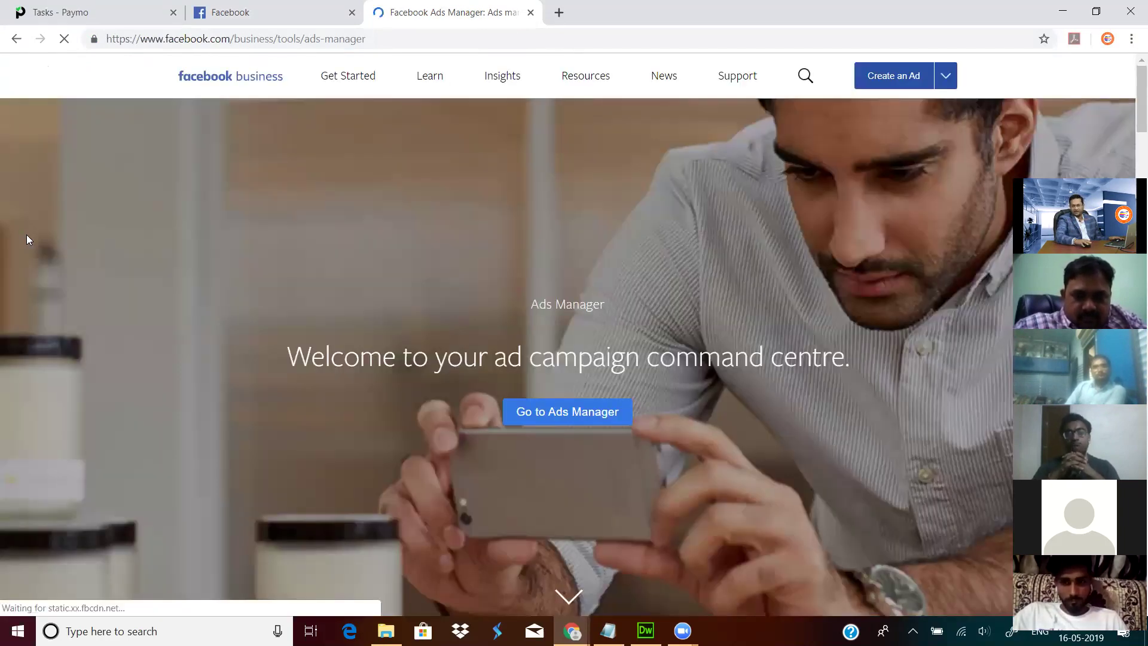
Reveal the Create a Page option under Create an Ad, then return to the News Feed tab.
scroll(213, 239, down, 1)
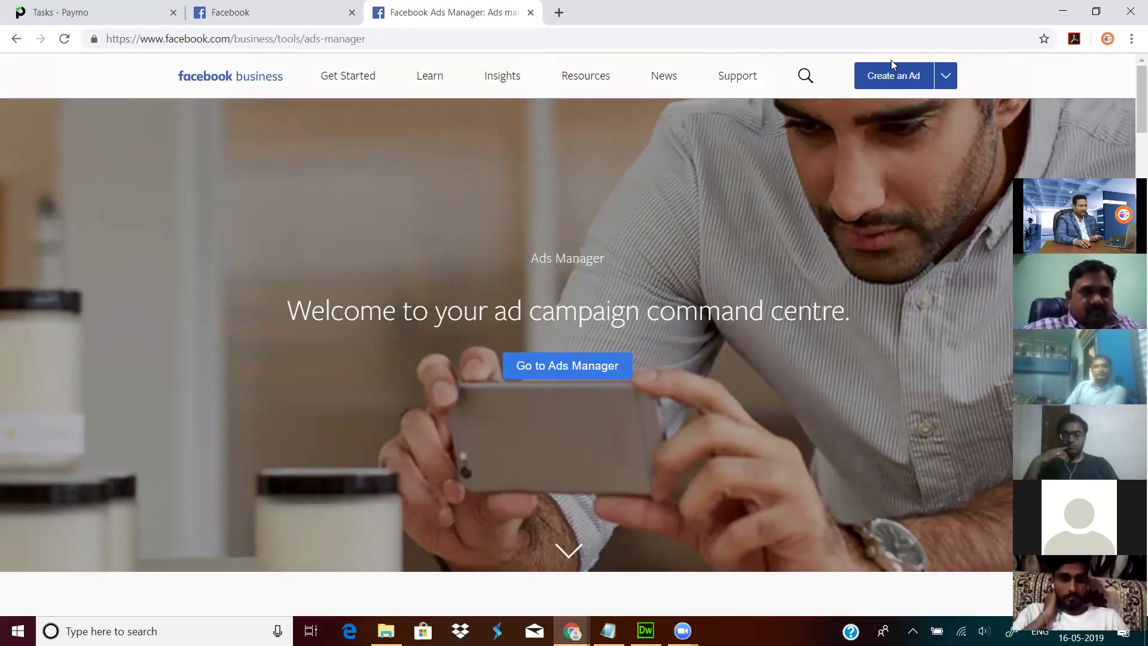
click(946, 78)
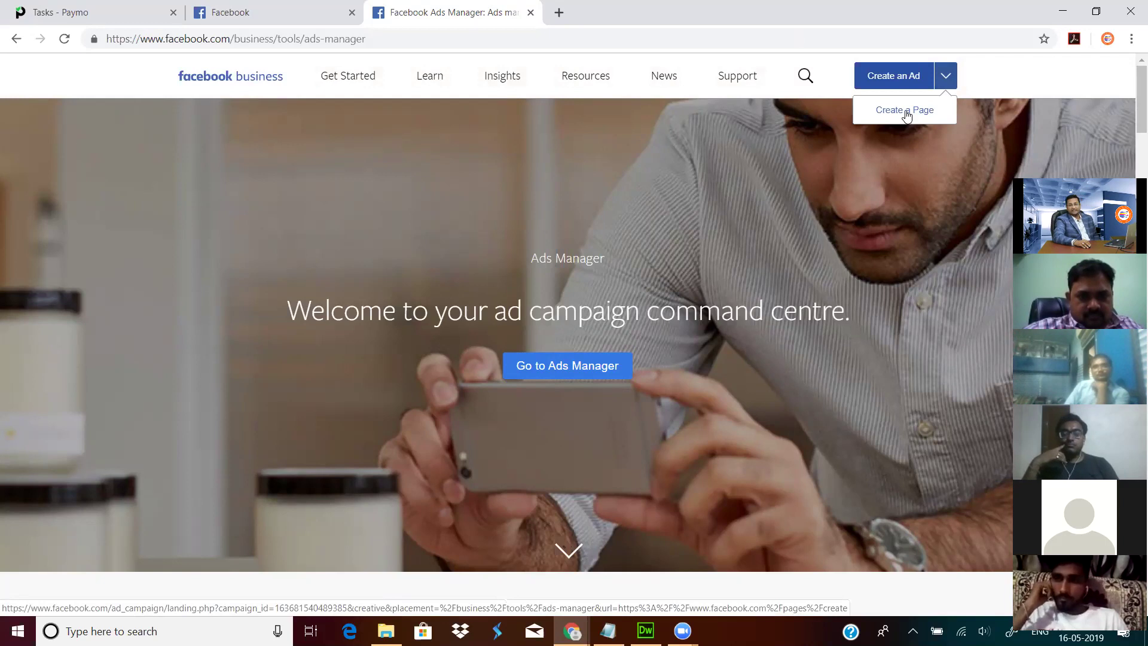
click(280, 12)
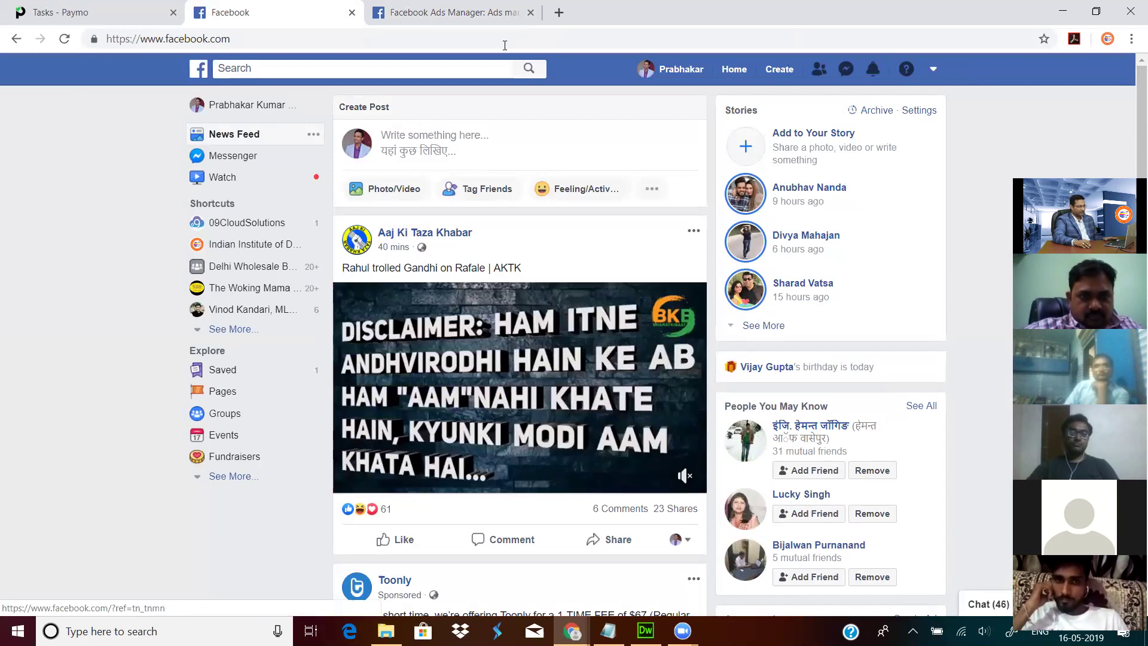
From the Ads Manager tab, choose Create a Page and start a Business or Brand Page.
click(472, 12)
click(926, 114)
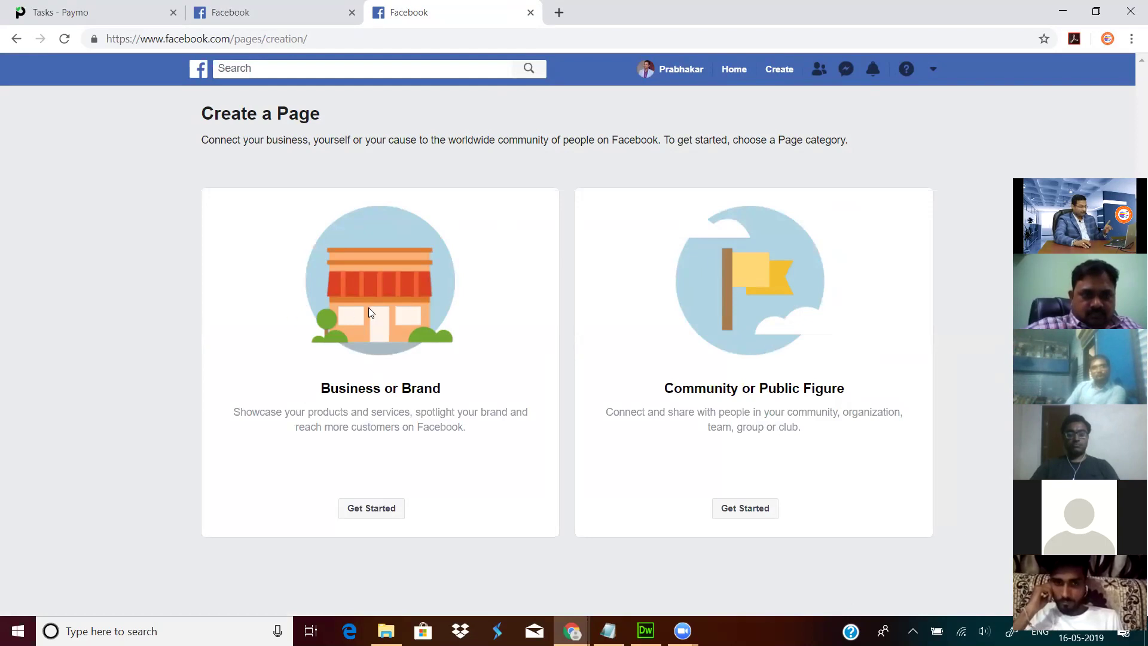
click(360, 518)
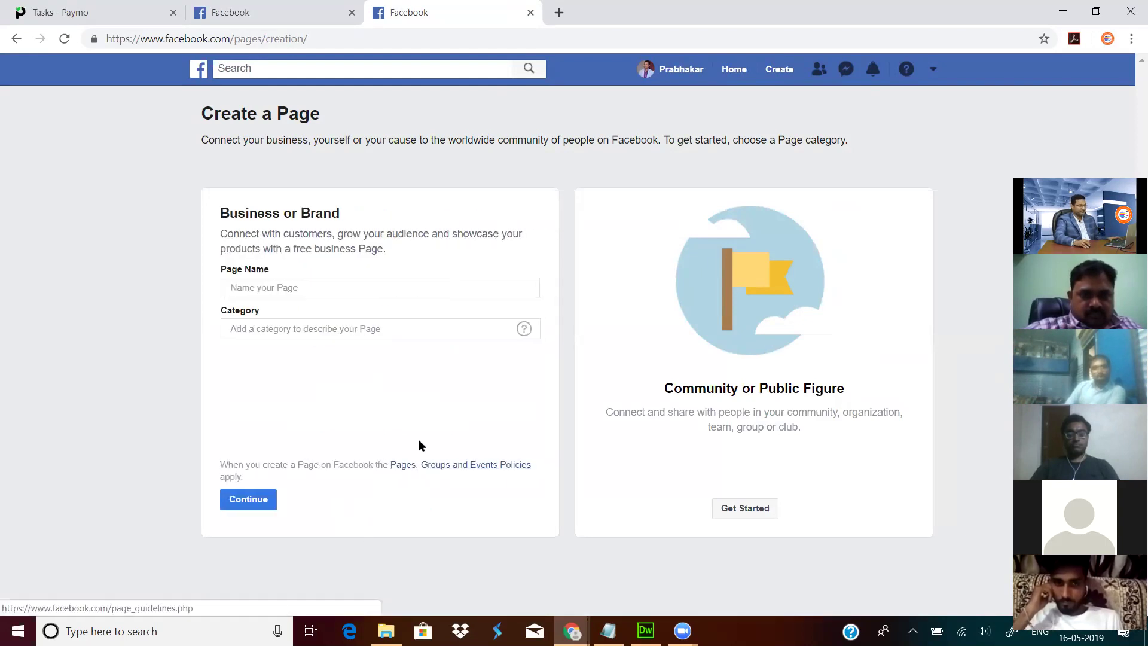
Enter Page name 'Superappliances' and pick the category 'Appliance Repair Service' from the 'repair' suggestions.
click(278, 290)
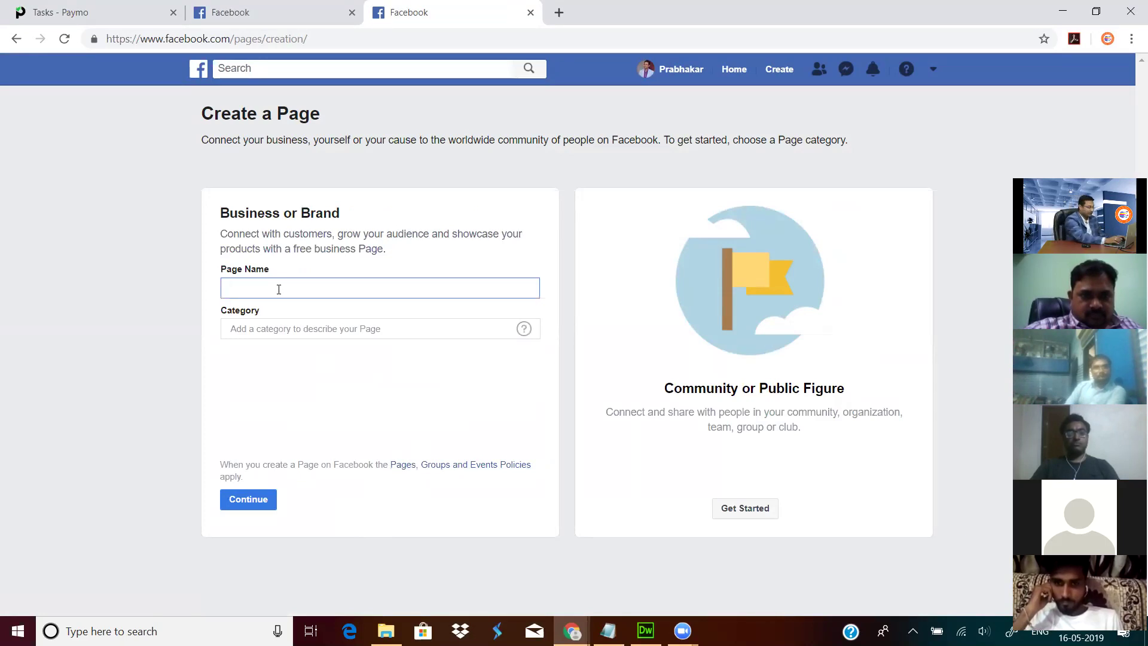
text(Su)
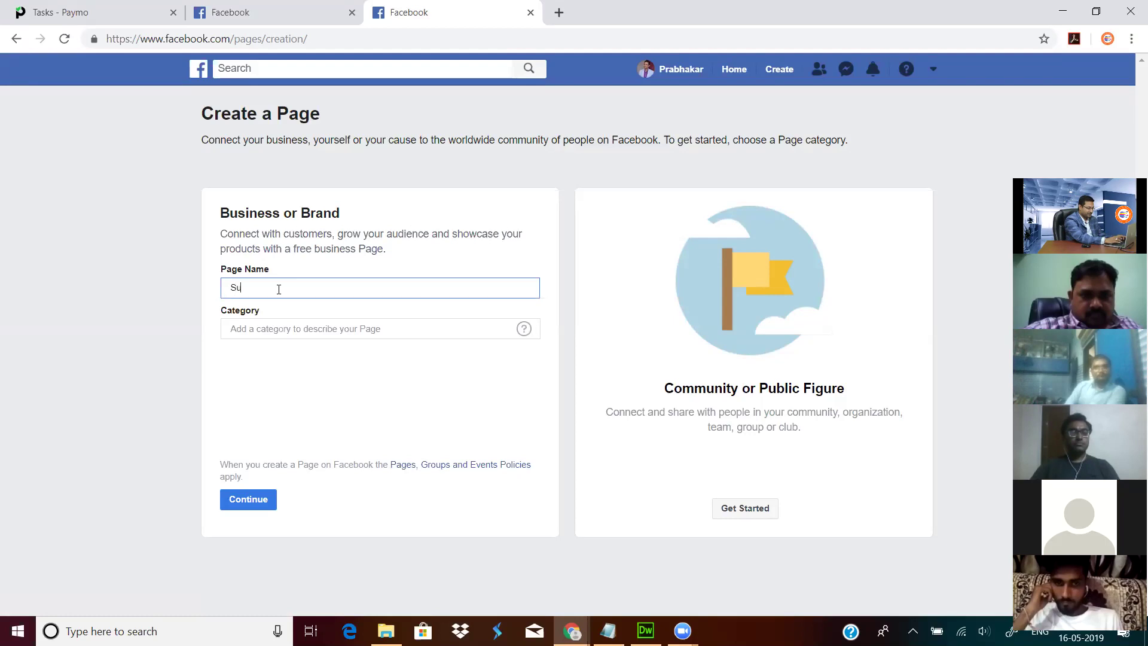
text(per)
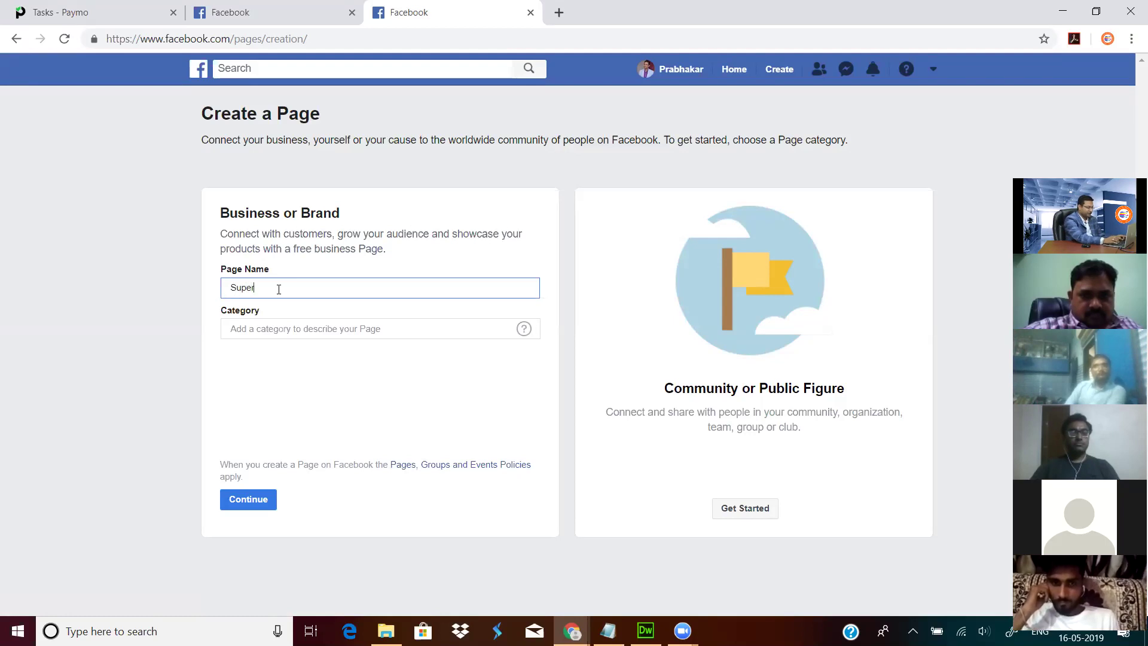
text(appliances)
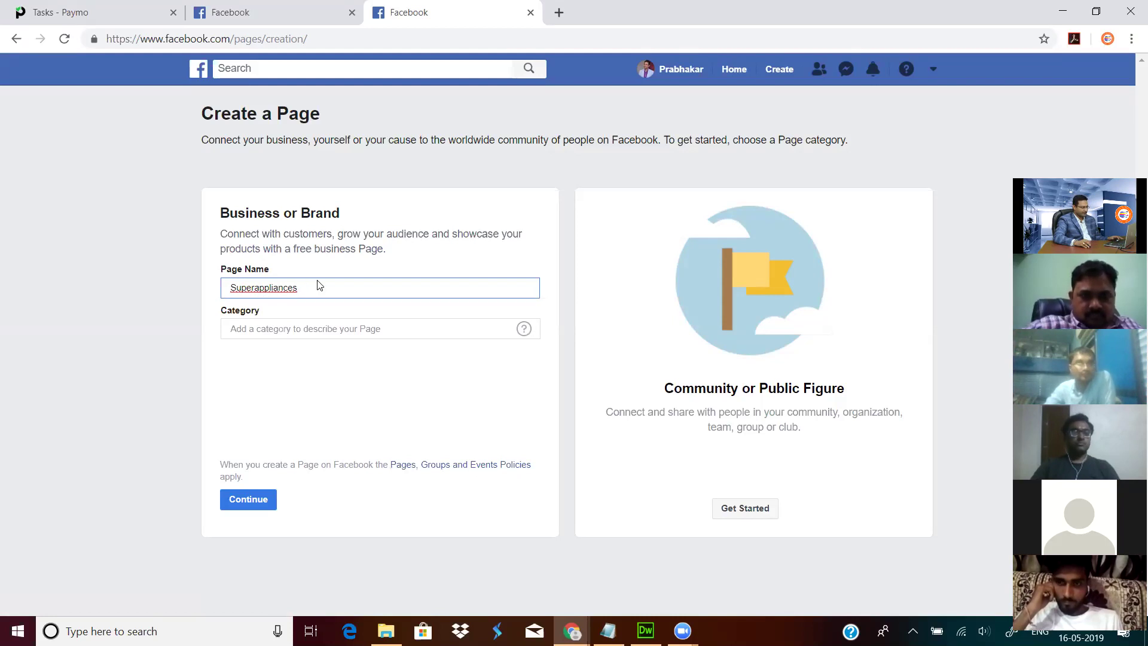
click(359, 276)
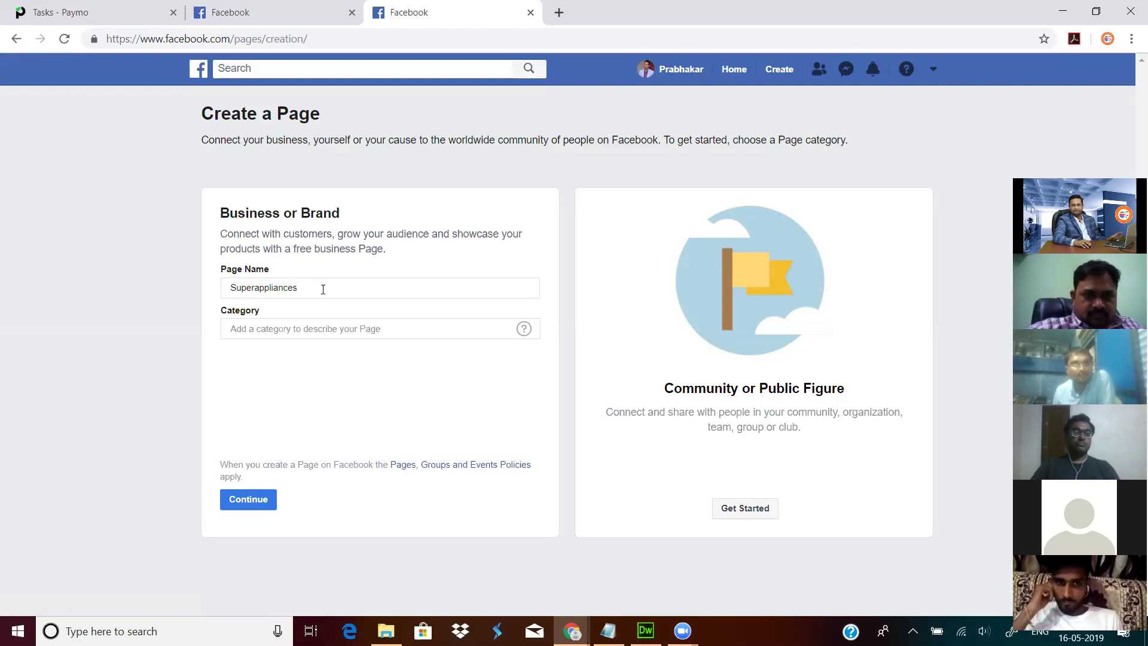
click(300, 326)
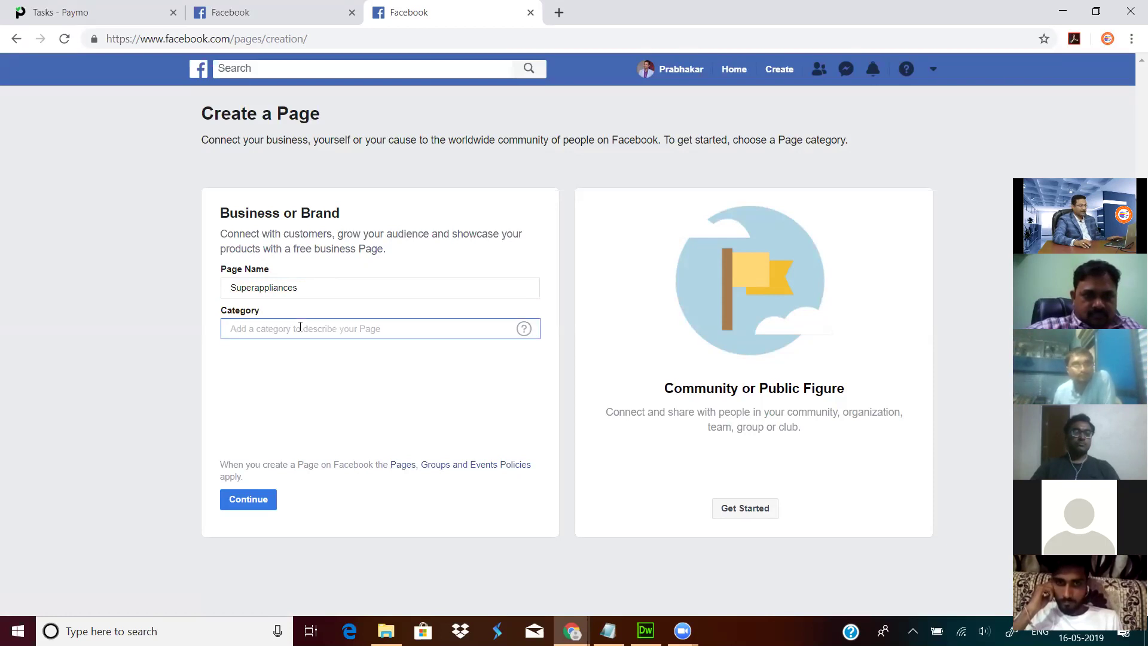
text(repair)
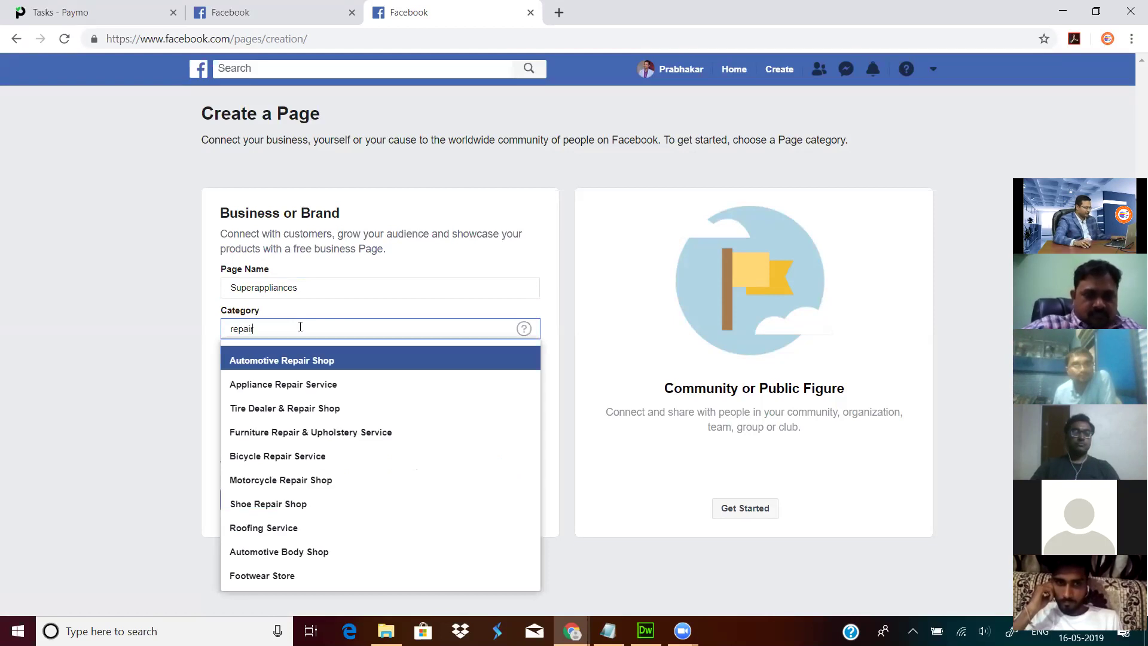
click(303, 388)
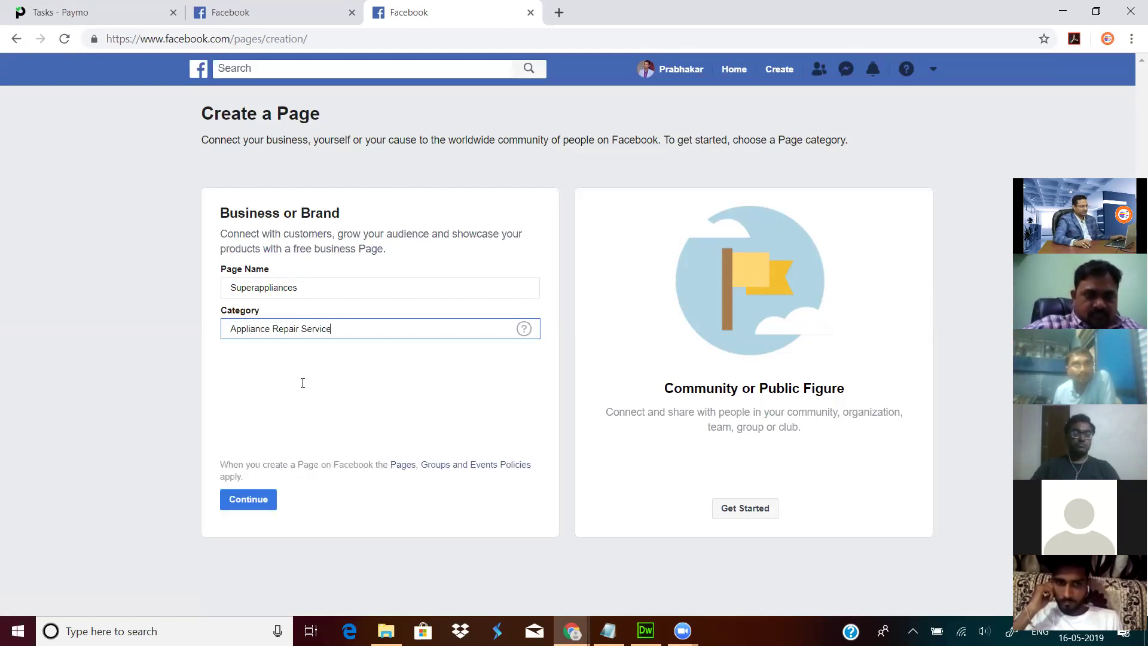
Type the business's full street address into the Address field, correcting typos.
click(281, 336)
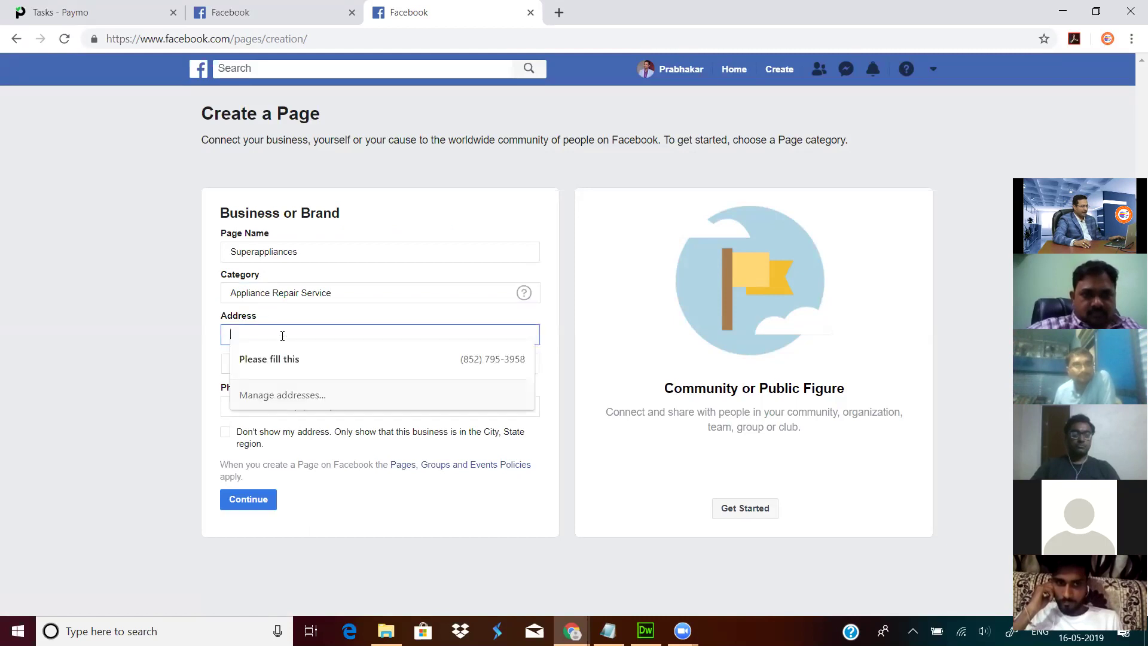
click(177, 338)
click(257, 331)
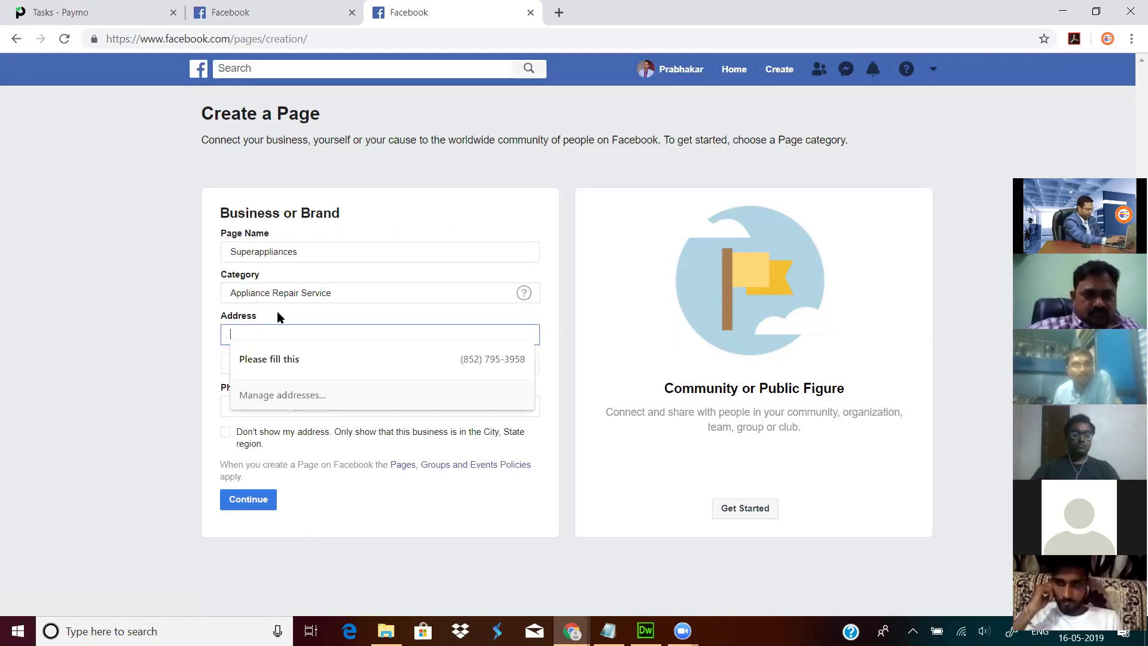
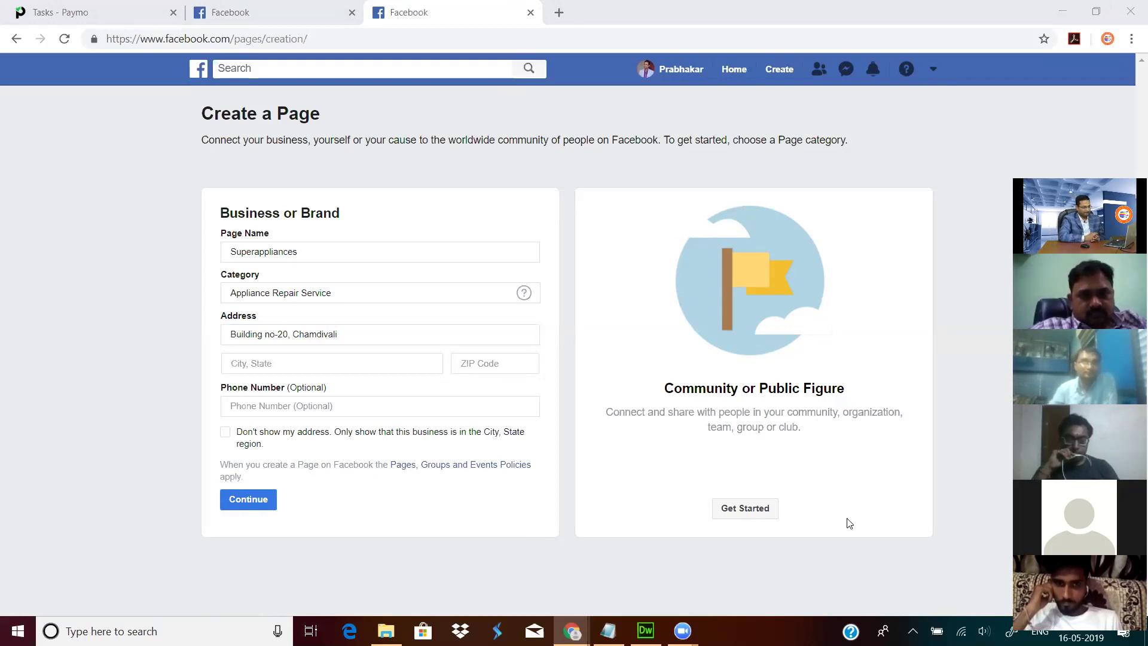
click(347, 333)
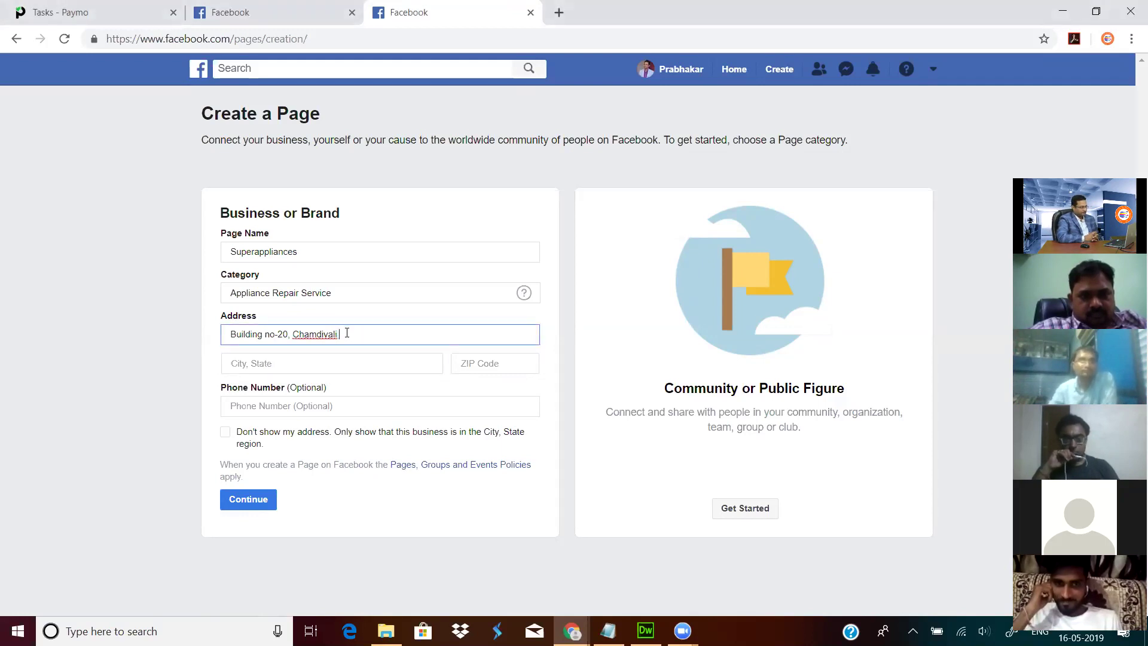
key(BackSpace)
key(BackSpace)
key(BackSpace)
key(BackSpace)
key(BackSpace)
key(BackSpace)
key(BackSpace)
key(BackSpace)
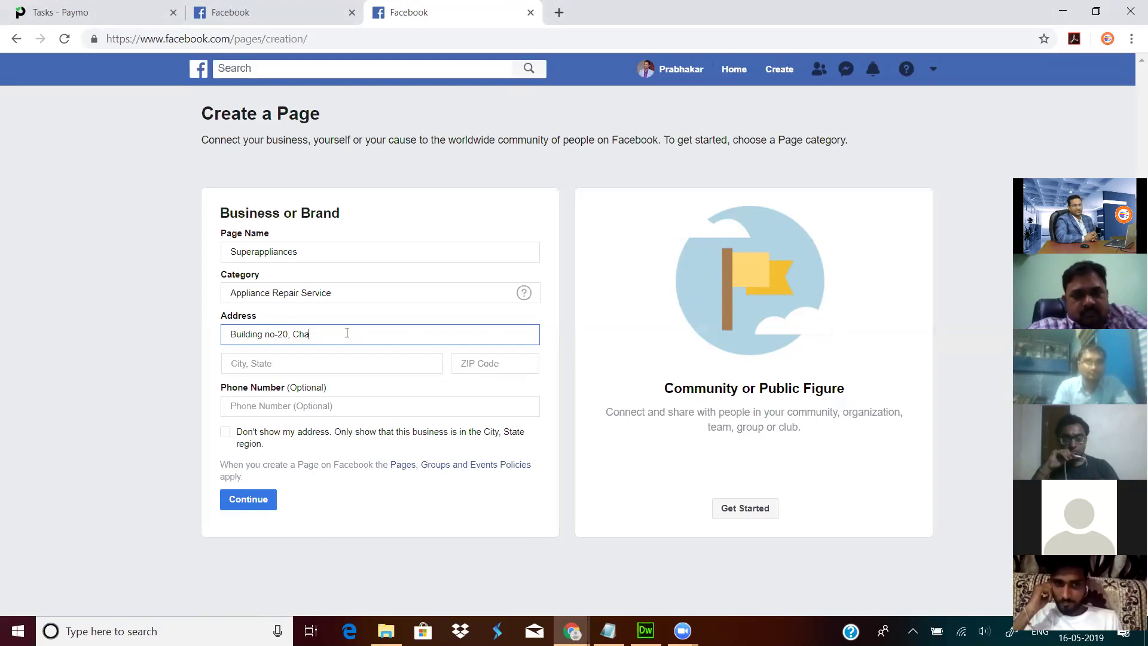
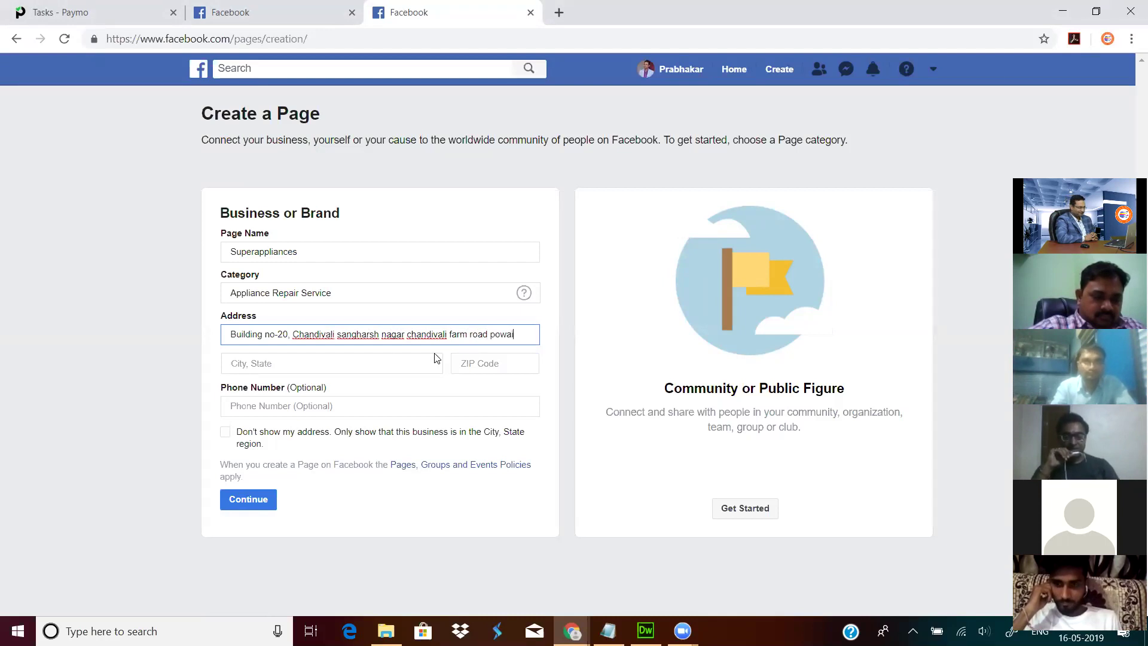
Set the city to Mumbai, Maharashtra from the suggestions.
click(355, 367)
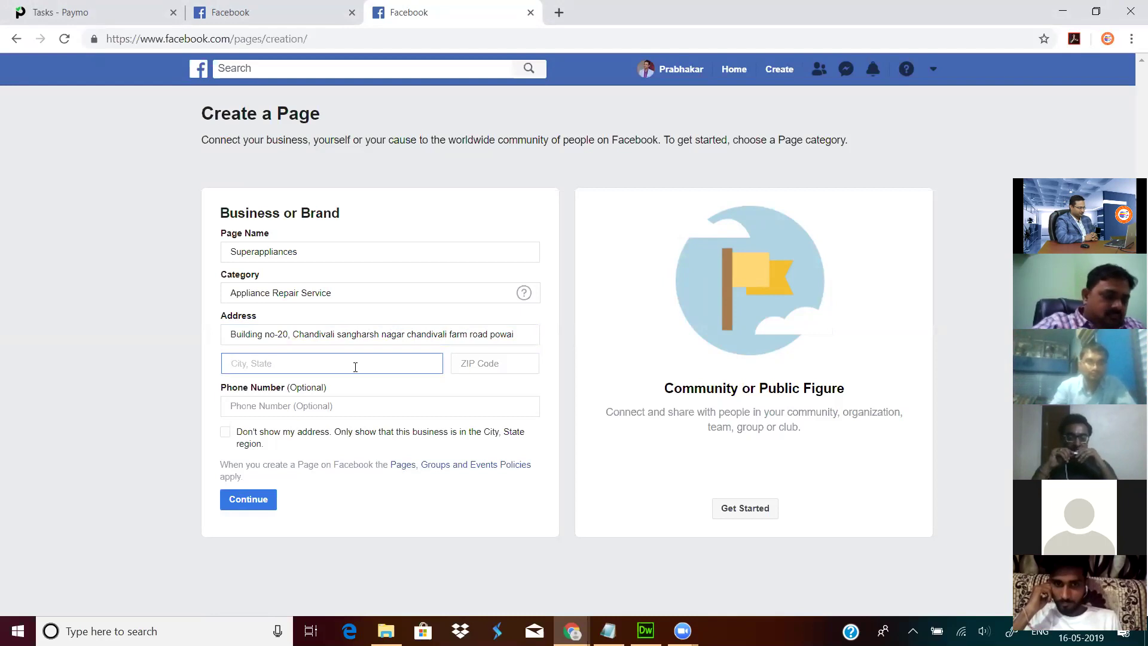
text(Mm)
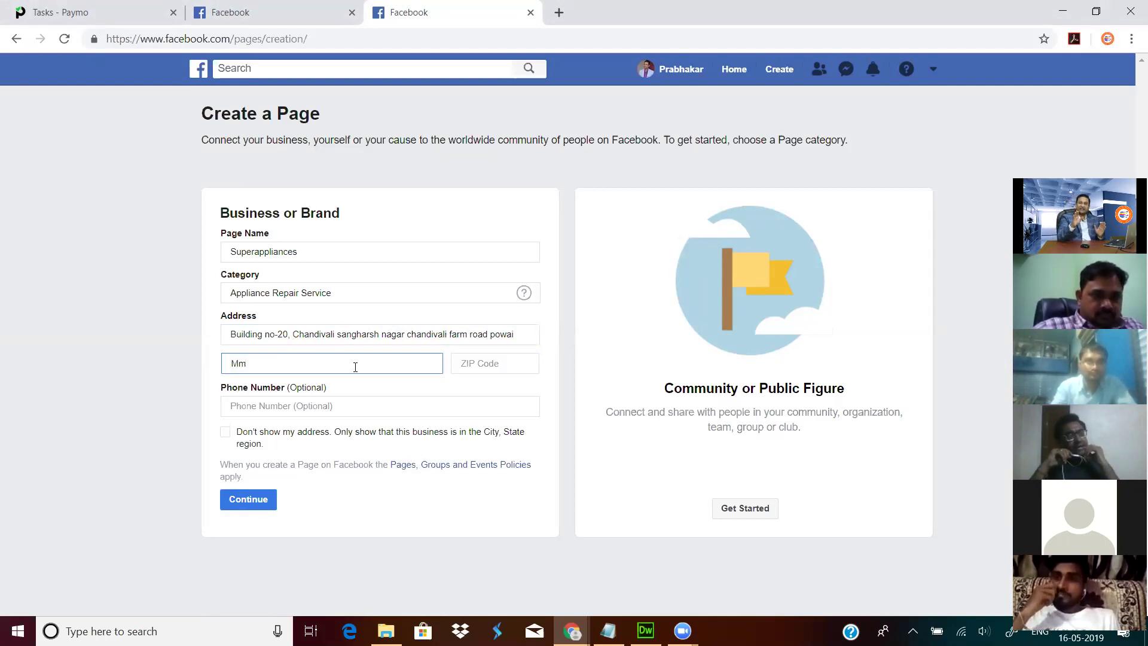
key(BackSpace)
text(umbau)
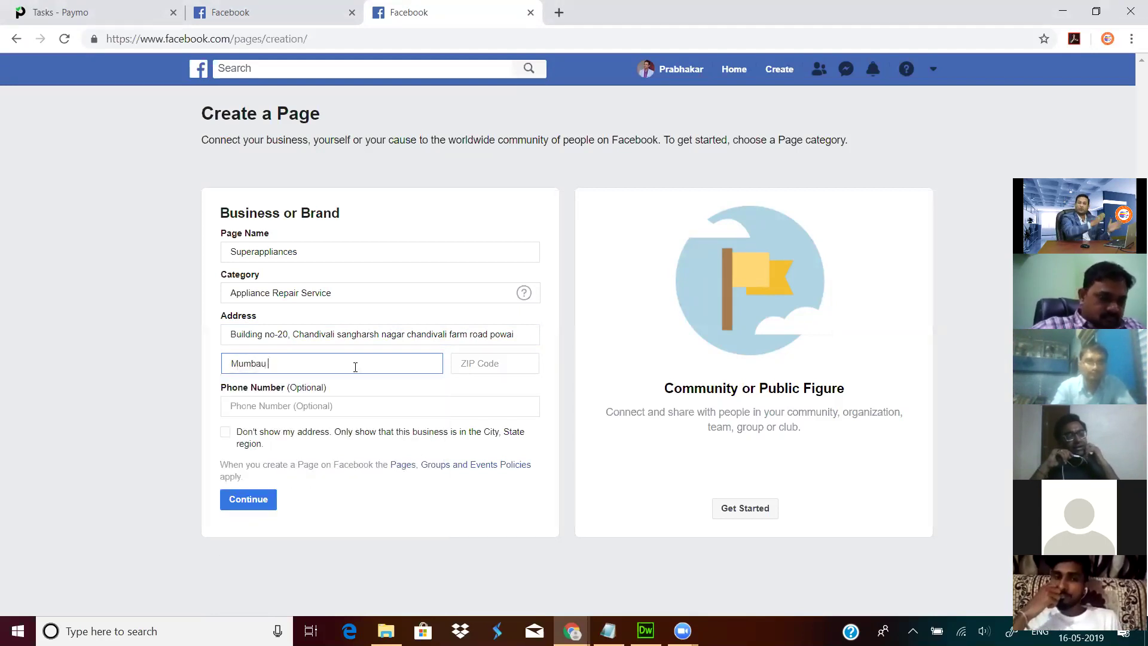
key(BackSpace)
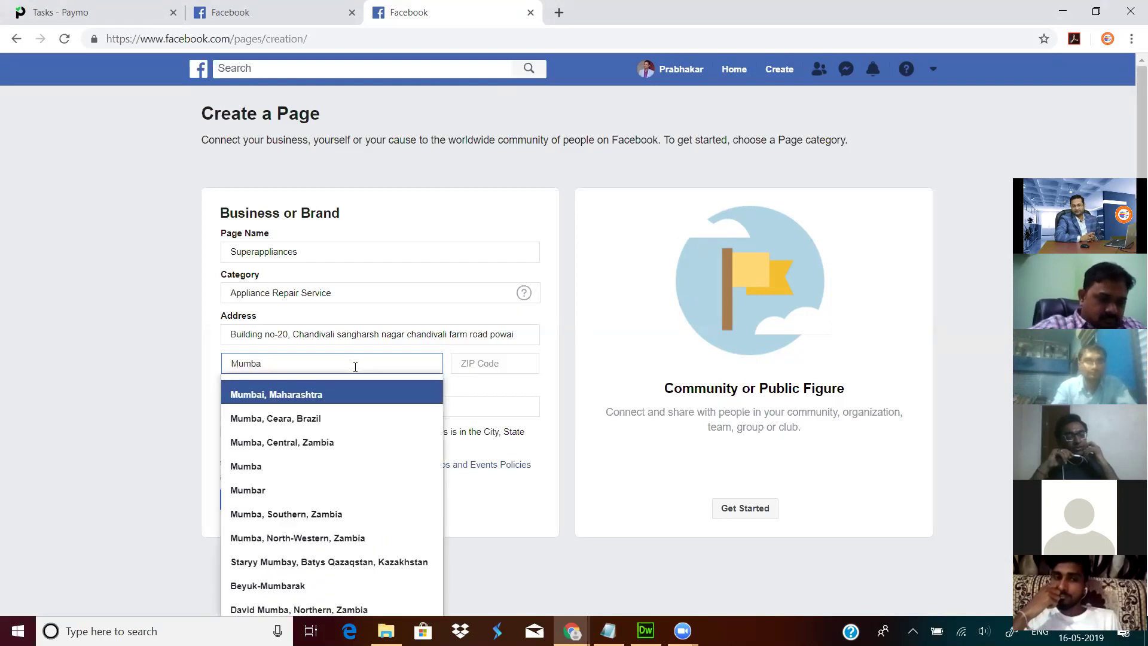
click(345, 394)
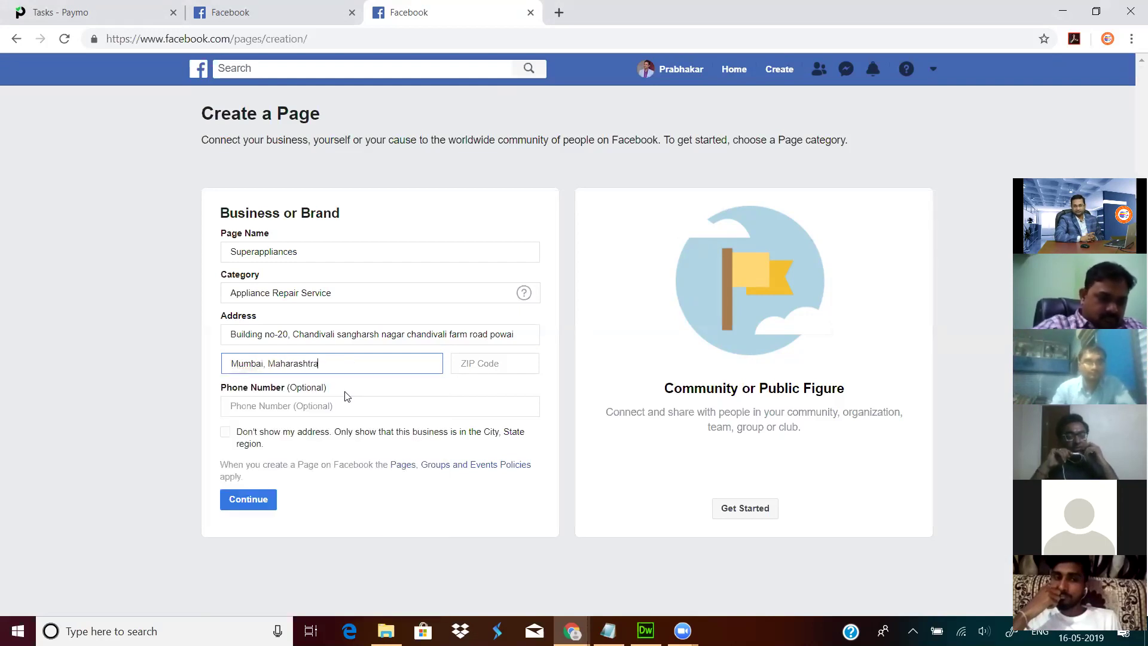
Enter the ZIP code and the business phone number, then submit to create the page.
click(476, 360)
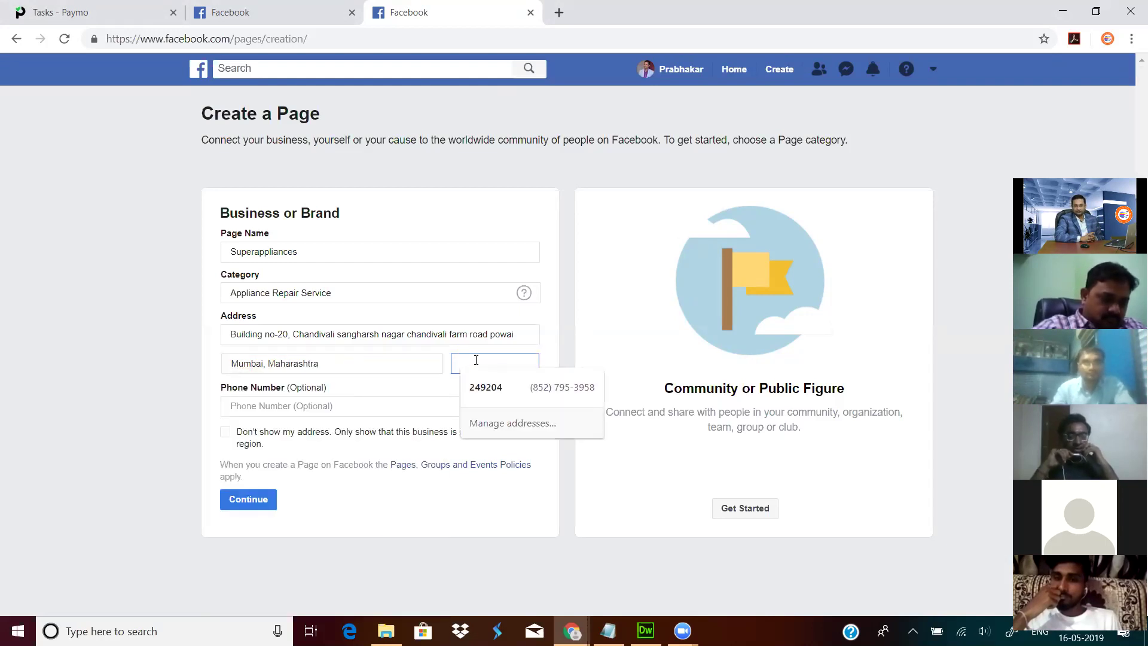
text(4000)
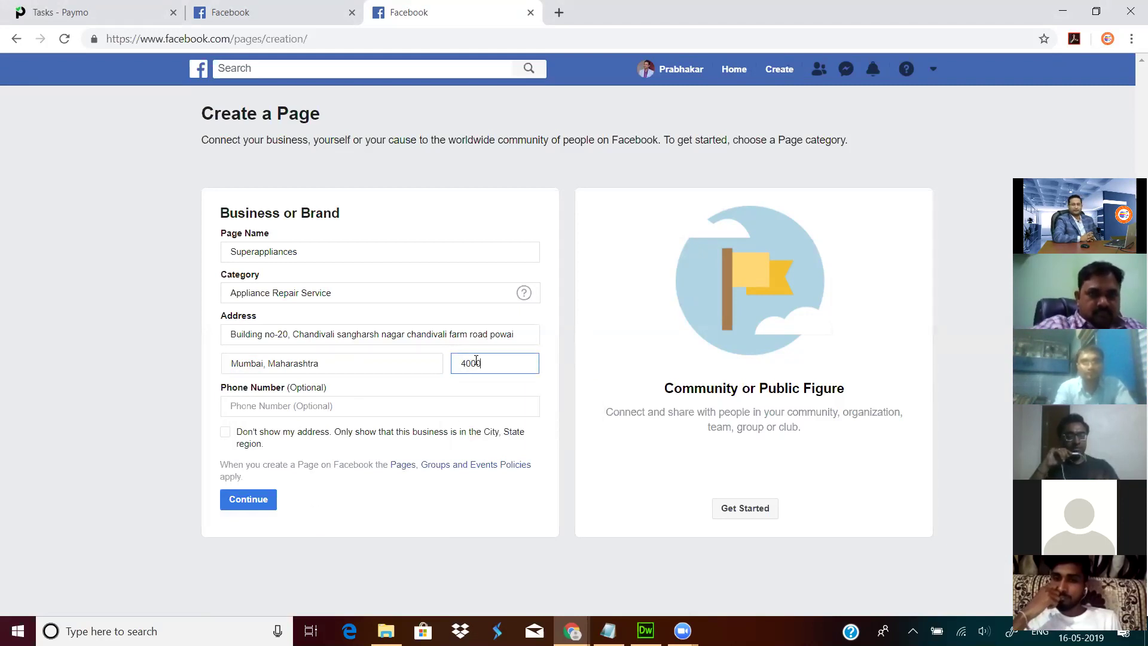
text(72)
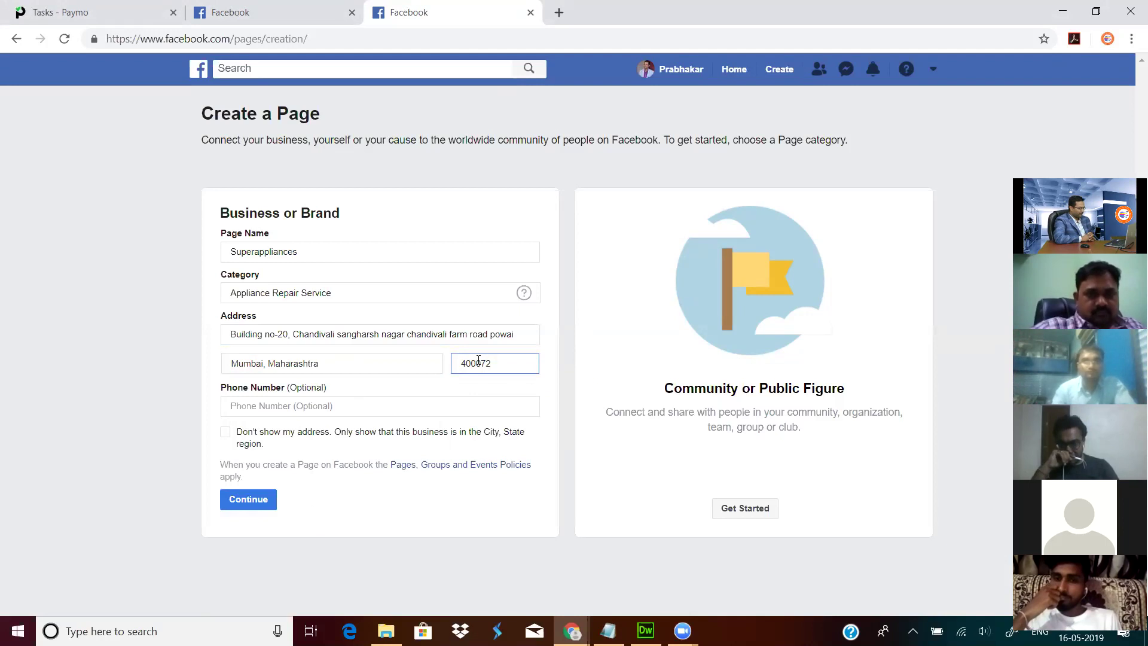
click(317, 404)
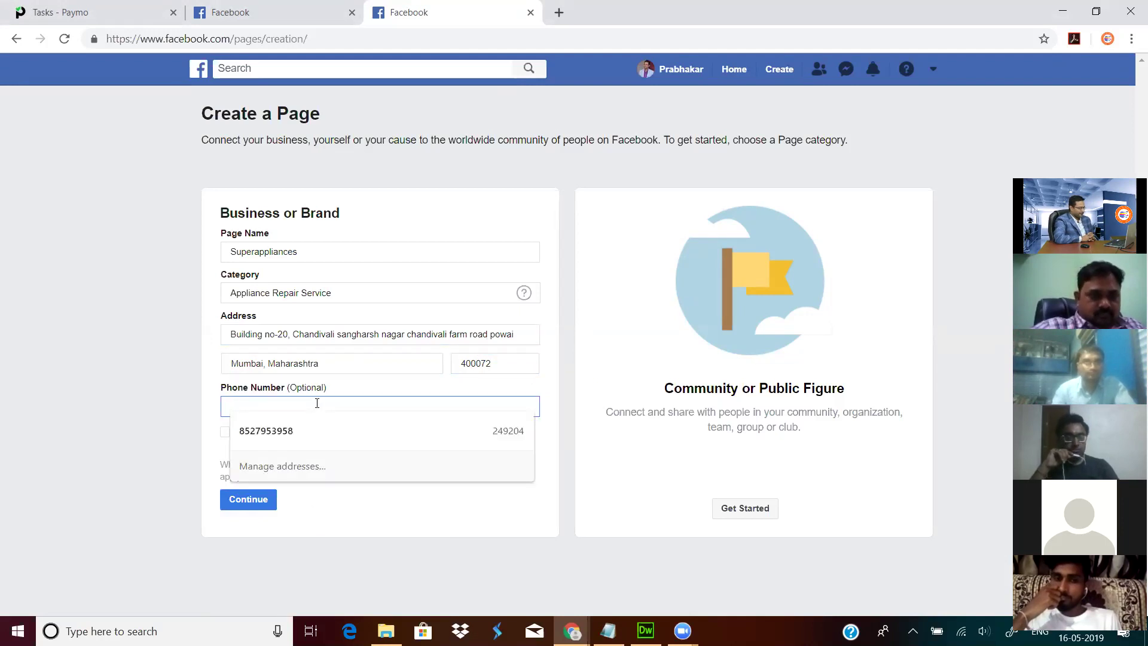
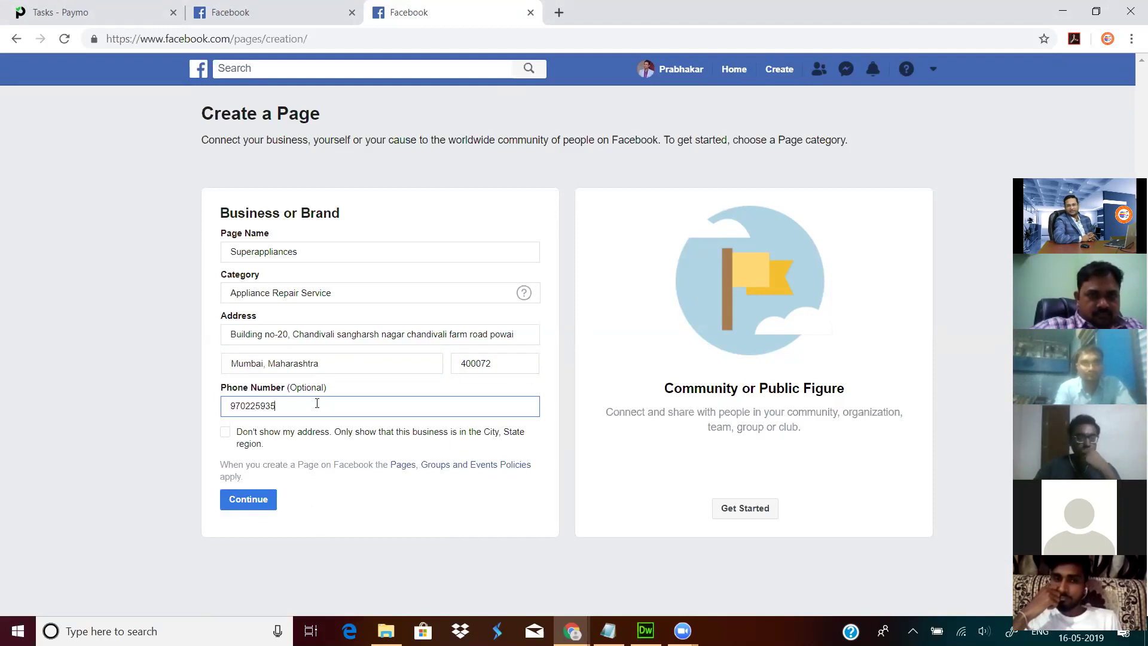
click(245, 504)
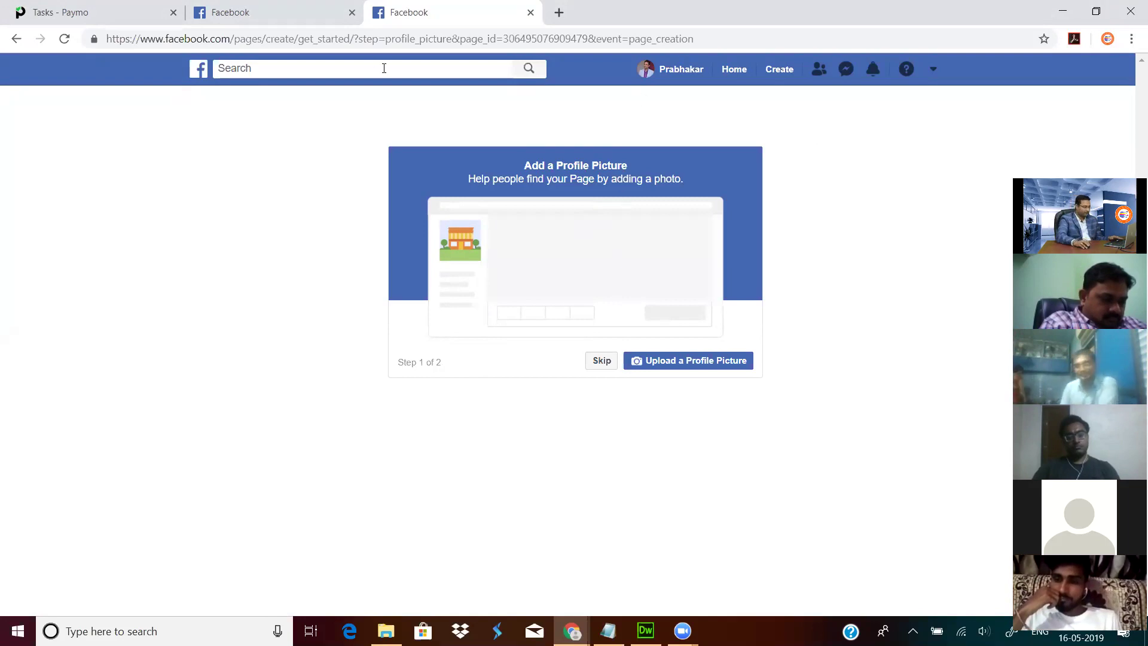
Open a new blank browser tab.
click(559, 12)
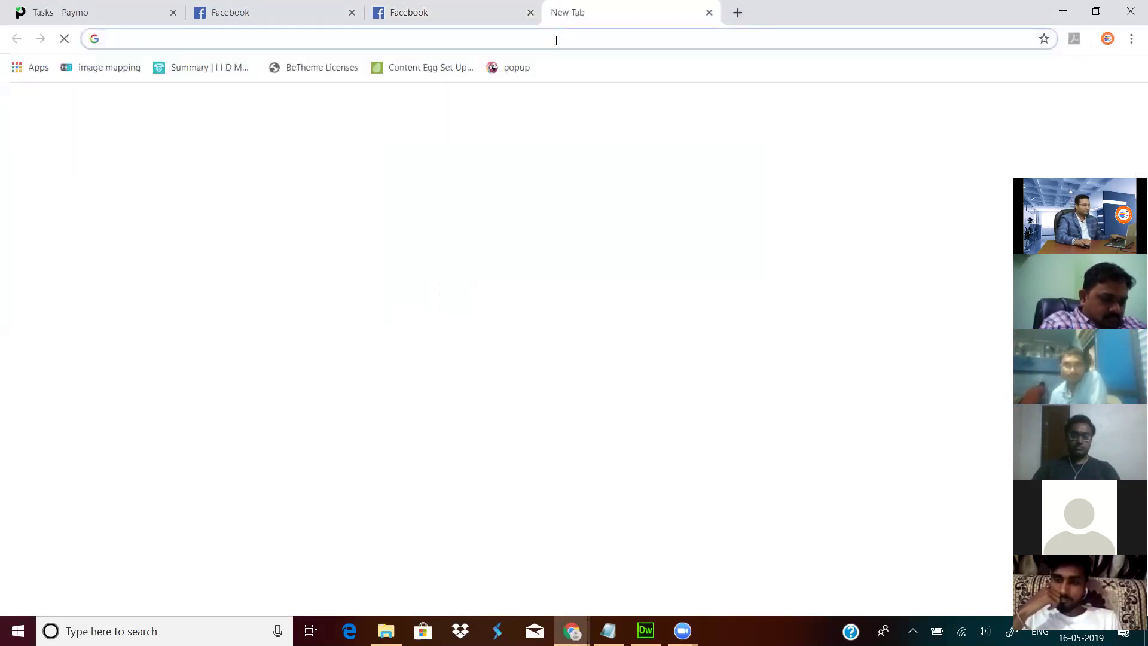
Search Google for 'facebook profile picture size' and highlight the 180 x 180 pixels minimum.
text(faceb)
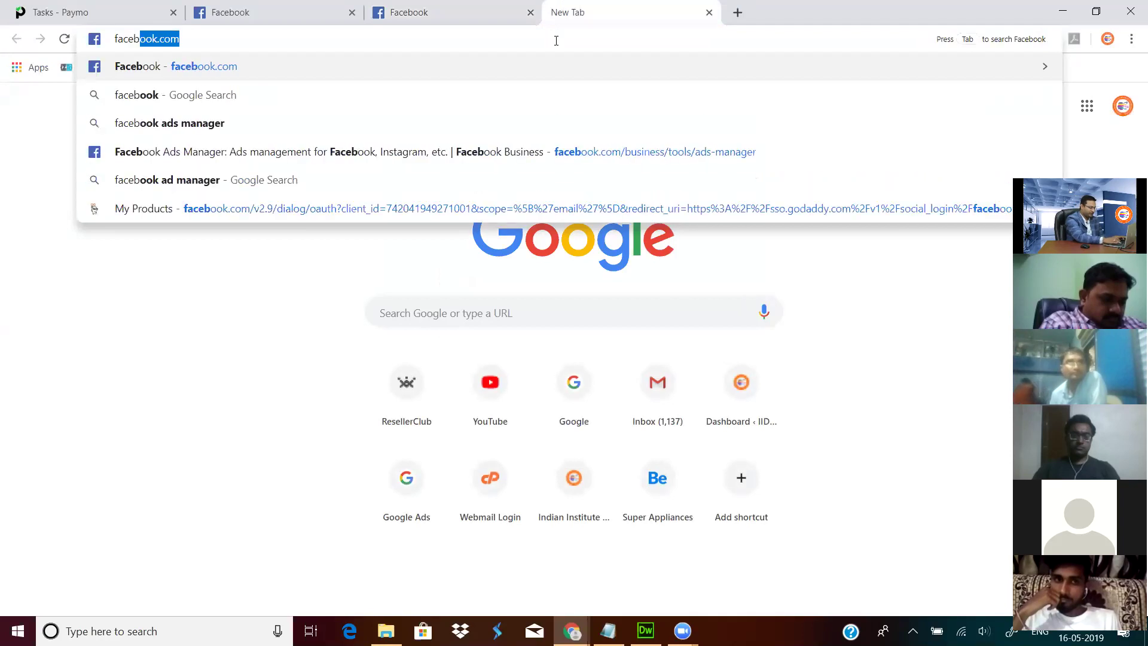
text(ook )
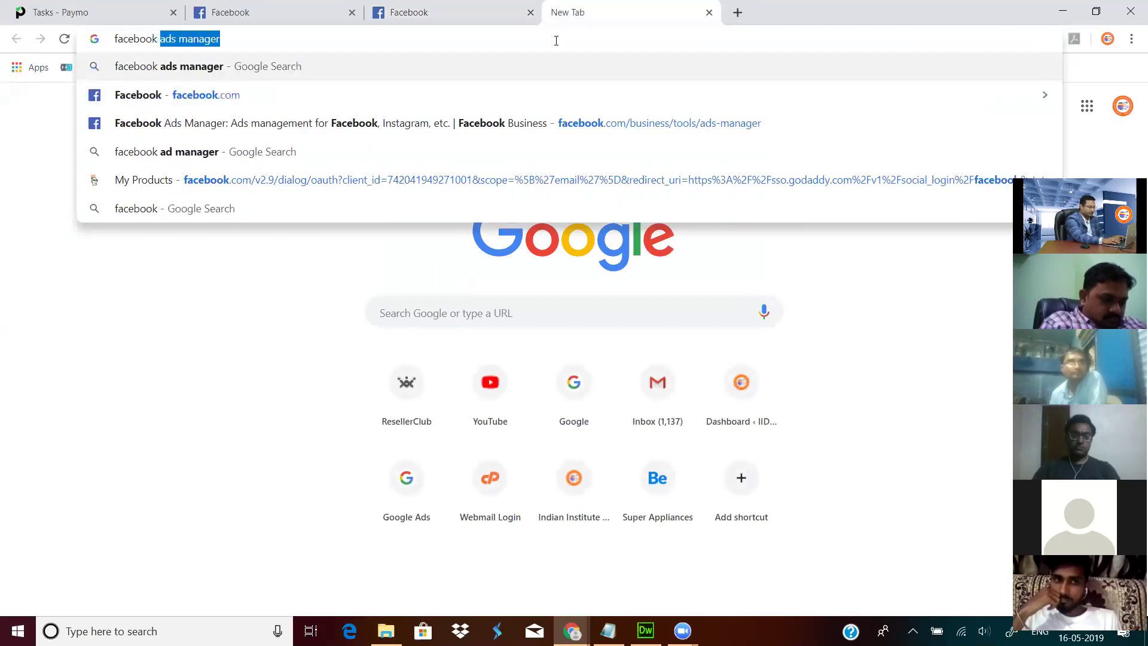
text(profil)
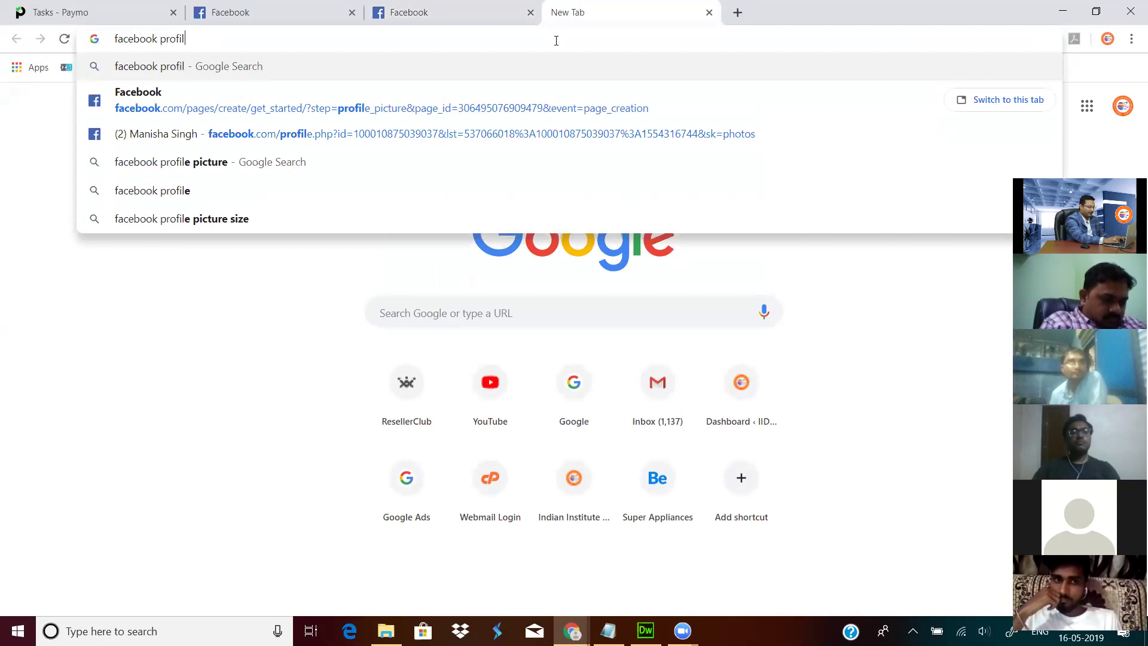
text(e picture)
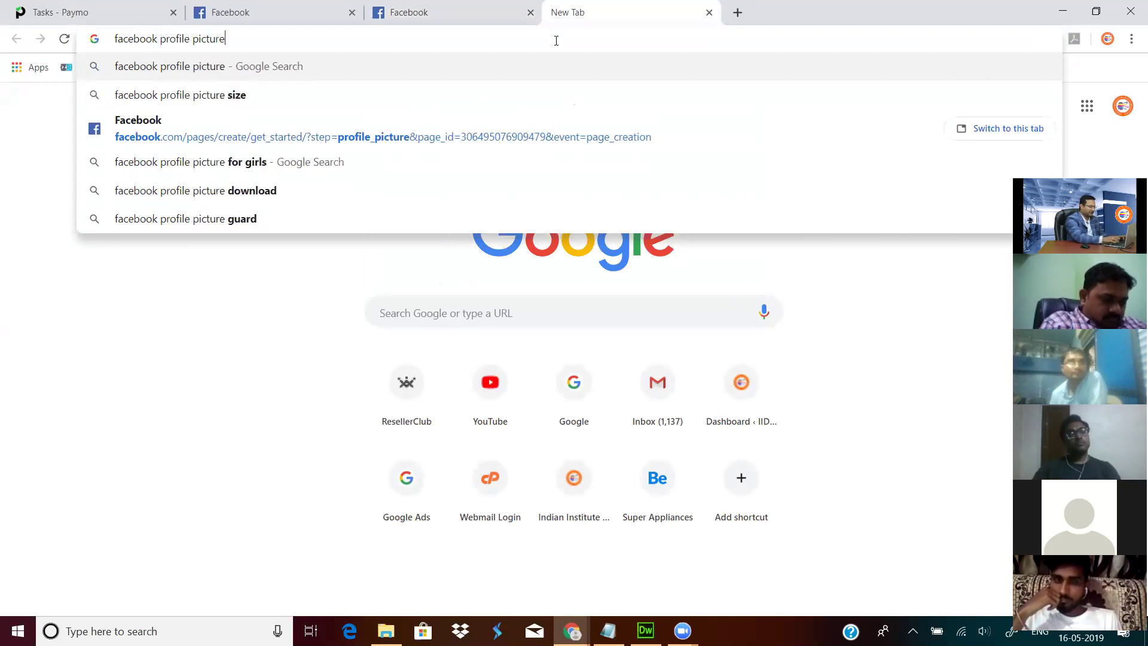
key(Down)
key(Return)
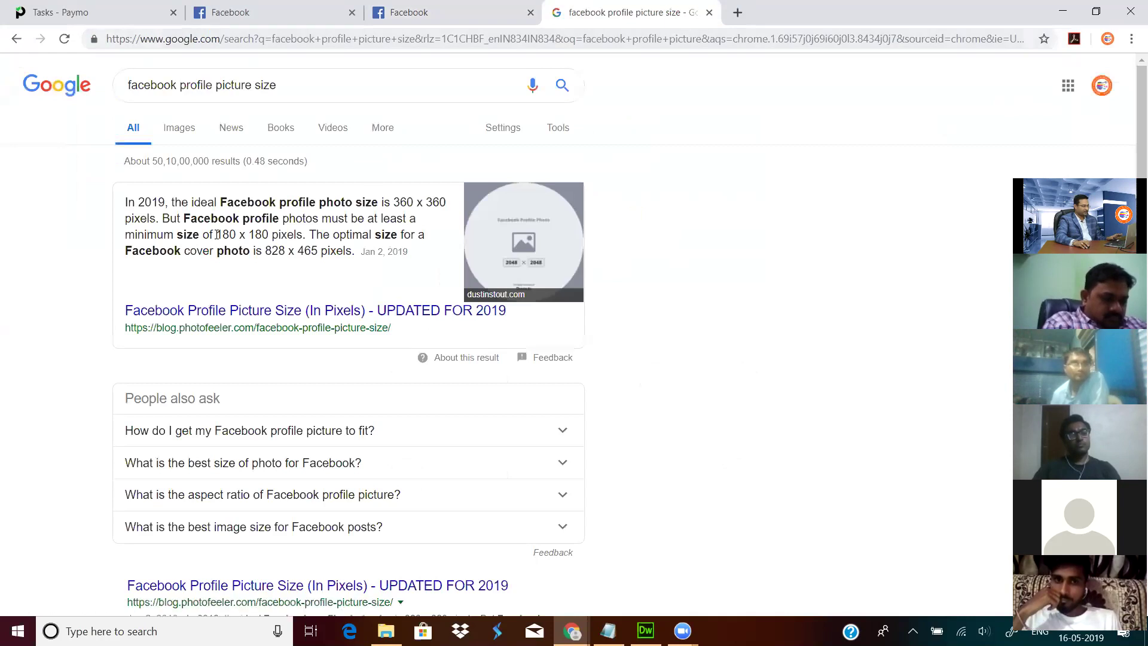
drag(218, 234, 311, 235)
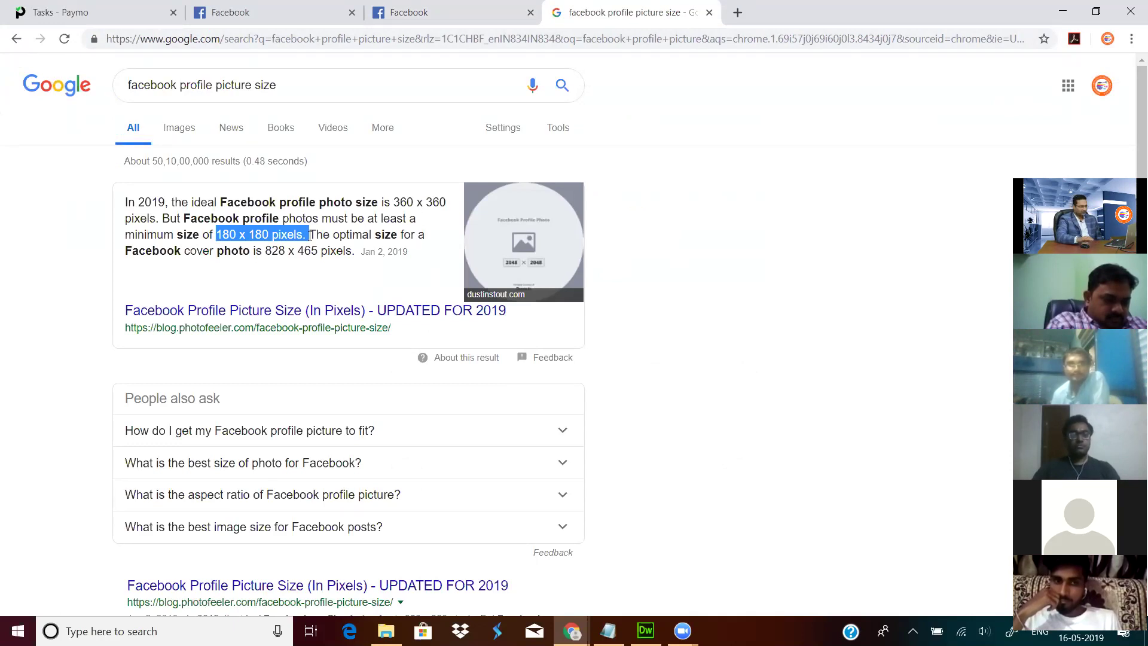
click(453, 17)
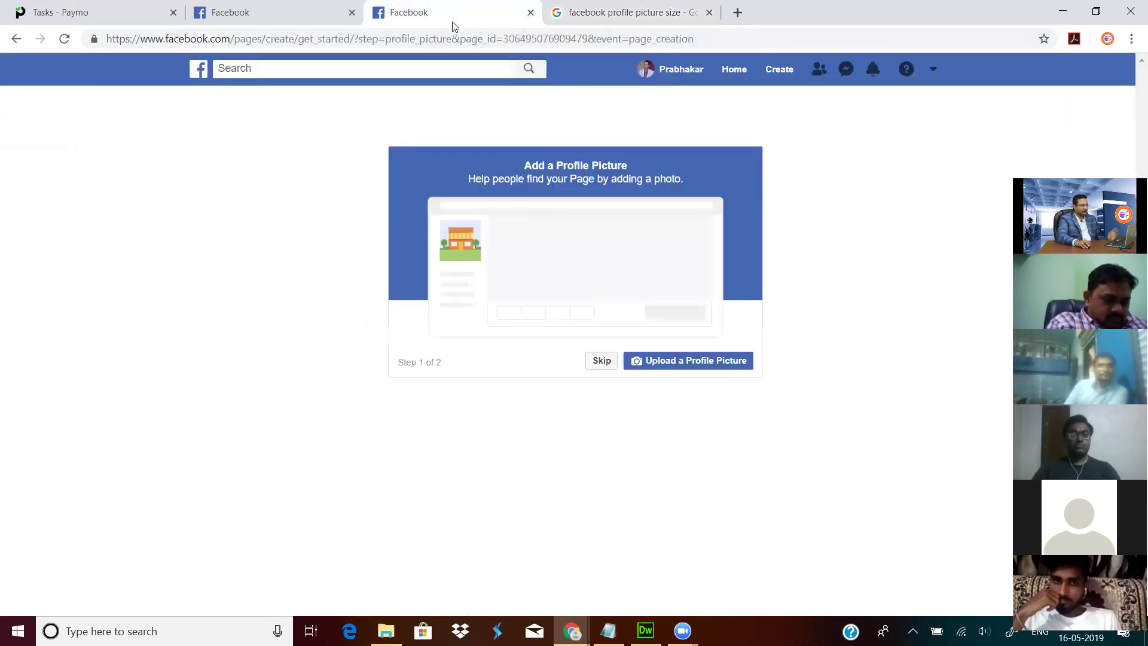
Skip the profile picture step, then switch back to the picture-size search tab.
click(602, 360)
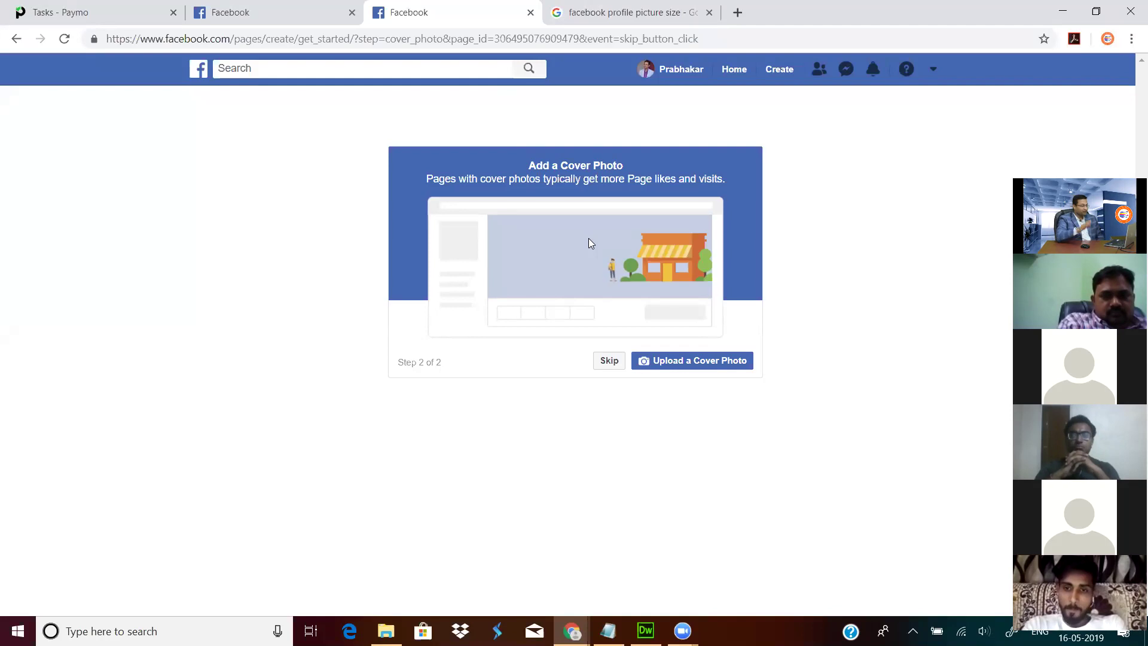
click(661, 13)
Go to canva.com and start a new Facebook Cover design.
text(canva.com)
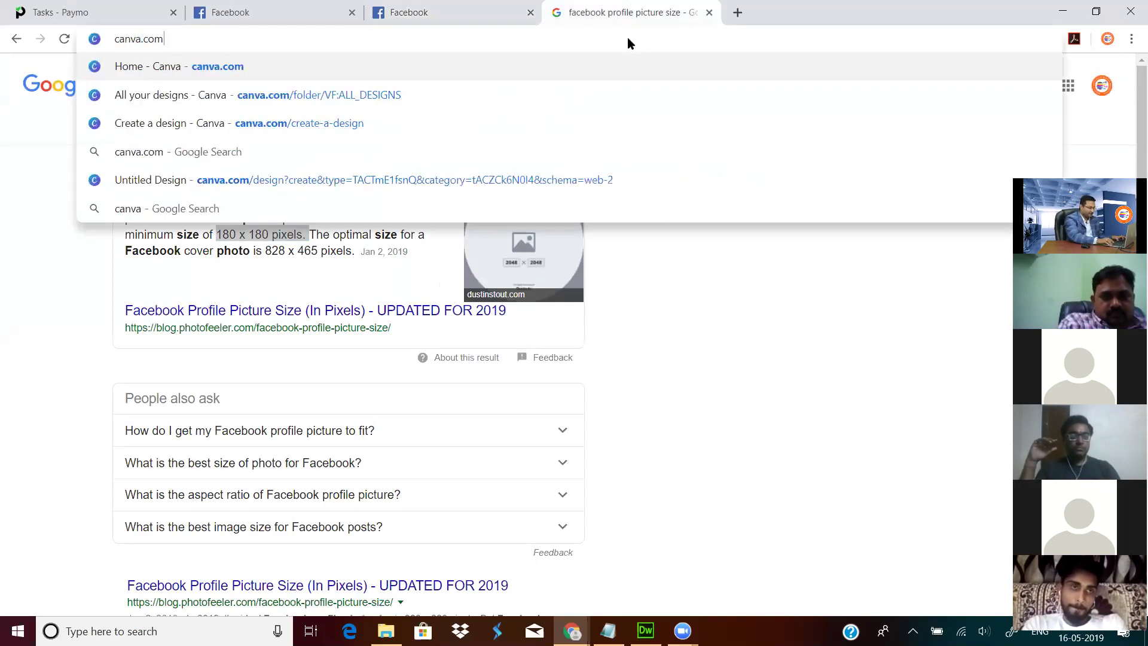
key(Return)
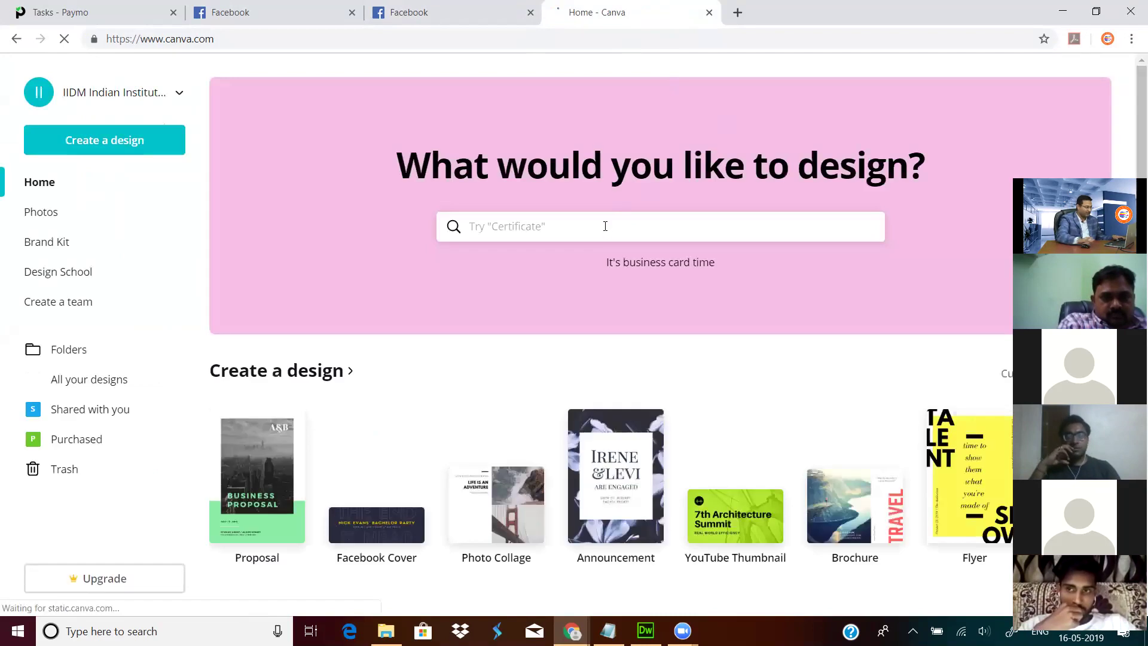
click(605, 226)
text(face)
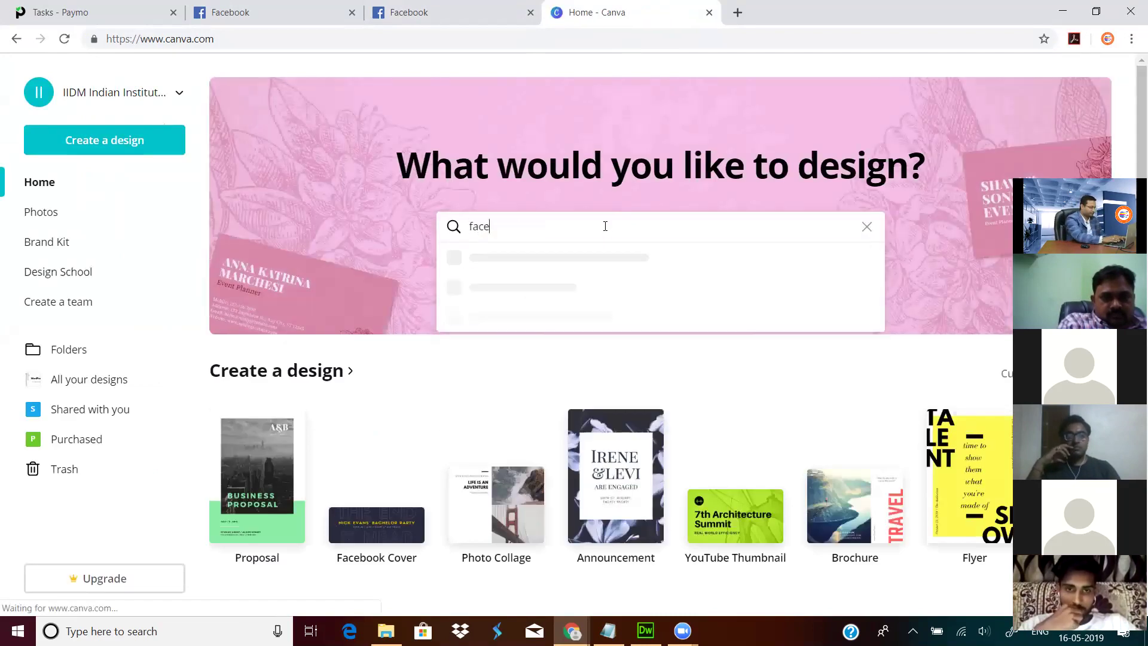
key(Down)
key(Down)
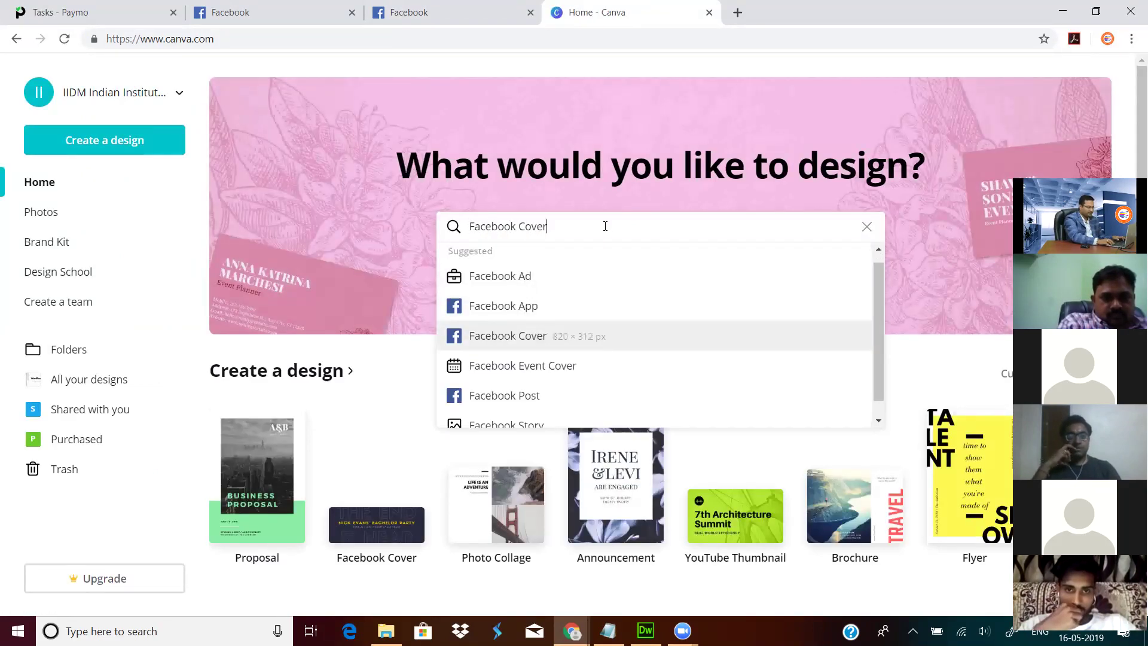
key(Return)
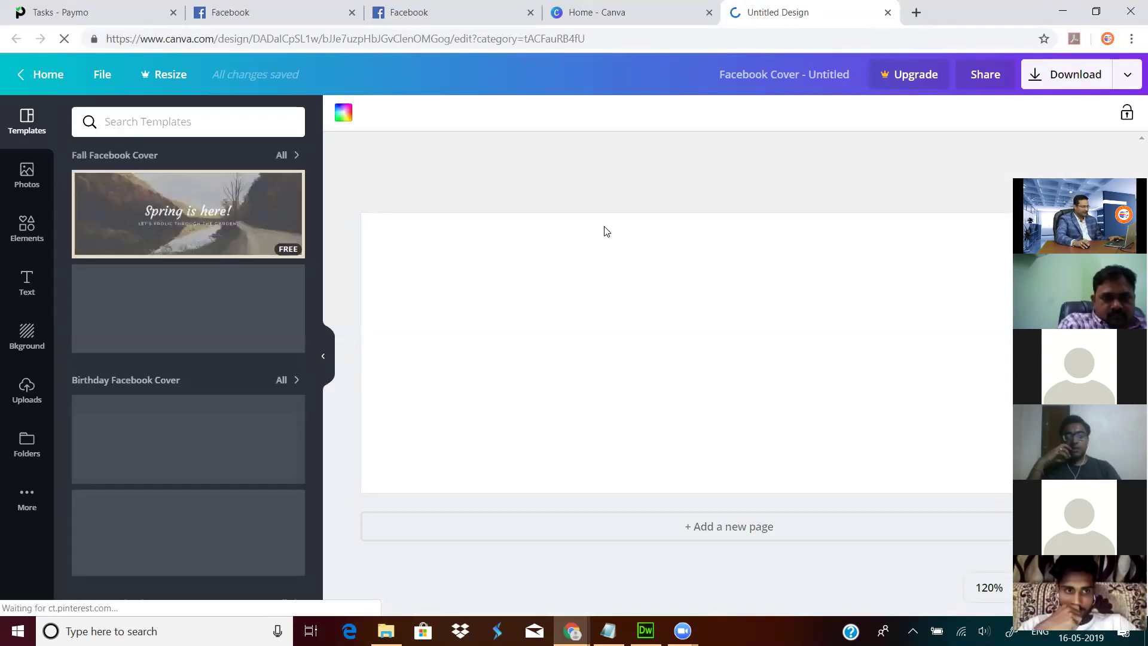
Apply the navy-and-gold Jamie's Big 40 birthday template and select its heading text.
scroll(188, 329, down, 2)
scroll(188, 329, down, 2)
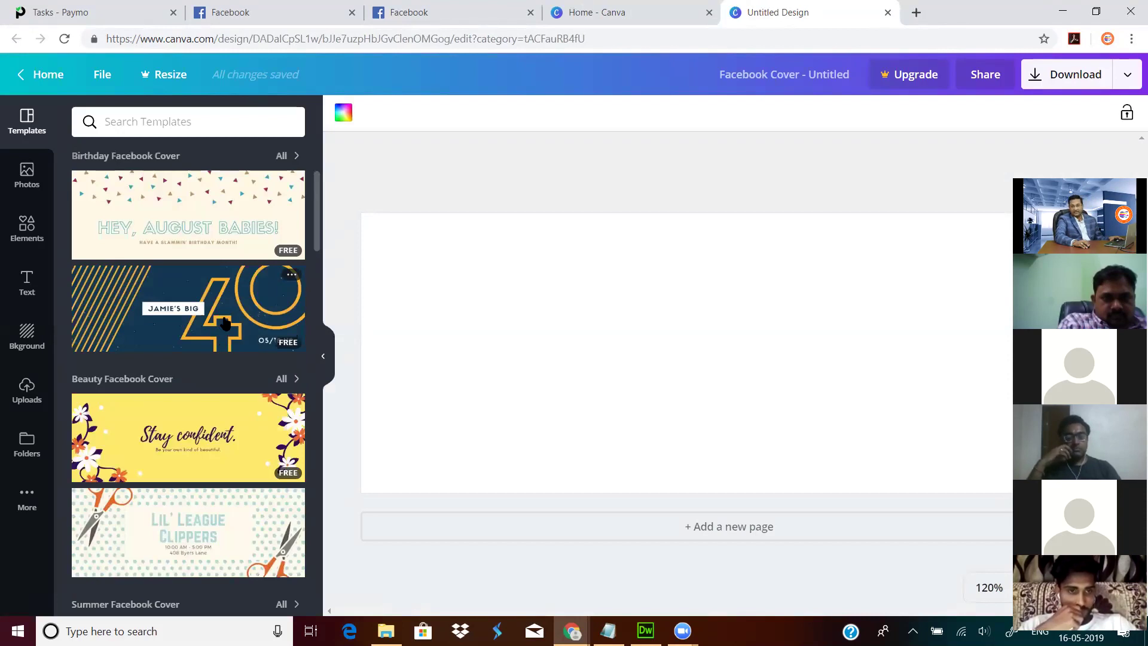
click(224, 323)
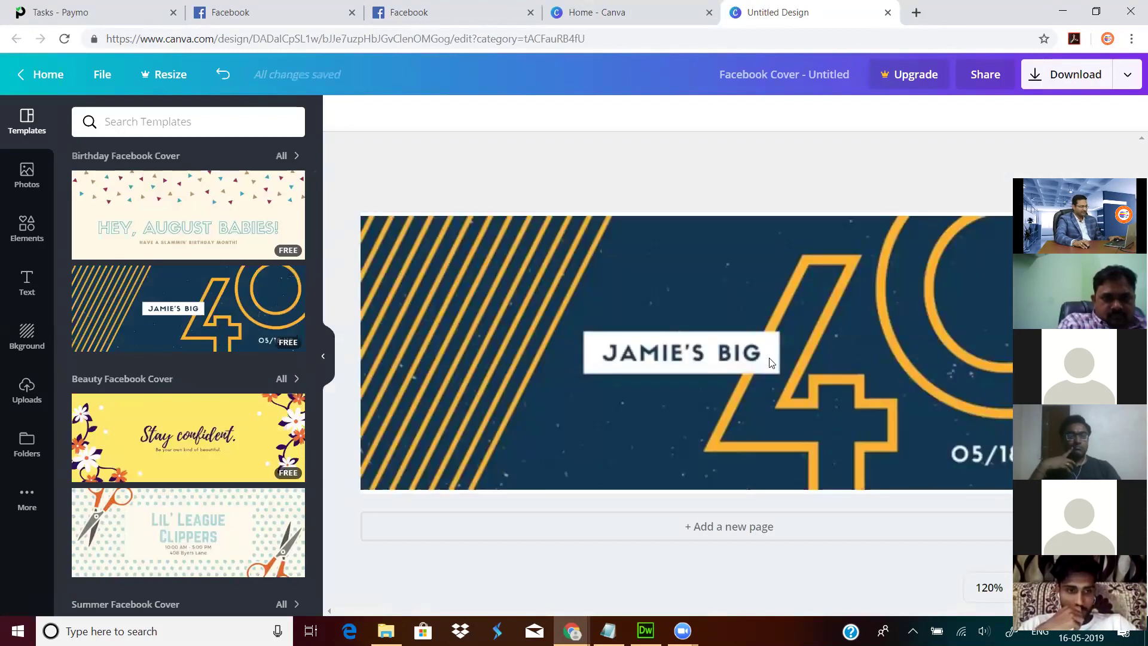
click(724, 357)
click(896, 174)
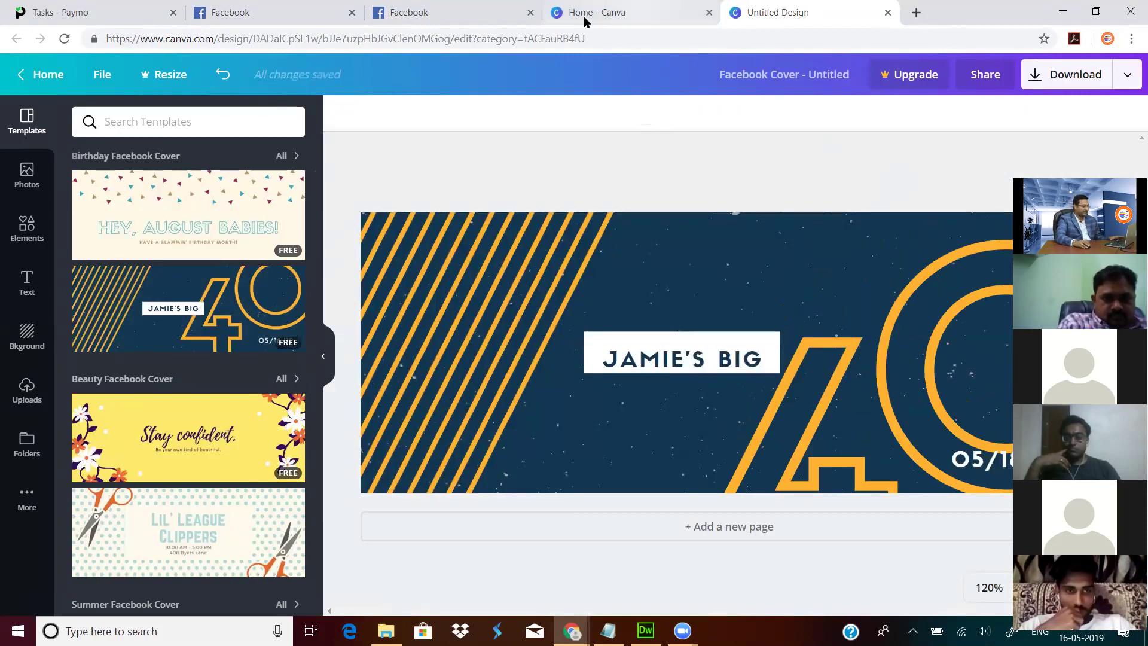
Return to the Facebook tab and skip the Add a Cover Photo step.
click(455, 18)
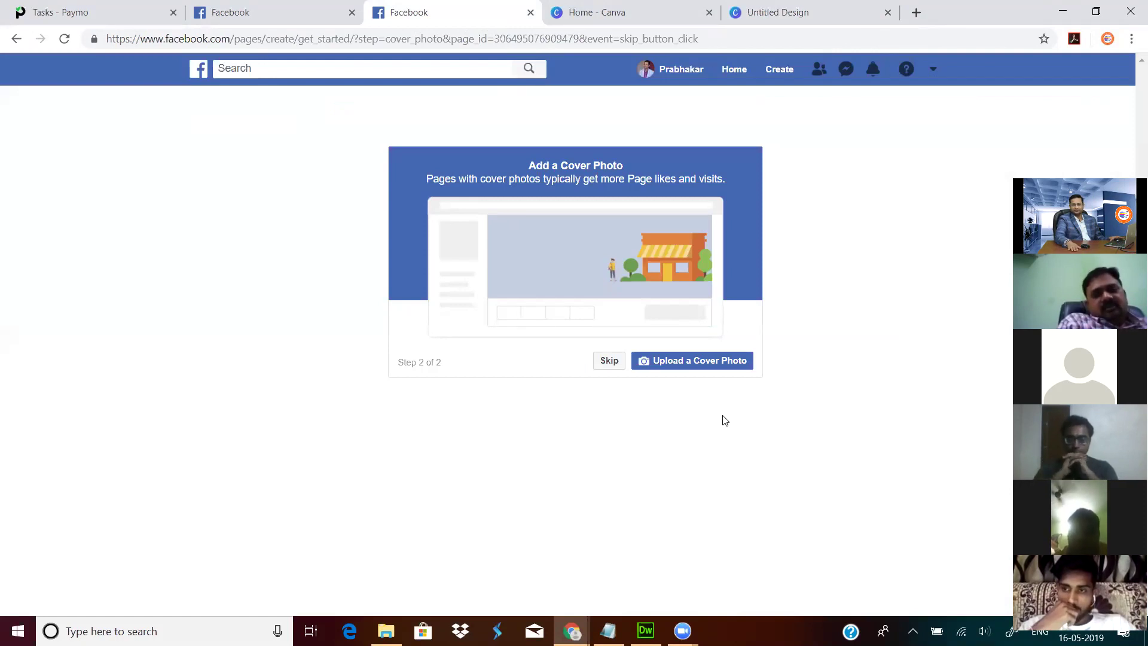
click(609, 361)
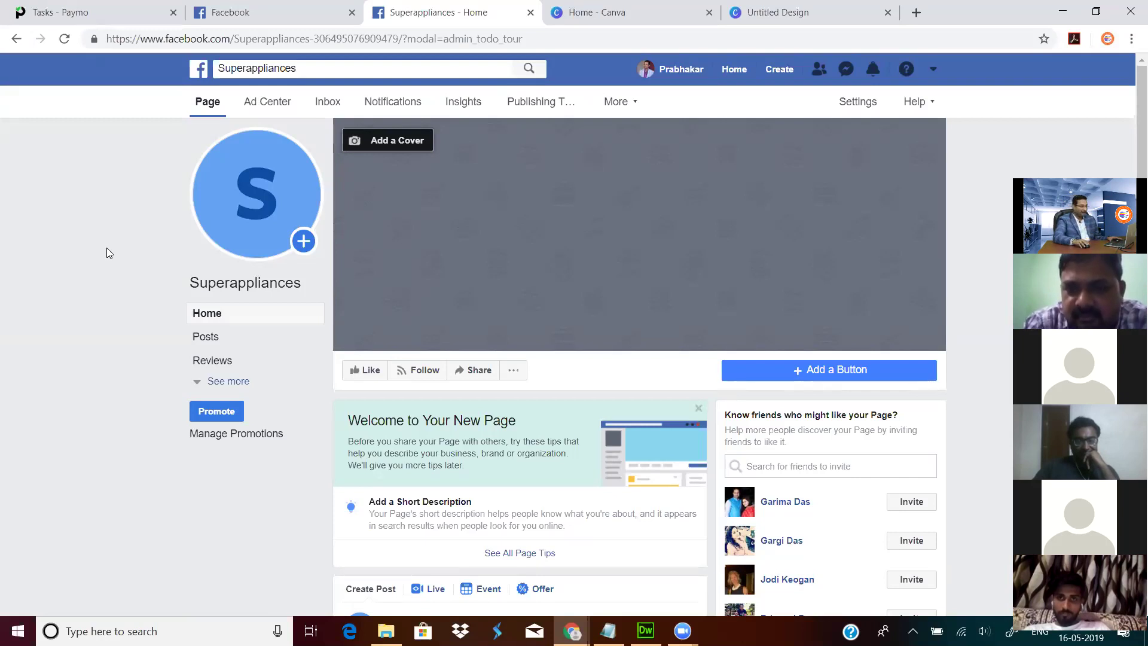
Choose Promote on the Superappliances page and select Promote Your Page.
scroll(113, 329, down, 4)
scroll(113, 329, up, 2)
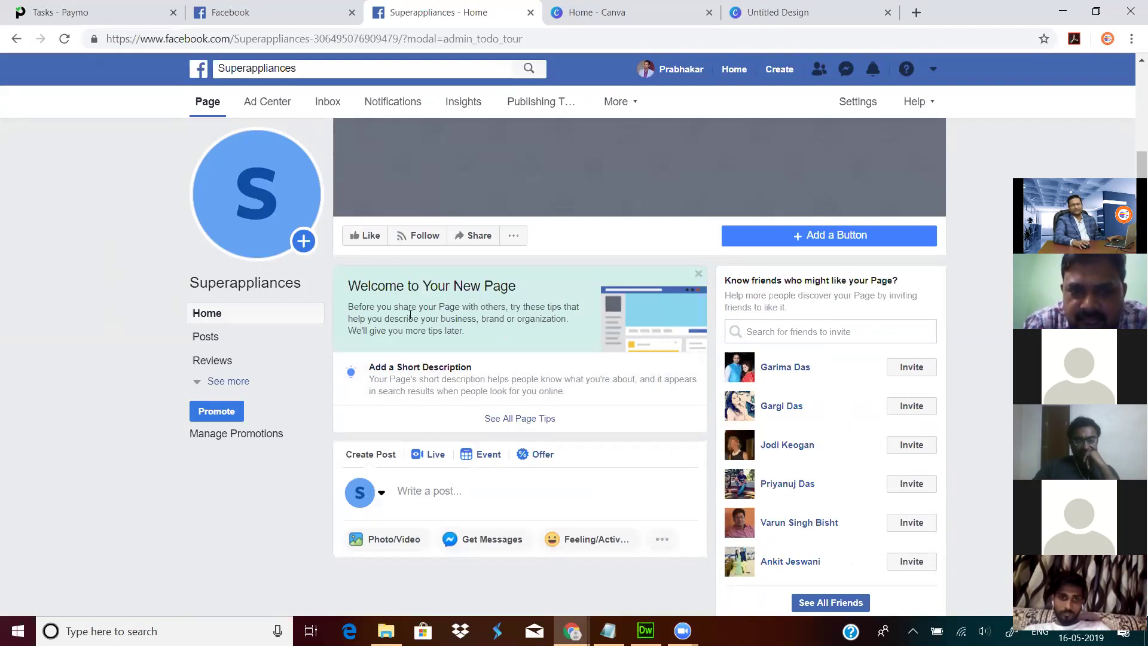
scroll(410, 314, up, 2)
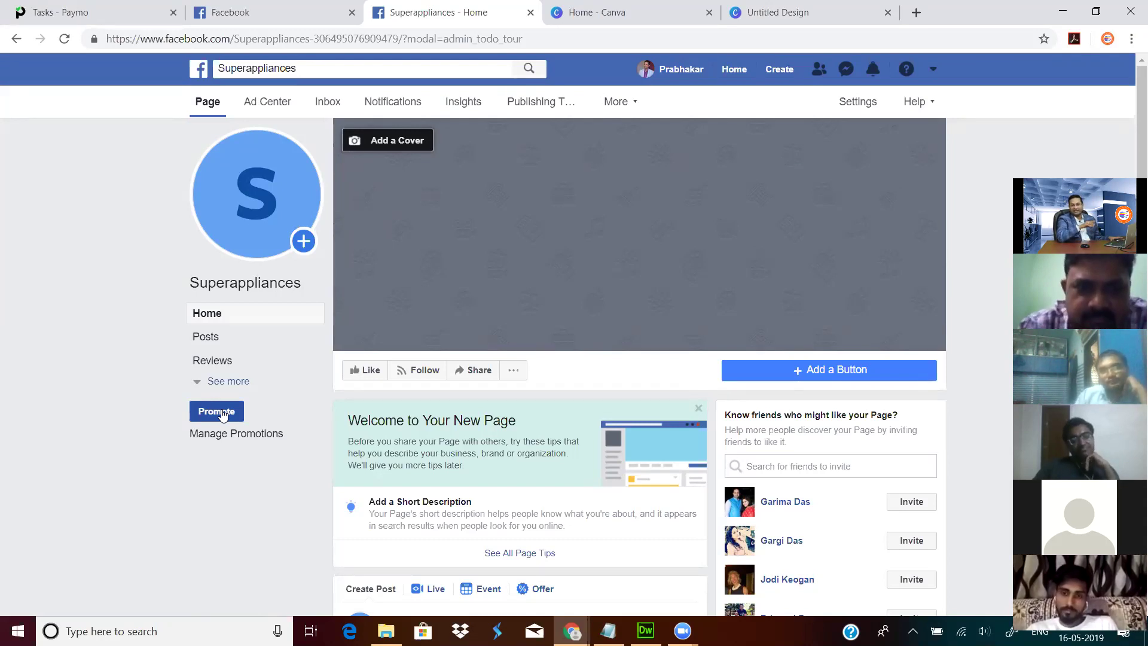
click(221, 411)
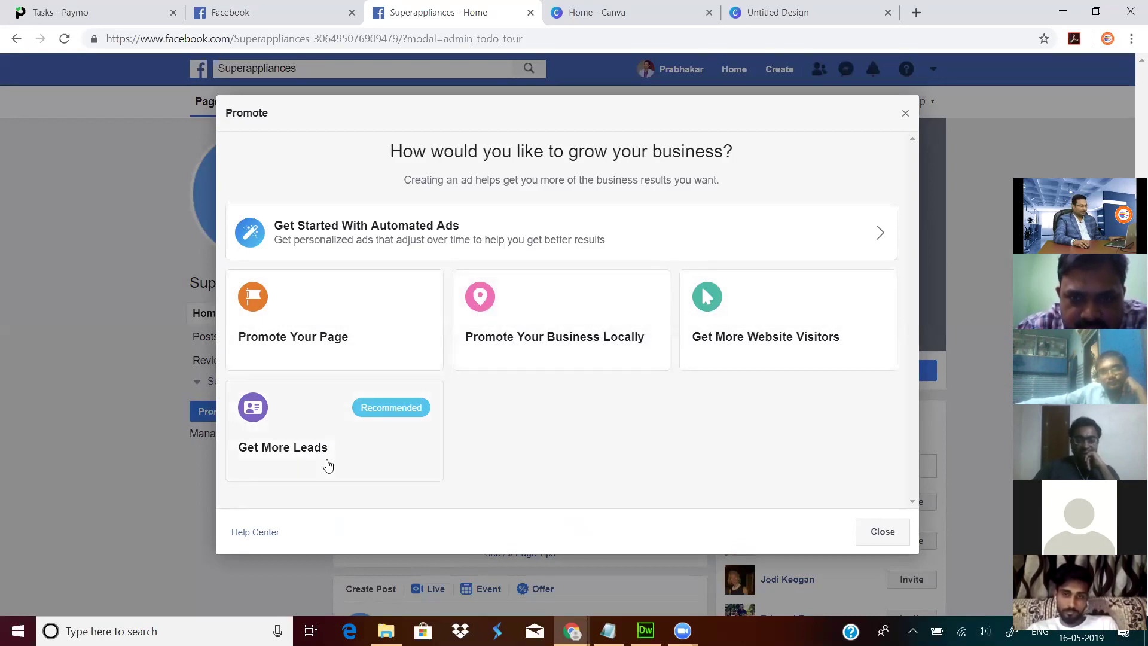
click(323, 324)
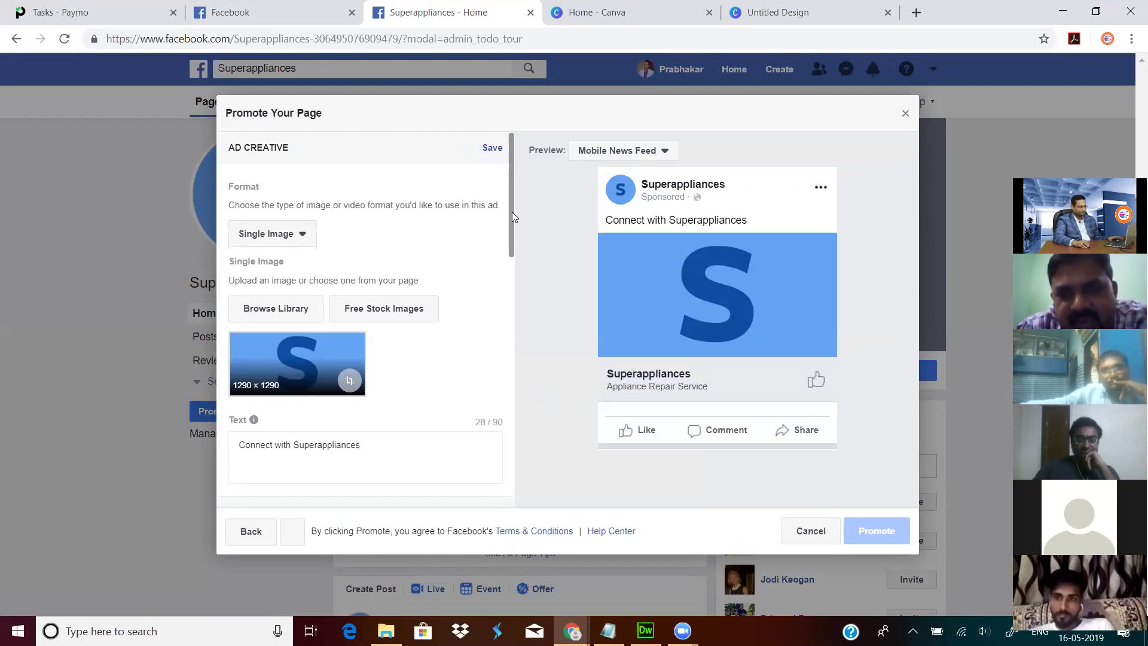
Swap the ad image for the first free stock photo of a washing machine repair (1000 × 667).
drag(511, 211, 508, 236)
scroll(508, 236, down, 3)
drag(514, 293, 518, 189)
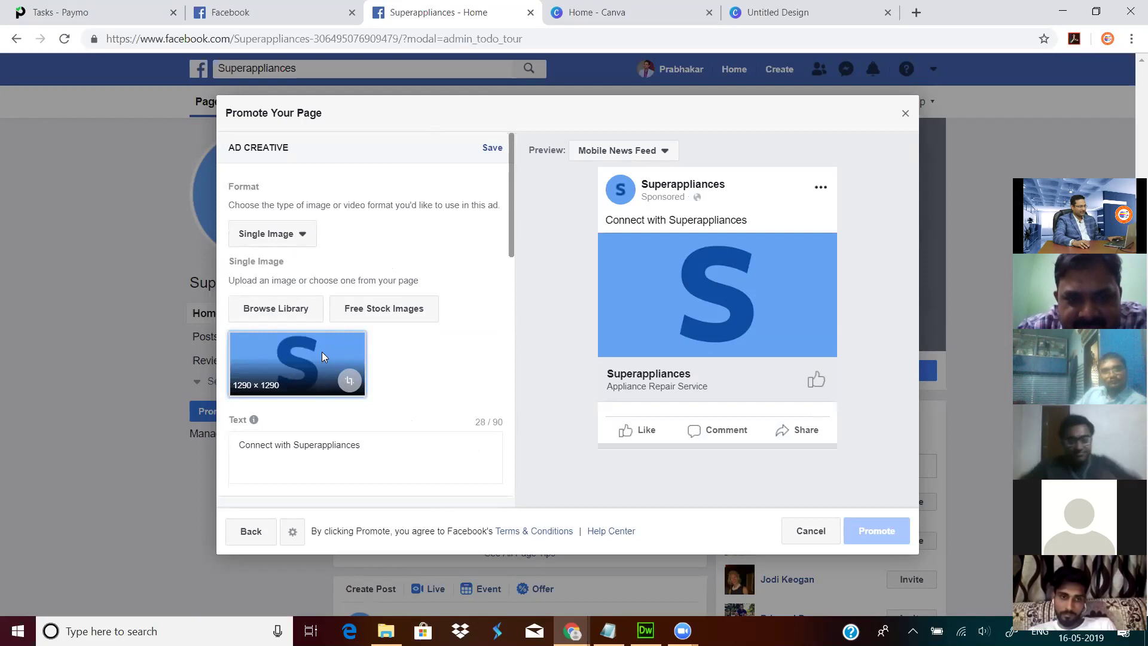
click(396, 307)
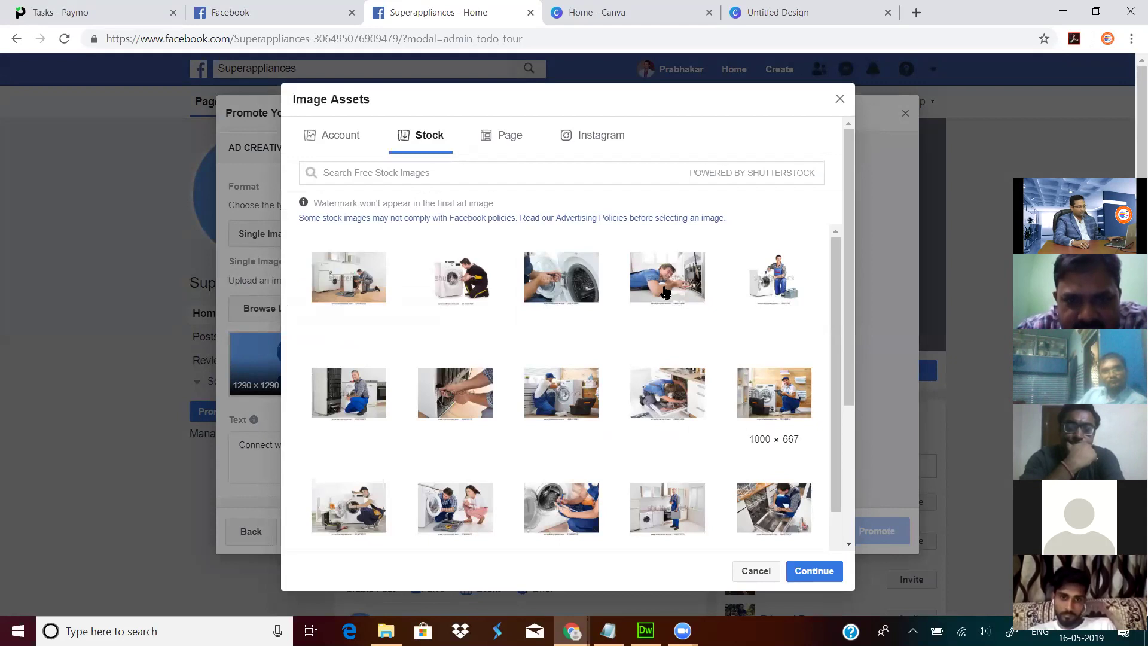
click(352, 282)
key(Return)
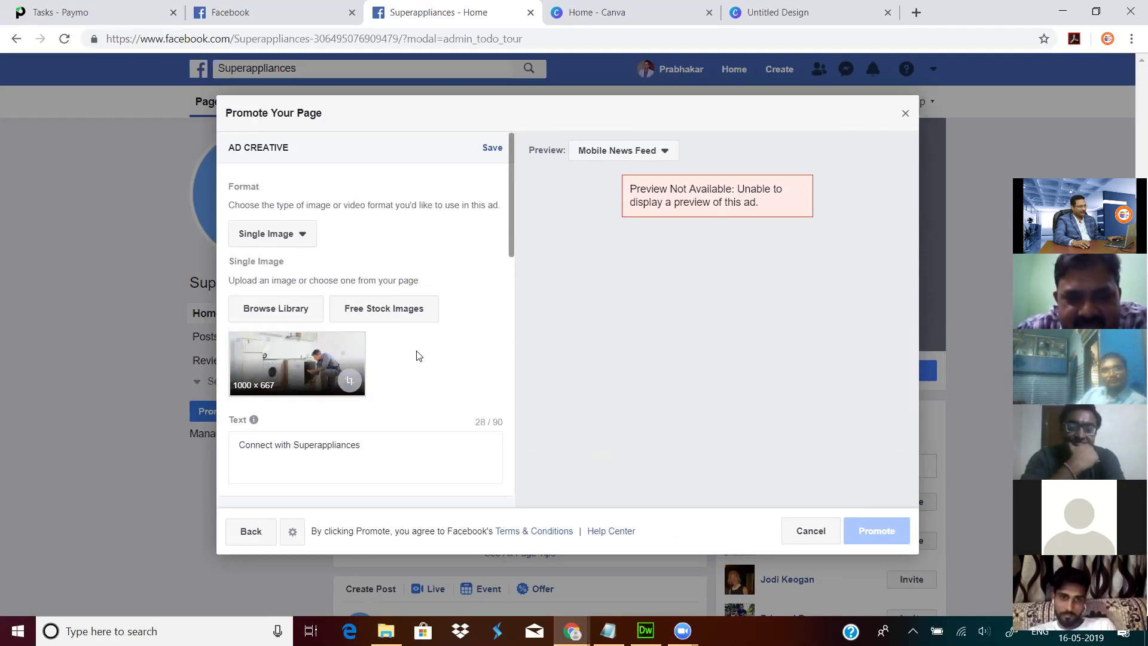
click(300, 234)
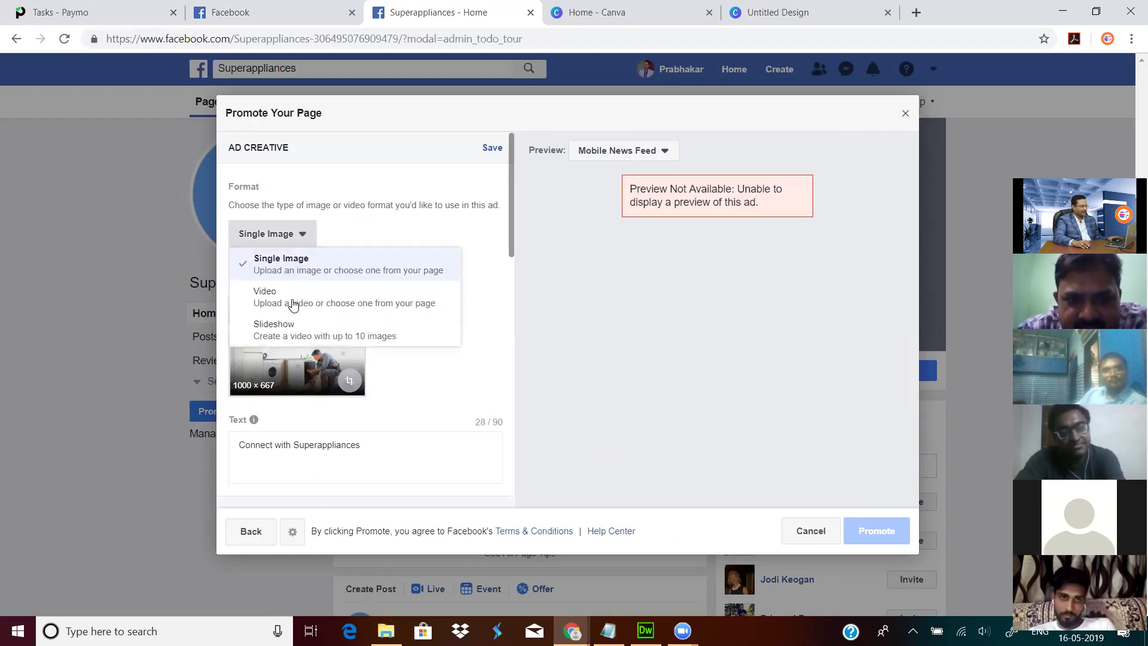
Keep the single-image format, review the audience, 10-day duration and 71.00 INR daily budget, then close the promotion.
click(385, 225)
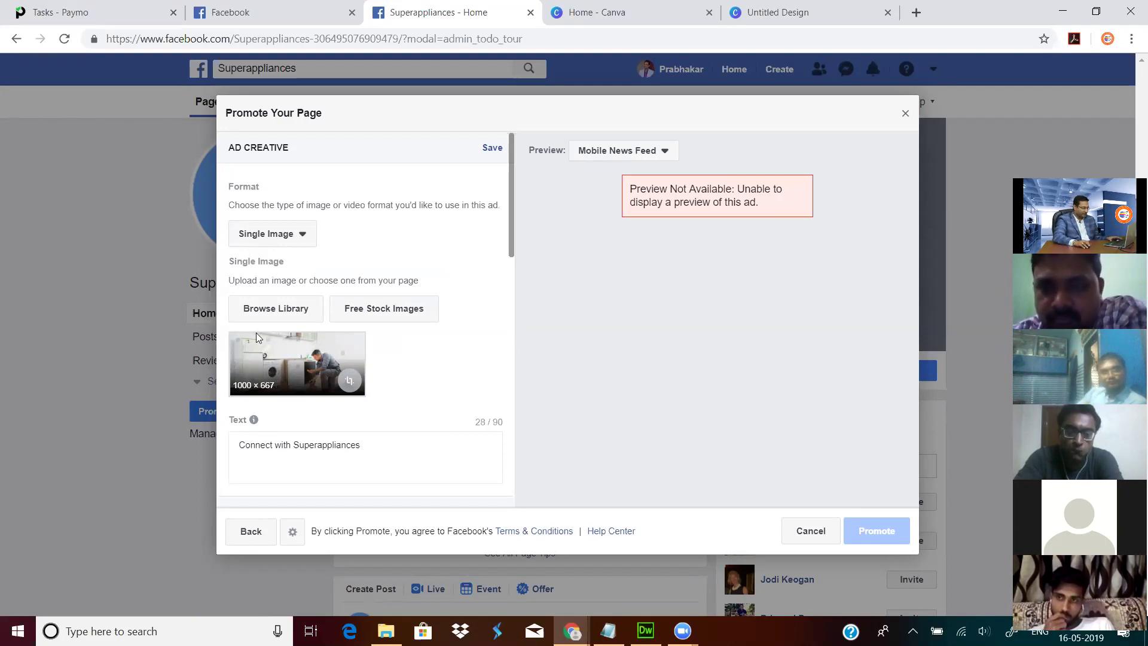
scroll(340, 358, down, 5)
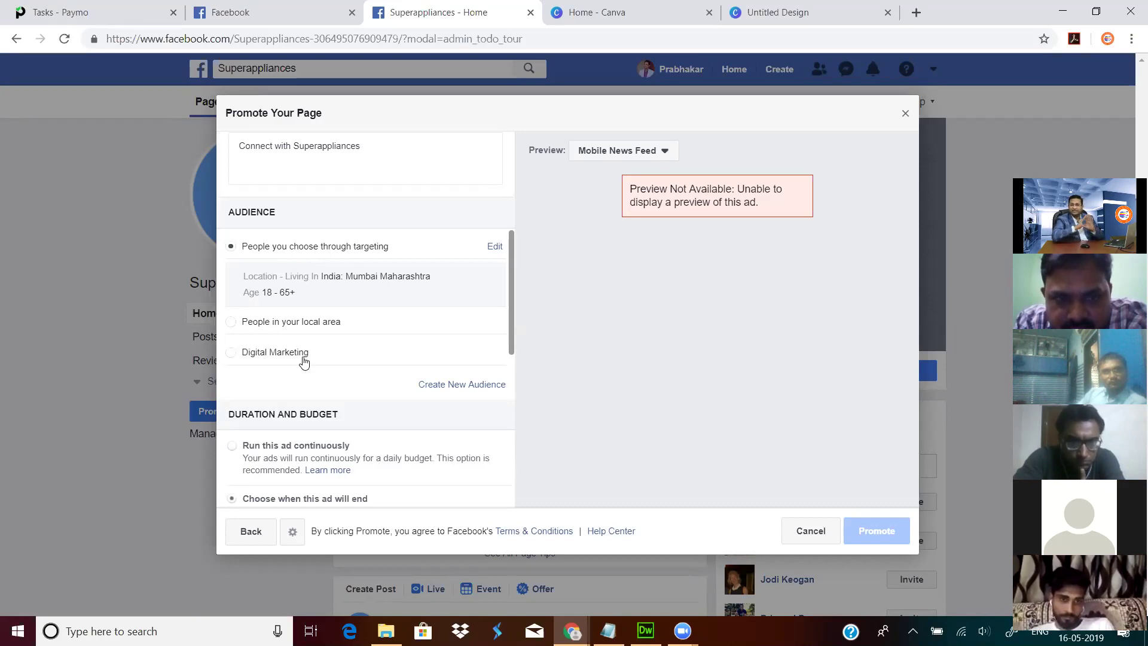
scroll(333, 352, down, 2)
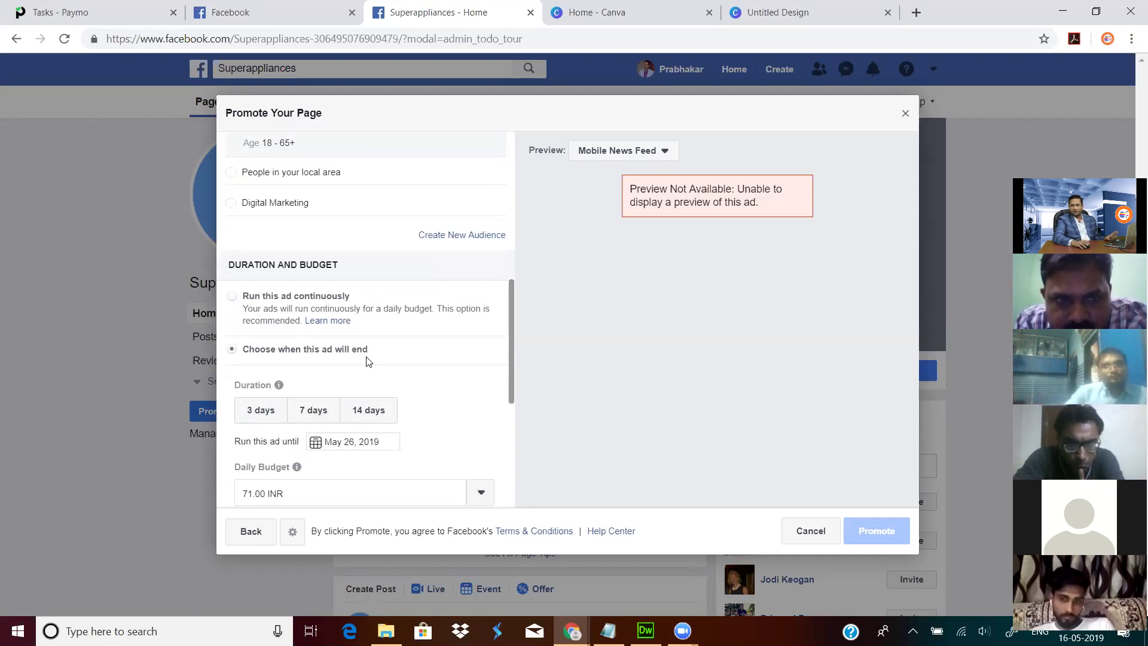
scroll(367, 359, down, 4)
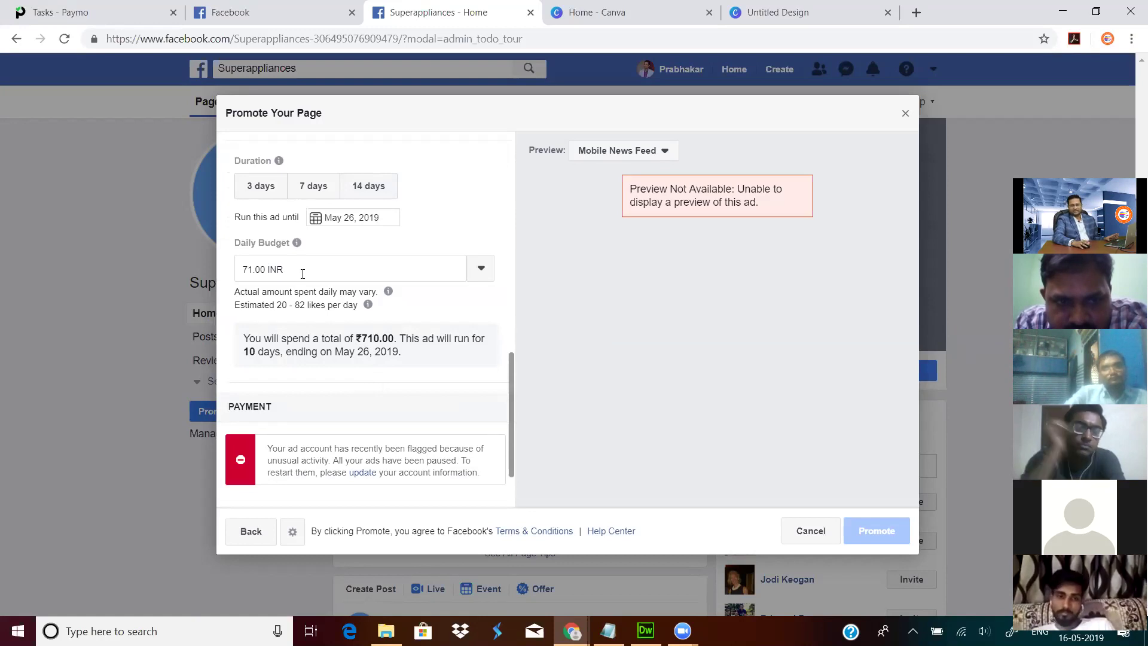
scroll(303, 276, up, 2)
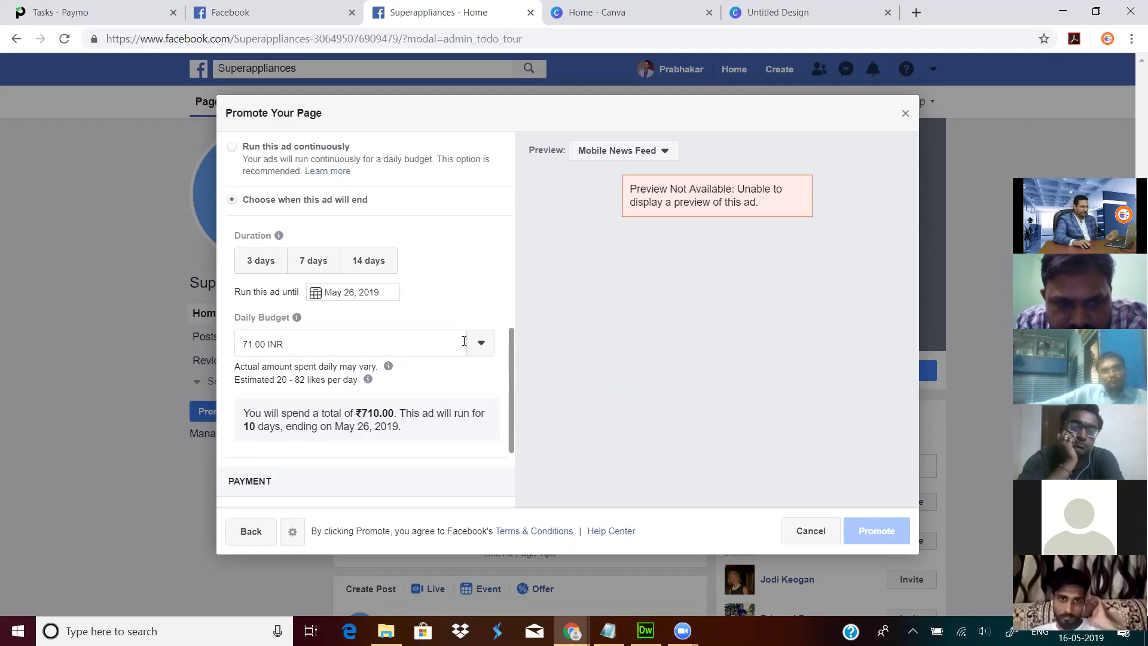
click(903, 116)
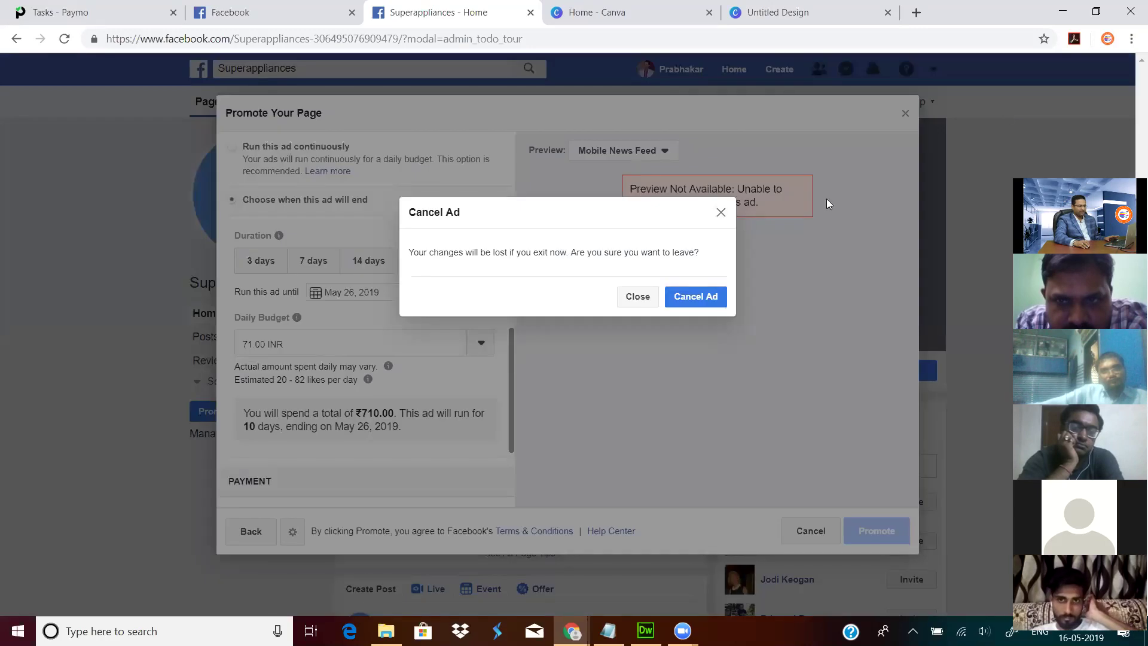
Confirm Cancel Ad and open the Superappliances Page's empty Create Post composer.
click(693, 303)
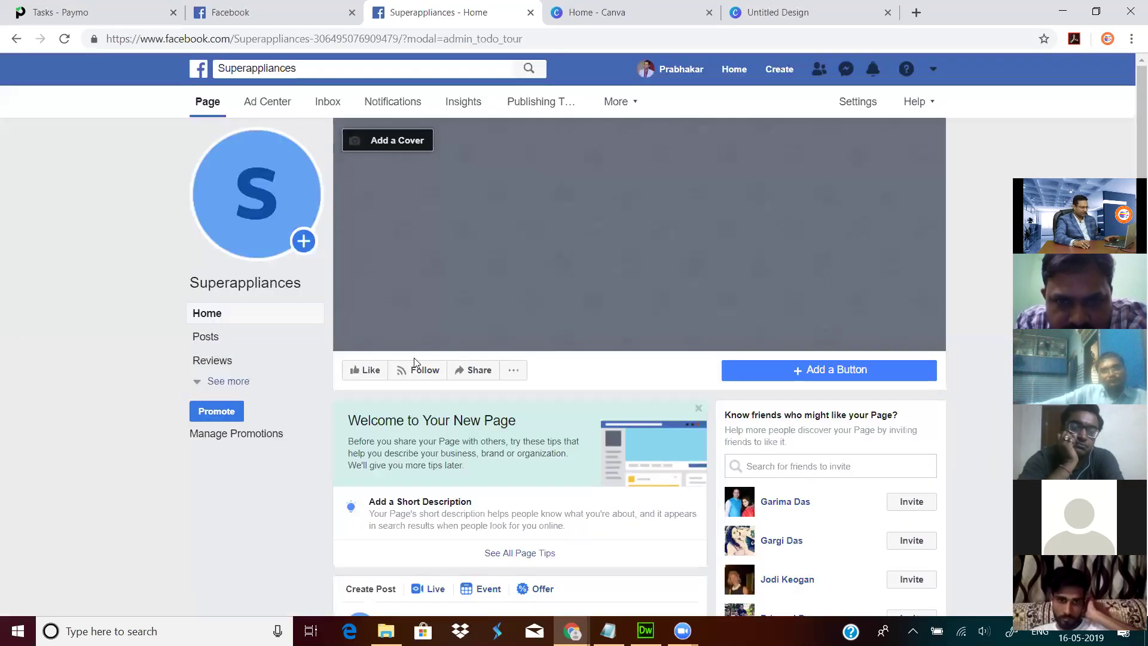
scroll(514, 369, down, 4)
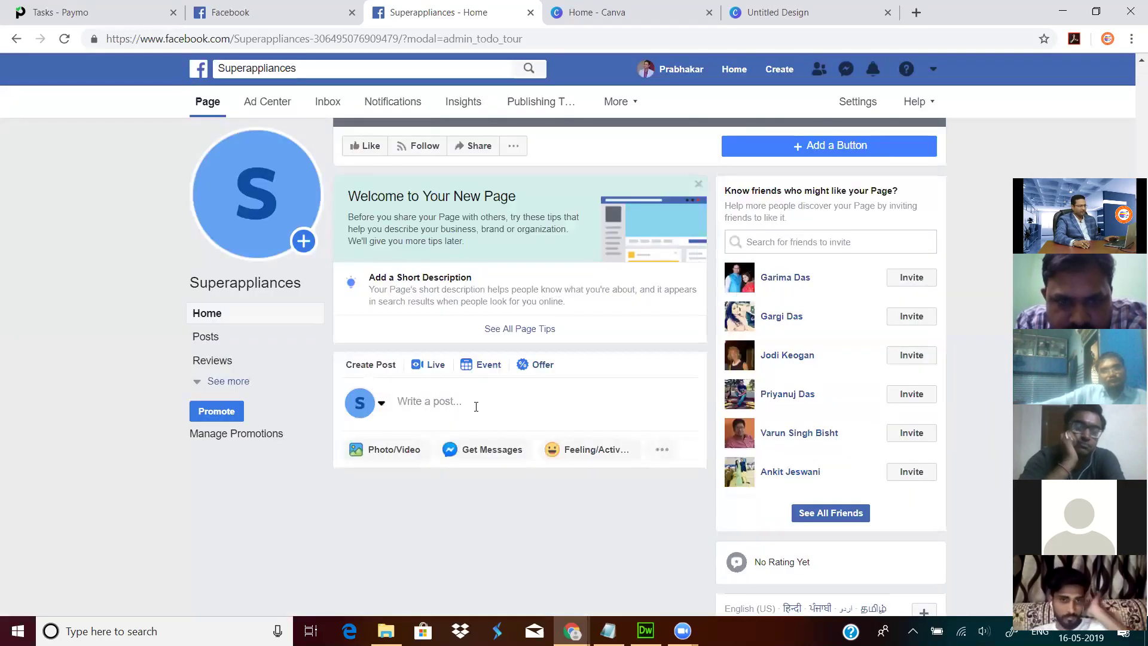
click(476, 406)
scroll(476, 407, down, 1)
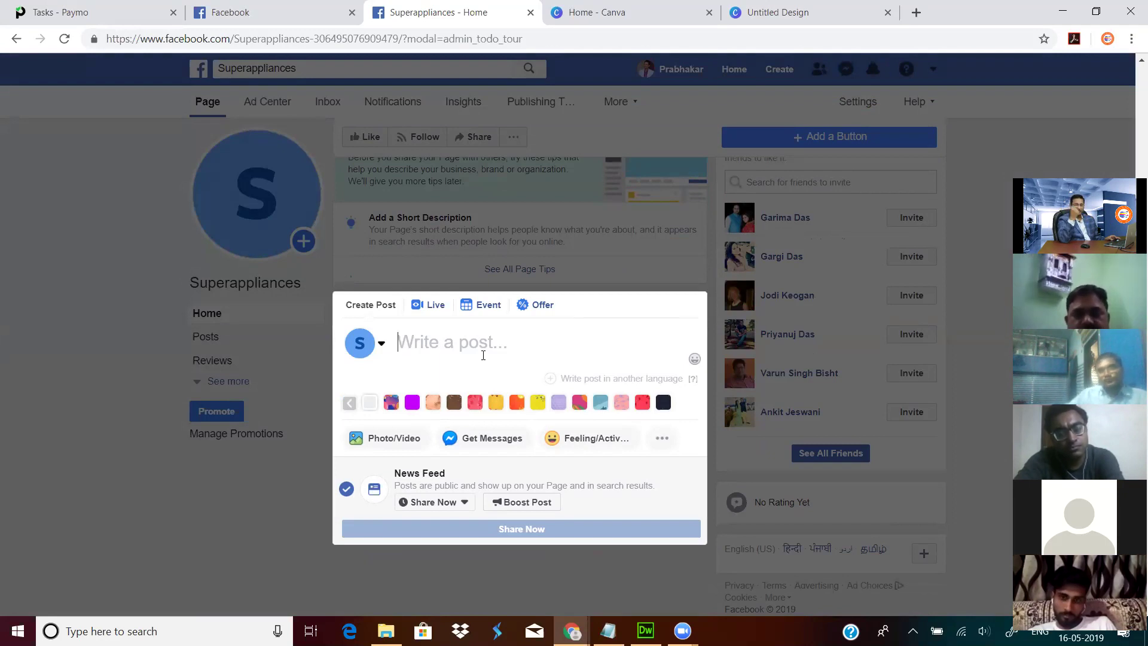
Load superappliances.in in a new browser tab and select its full address to copy.
click(916, 13)
text(s)
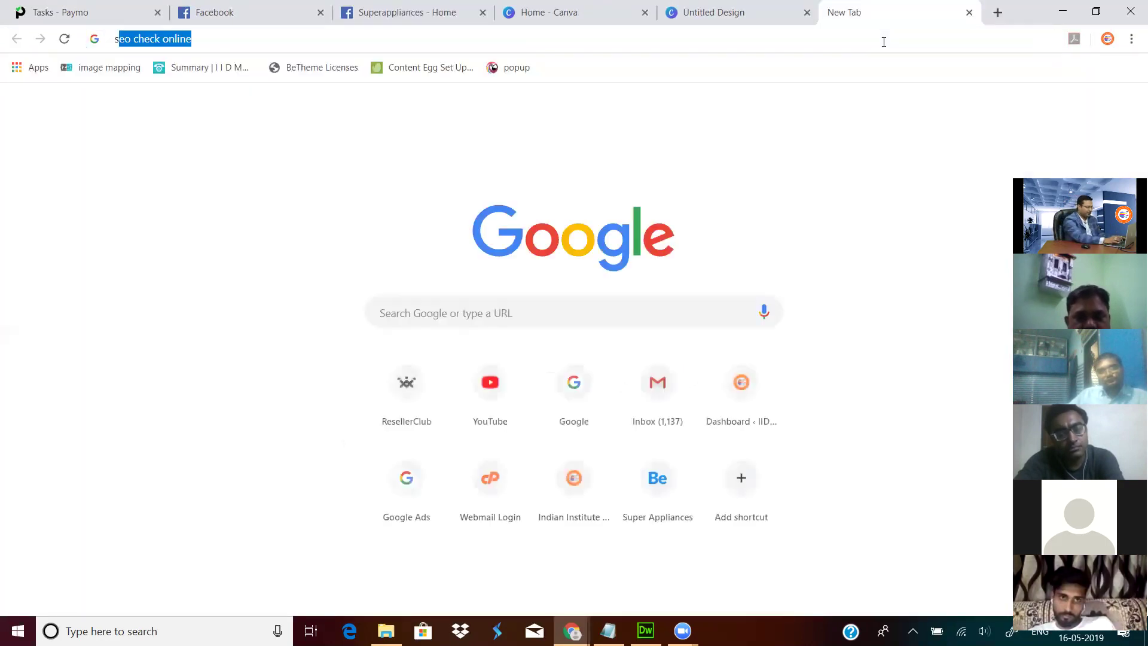
text(uper)
key(Right)
key(Return)
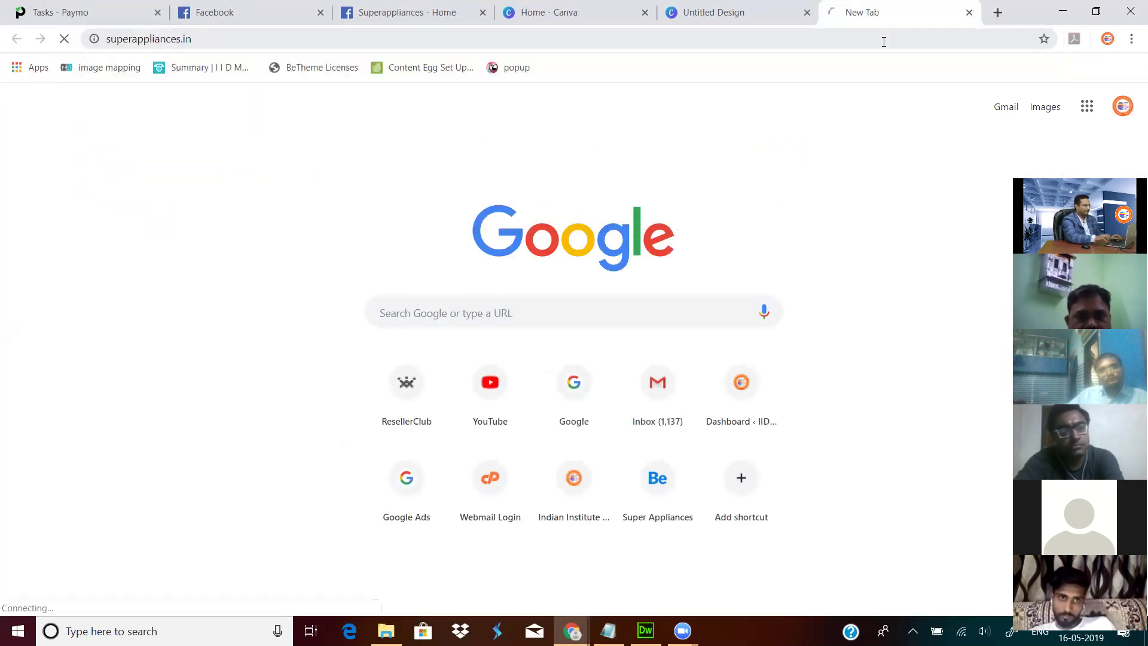
click(884, 41)
key(ctrl+c)
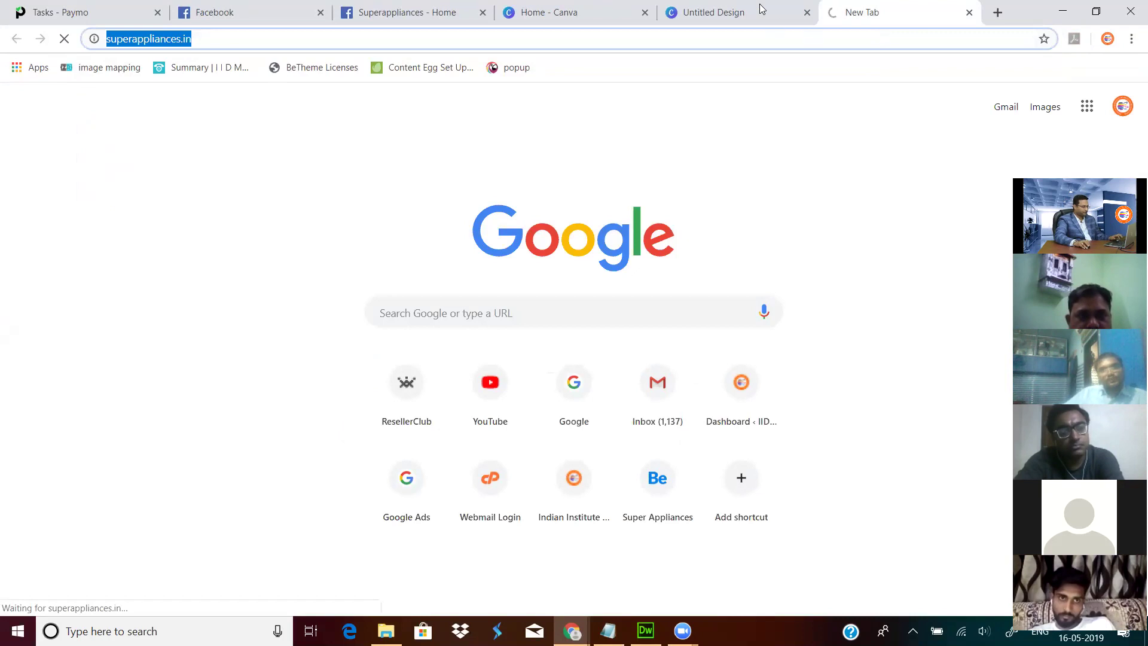
Return to the Superappliances Facebook tab and paste the website link into the post.
click(761, 11)
click(565, 13)
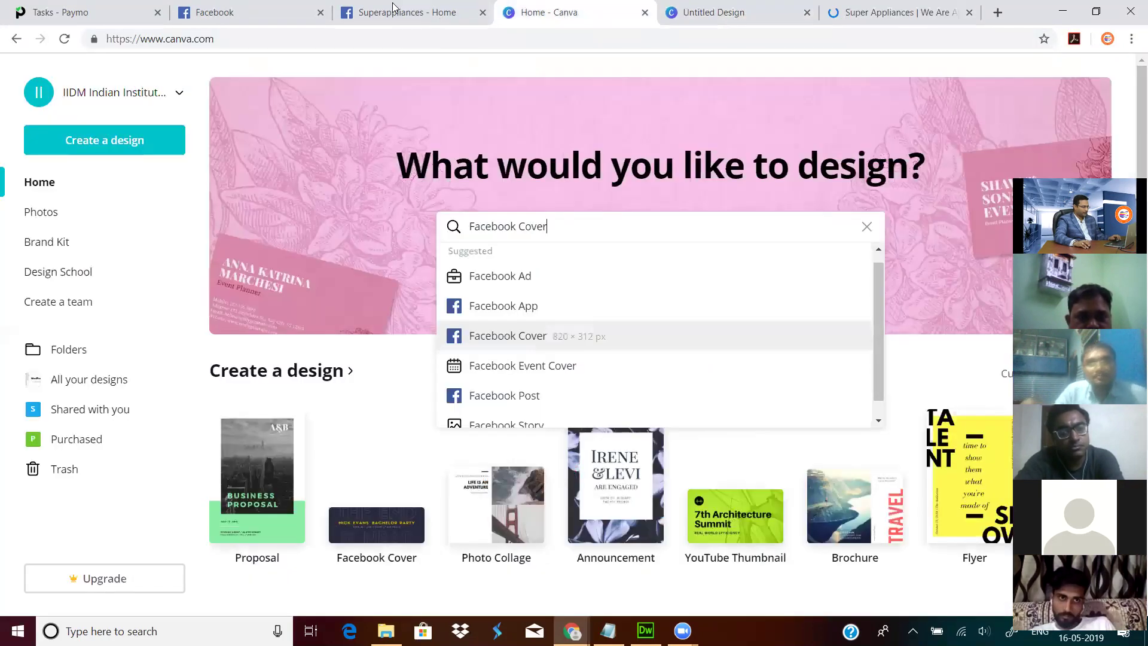
click(421, 10)
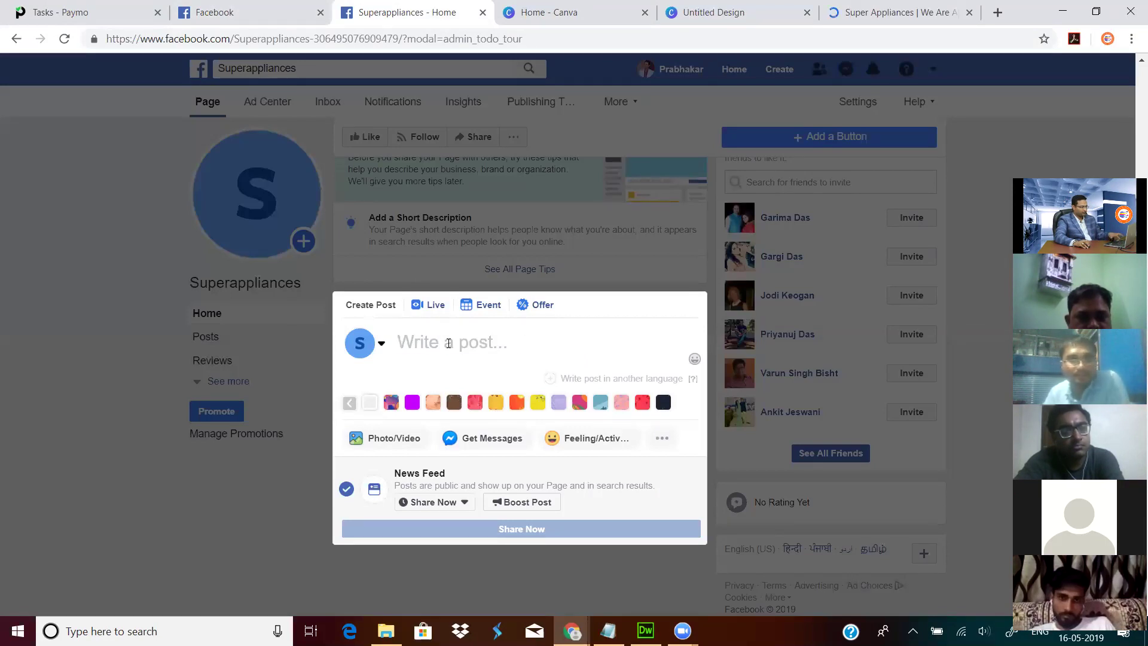
key(ctrl+v)
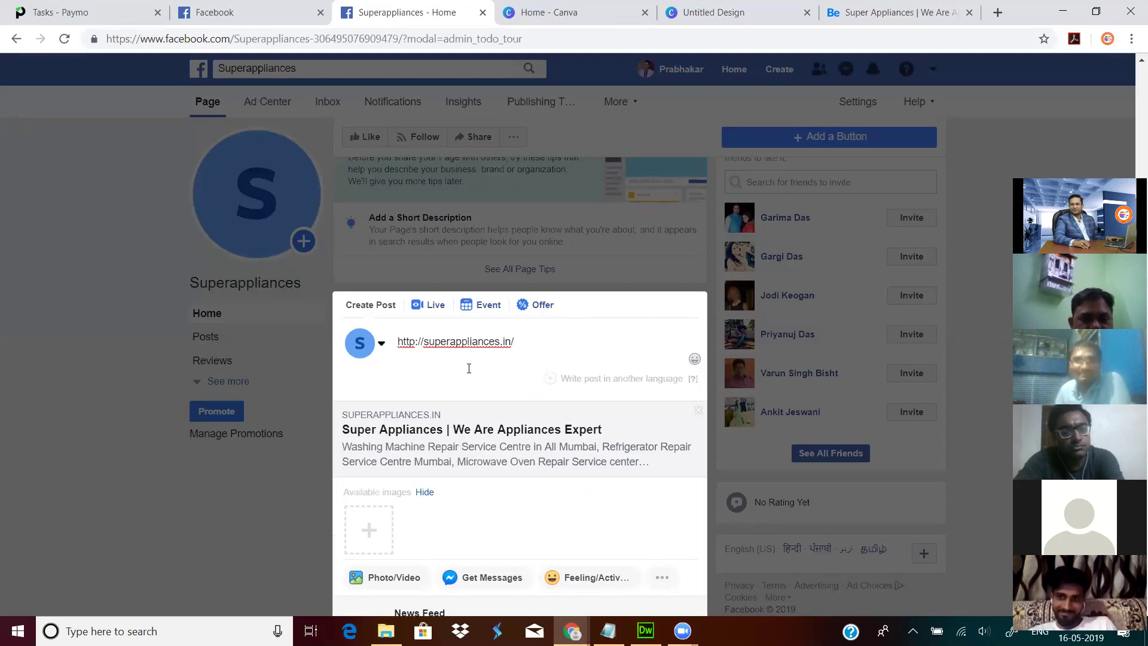
Delete the pasted superappliances.in URL text, keeping its preview card, and type @ in the post.
scroll(469, 368, down, 1)
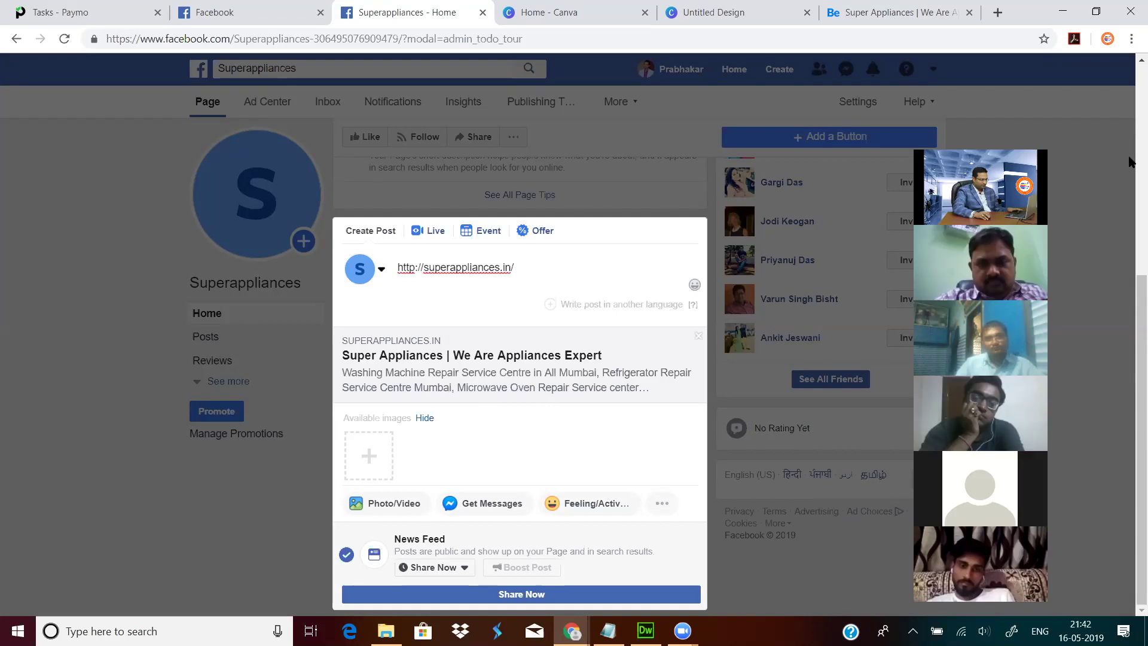
click(673, 195)
drag(514, 341, 321, 324)
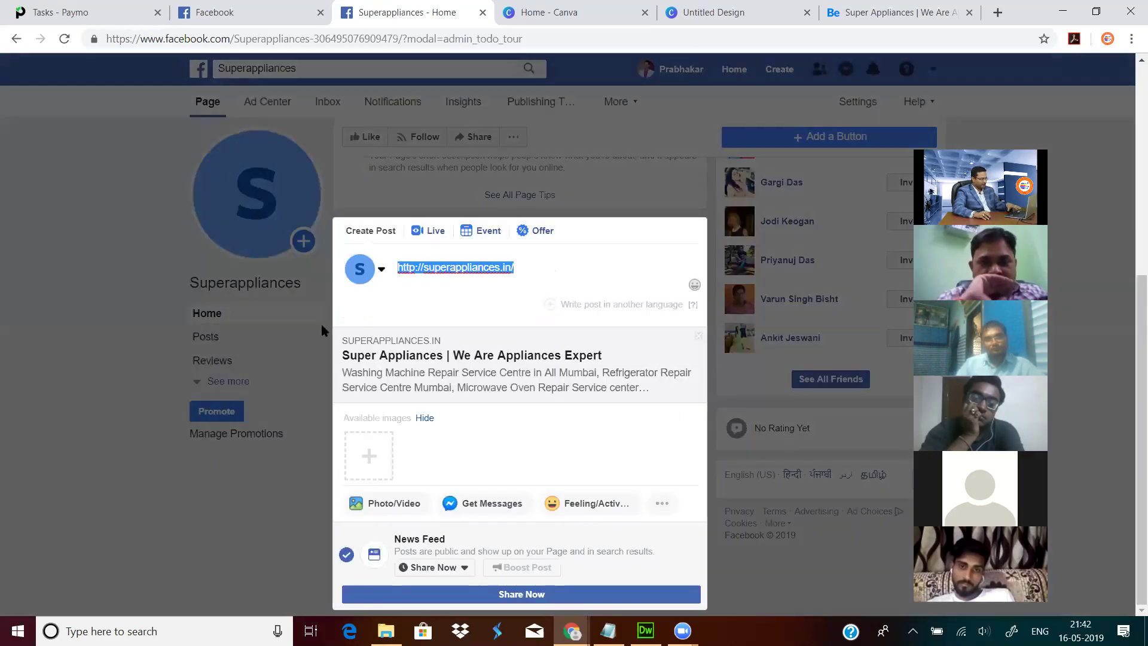
key(BackSpace)
click(107, 353)
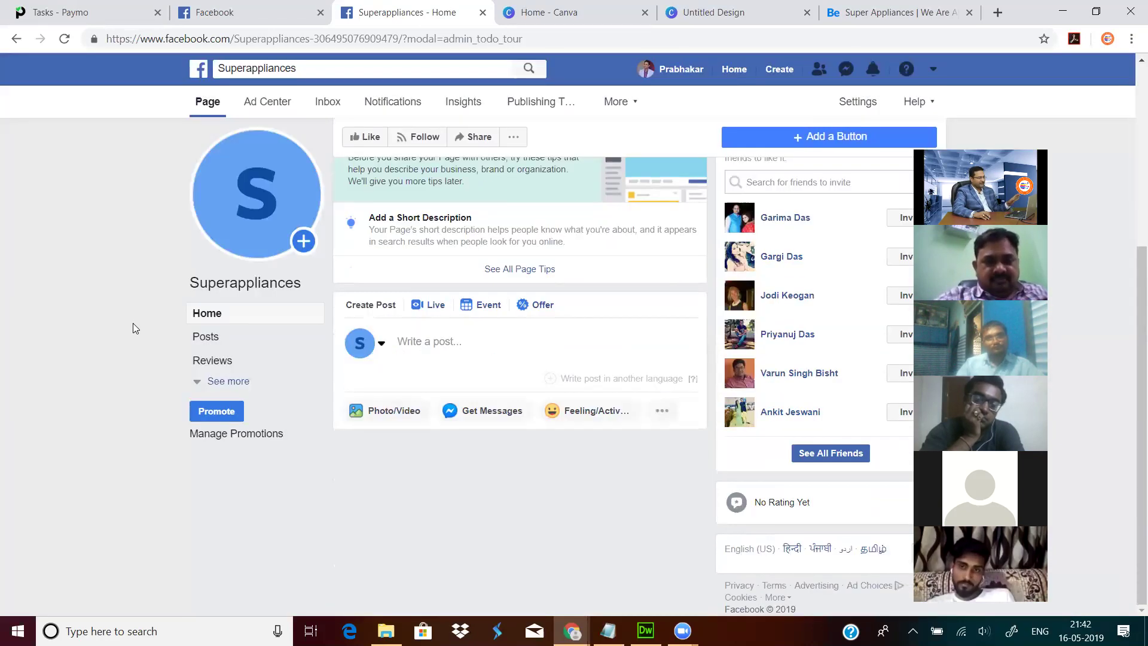
click(476, 345)
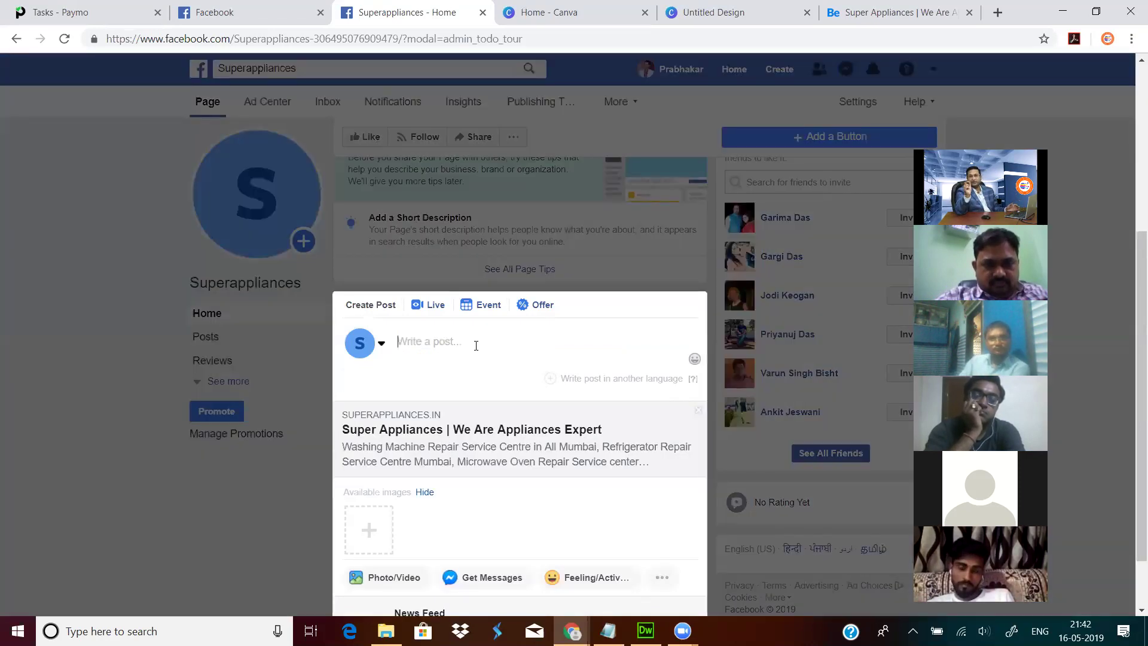
text(@)
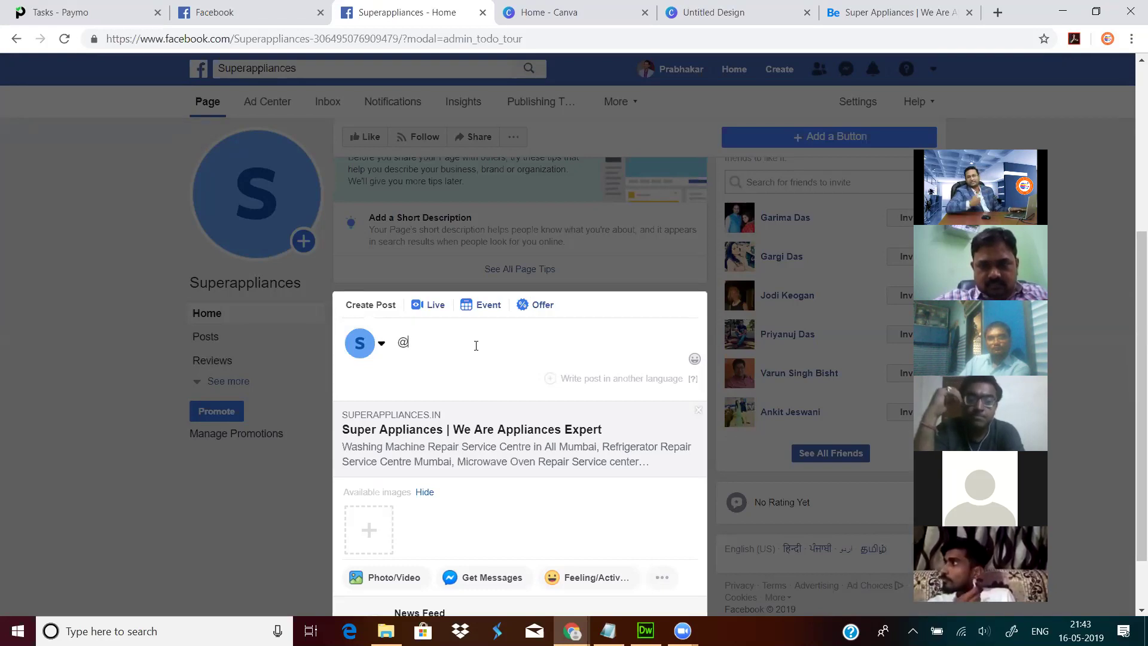
Replace the @ in the post text with #.
key(BackSpace)
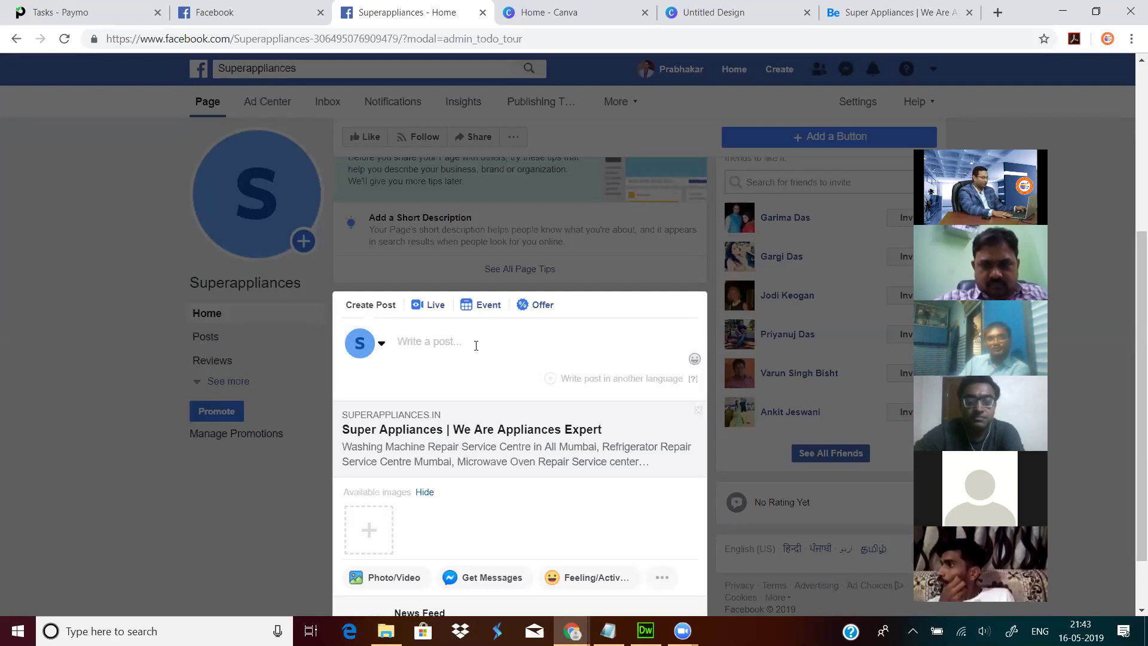
text(#)
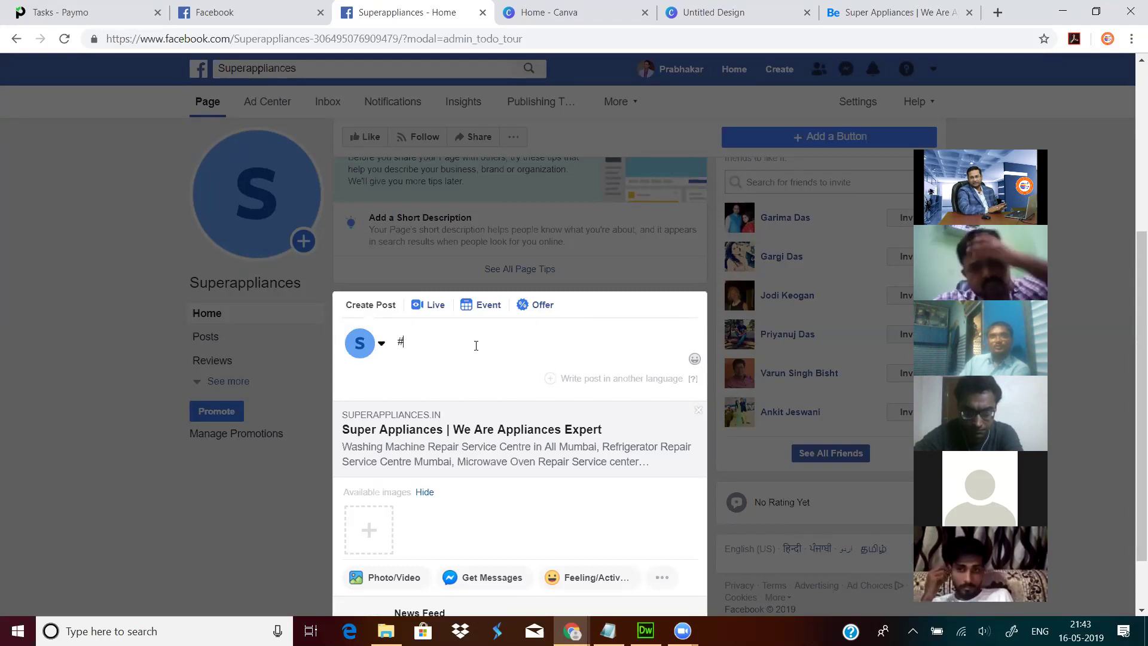
Type the hashtag #modi, erase it, try '# mo', then backspace until the post text is empty.
text(mo)
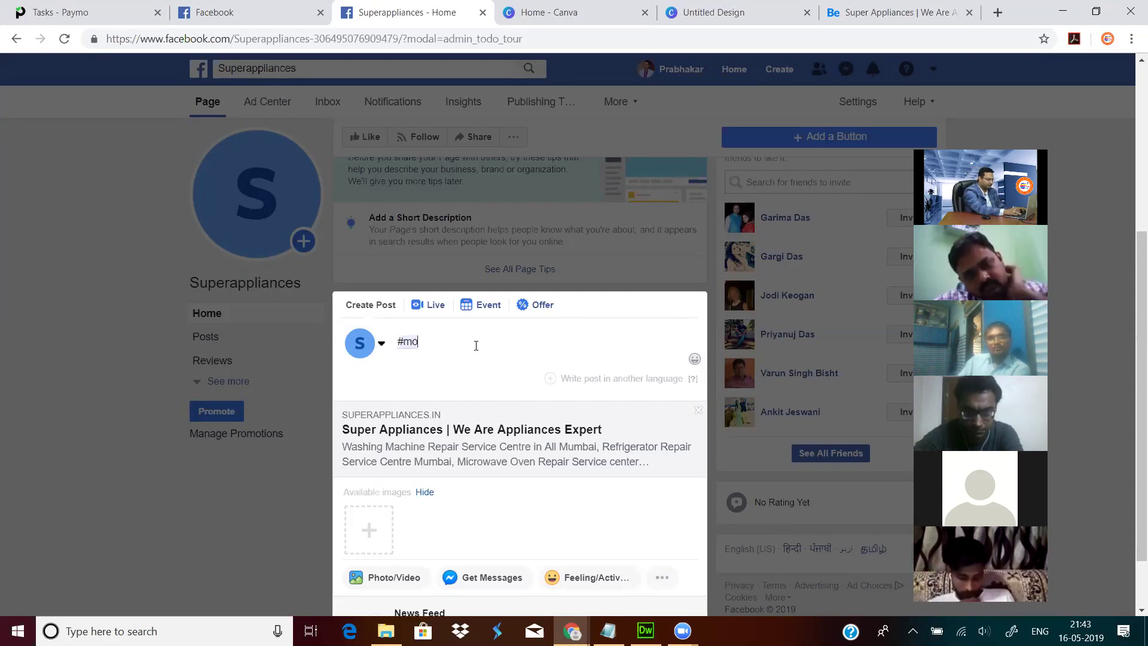
text(di)
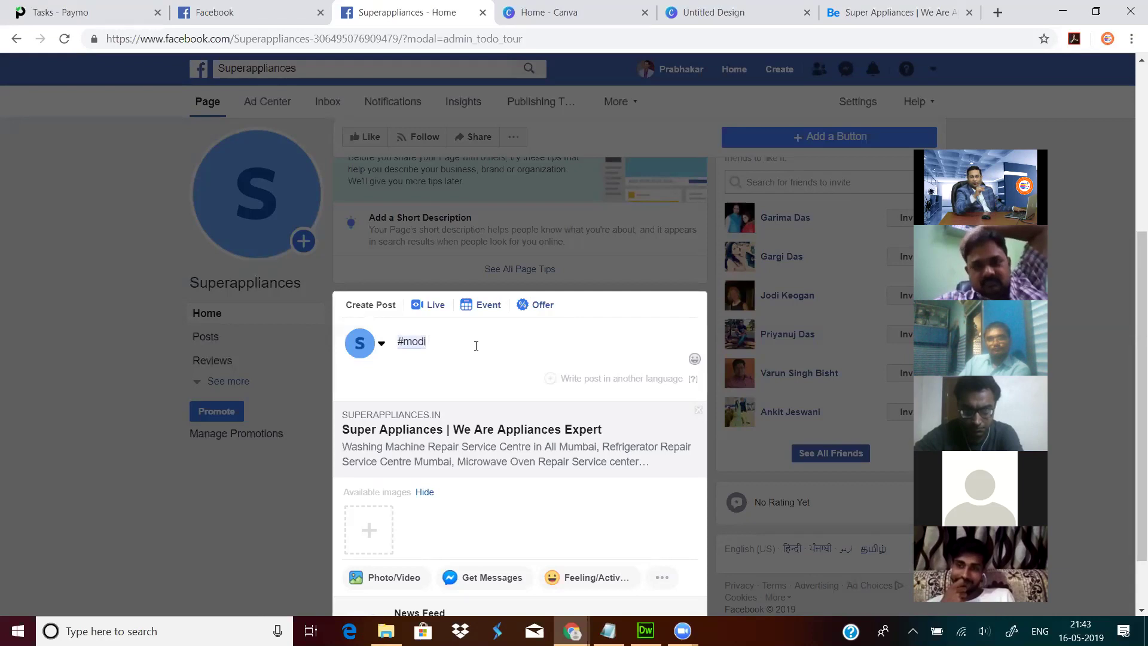
key(ctrl+a)
key(BackSpace)
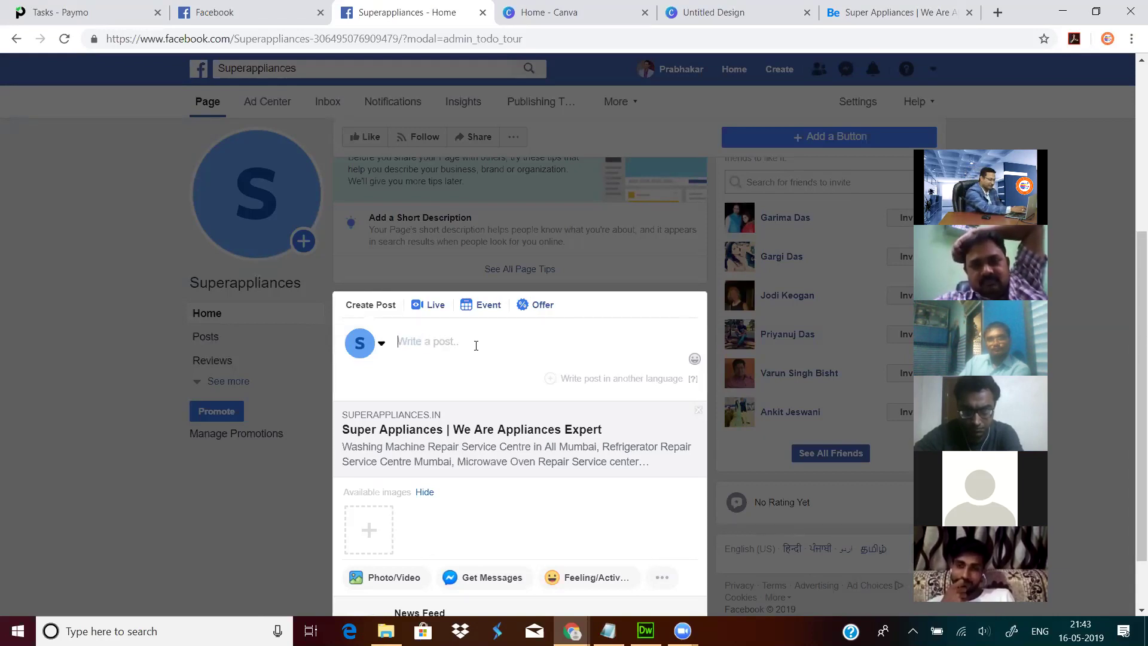
text(# mobil)
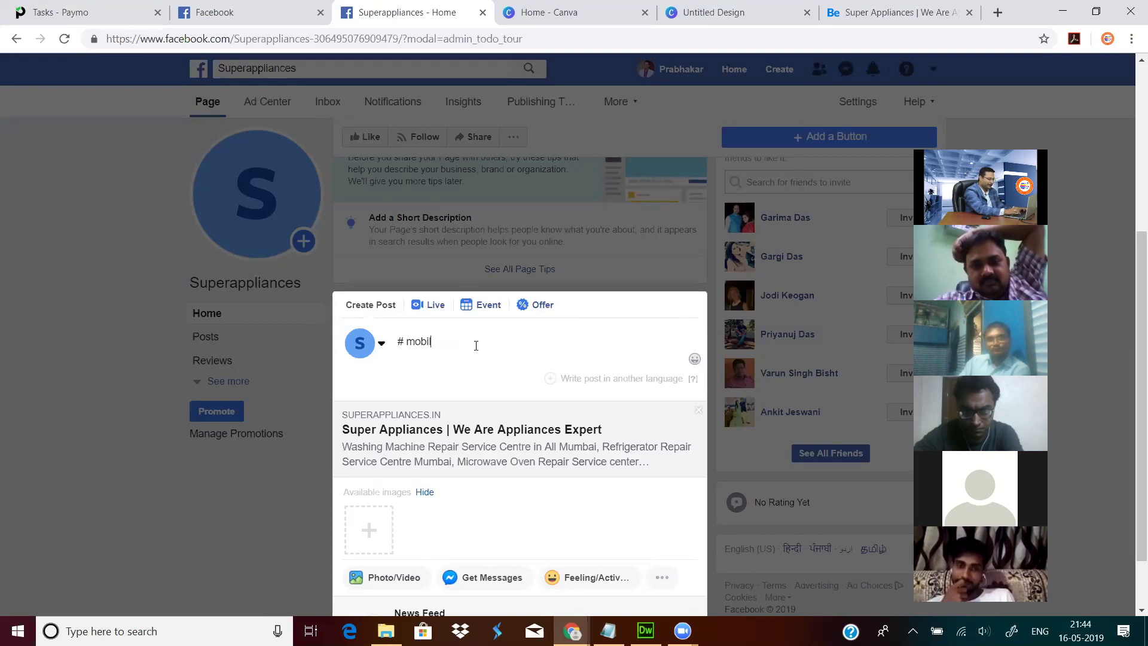
key(BackSpace)
key(BackSpace)
key(BackSpace)
key(BackSpace)
key(BackSpace)
key(BackSpace)
key(BackSpace)
key(BackSpace)
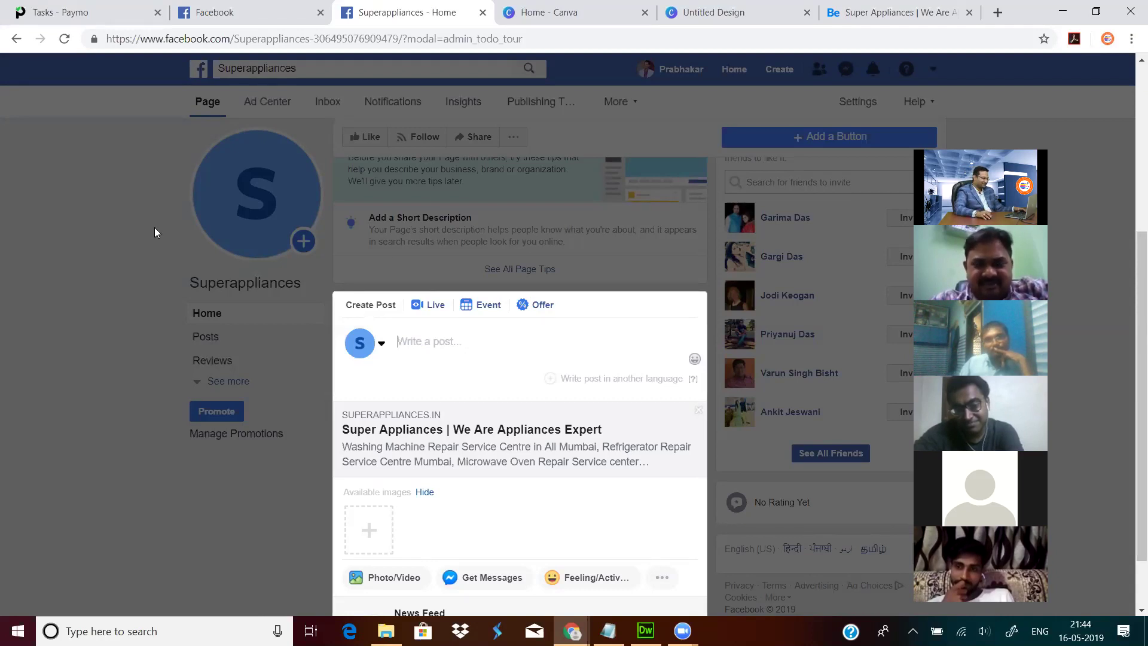
Close the post composer without posting and scroll back to the top of the Superappliances Page.
click(108, 237)
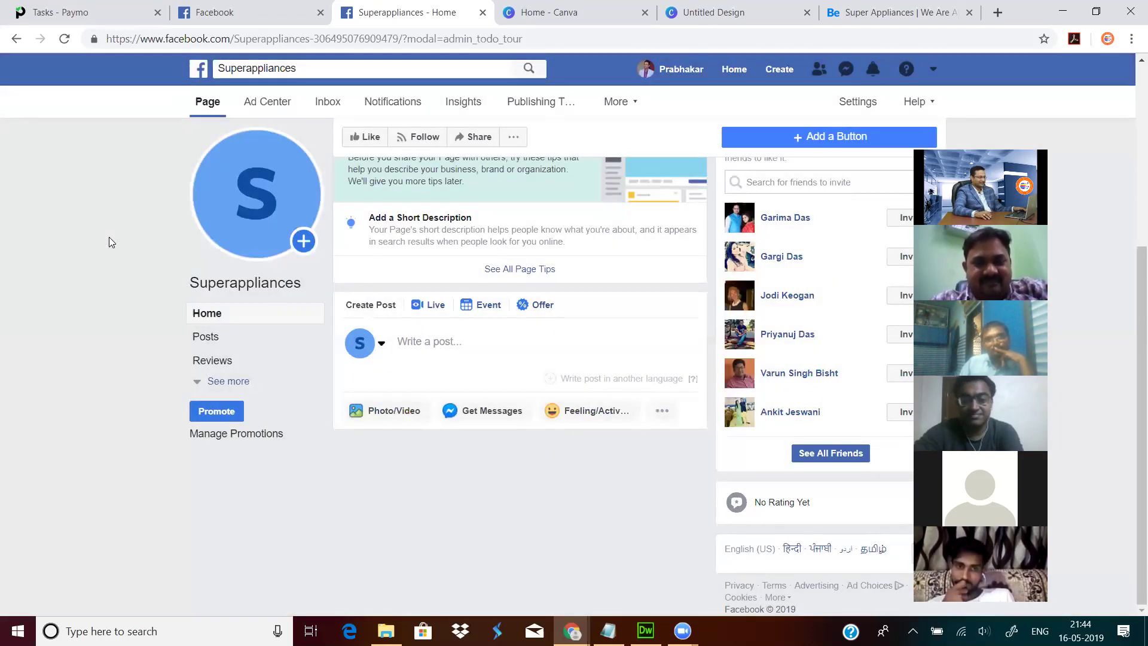
scroll(108, 242, up, 5)
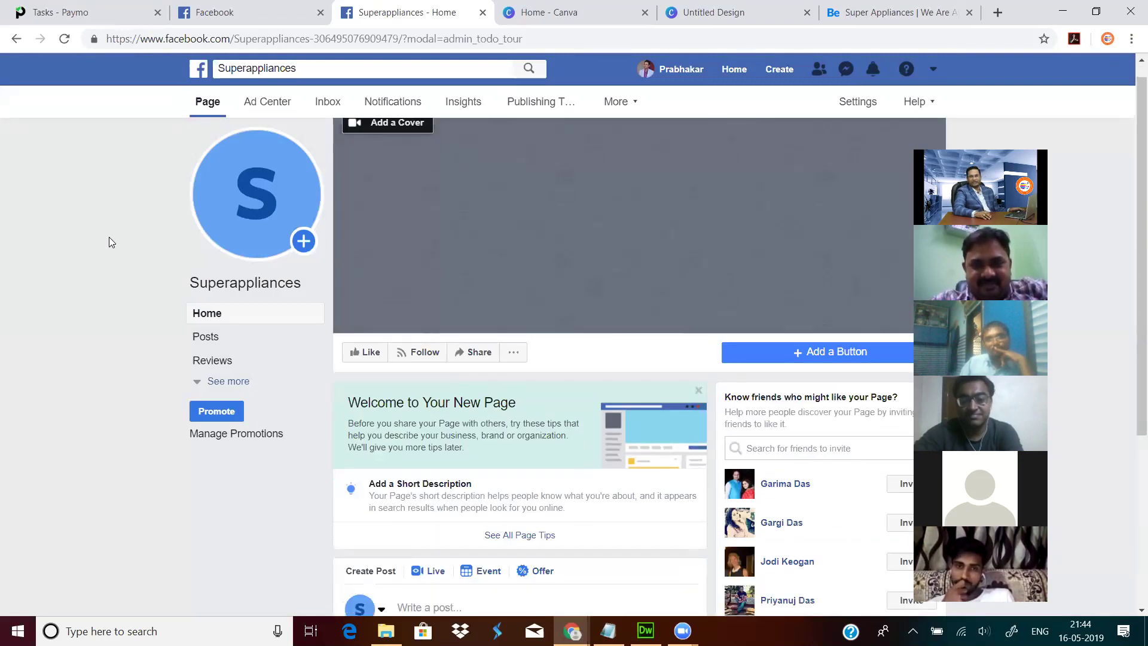
scroll(109, 236, down, 5)
scroll(109, 237, up, 5)
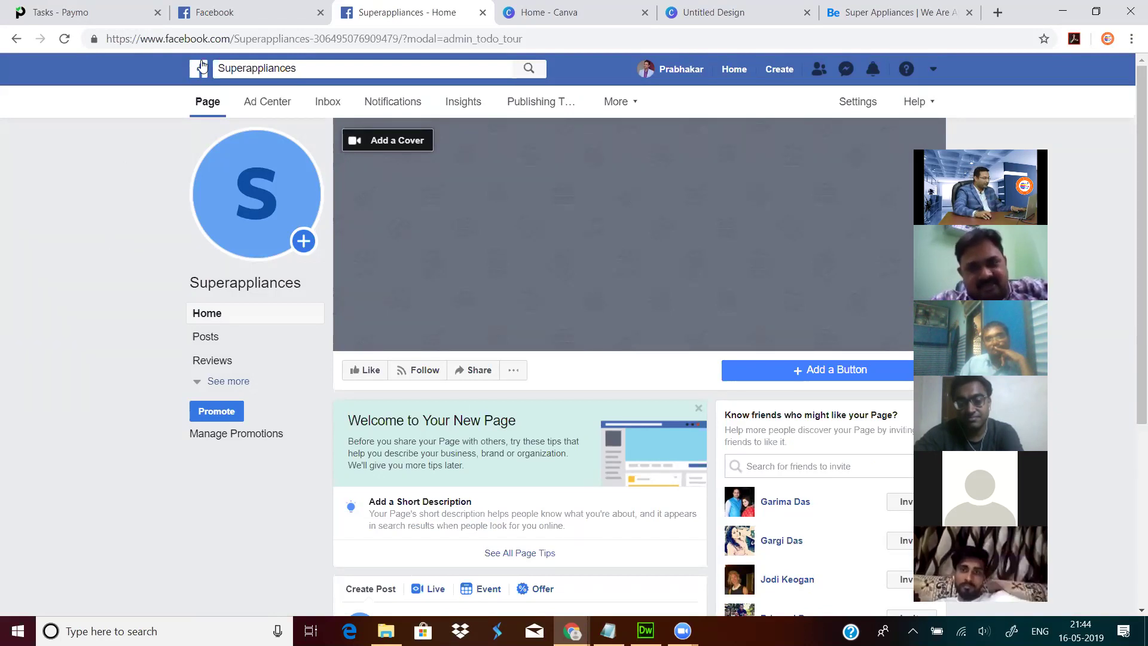
Search Facebook for 'washing machine repair bombay', confirming to leave the unfinished post.
click(330, 67)
key(ctrl+a)
key(BackSpace)
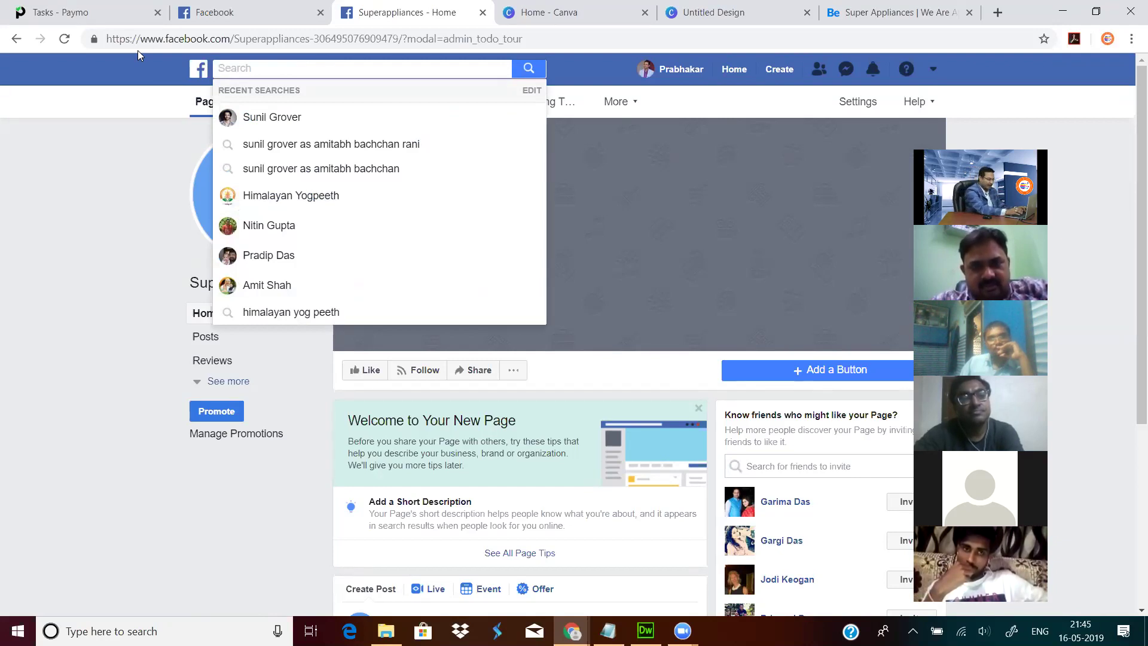
text(washome)
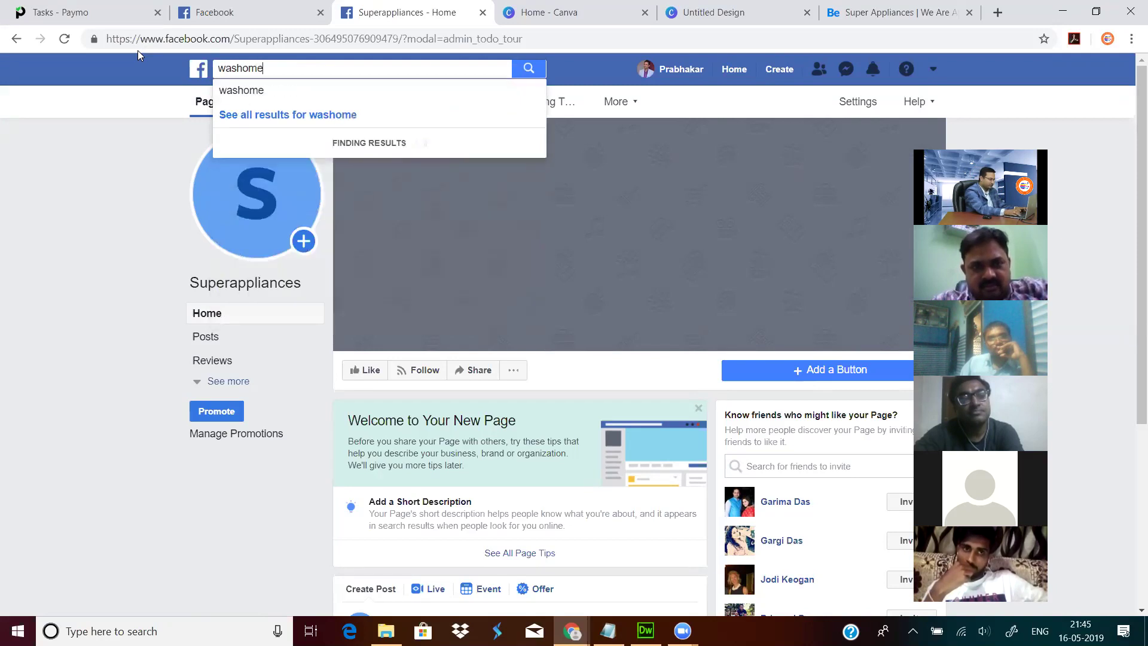
key(BackSpace)
key(BackSpace)
key(BackSpace)
key(BackSpace)
text(hing)
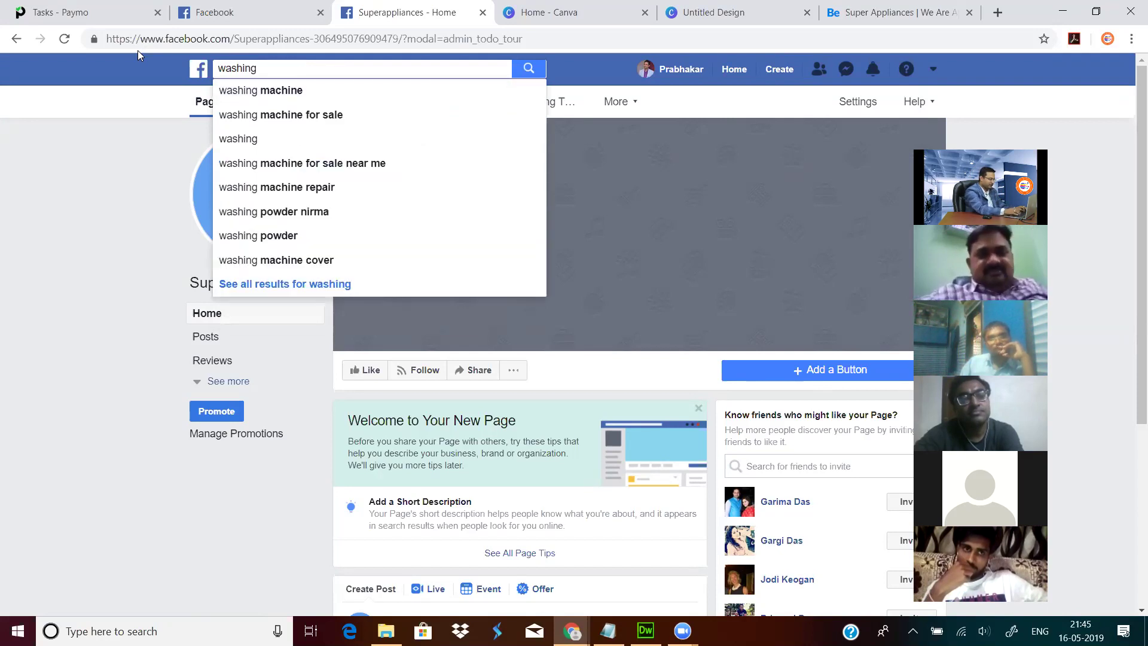
key(Down)
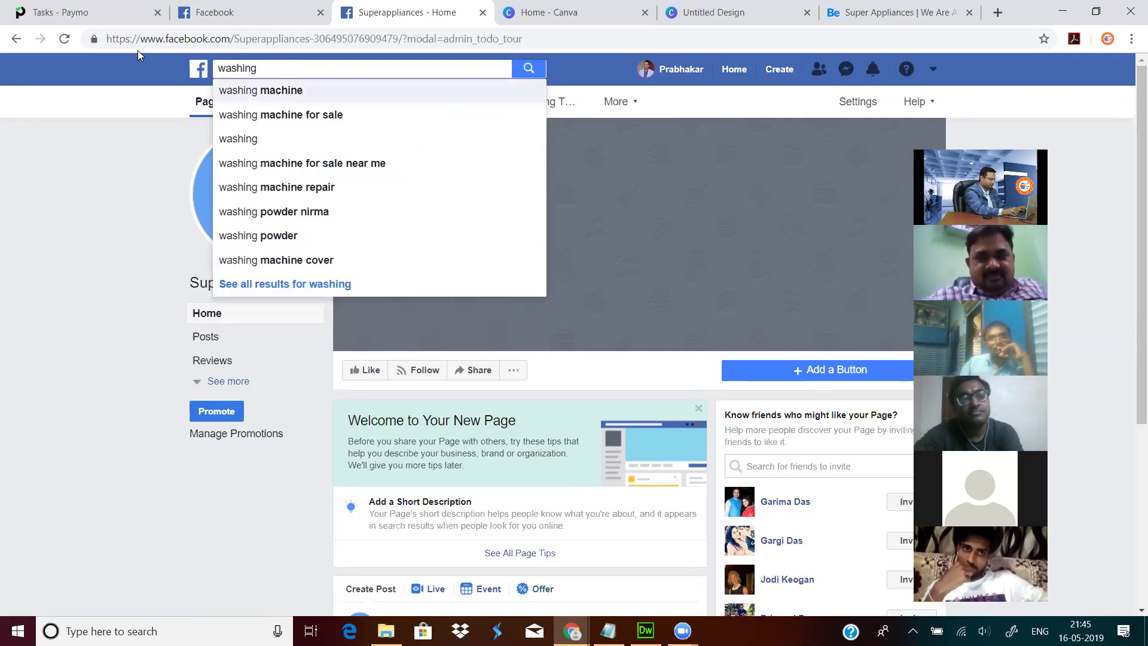
text(machine repair )
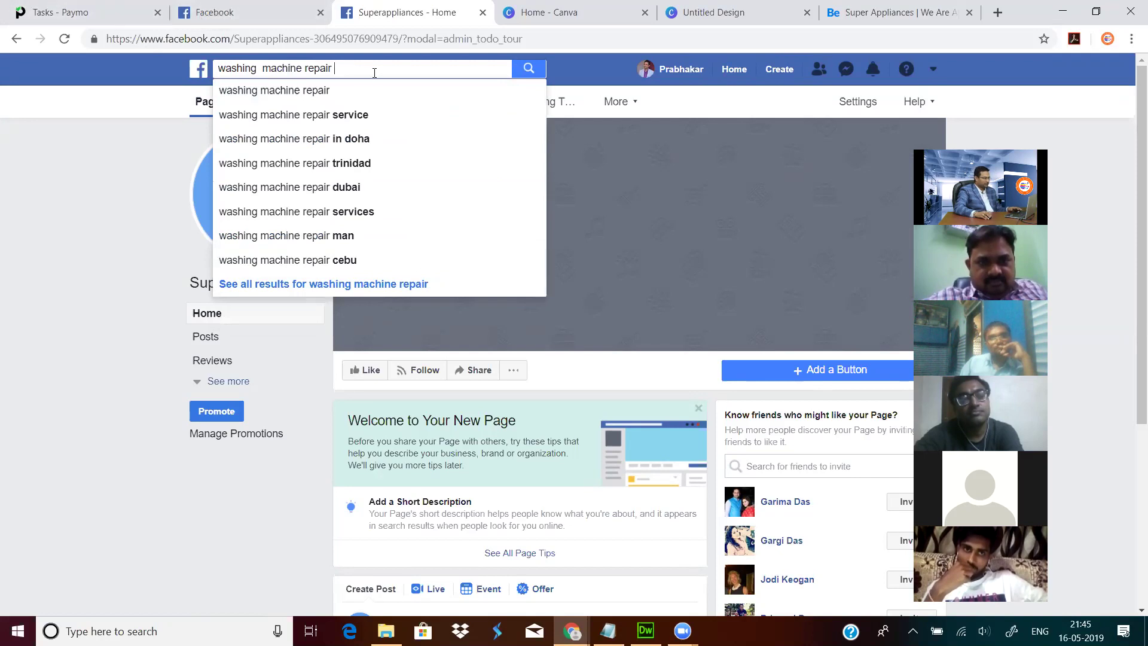
text(bom)
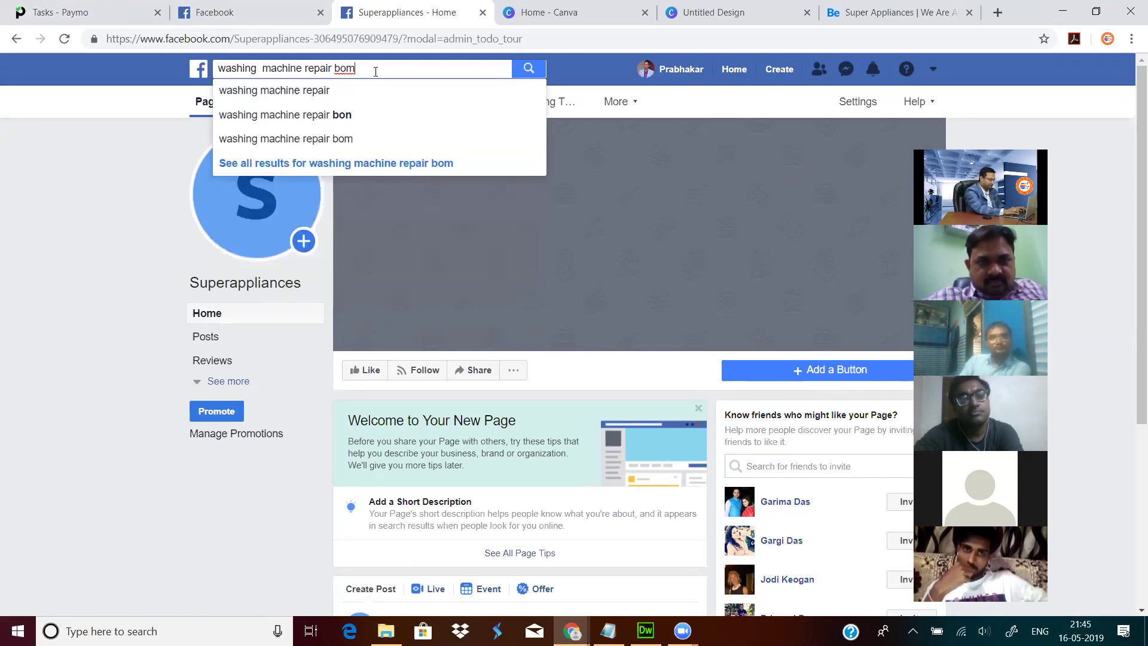
text(bay)
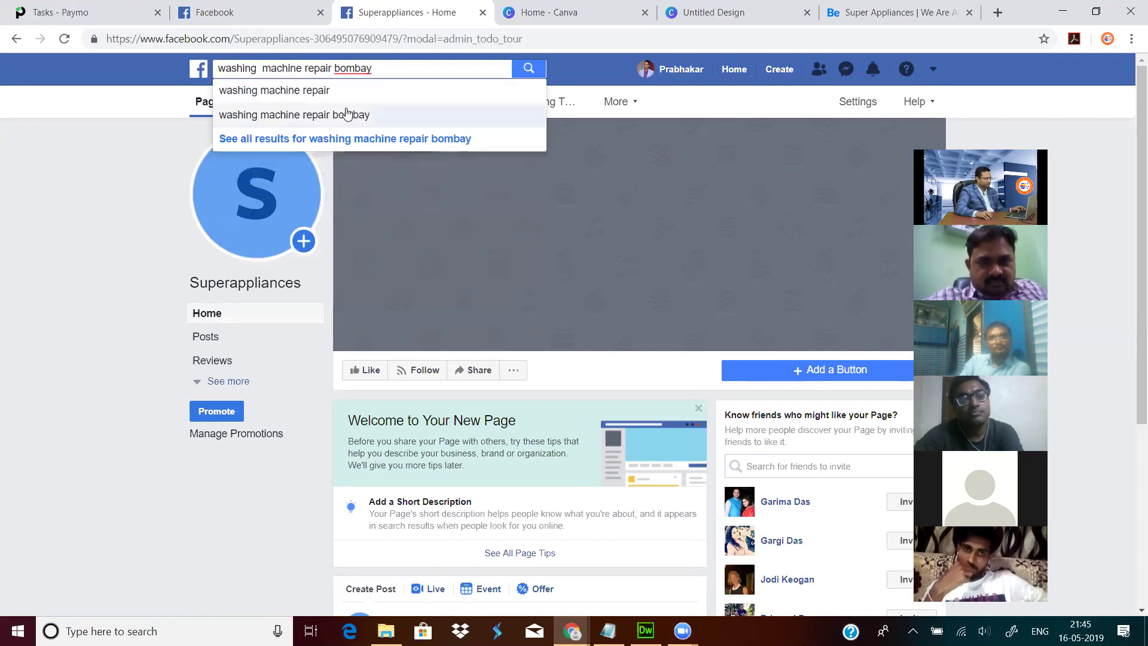
click(347, 114)
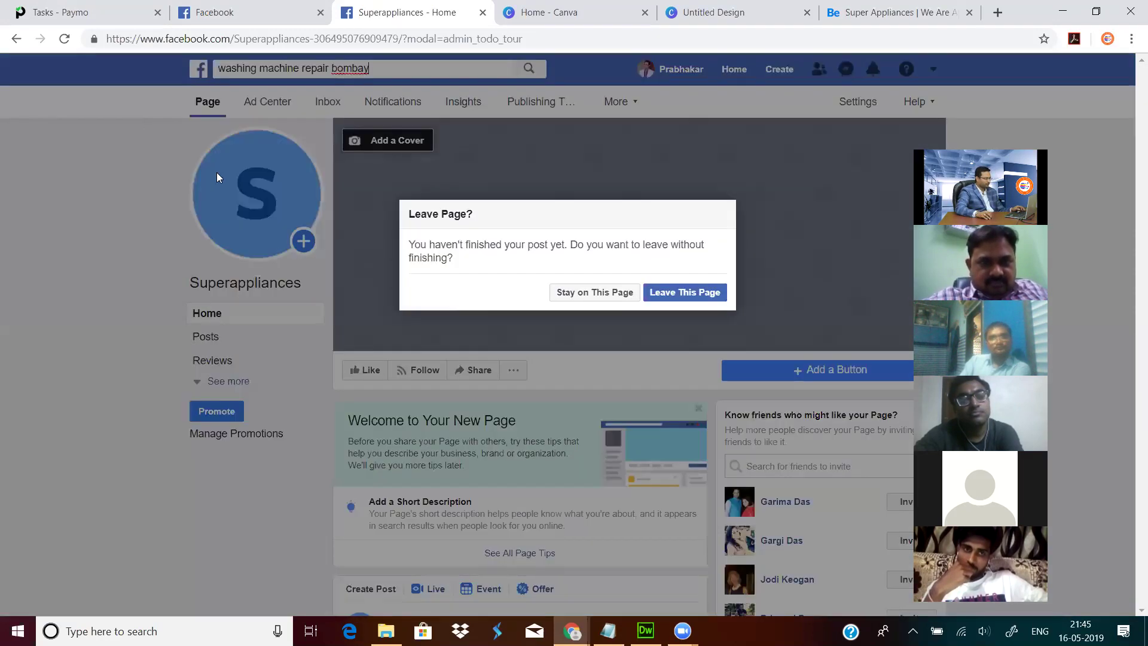
key(Return)
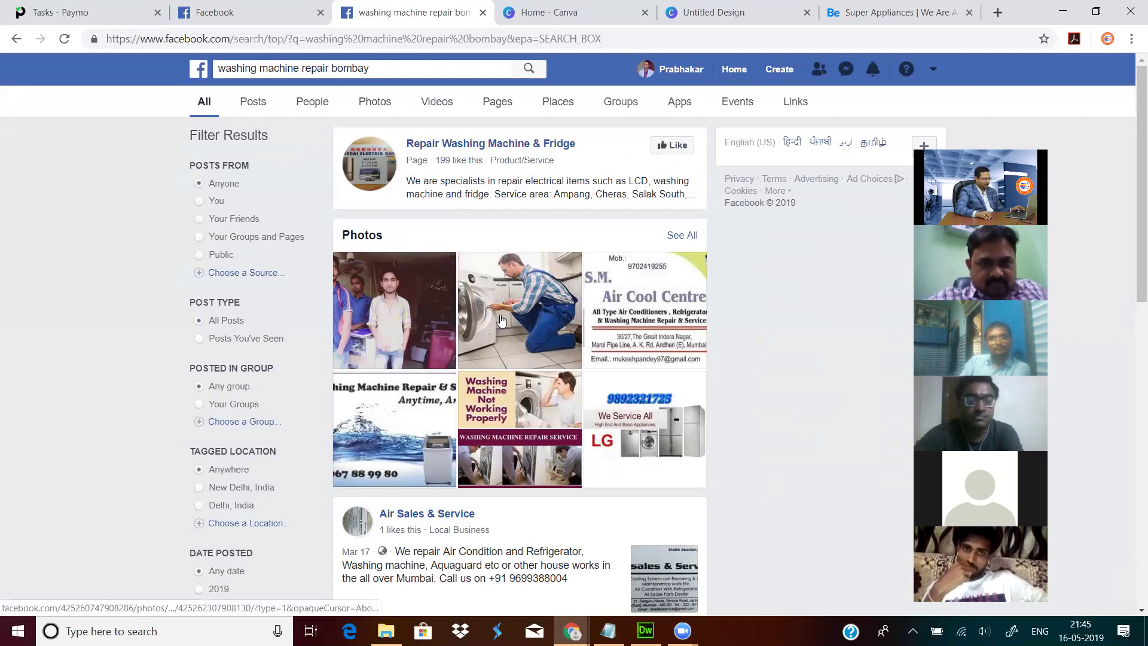
Scroll through the washing machine repair bombay results of business Pages, photos and posts.
scroll(503, 340, down, 6)
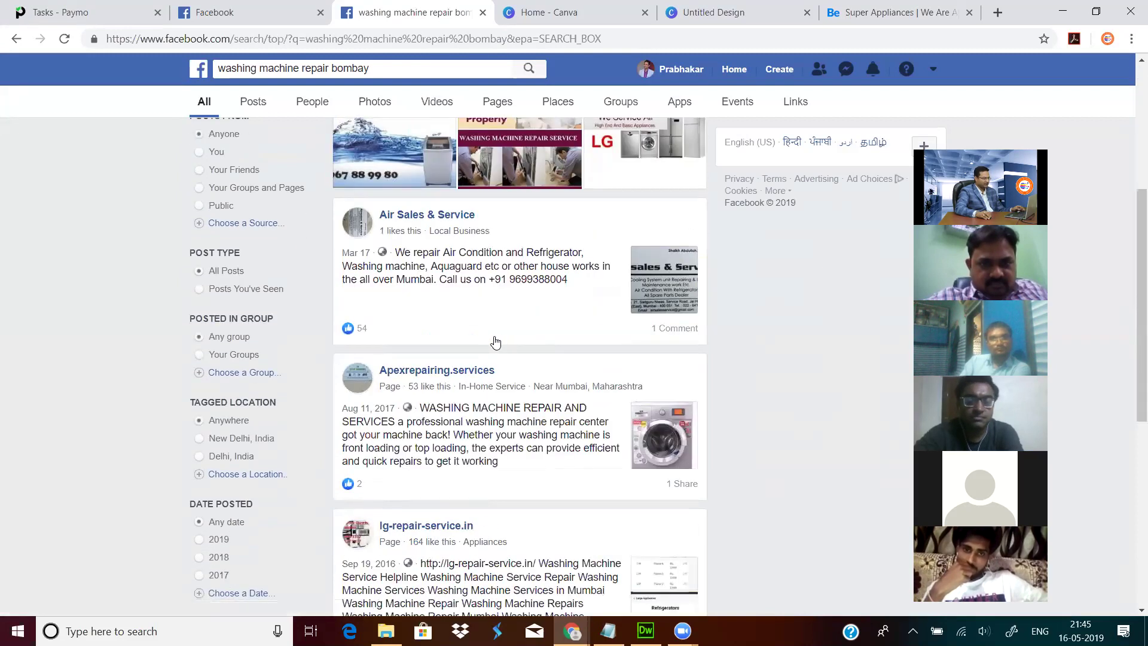
click(387, 64)
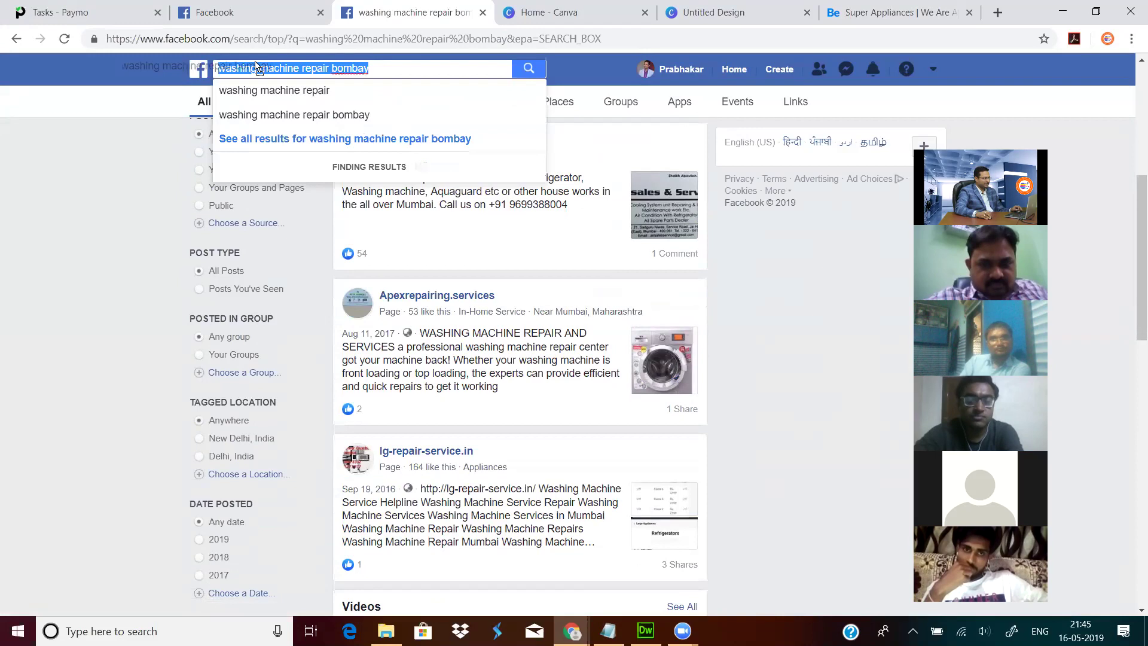
scroll(469, 276, down, 2)
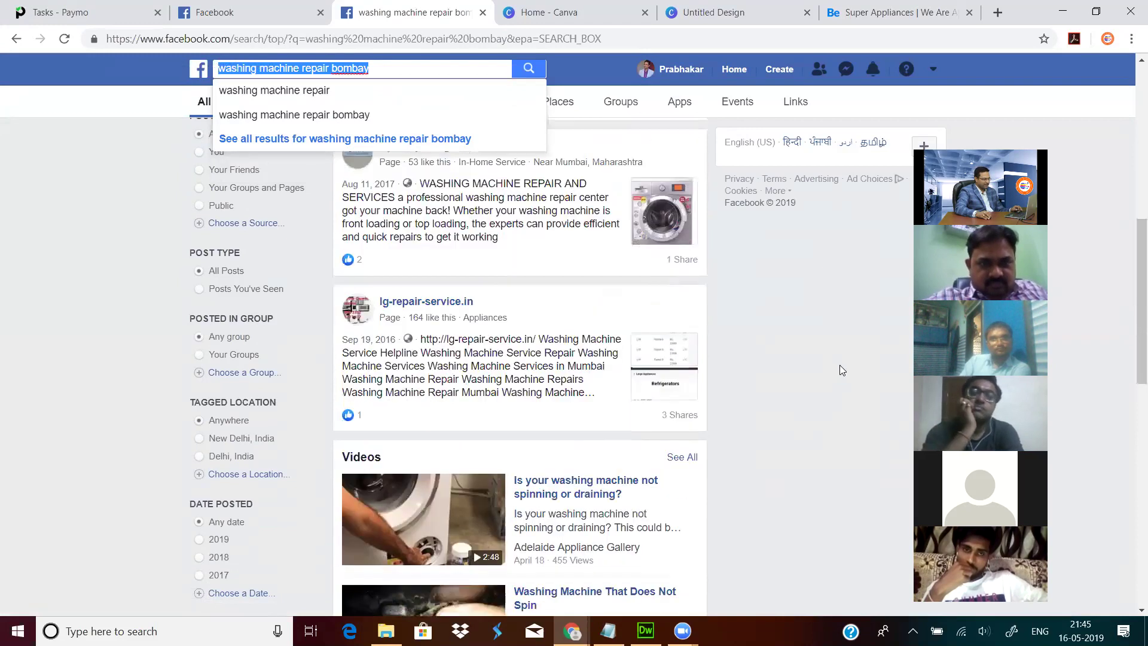
click(470, 281)
scroll(479, 311, down, 3)
scroll(492, 307, down, 5)
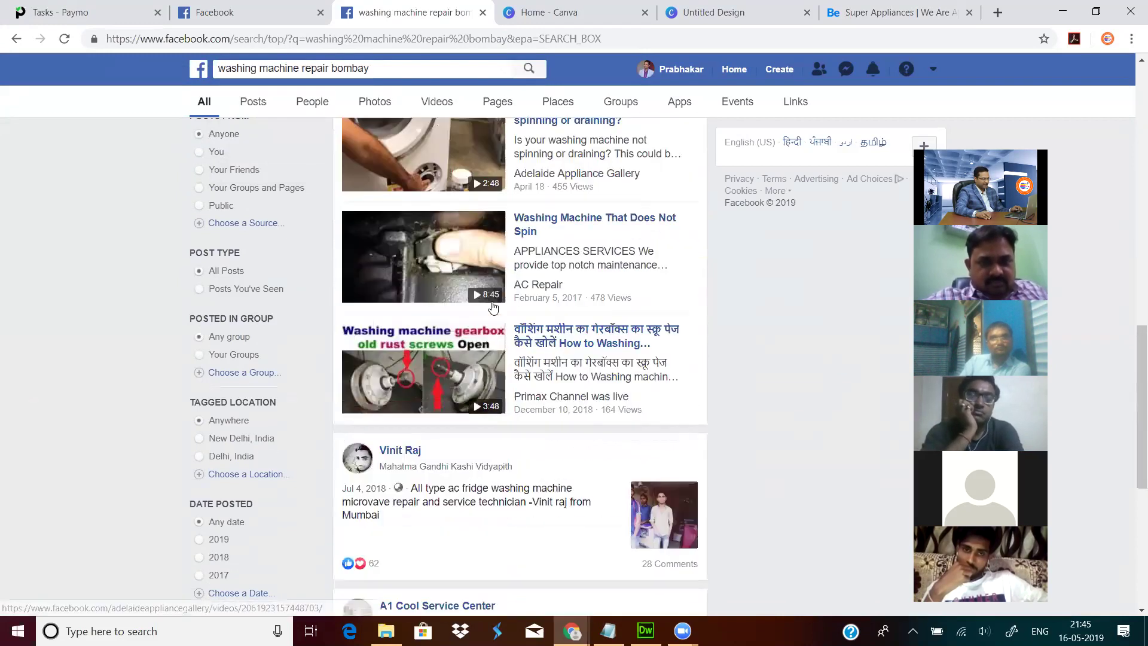
scroll(493, 308, down, 2)
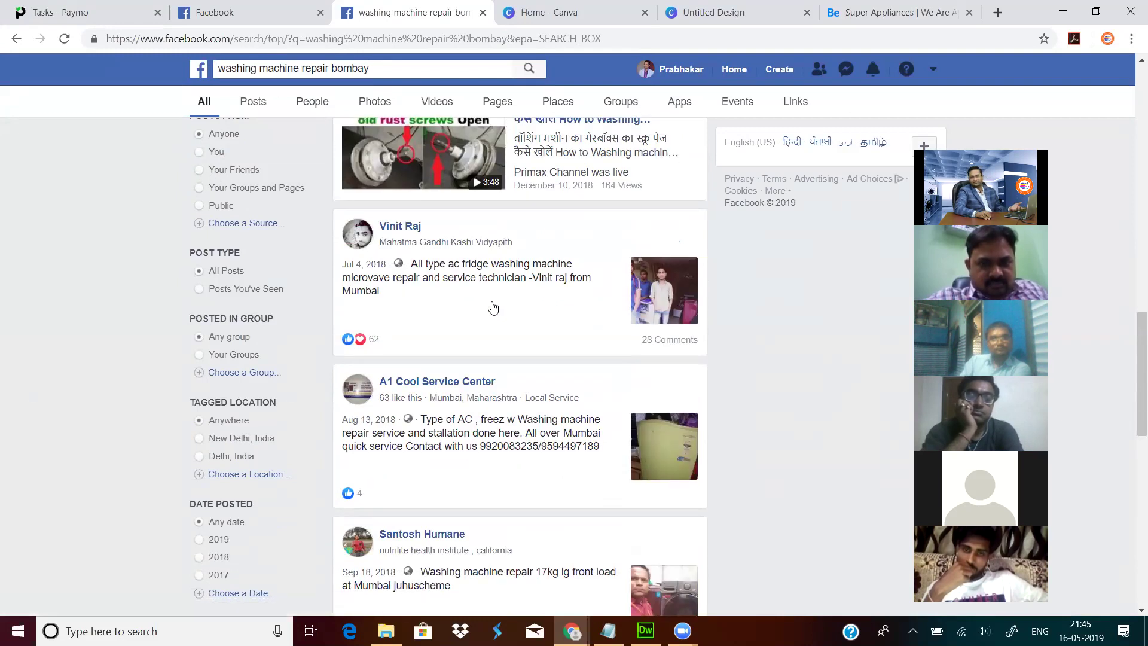
scroll(493, 308, down, 7)
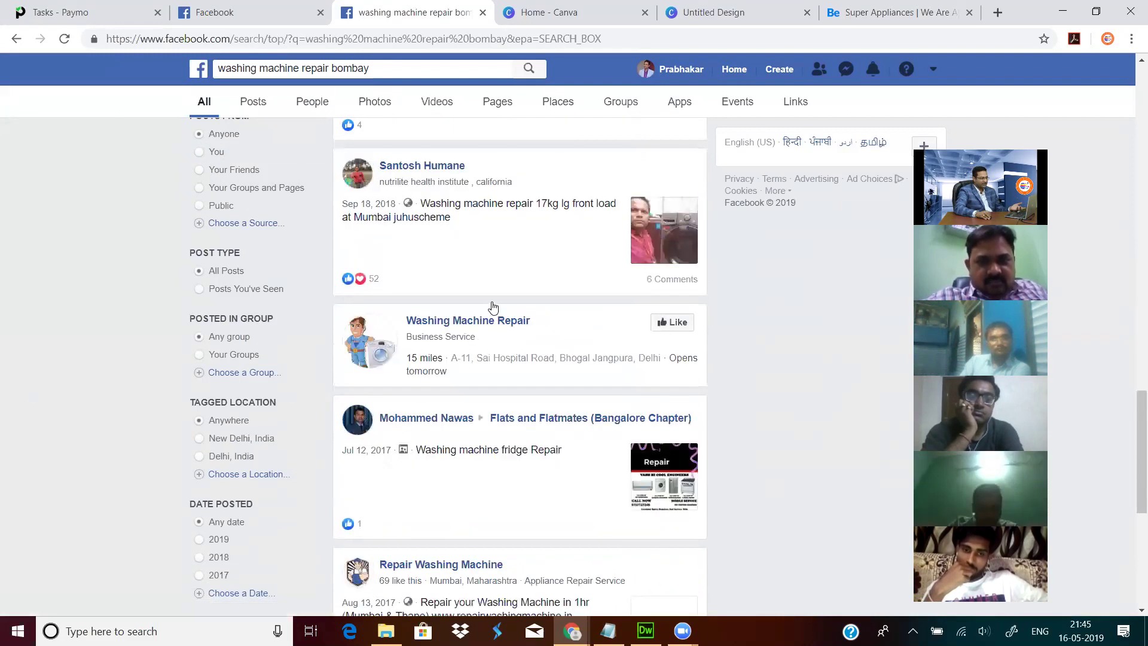
scroll(495, 302, down, 6)
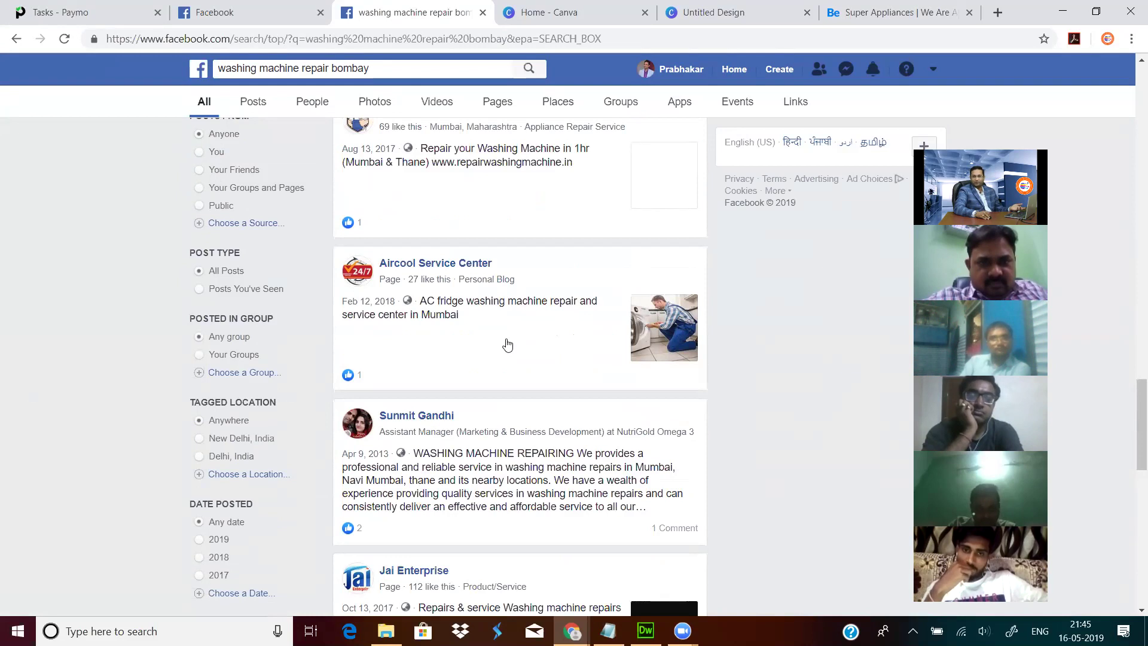
scroll(507, 345, up, 10)
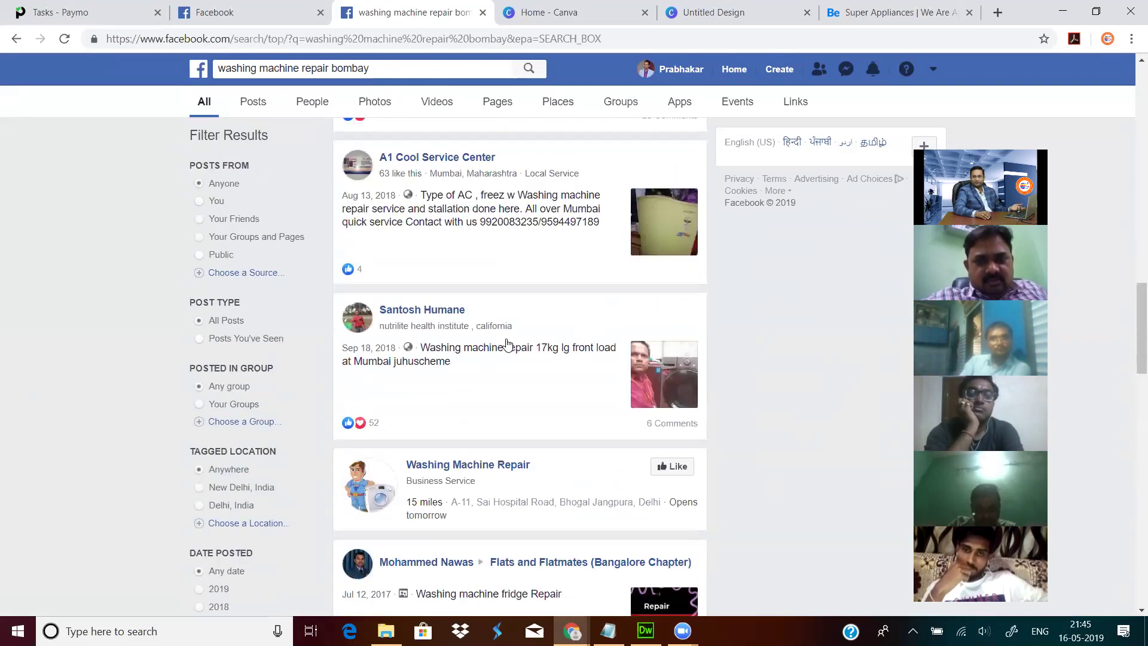
scroll(507, 345, up, 20)
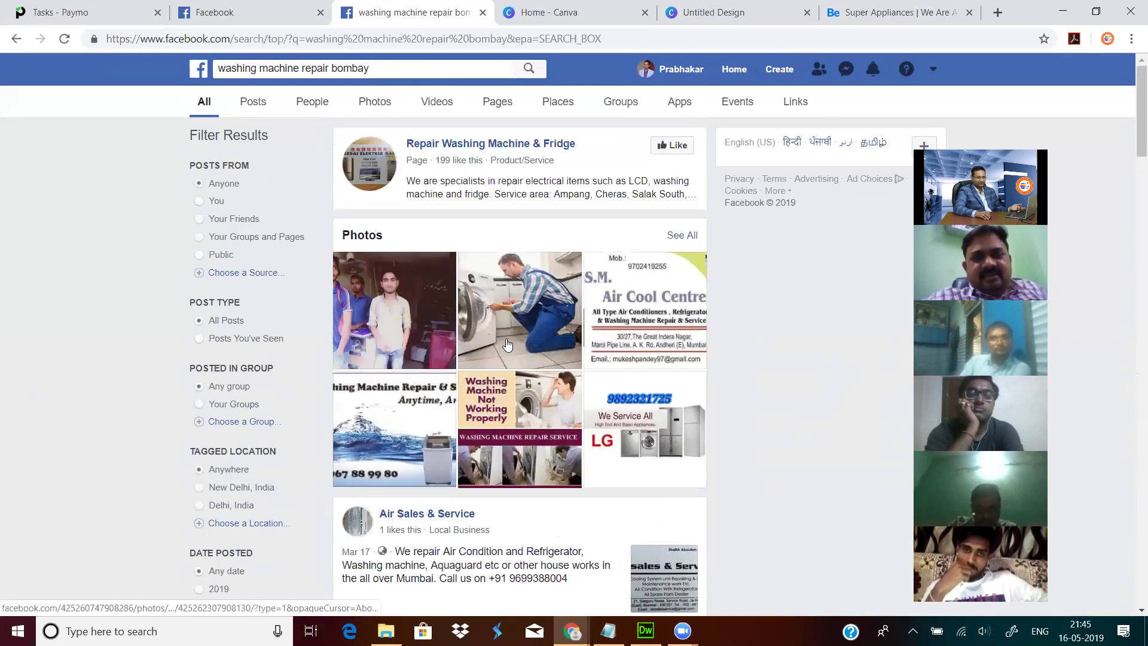
Clear the search query and head to the personal profile page.
click(226, 70)
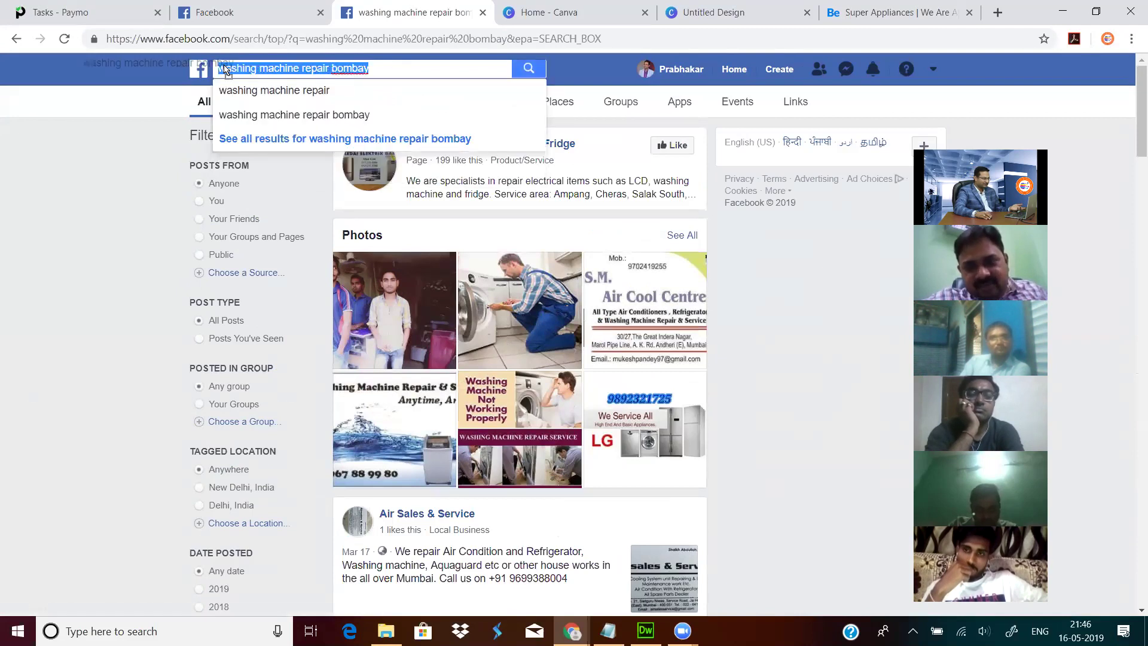
key(BackSpace)
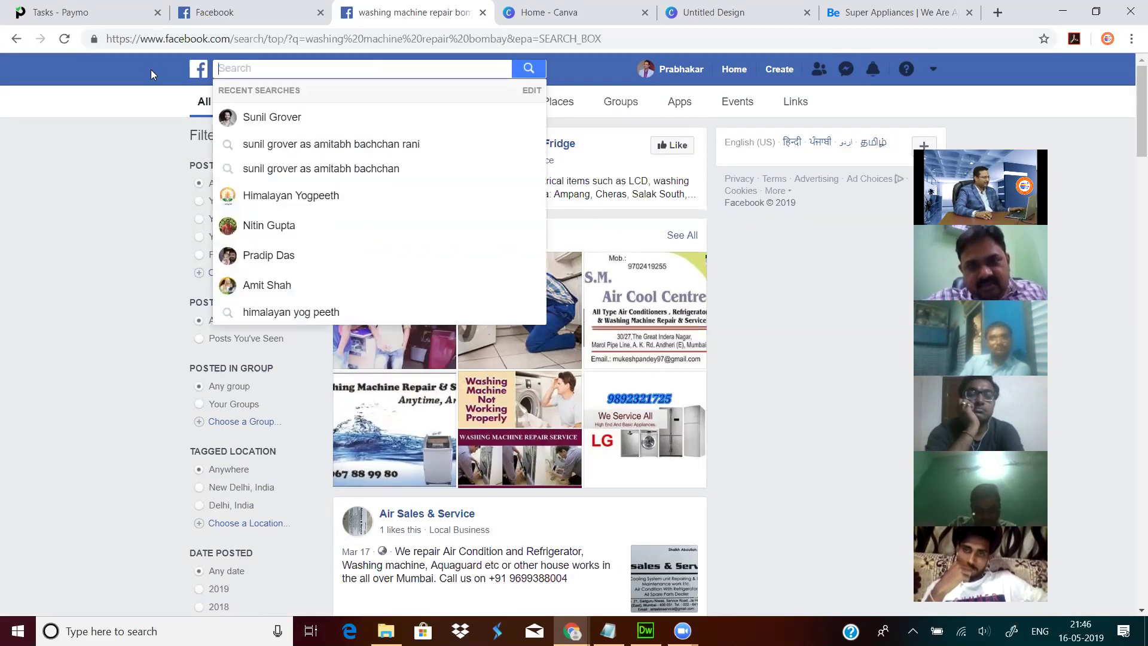
click(676, 69)
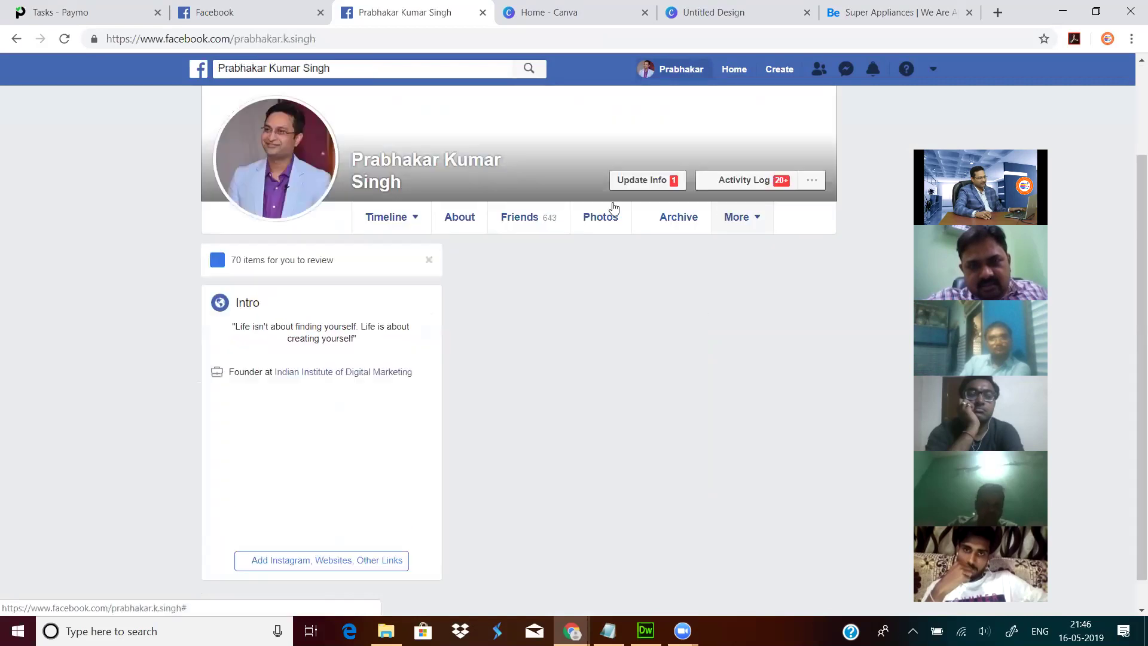
scroll(532, 359, down, 1)
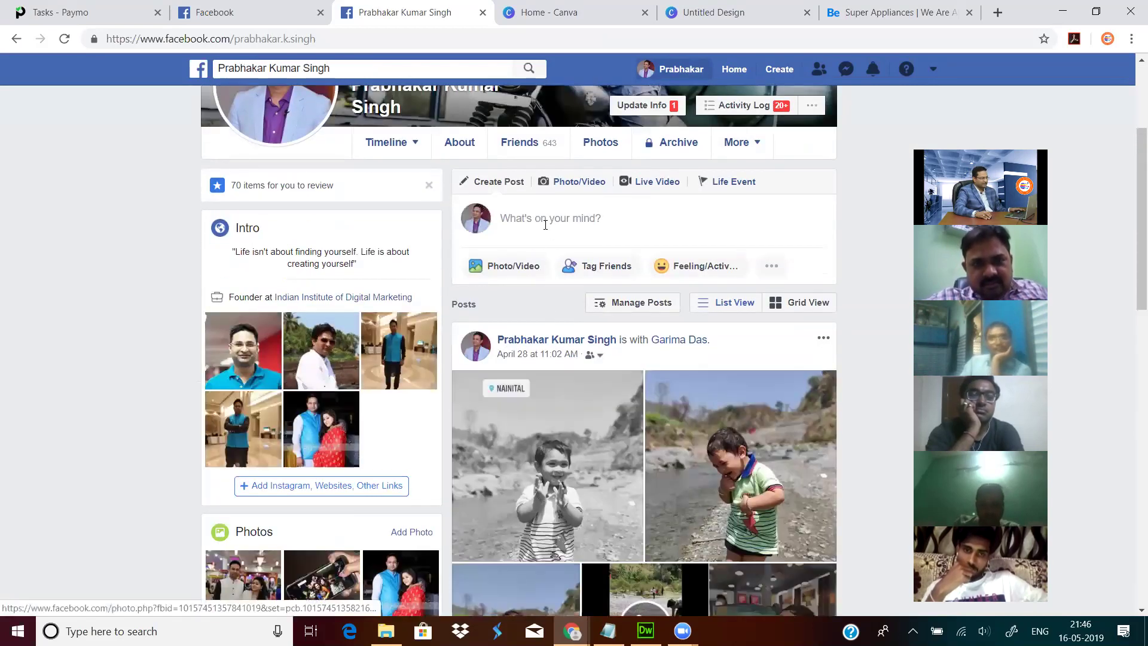
click(546, 225)
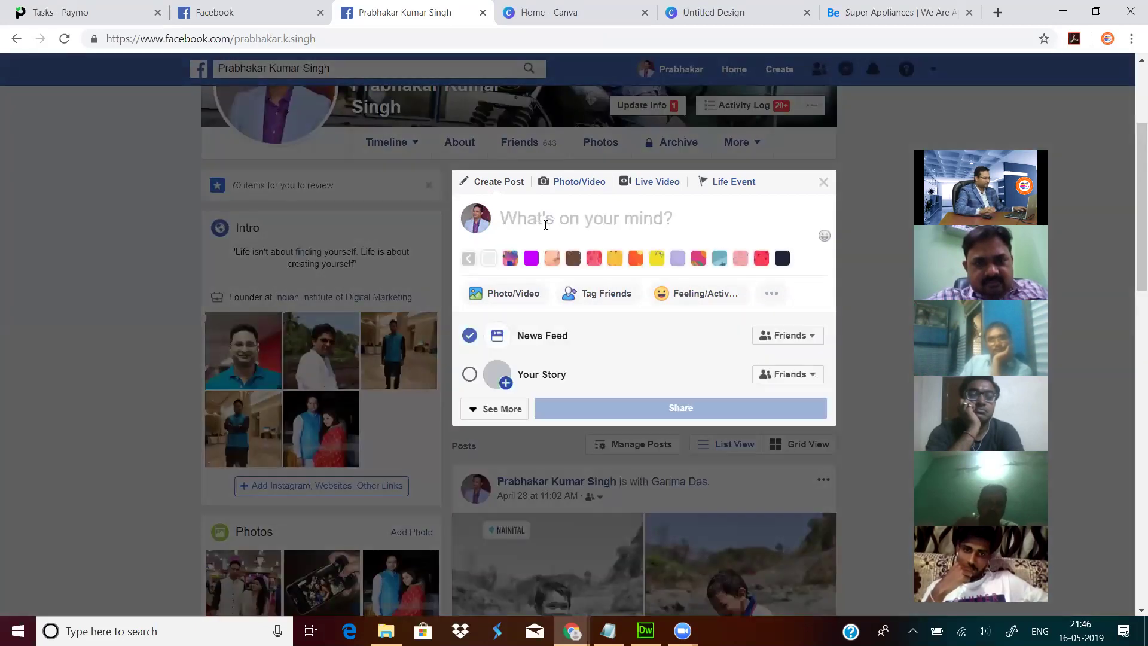
text(@)
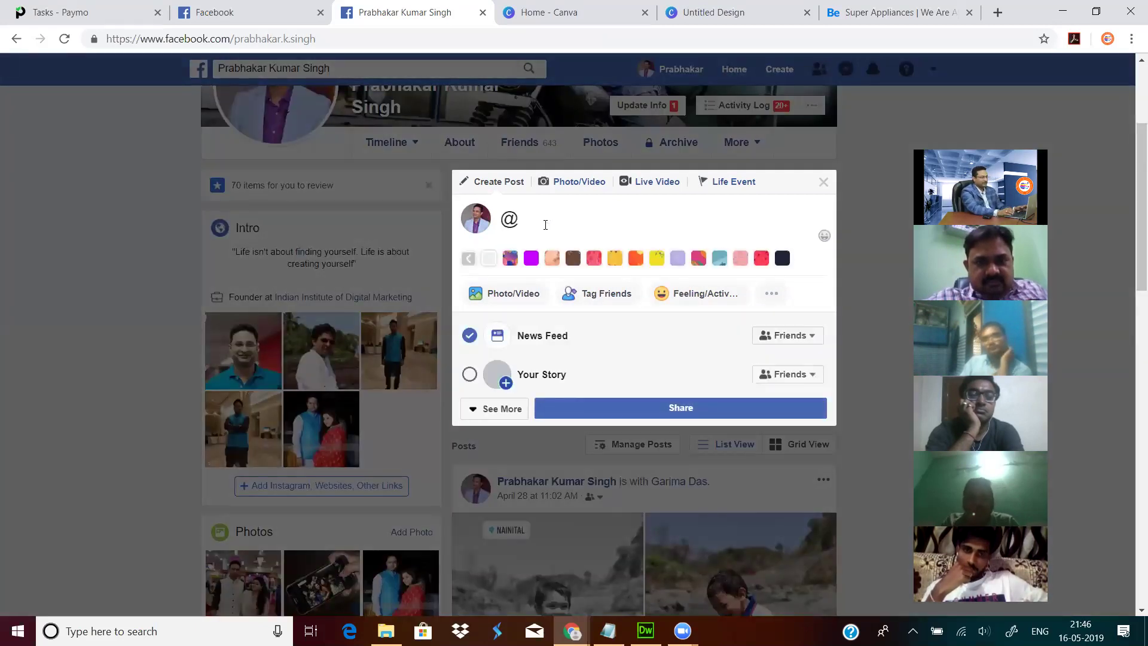
text(va)
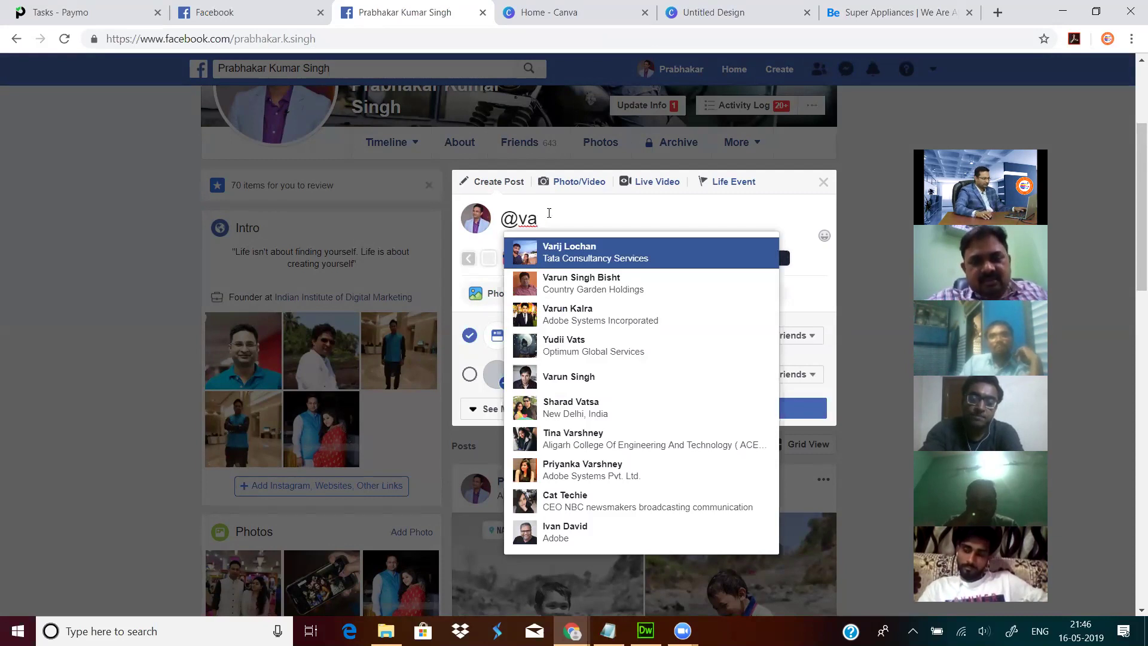
drag(549, 212, 498, 213)
text(#)
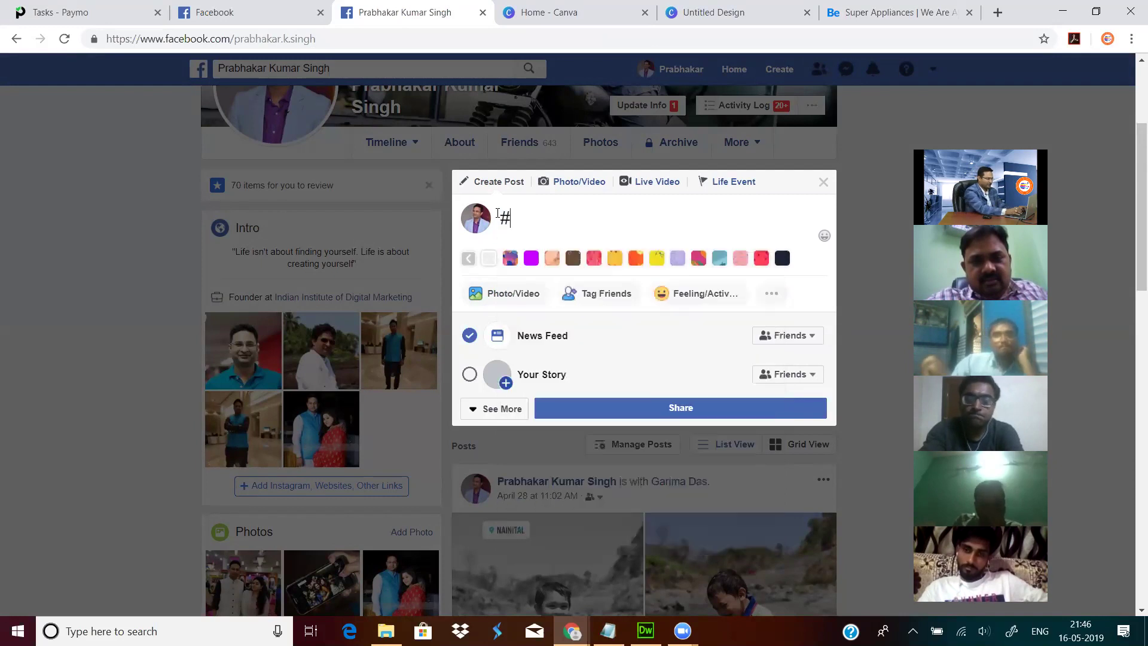
key(BackSpace)
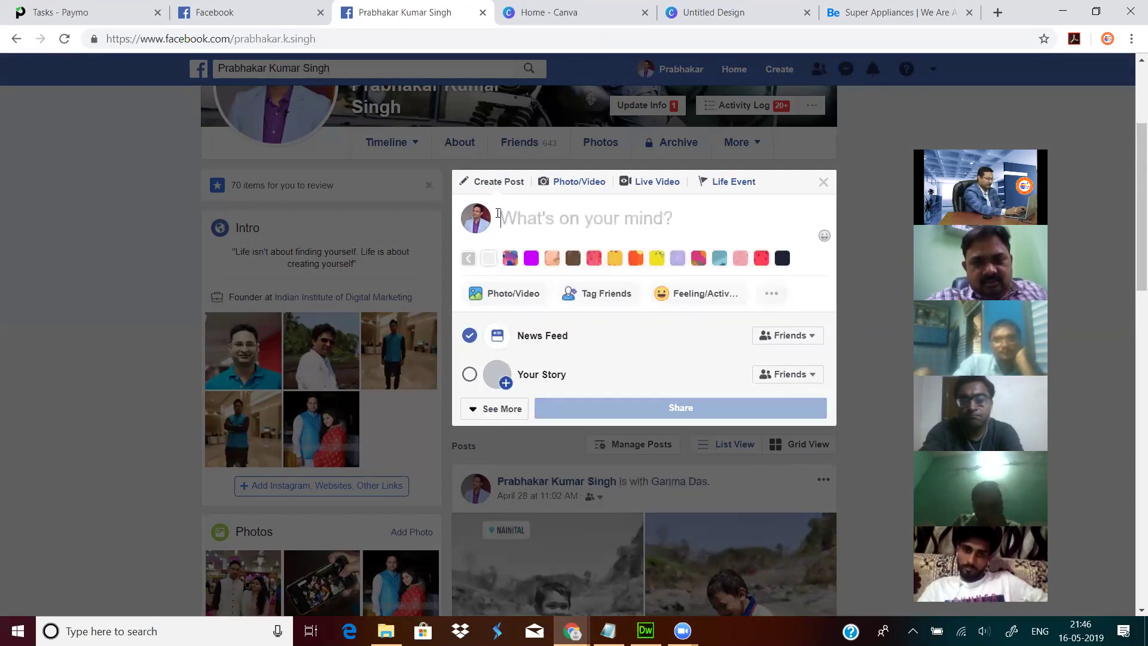
Write 'I am fed up with Elections' in the post, dropping the unfinished '#modi' hashtag.
text(I am fe)
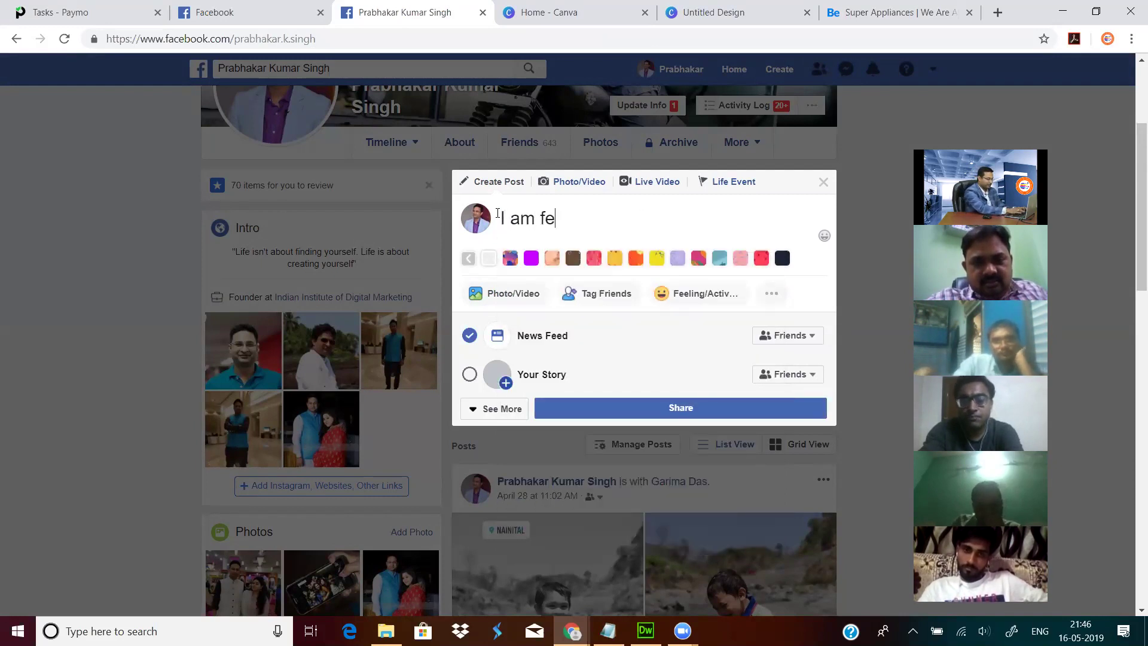
text(d up with Elect)
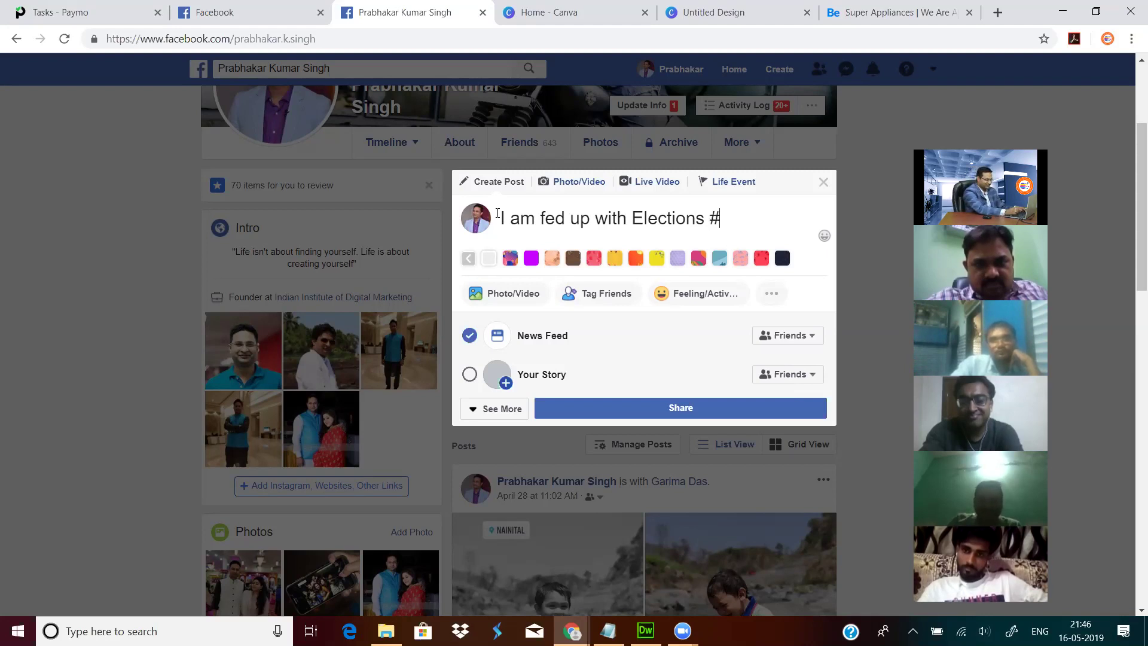
text(ions #)
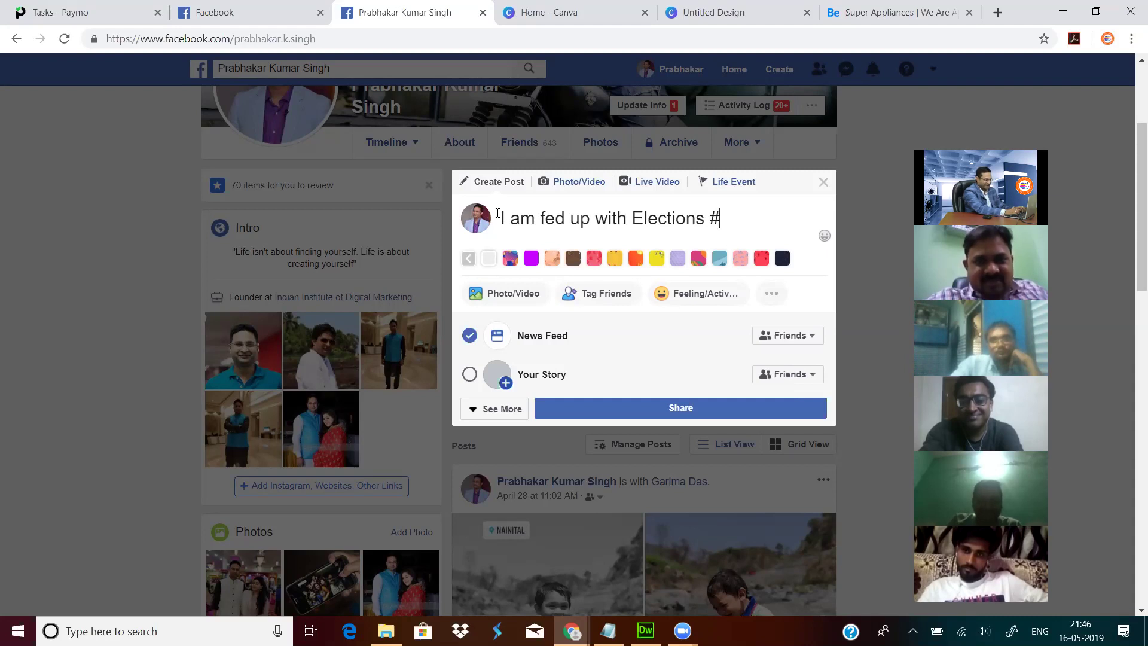
text(modi)
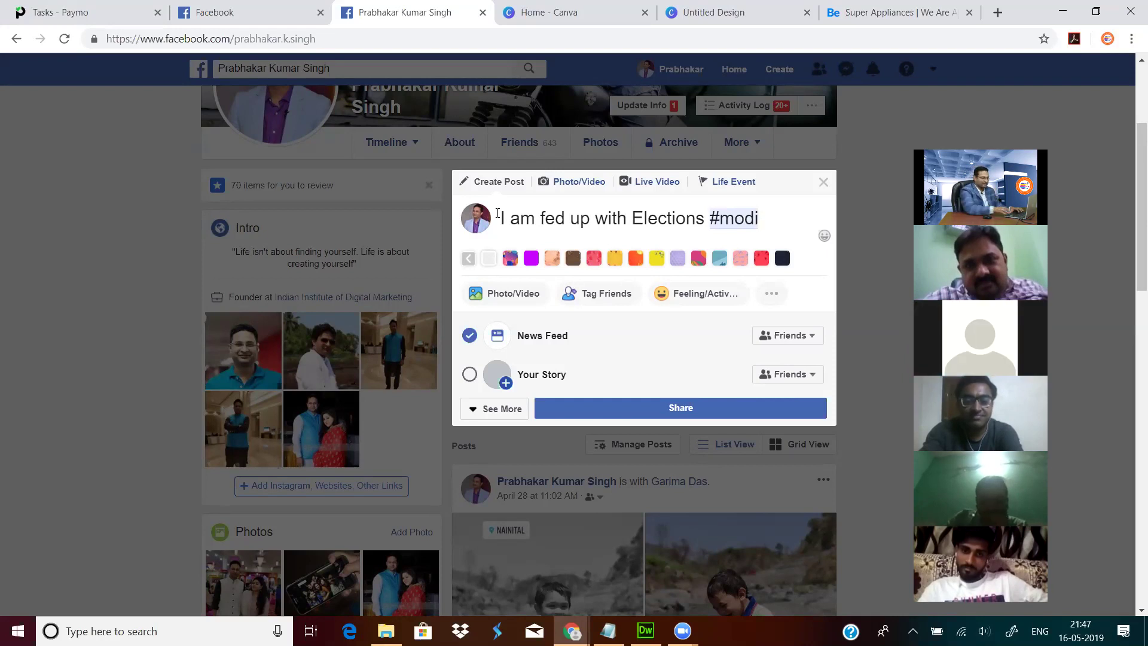
key(BackSpace)
key(BackSpace)
key(BackSpace)
key(BackSpace)
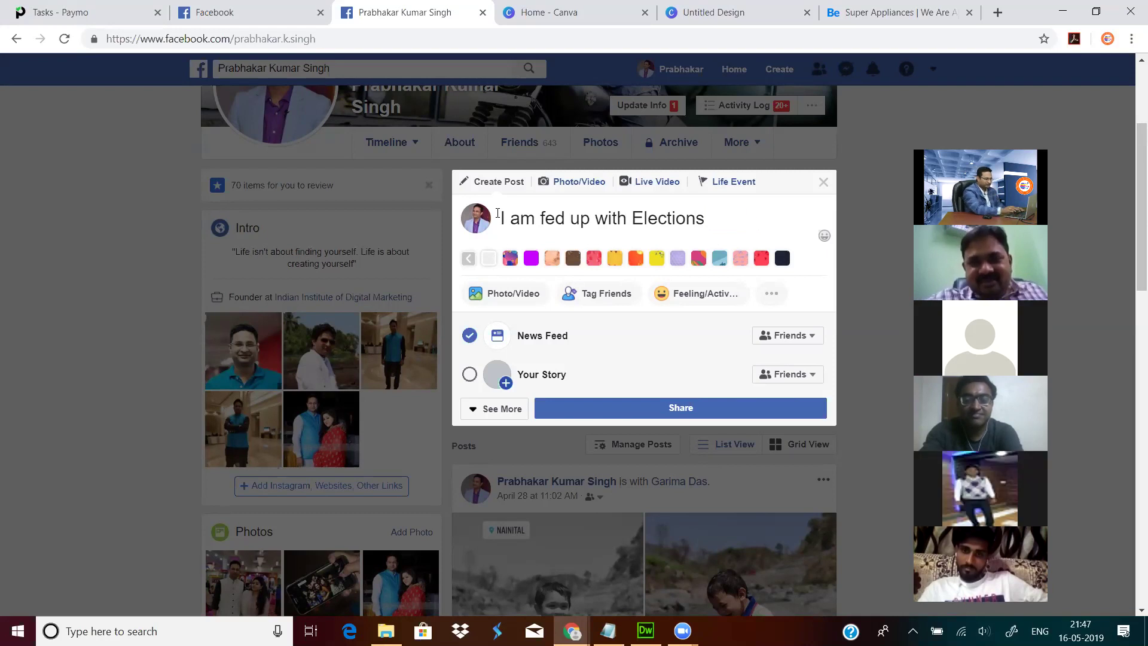
In the other tab, search 'facebook modi' from the address bar to find Modi's page.
click(907, 12)
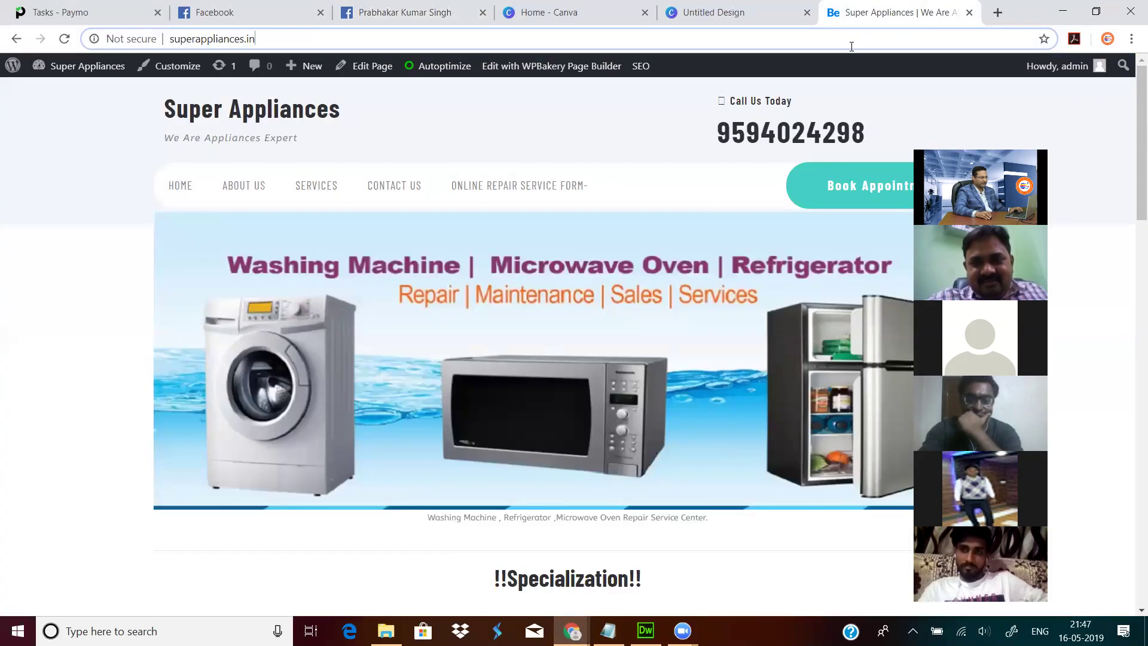
click(851, 46)
key(BackSpace)
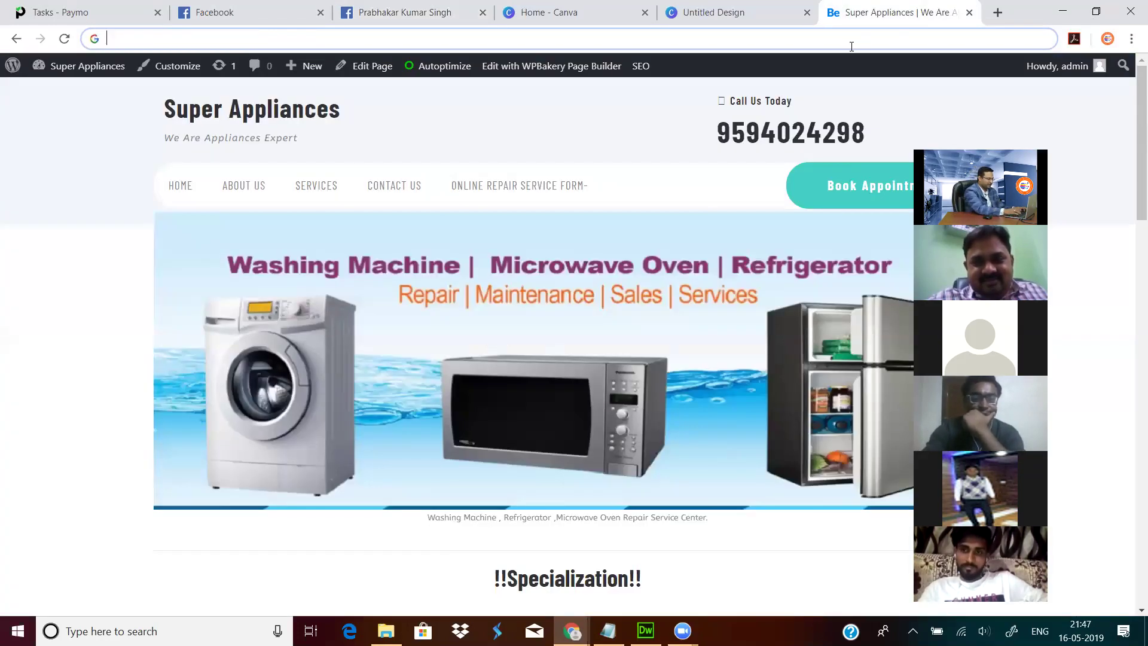
text(faceboo)
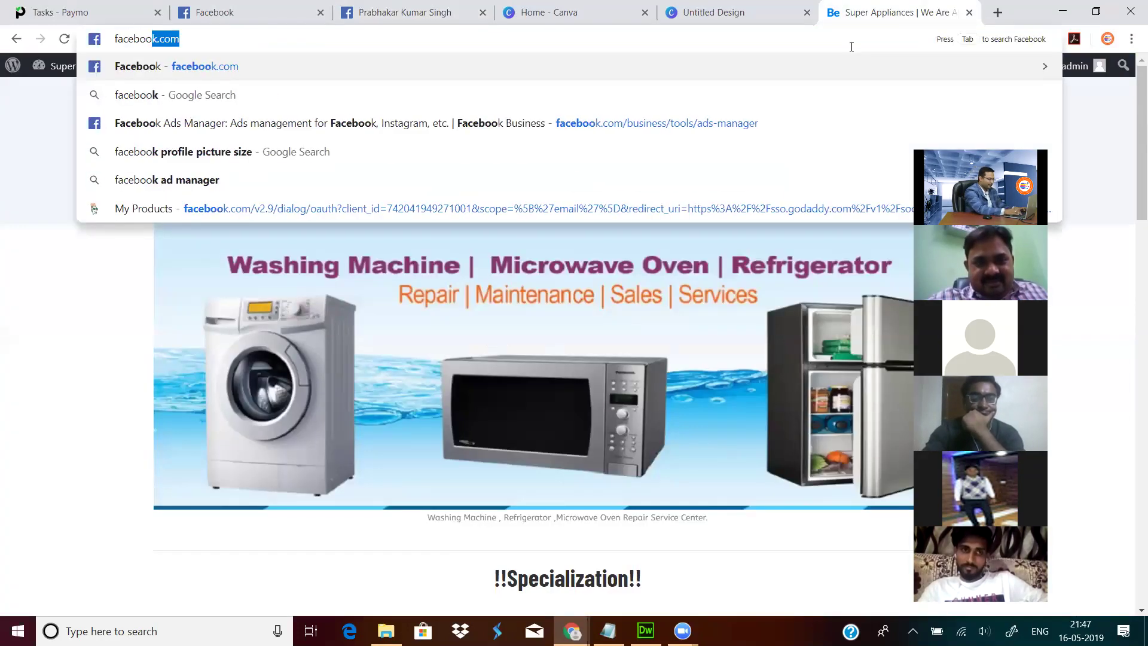
text(k modi)
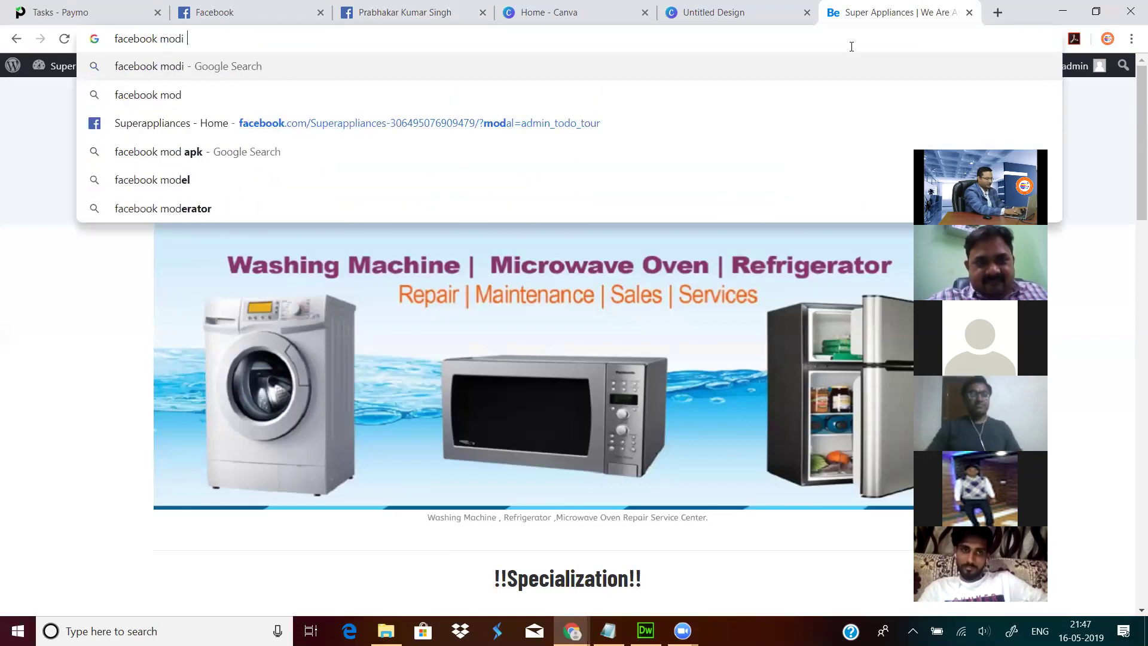
key(Return)
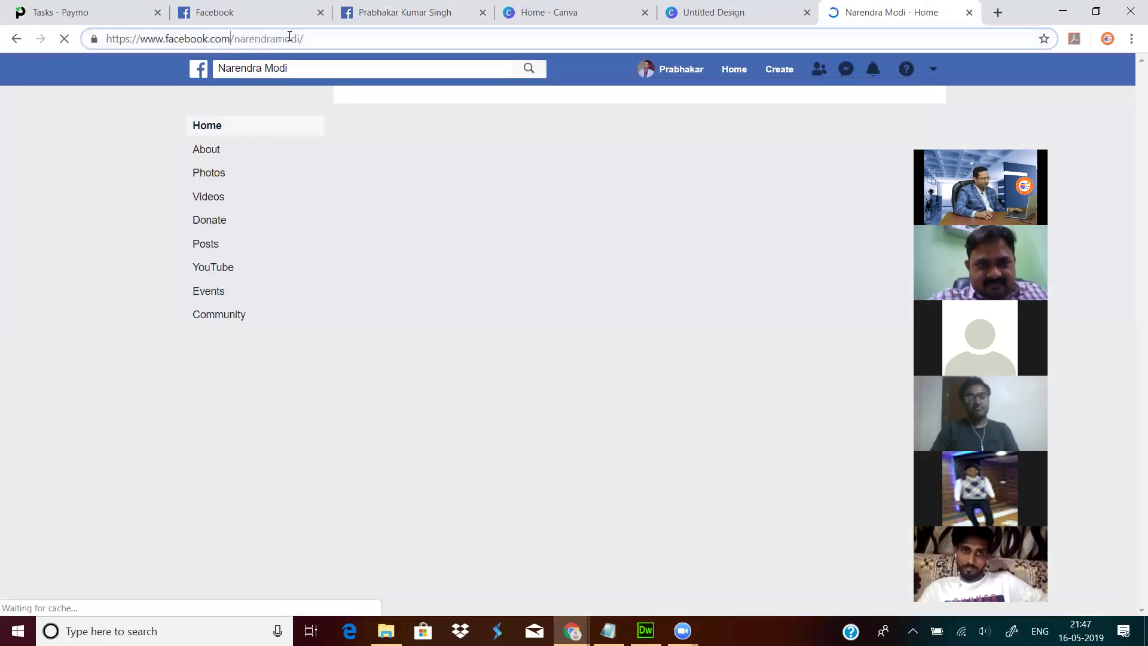
Copy '/narendramodi' from the page address and paste it after the hashtag in the draft.
drag(230, 38, 300, 37)
key(ctrl+c)
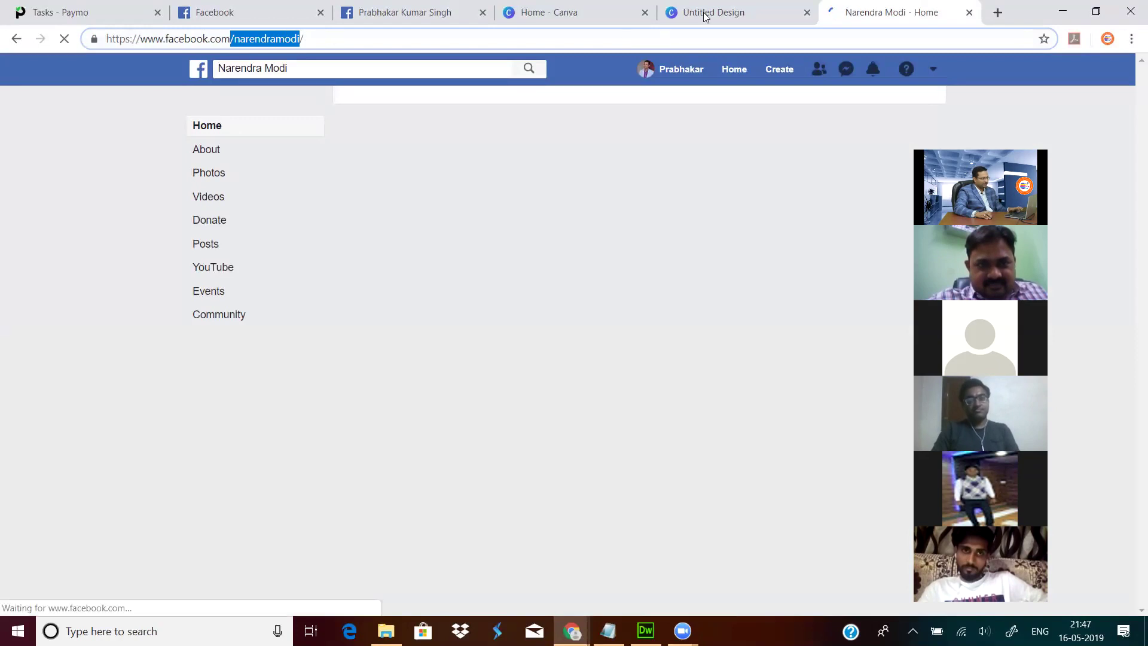
click(379, 17)
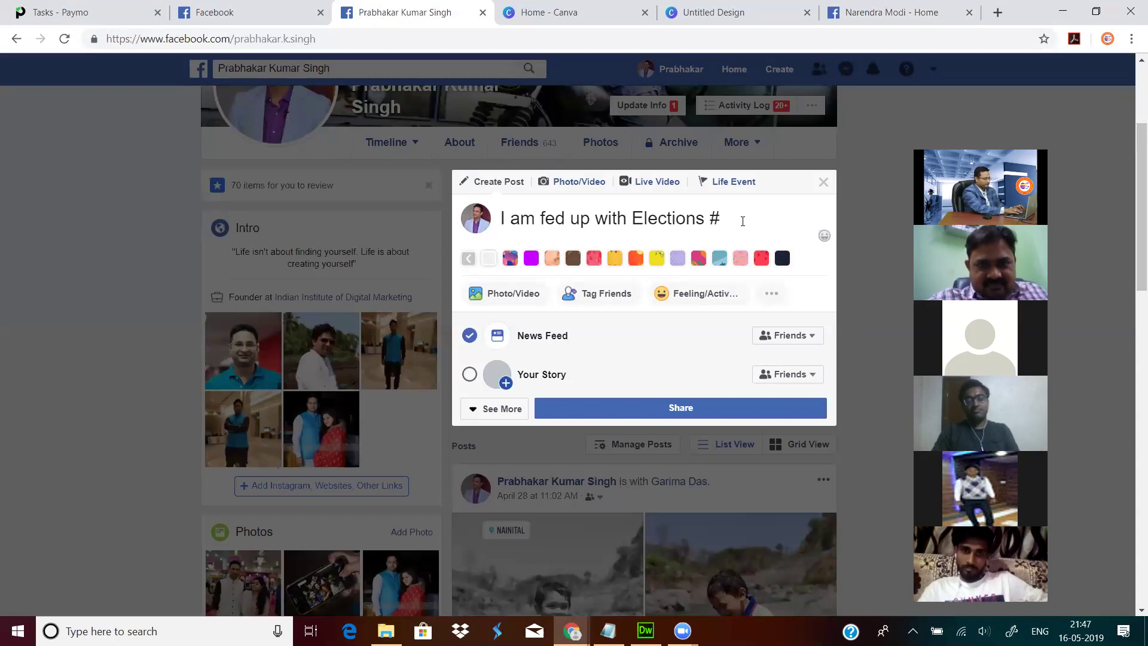
key(ctrl+v)
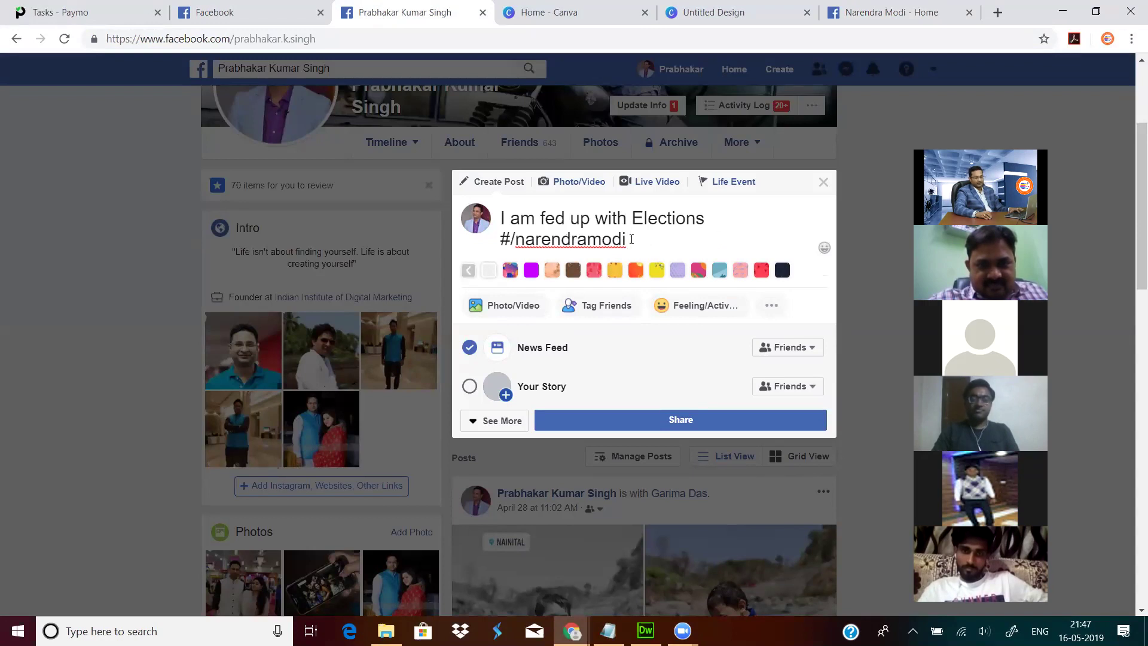
Replace the pasted hashtag text with the Narendra Modi page URL in the post.
drag(624, 240, 500, 241)
key(BackSpace)
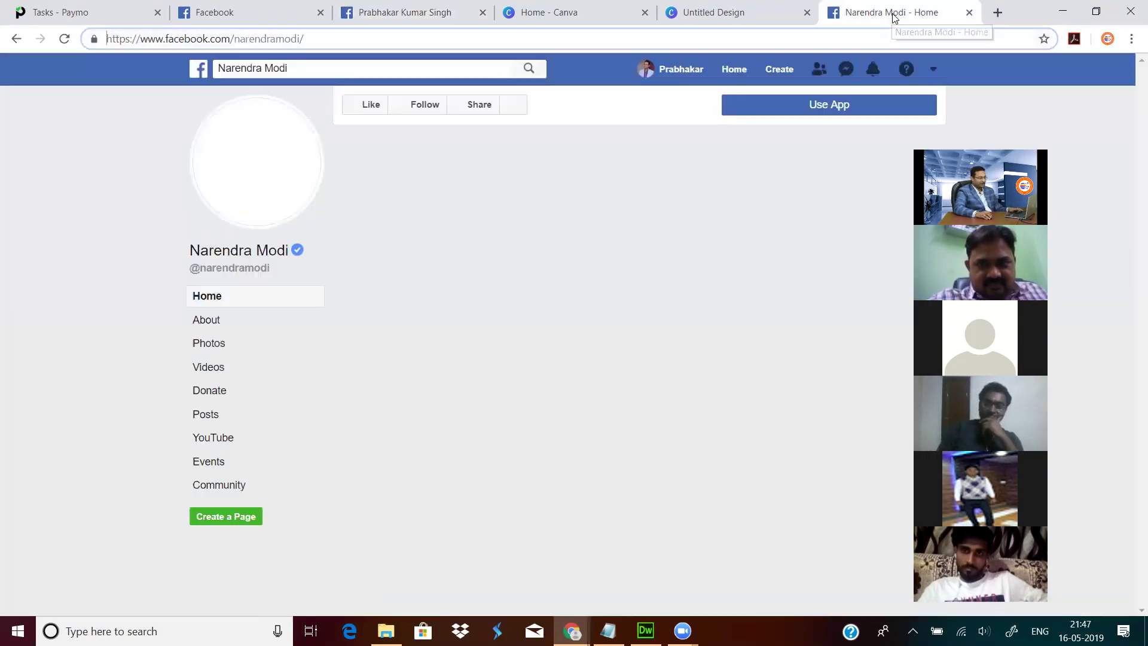
click(894, 17)
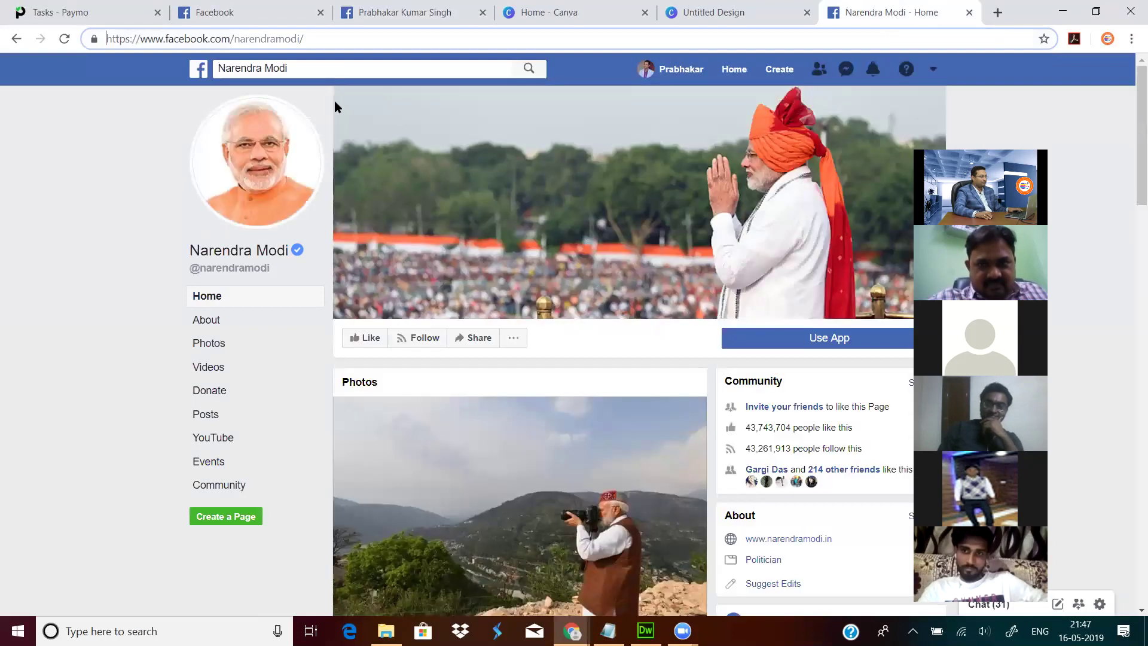
click(327, 38)
key(ctrl+c)
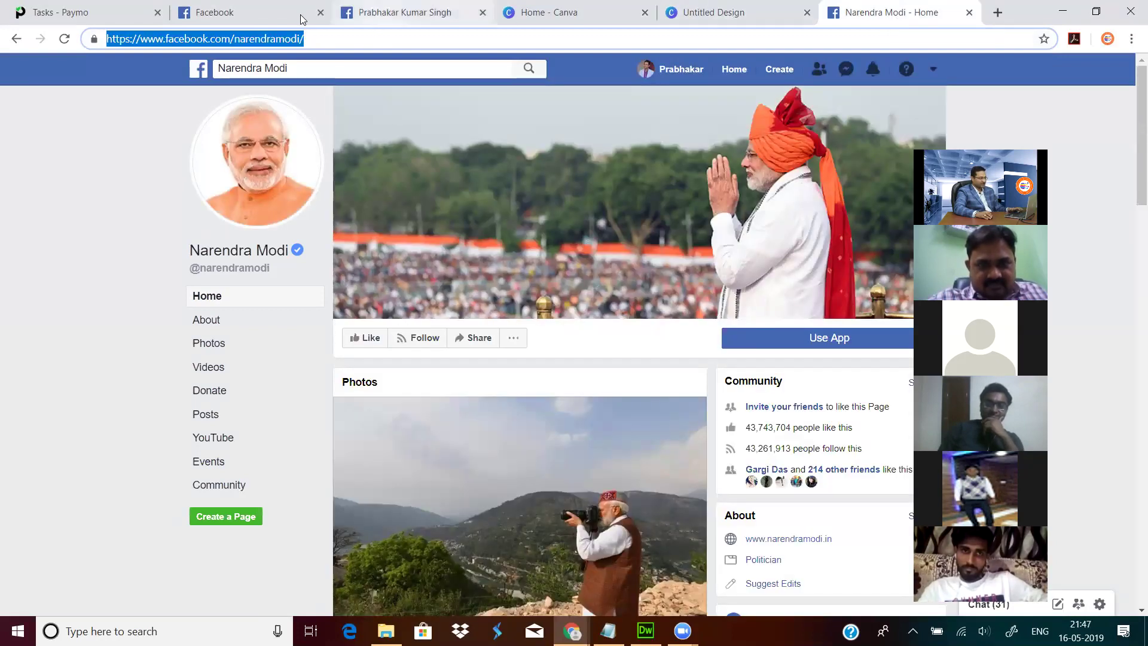
click(258, 17)
click(391, 12)
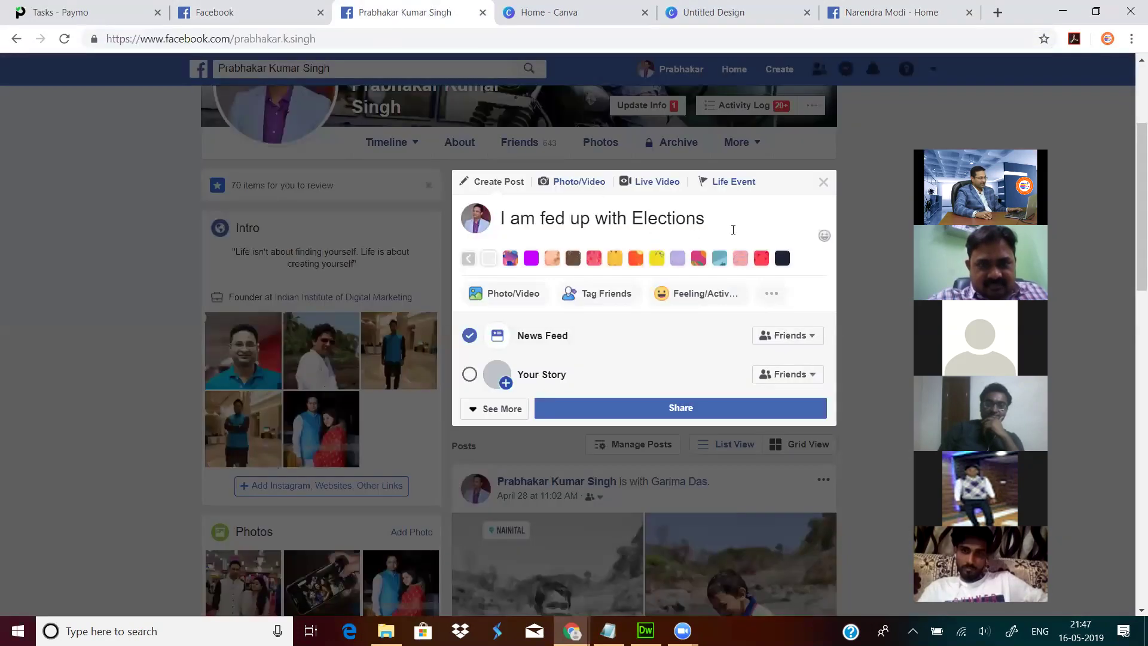
key(ctrl+v)
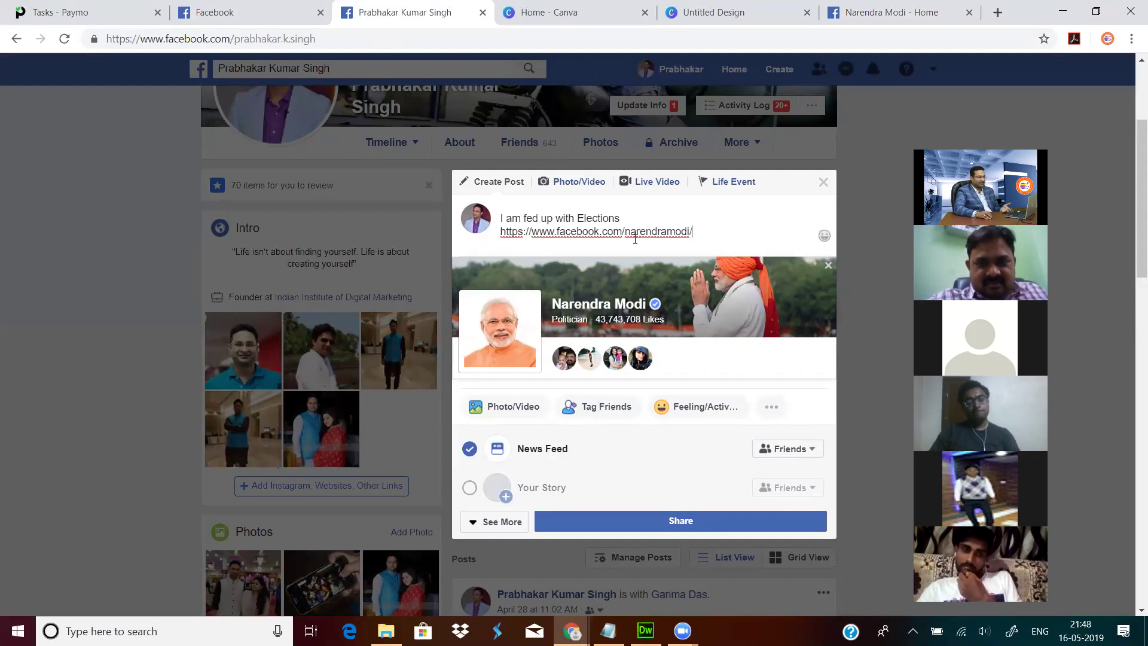
Delete the pasted URL text, keeping the Narendra Modi preview card.
drag(622, 231, 489, 234)
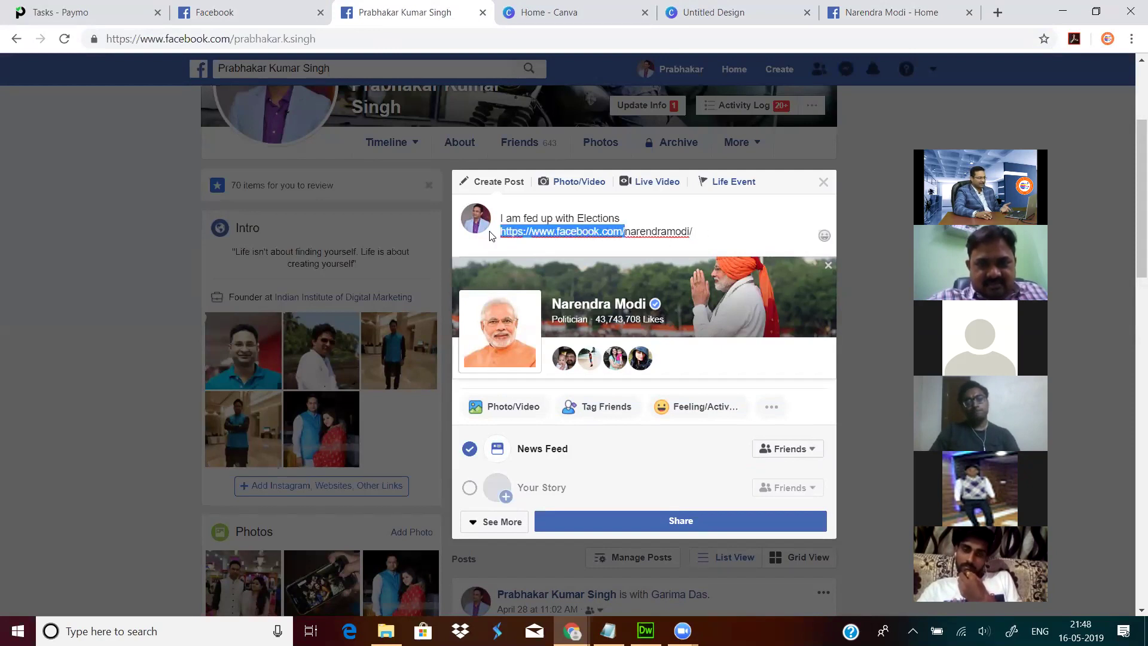
drag(714, 231, 495, 232)
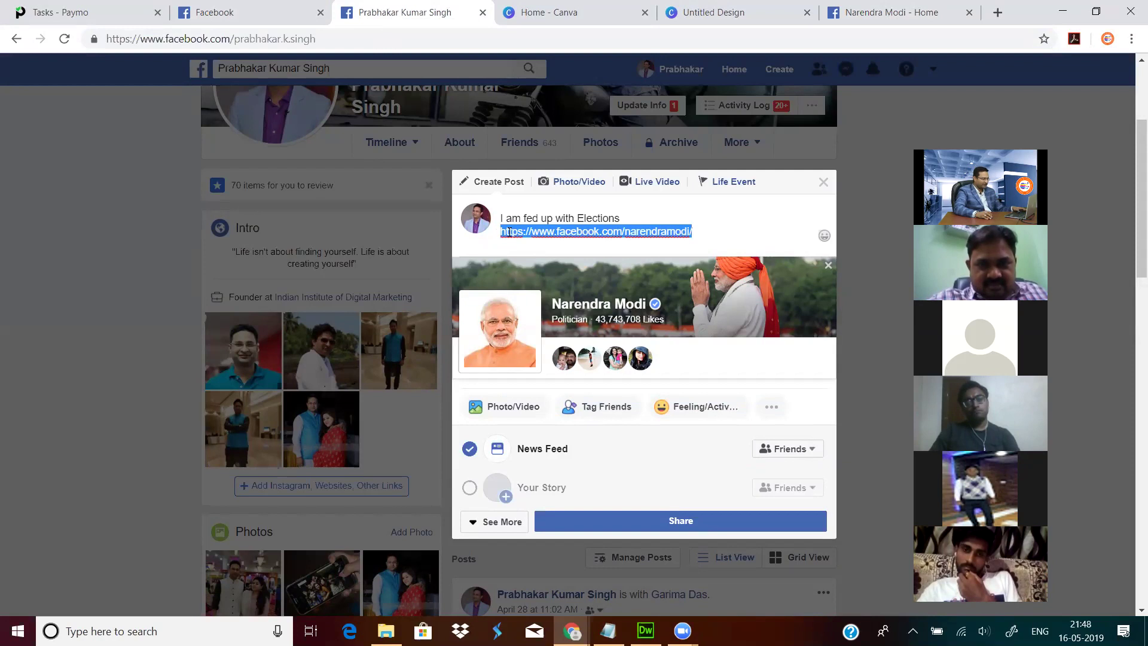
key(BackSpace)
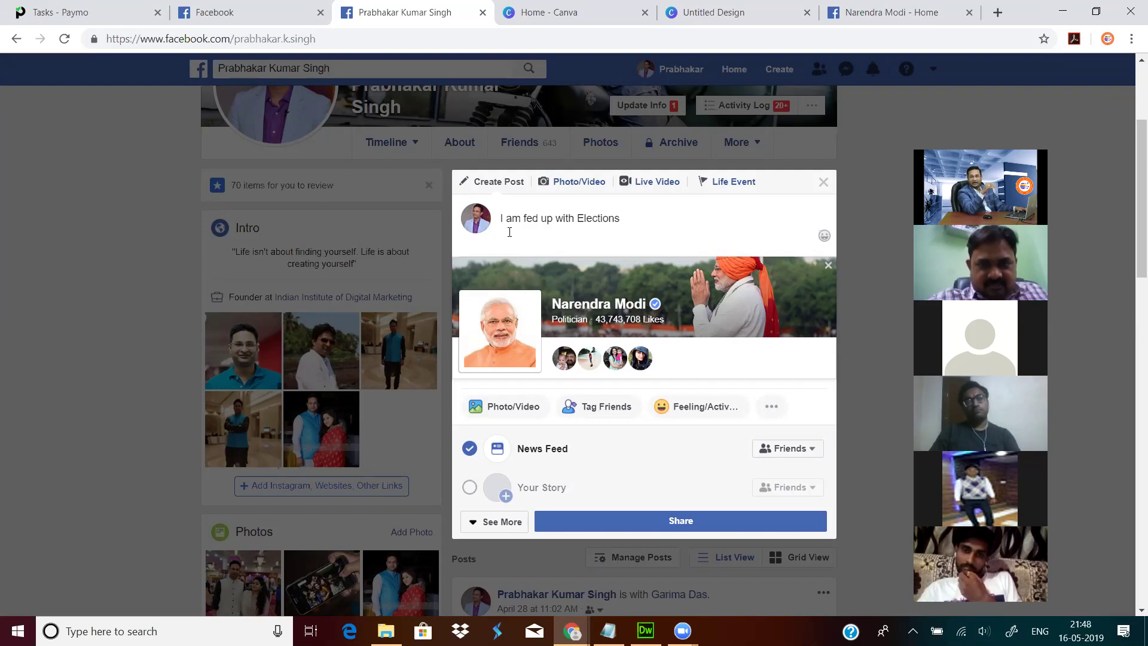
text(@)
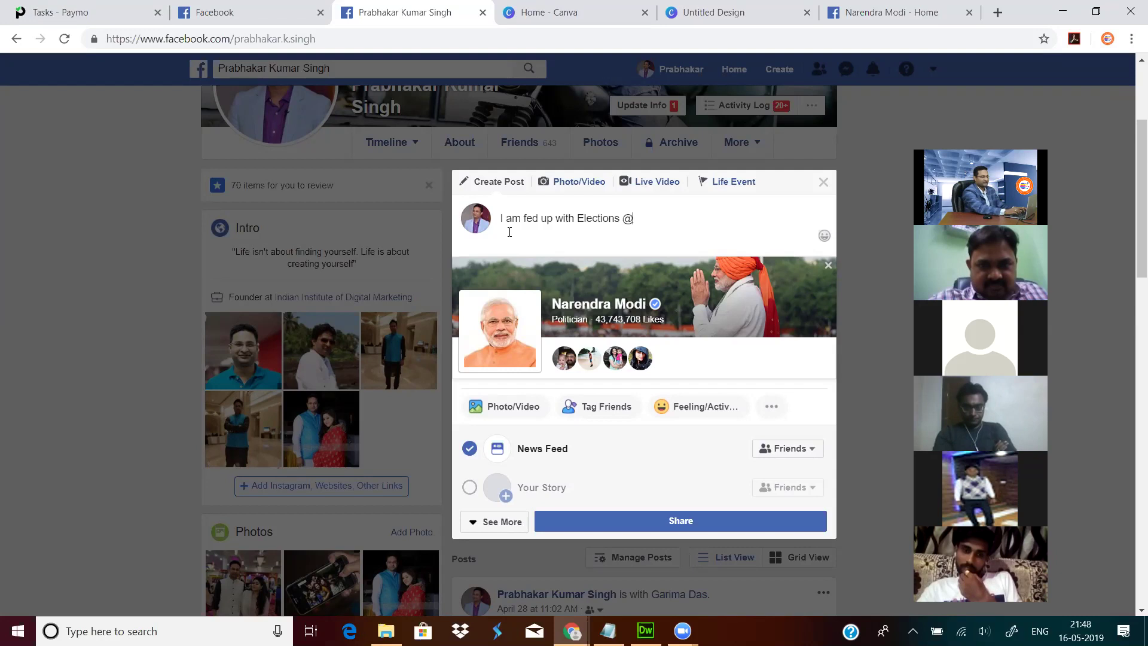
text(modi)
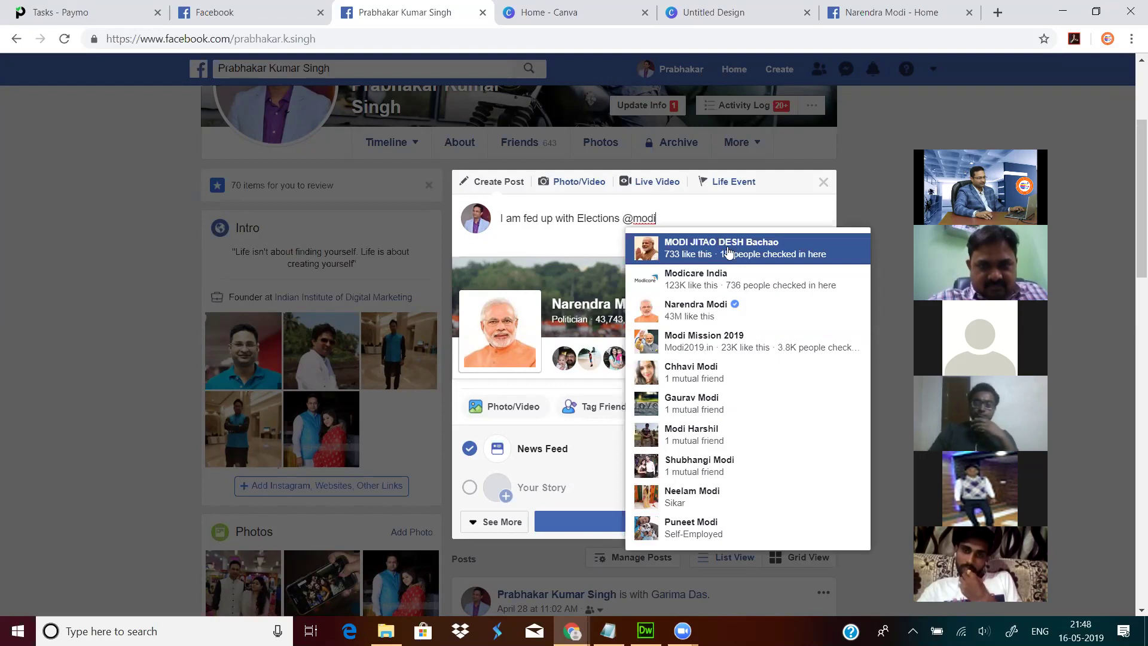
click(722, 298)
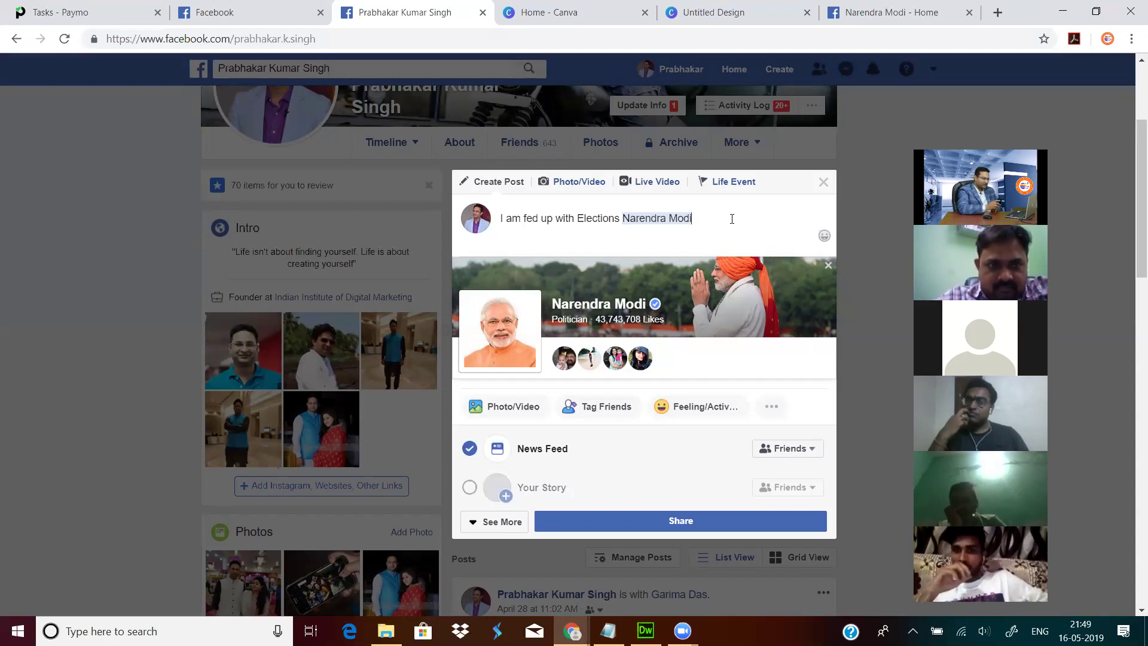
key(BackSpace)
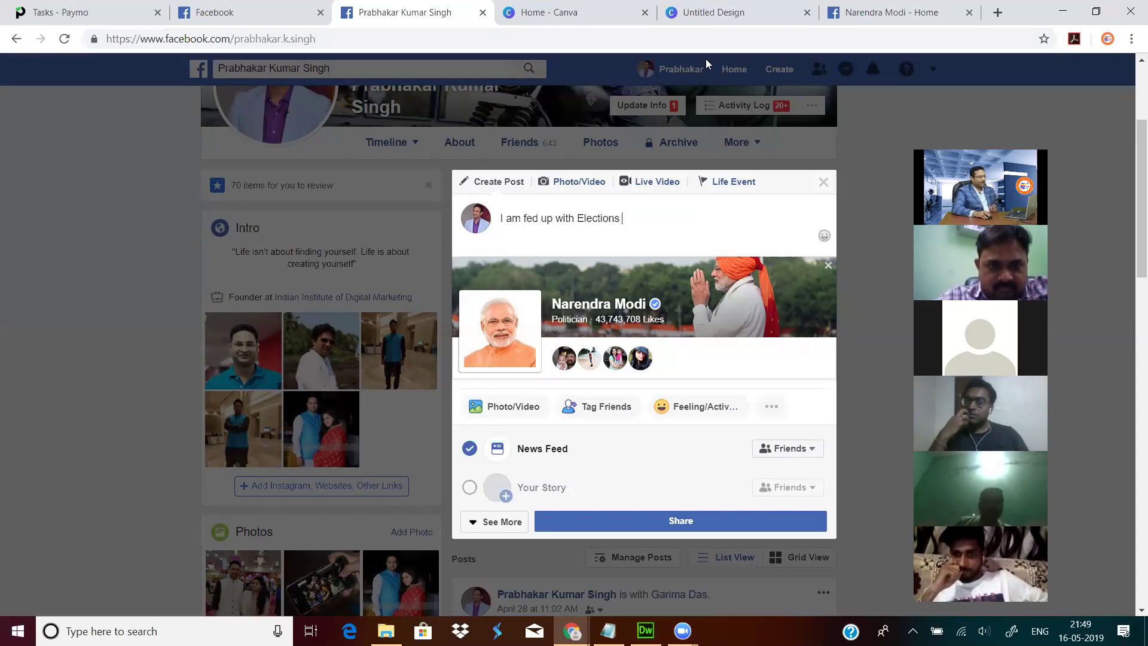
Close the composer and search Facebook for 'washing machine repair bombay' in the Modi tab.
click(824, 184)
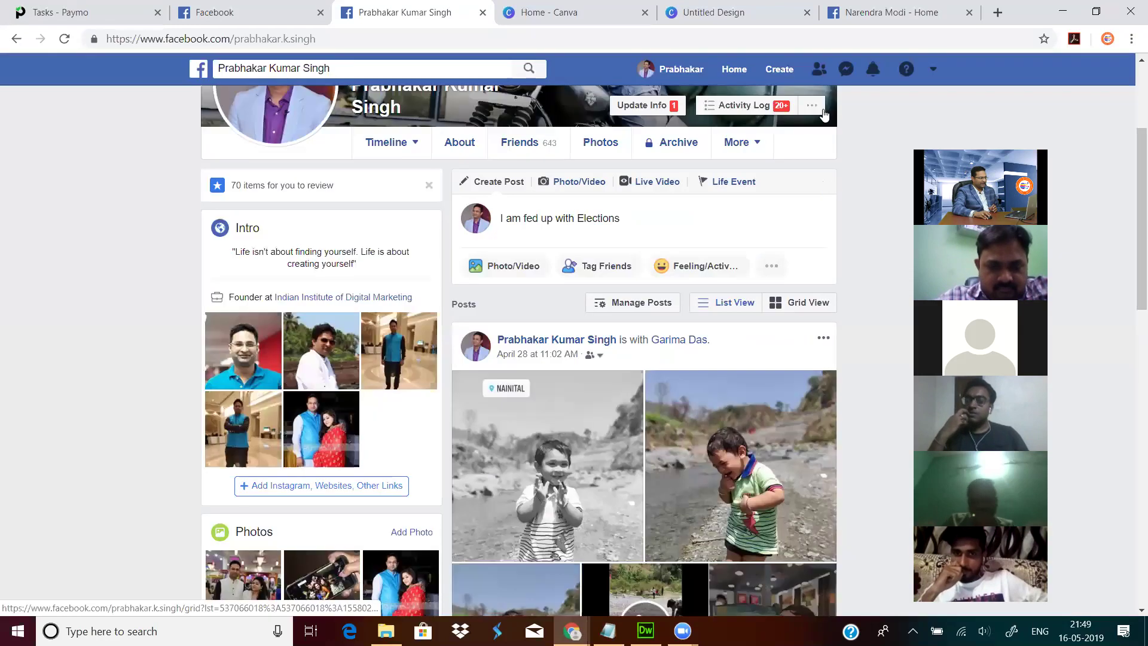
click(909, 17)
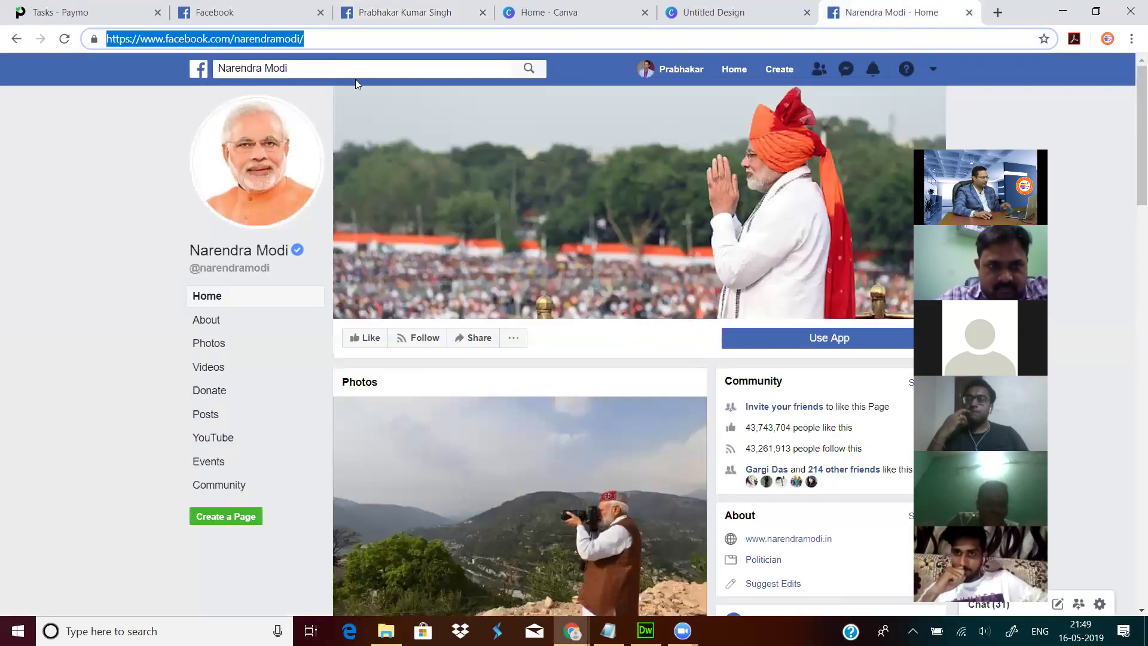
click(220, 68)
key(ctrl+a)
key(BackSpace)
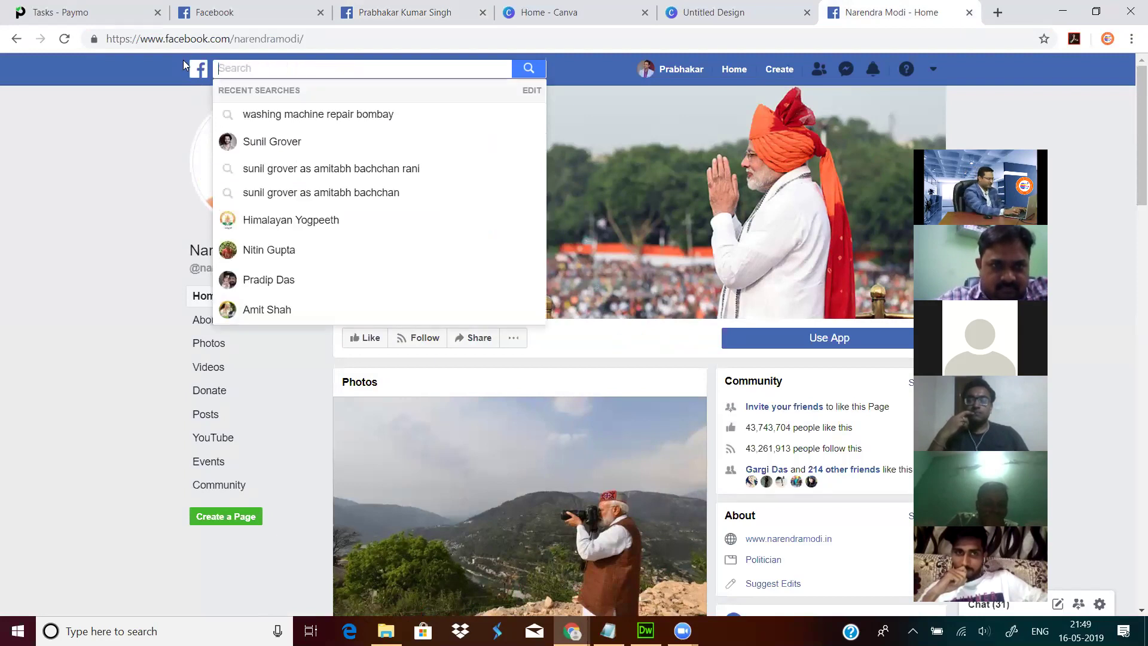
text(washi)
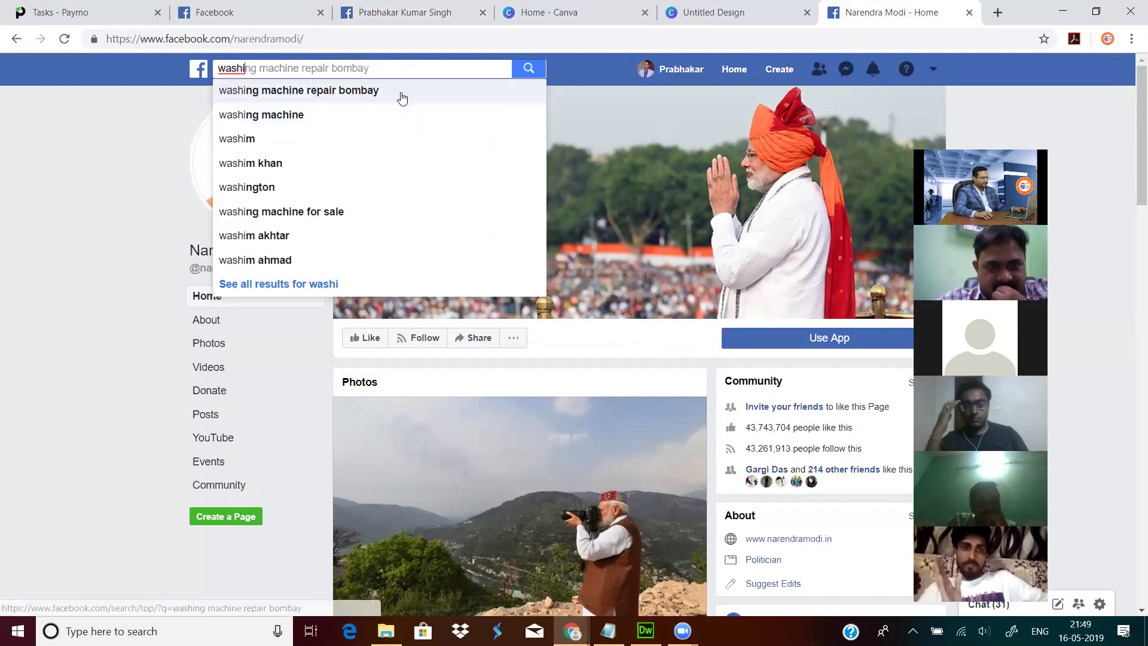
key(Return)
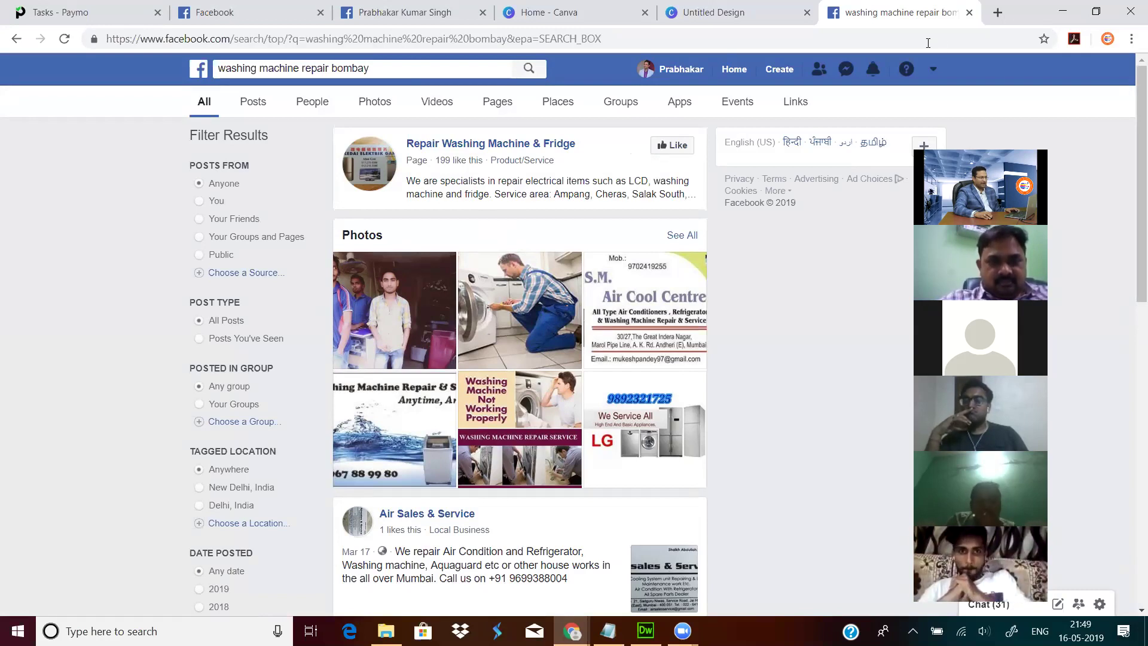
Open a new browser tab, then return to the washing machine repair results.
click(997, 12)
text(google)
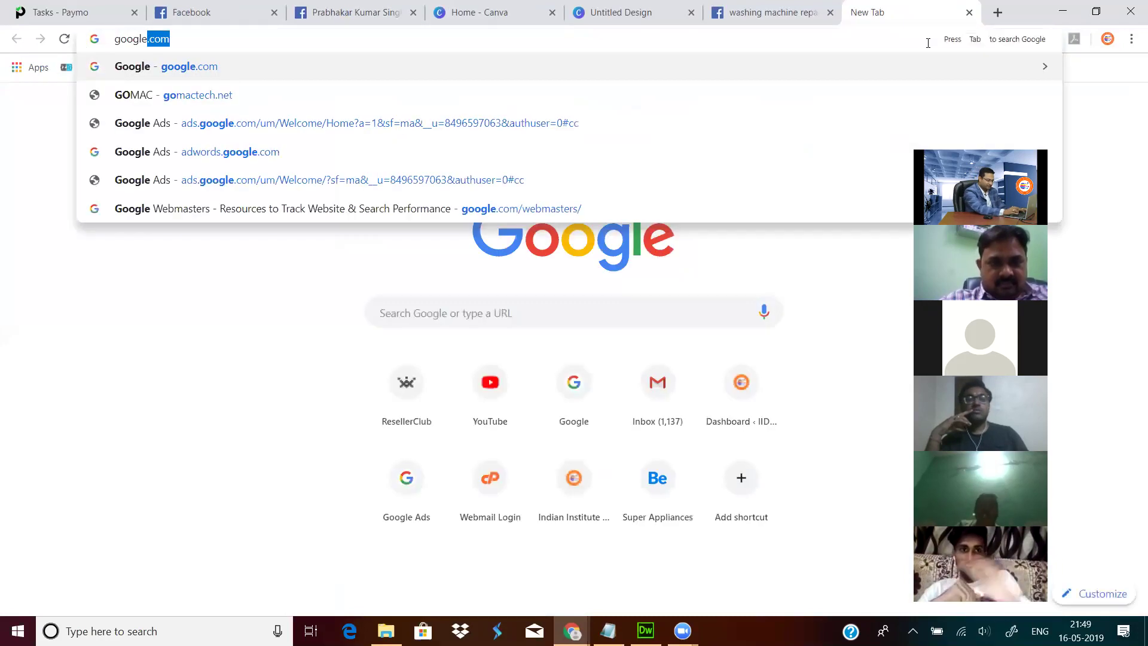
text(.)
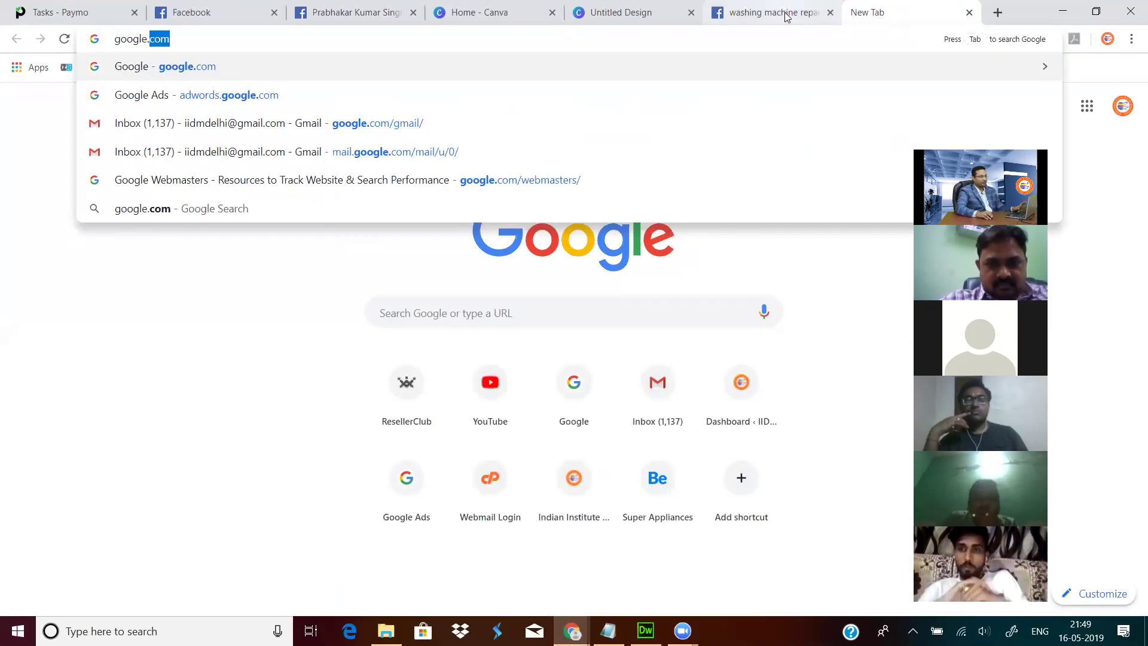
click(787, 13)
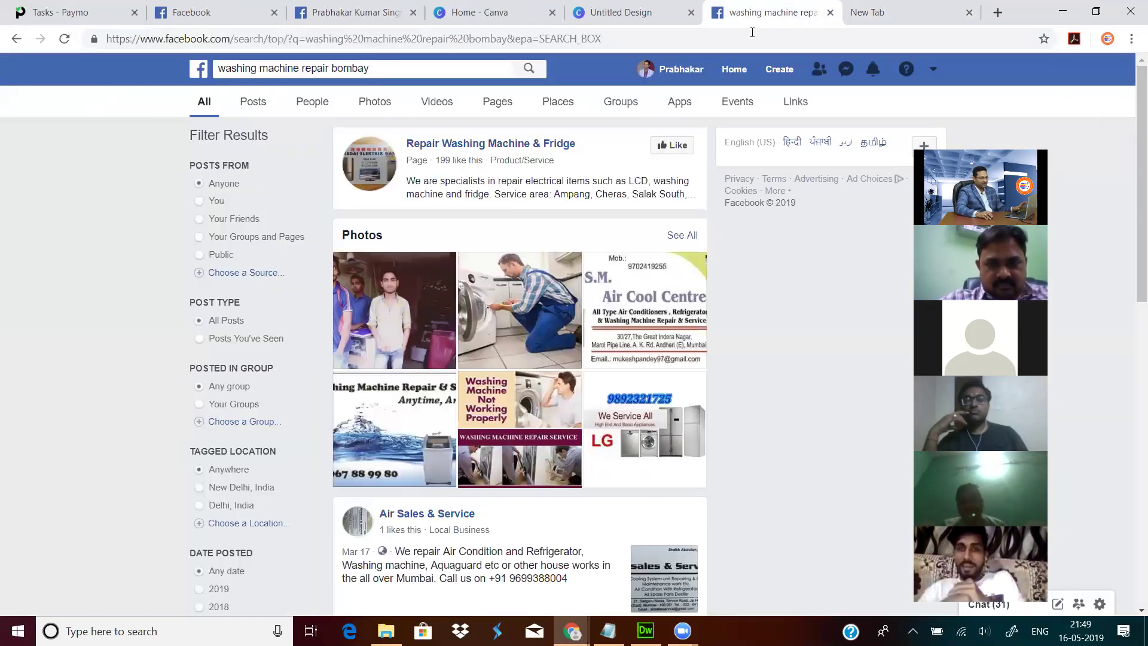
click(398, 68)
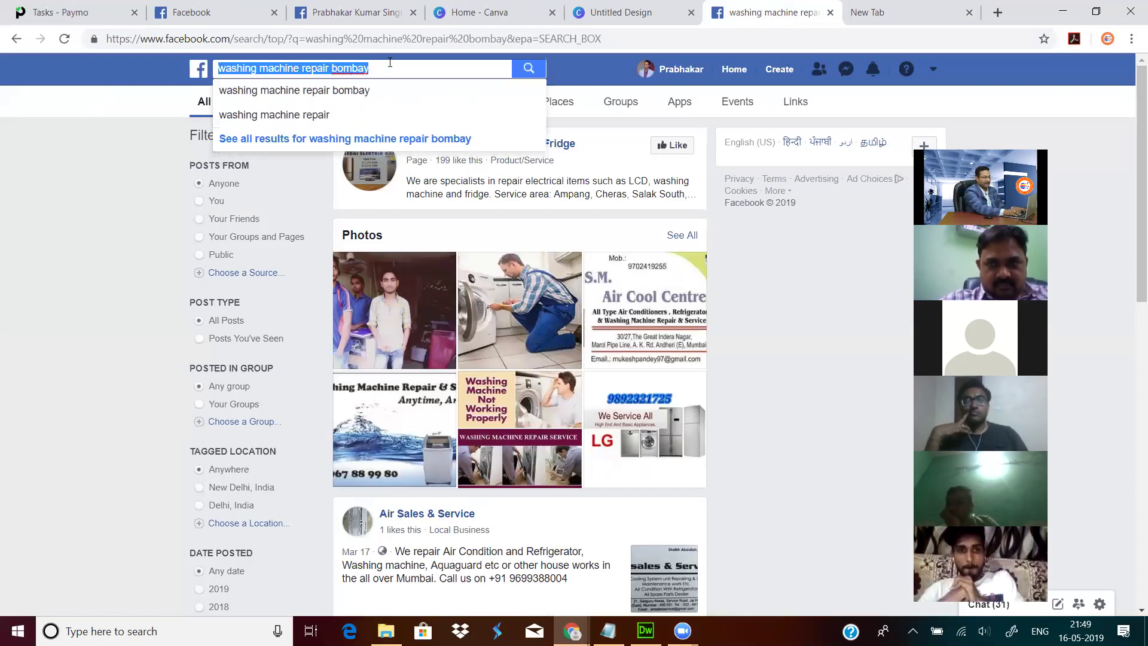
Replace the search query with 'modi' and browse the Narendra Modi results.
key(BackSpace)
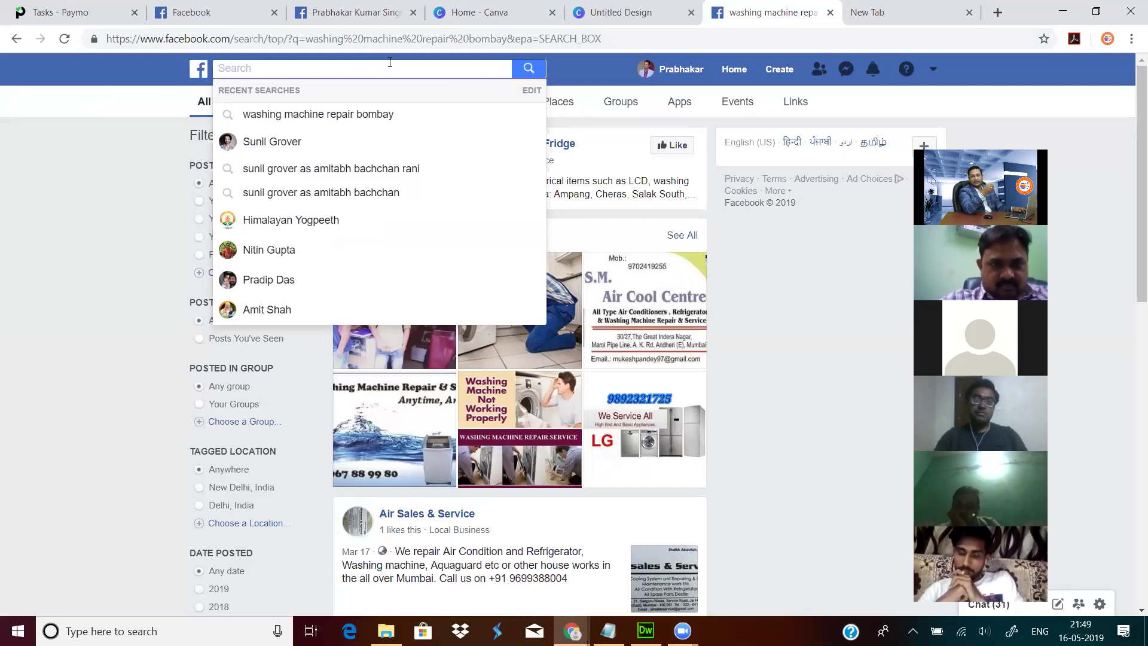
text(modi)
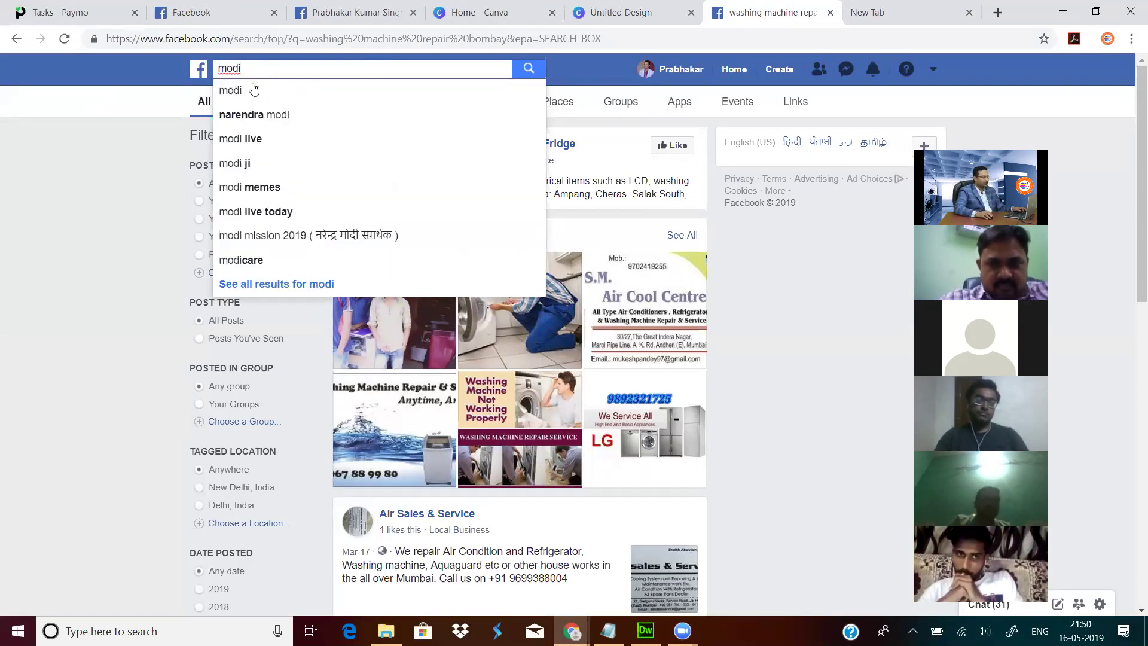
click(350, 91)
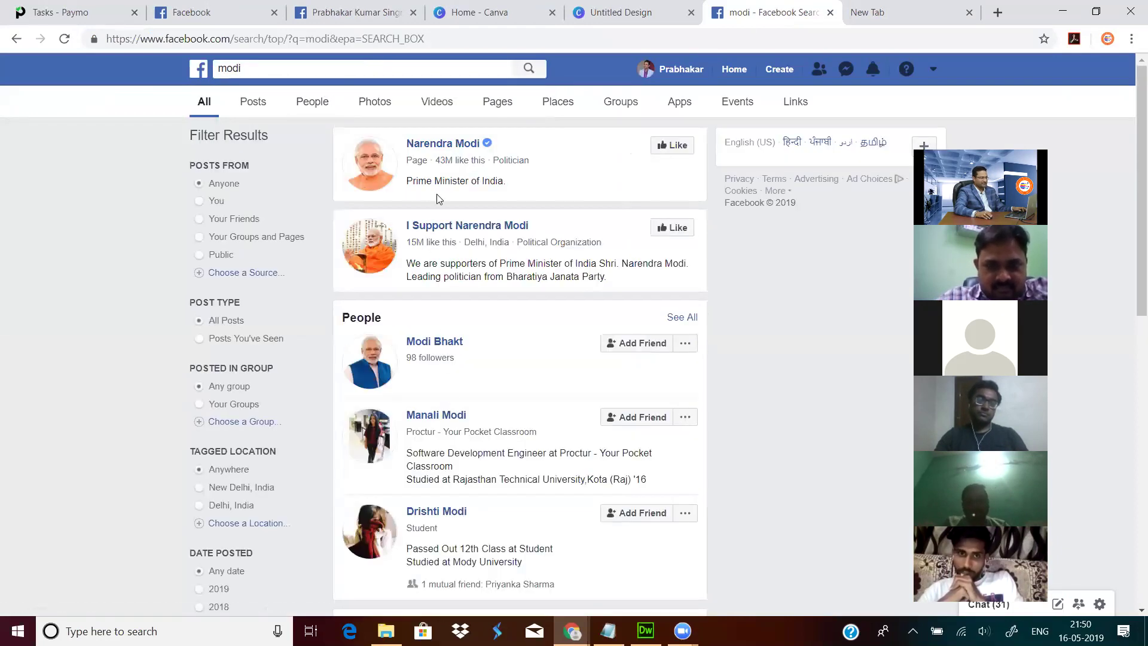
scroll(463, 430, down, 1)
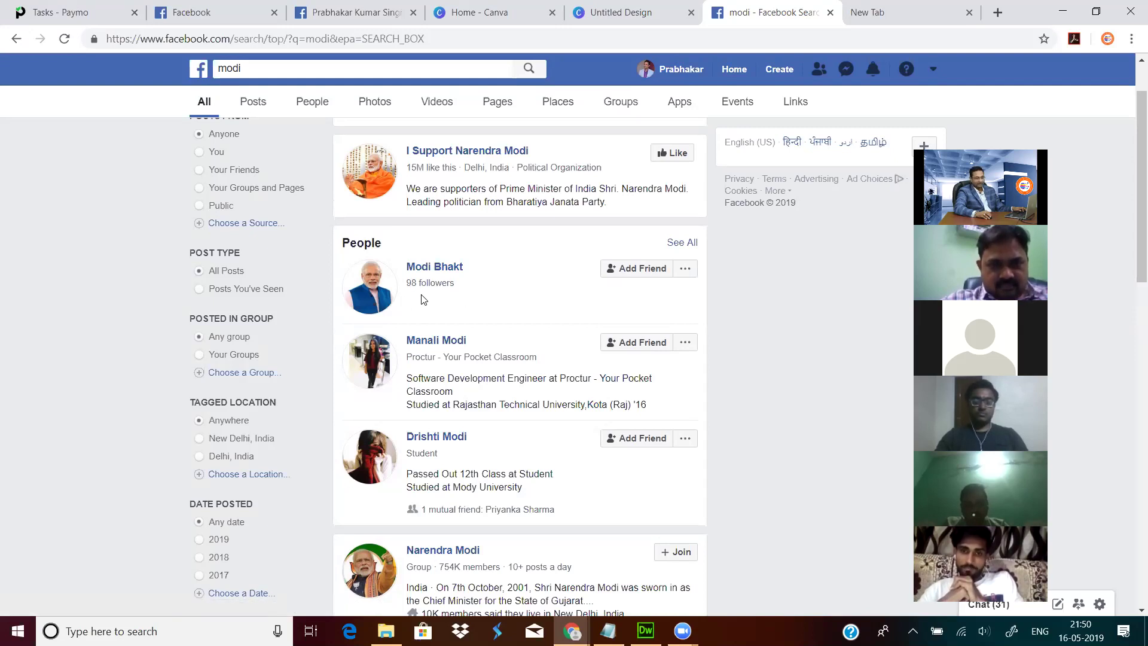
scroll(421, 299, up, 1)
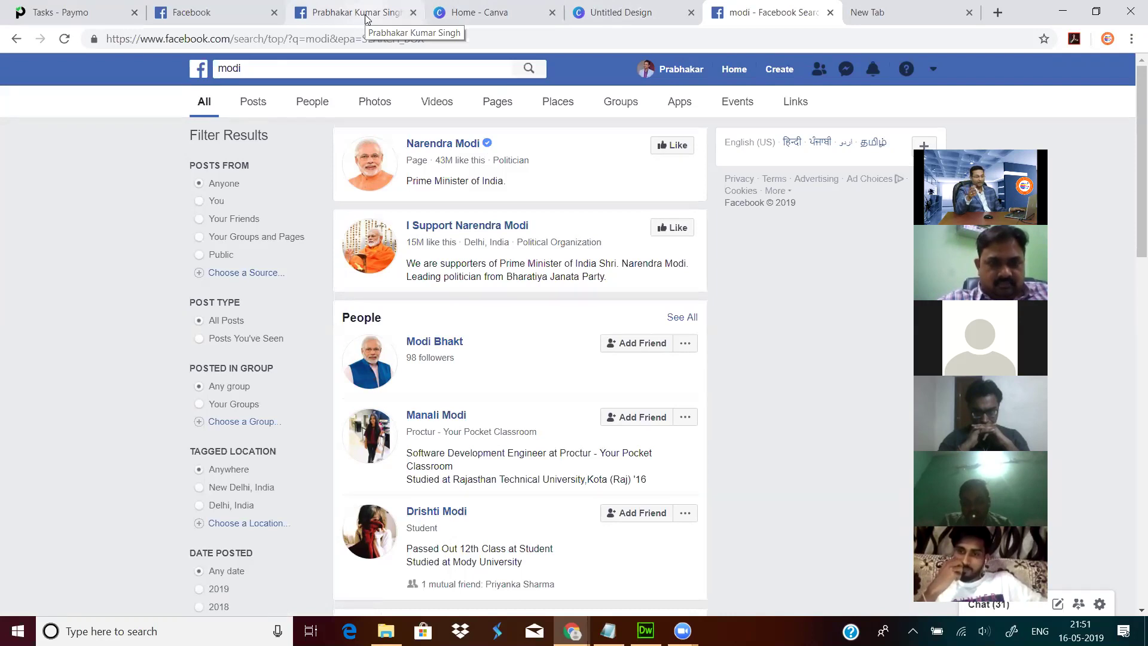
click(366, 17)
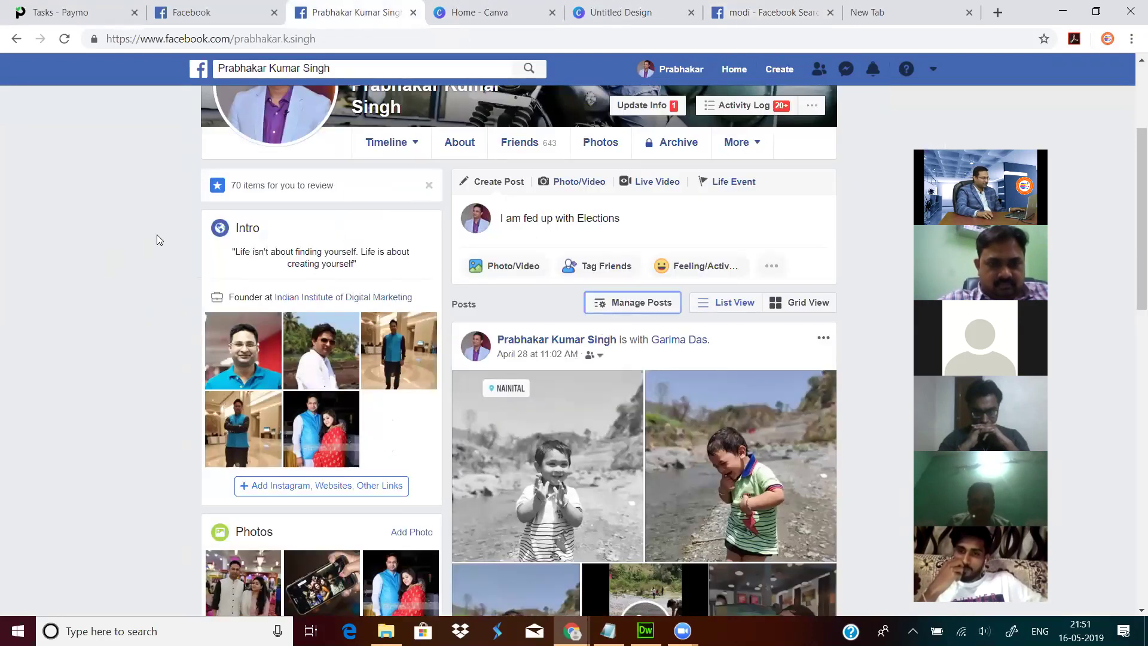
scroll(652, 358, up, 3)
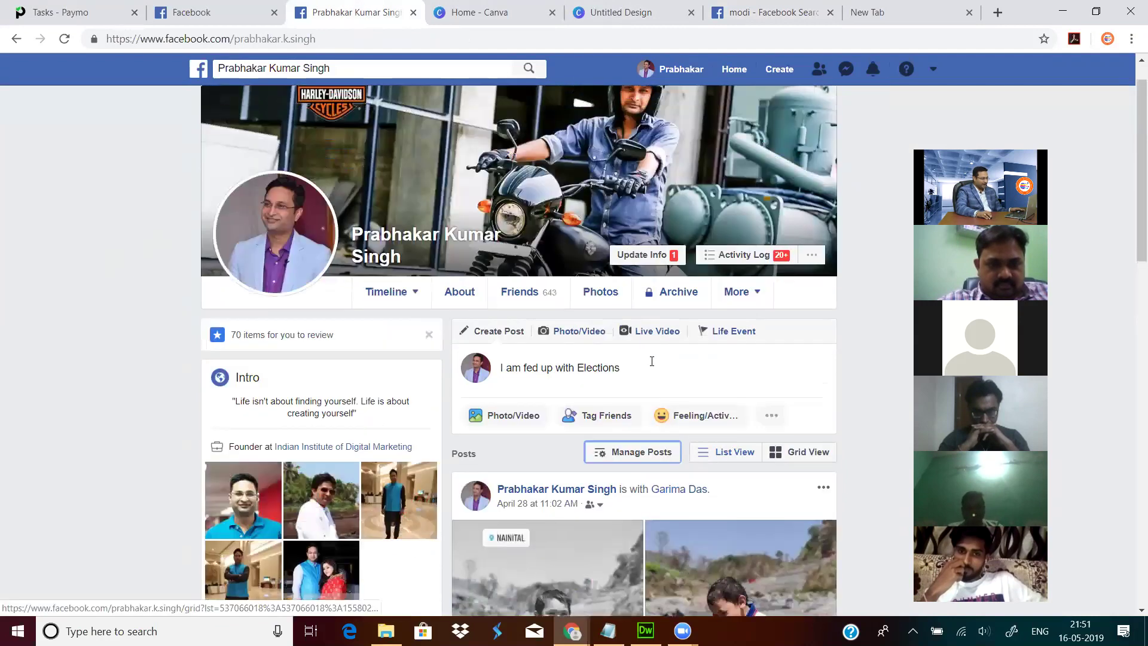
click(651, 363)
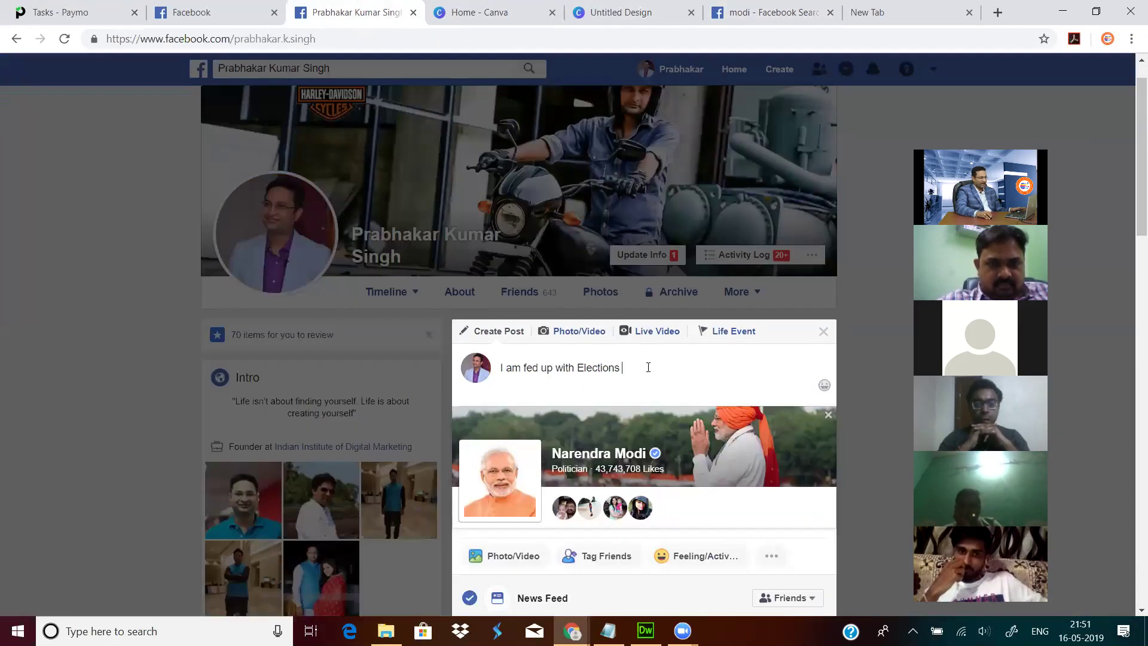
text(@modi)
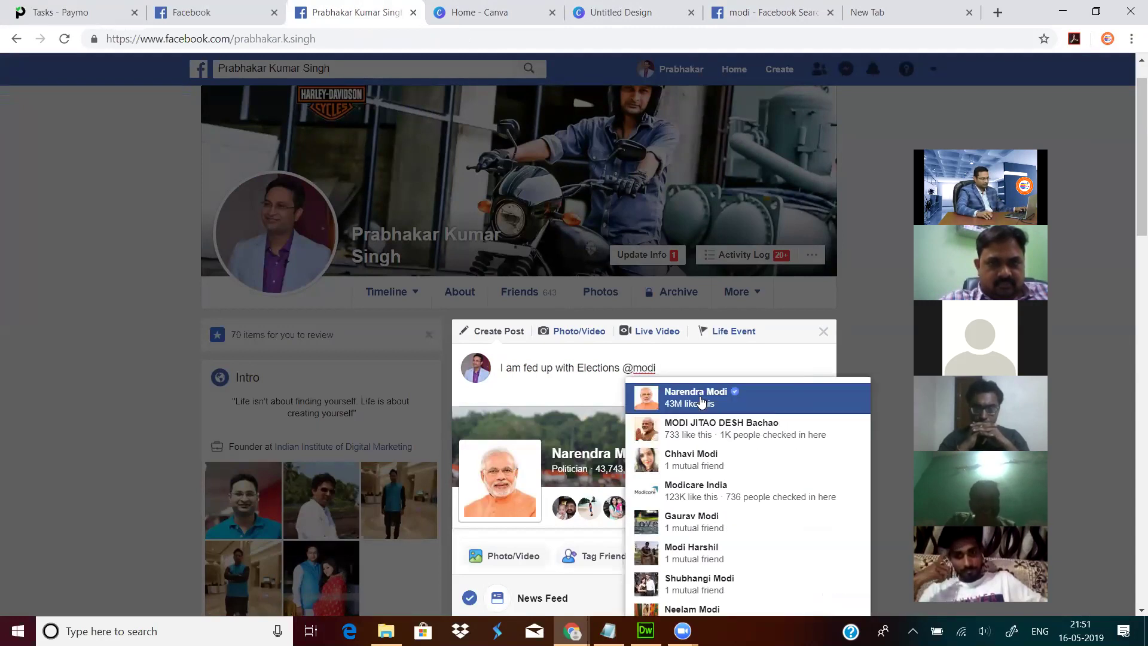
click(701, 398)
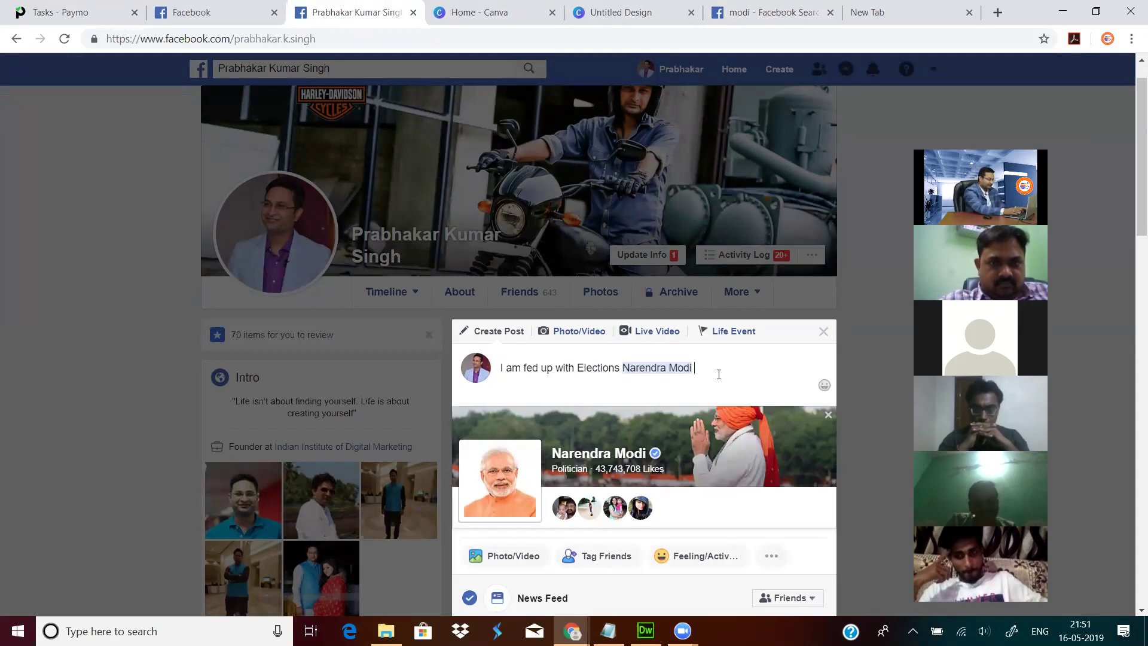
text(mit)
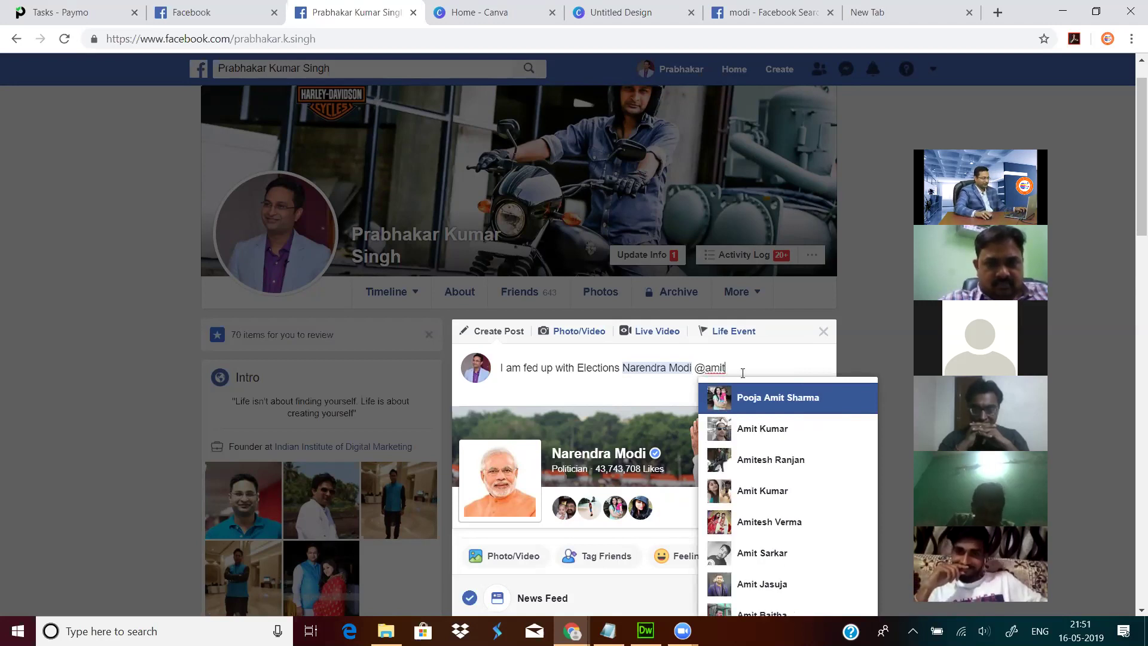
scroll(830, 341, down, 6)
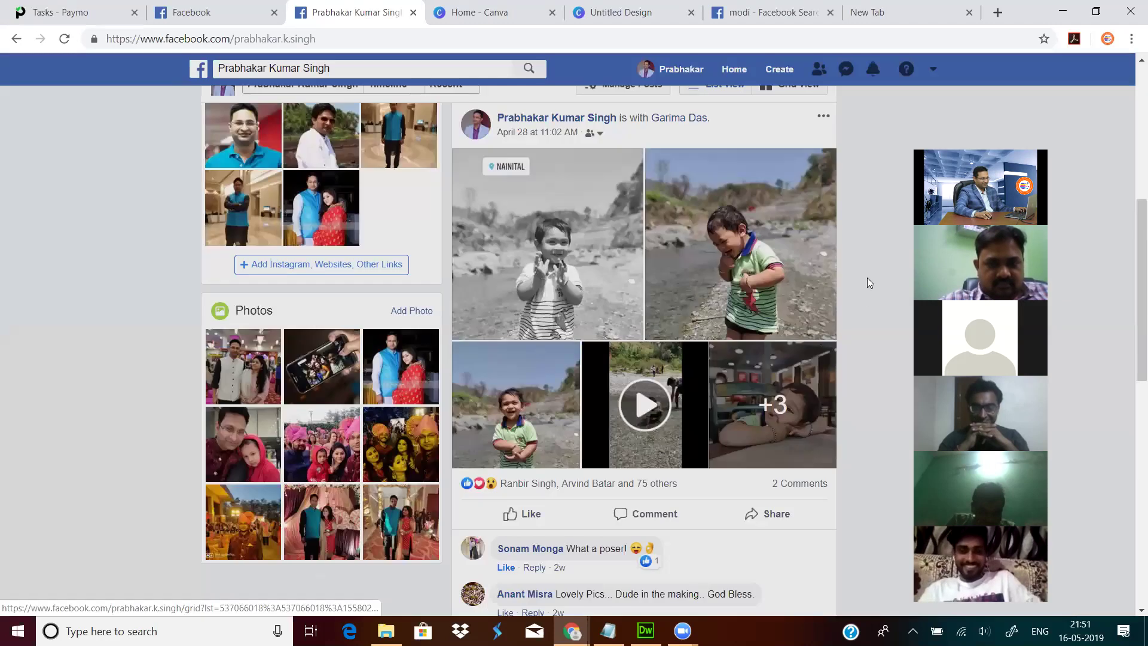
scroll(868, 277, up, 6)
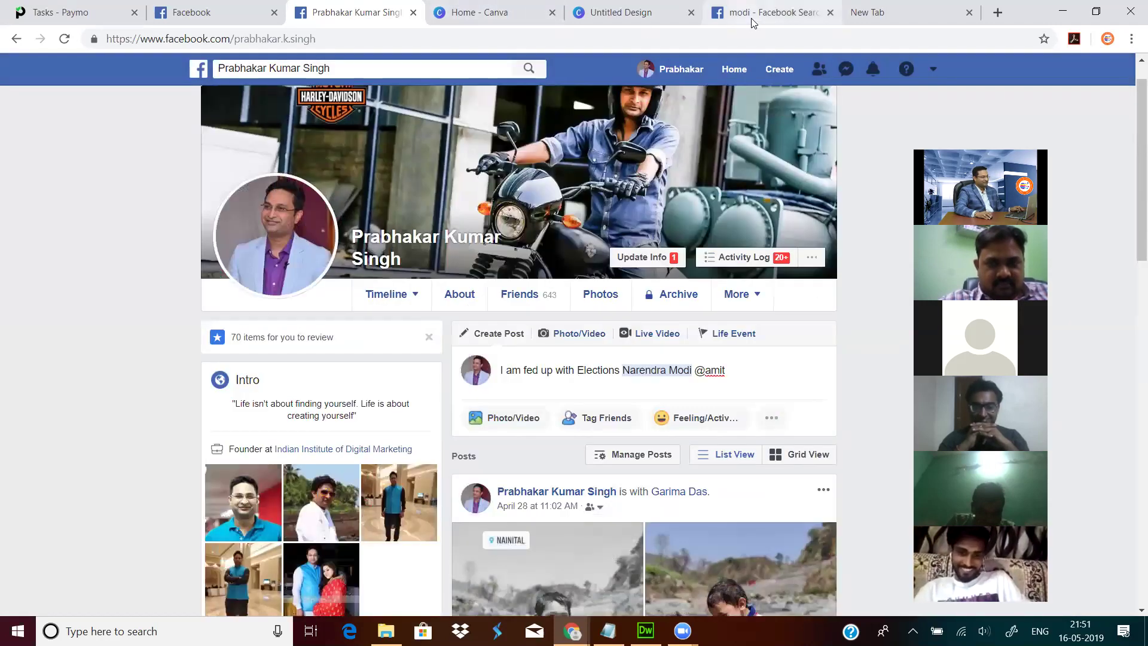
click(753, 23)
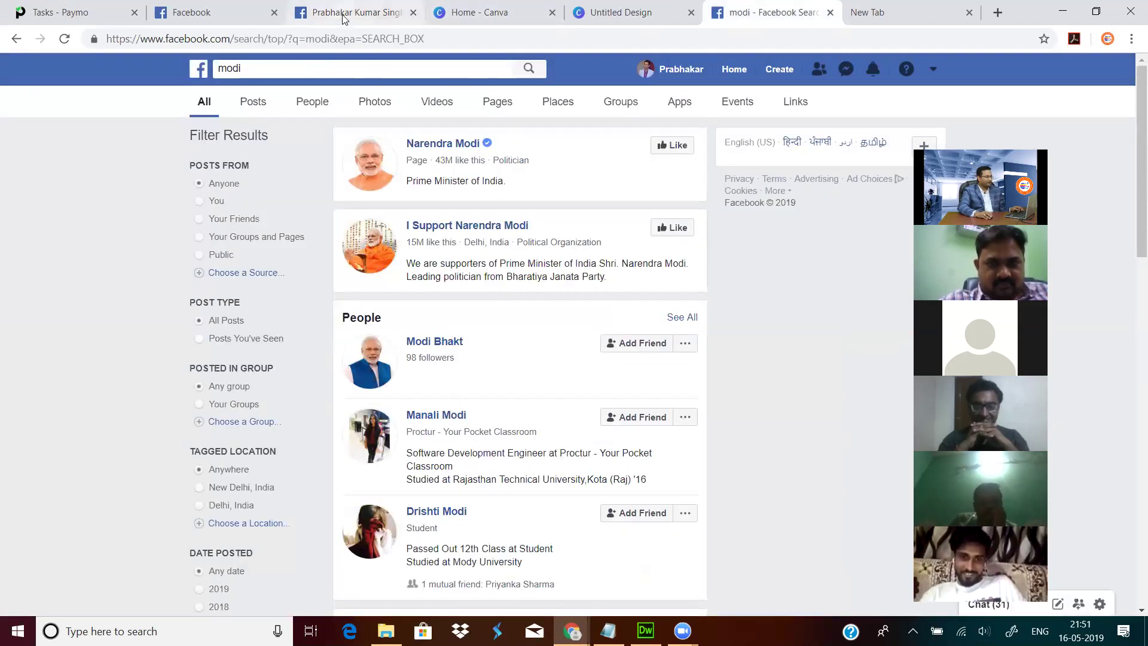
click(344, 18)
Open Superappliances from the account menu's managed pages and dismiss the invite-friends prompt.
click(220, 14)
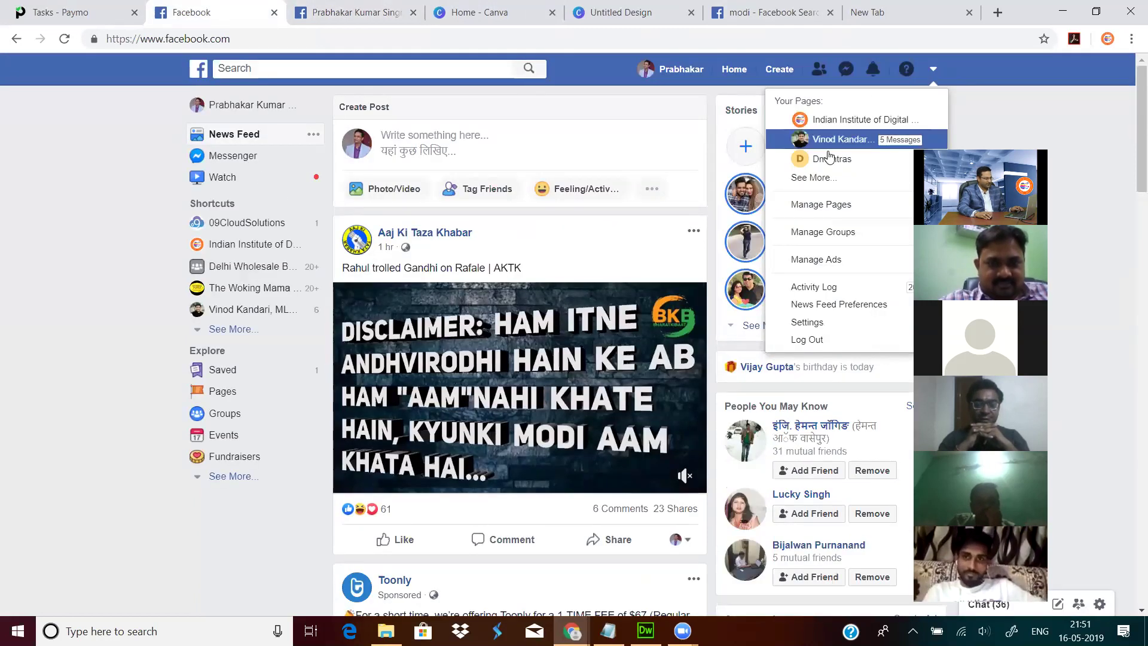
click(828, 177)
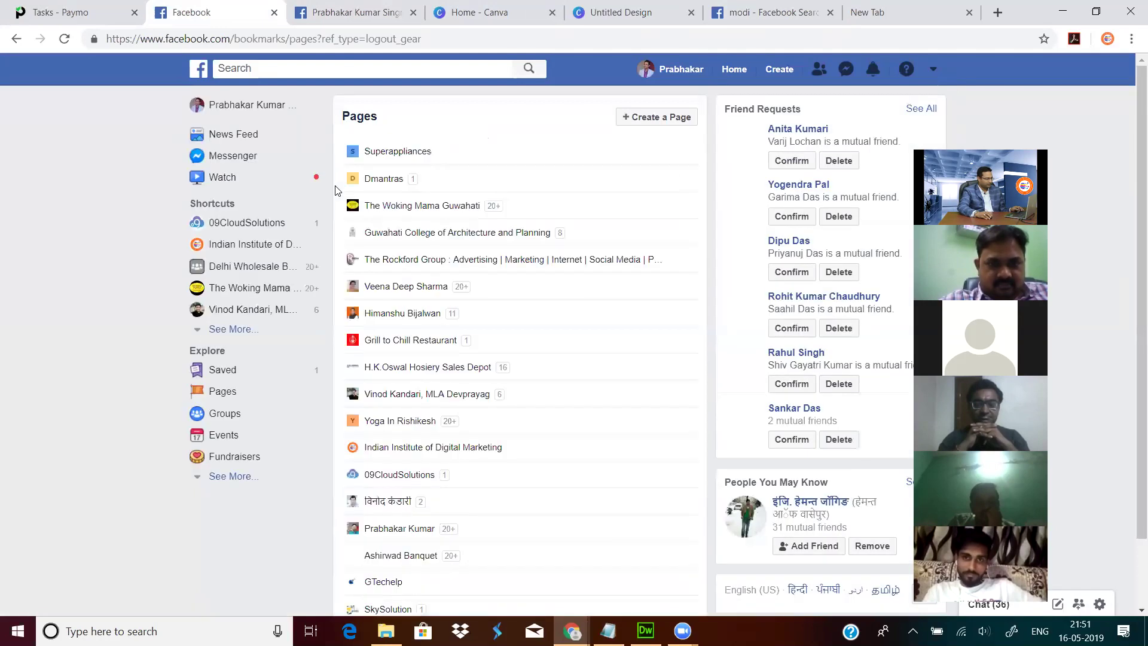
scroll(399, 395, down, 1)
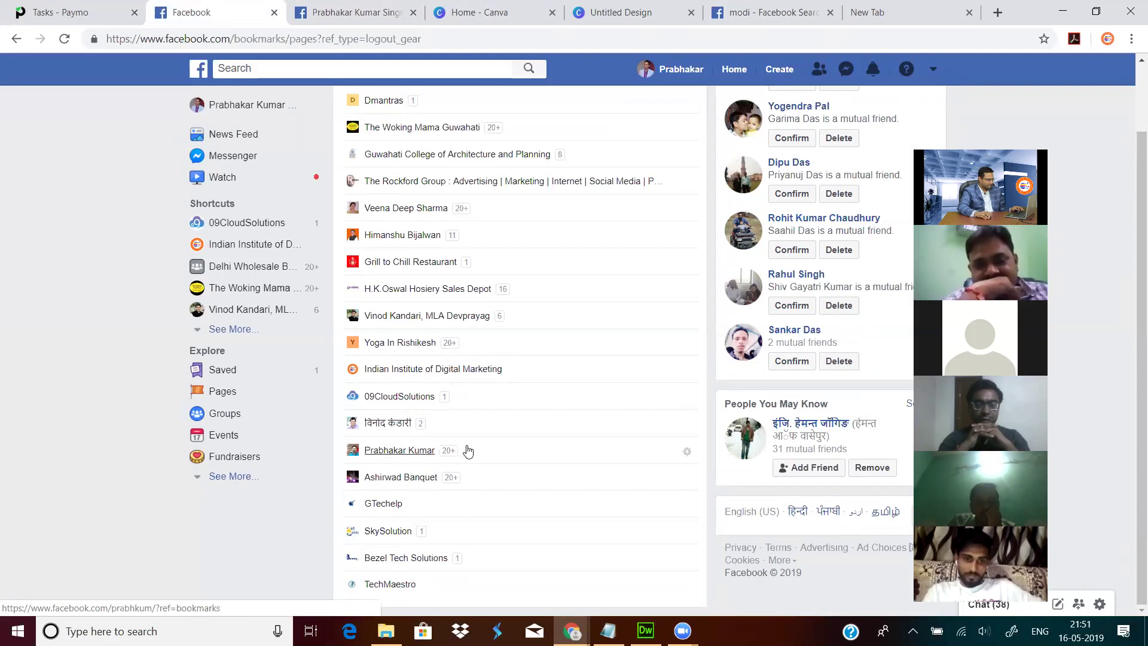
scroll(467, 449, up, 1)
click(396, 153)
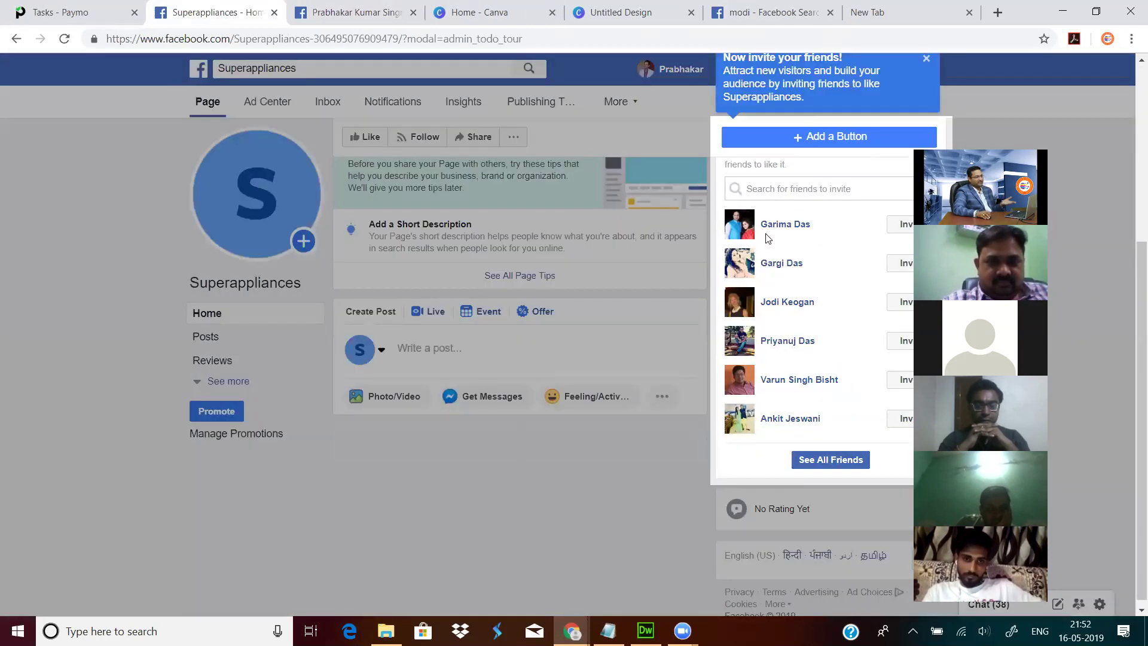
scroll(788, 192, up, 5)
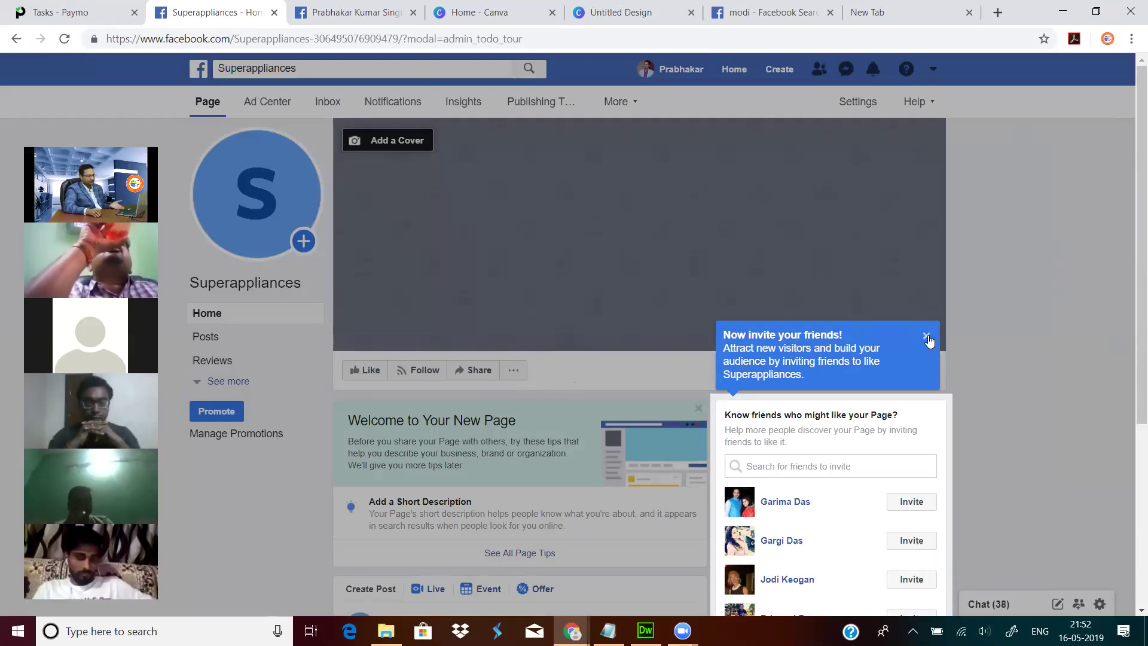
click(926, 336)
click(772, 12)
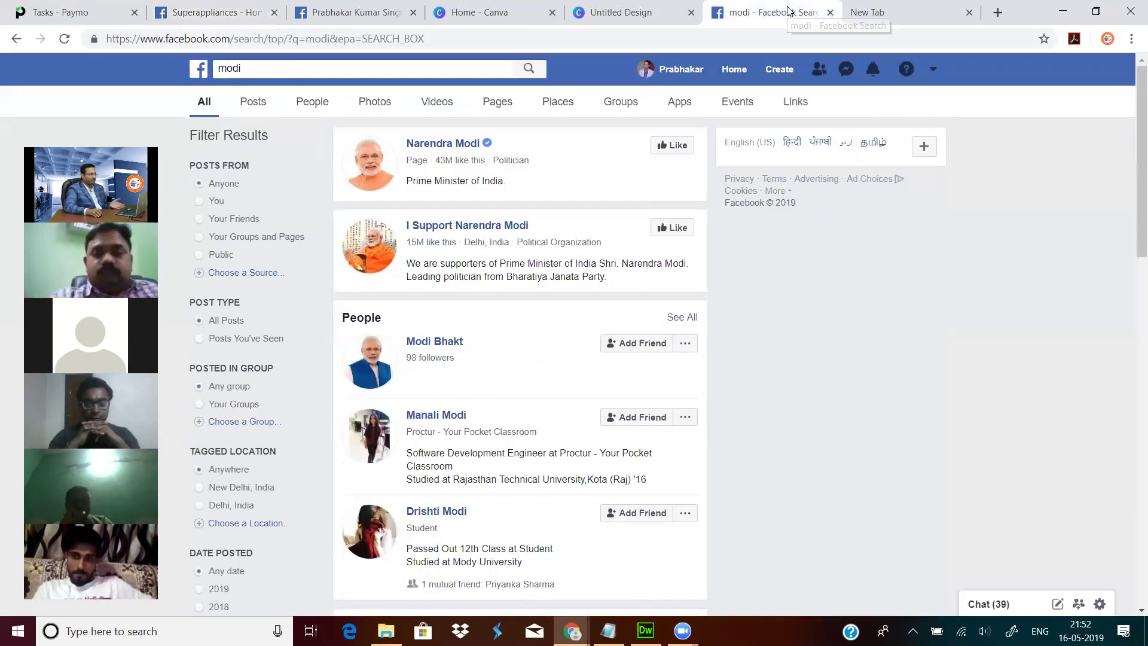
Open Narendra Modi's verified Page from the results and scroll through its content.
click(445, 144)
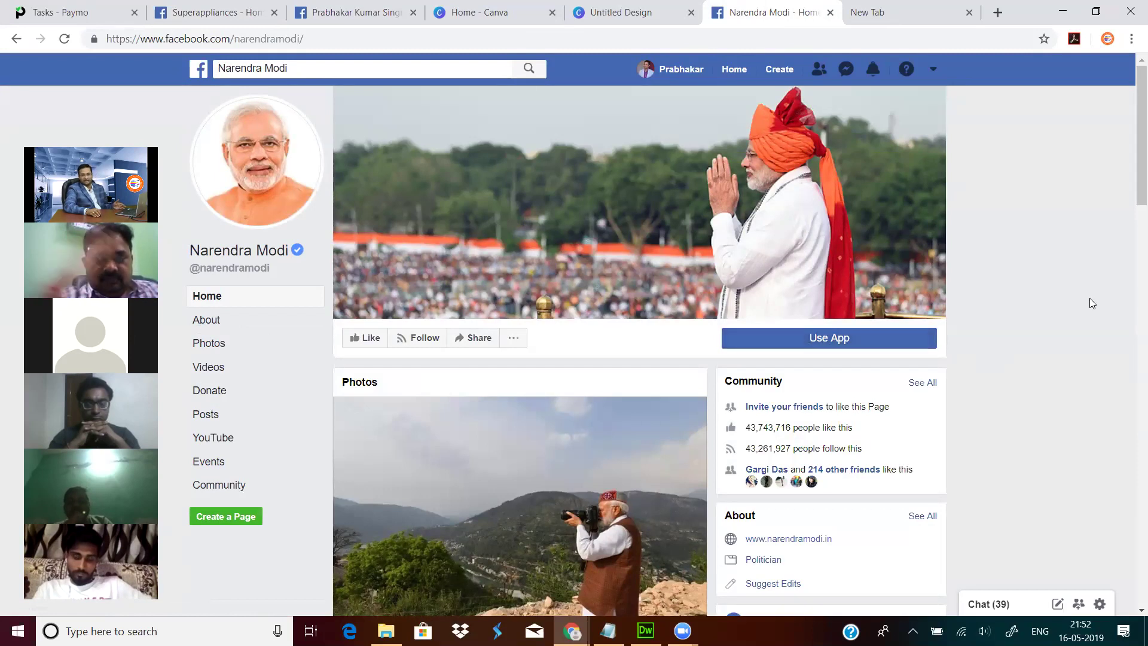
scroll(1089, 298, down, 15)
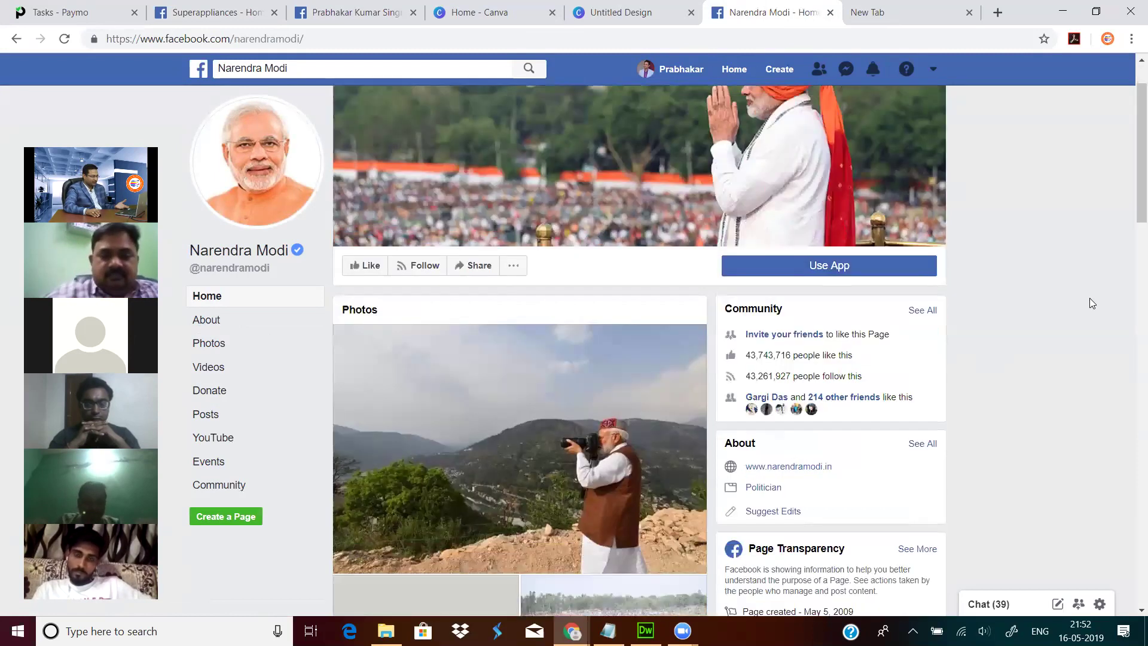
scroll(1058, 300, down, 7)
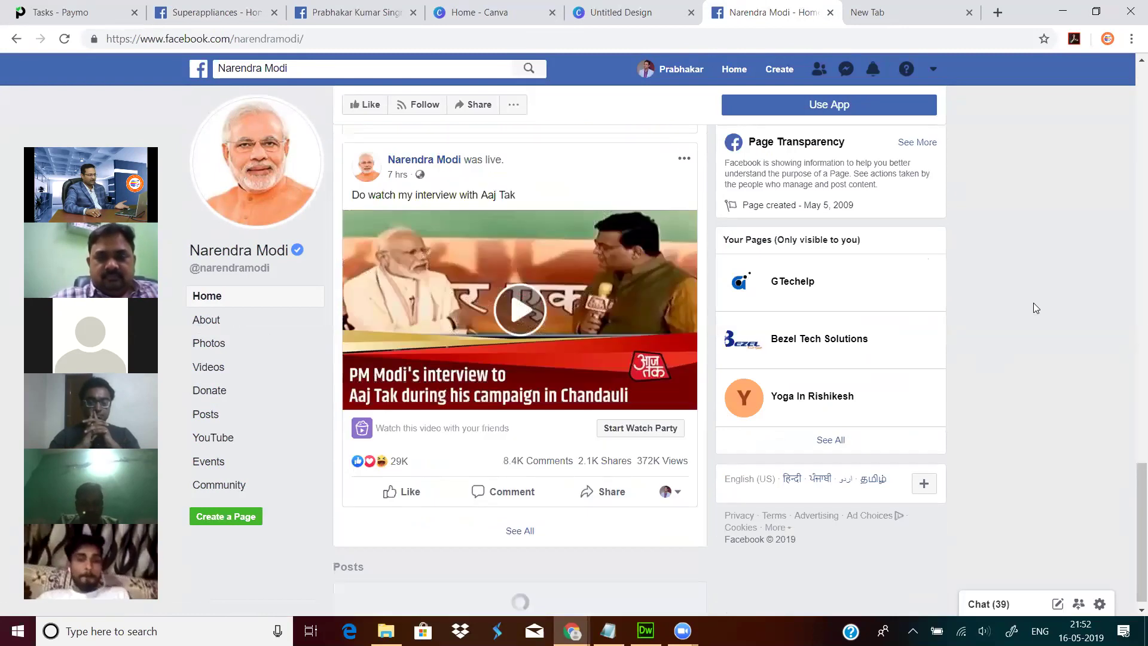
scroll(1034, 303, up, 10)
scroll(1025, 283, up, 10)
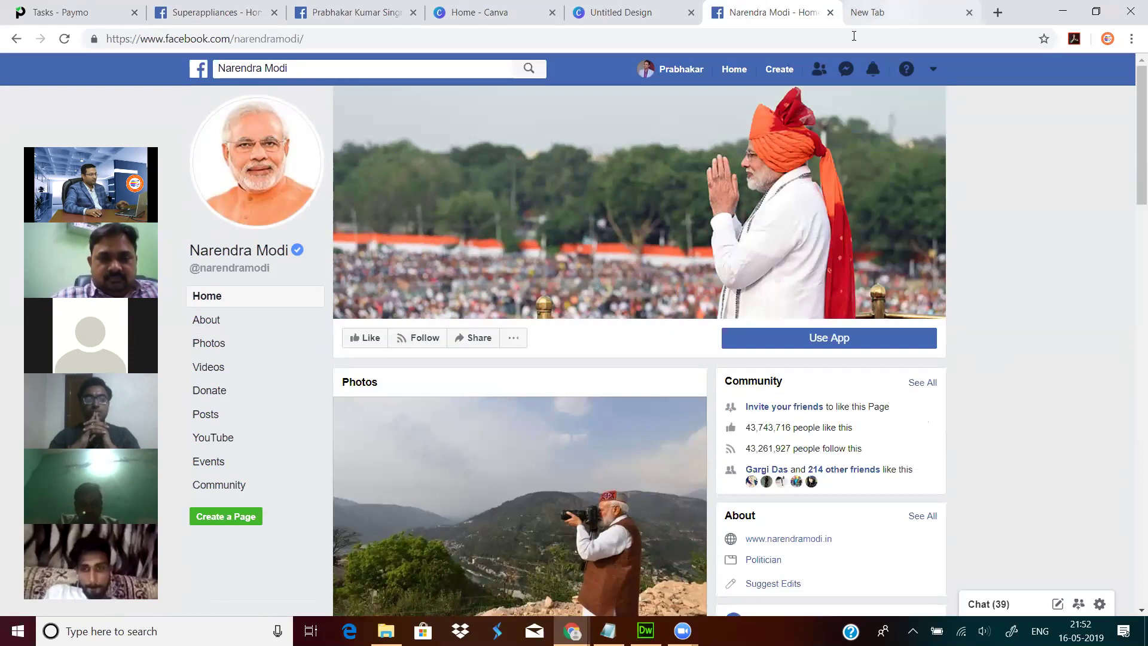
click(895, 21)
Google 'facebook ad manager' and open the Facebook Ads Manager result.
text(google)
key(ctrl+a)
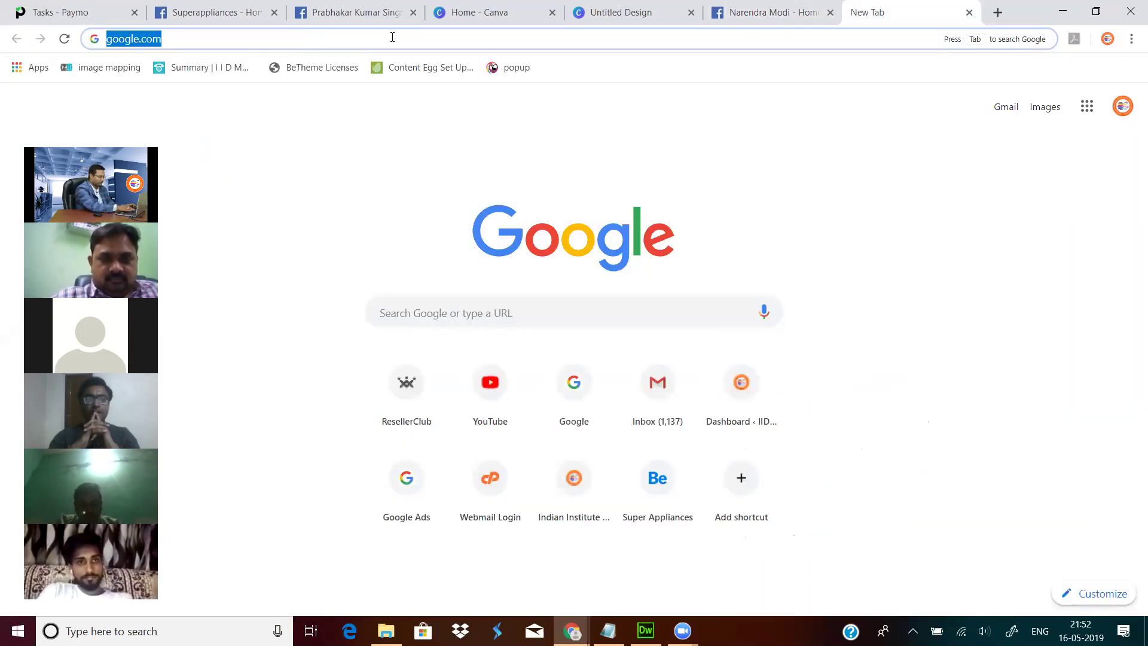
text(facebook.com)
key(BackSpace)
key(BackSpace)
key(BackSpace)
key(BackSpace)
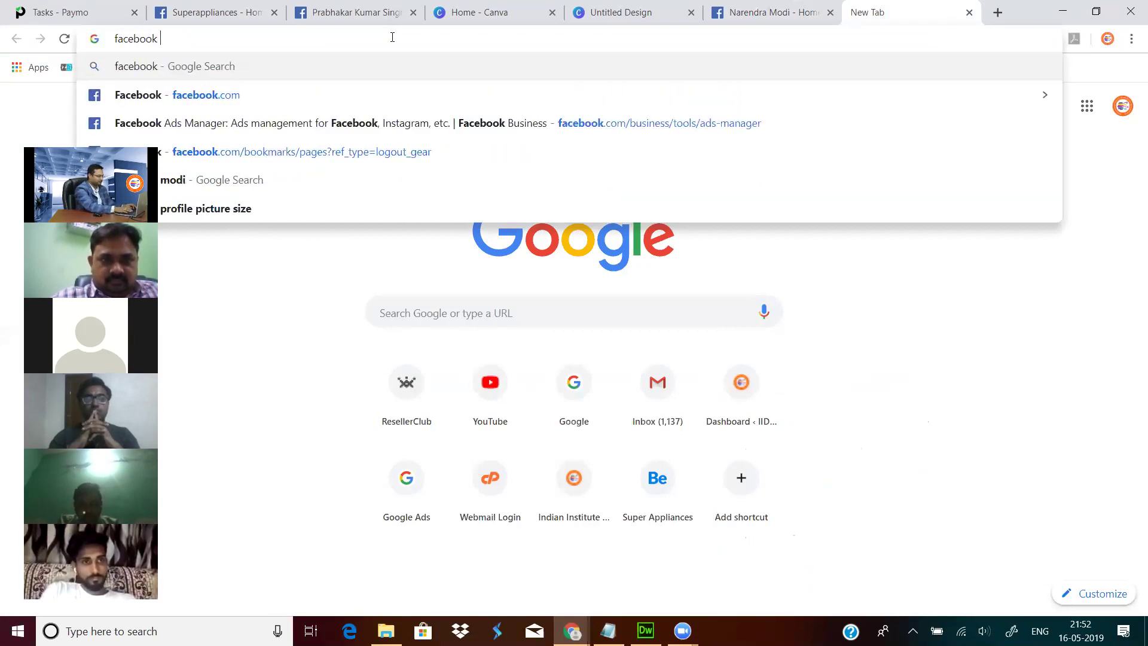
text(ad manage)
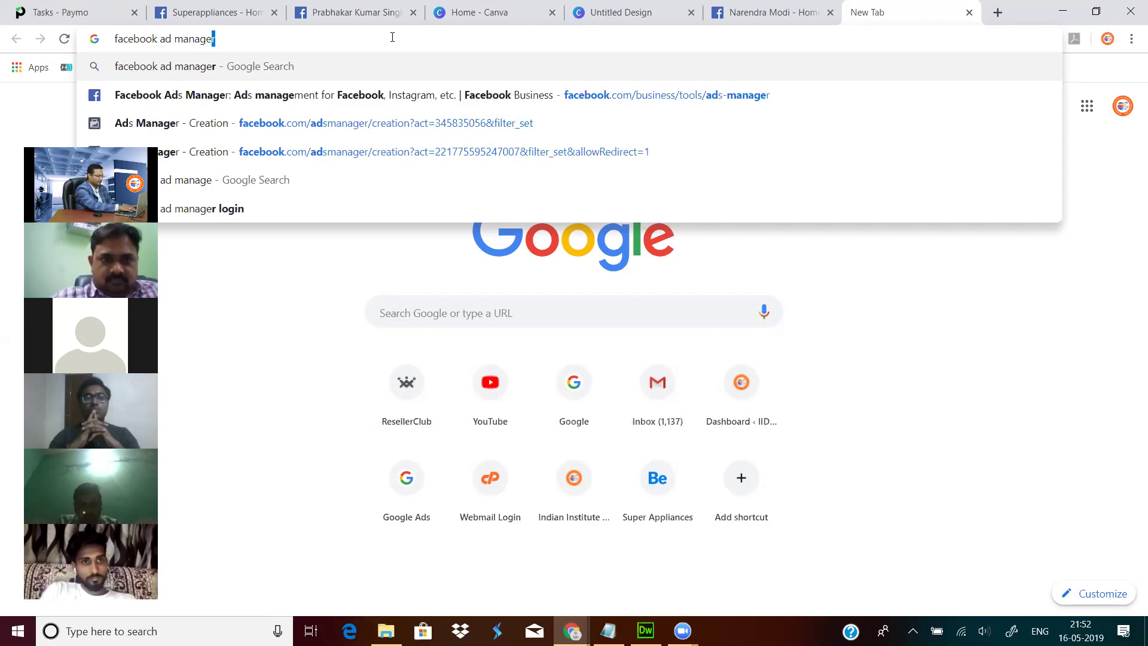
text(r)
key(Return)
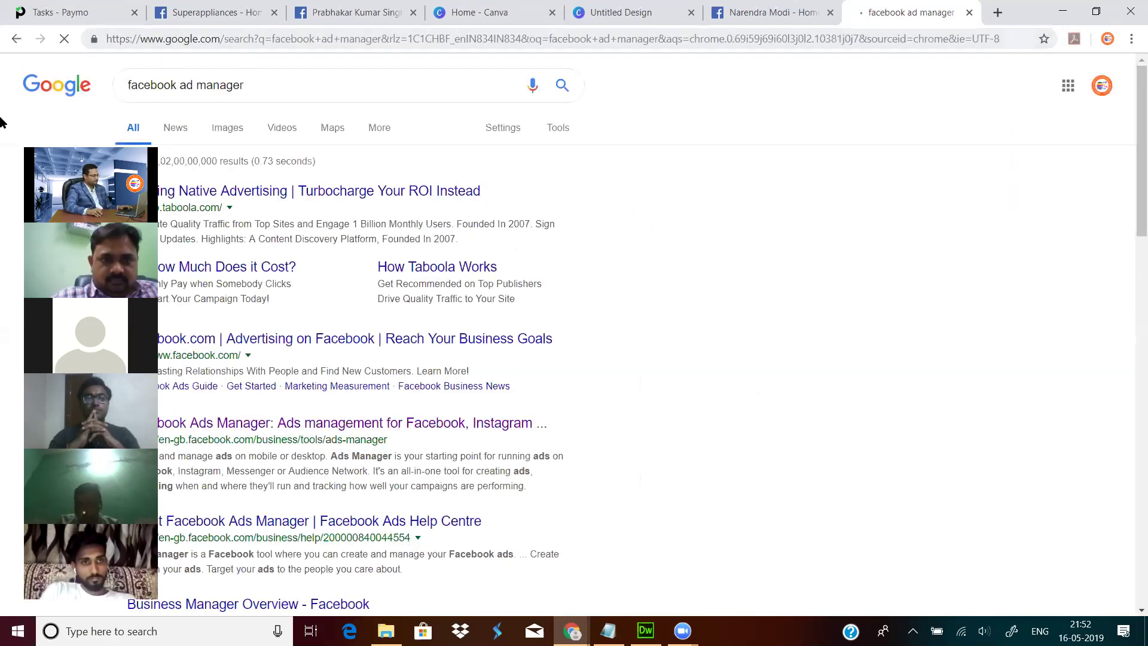
click(244, 423)
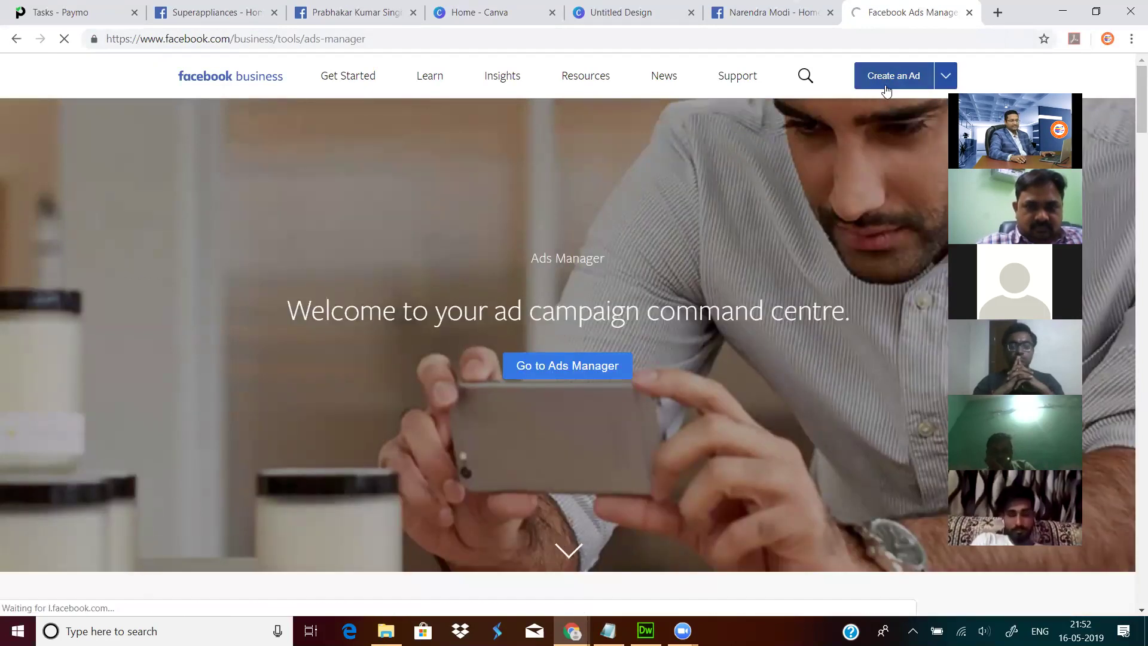
Begin a new ad with Ads Manager's Create an Ad button.
click(887, 85)
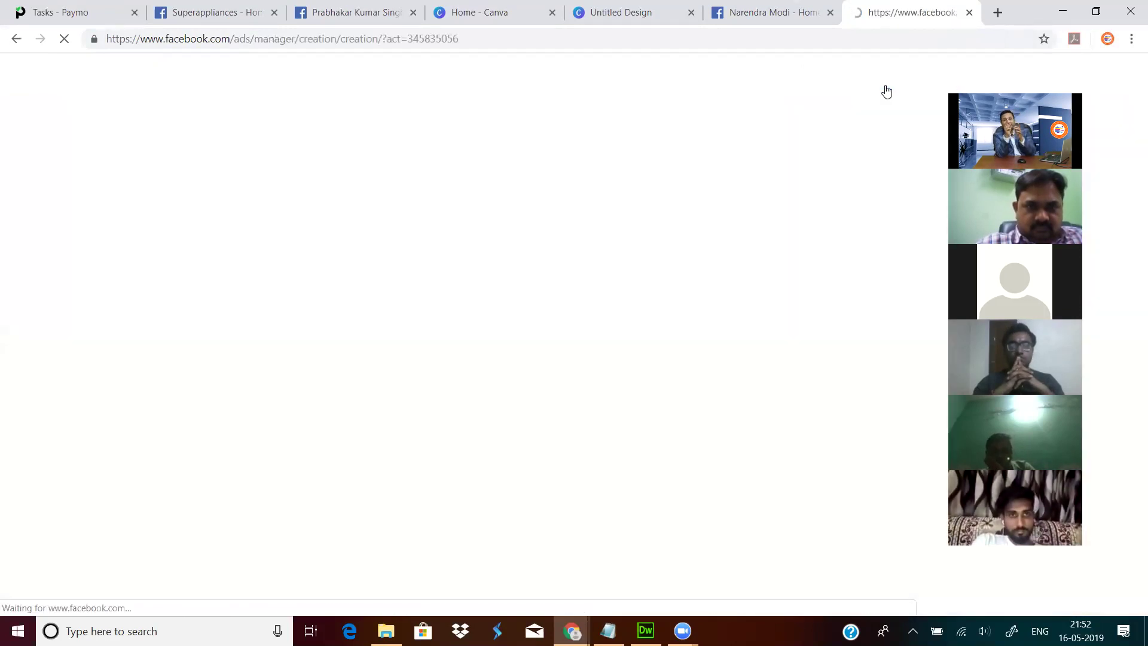
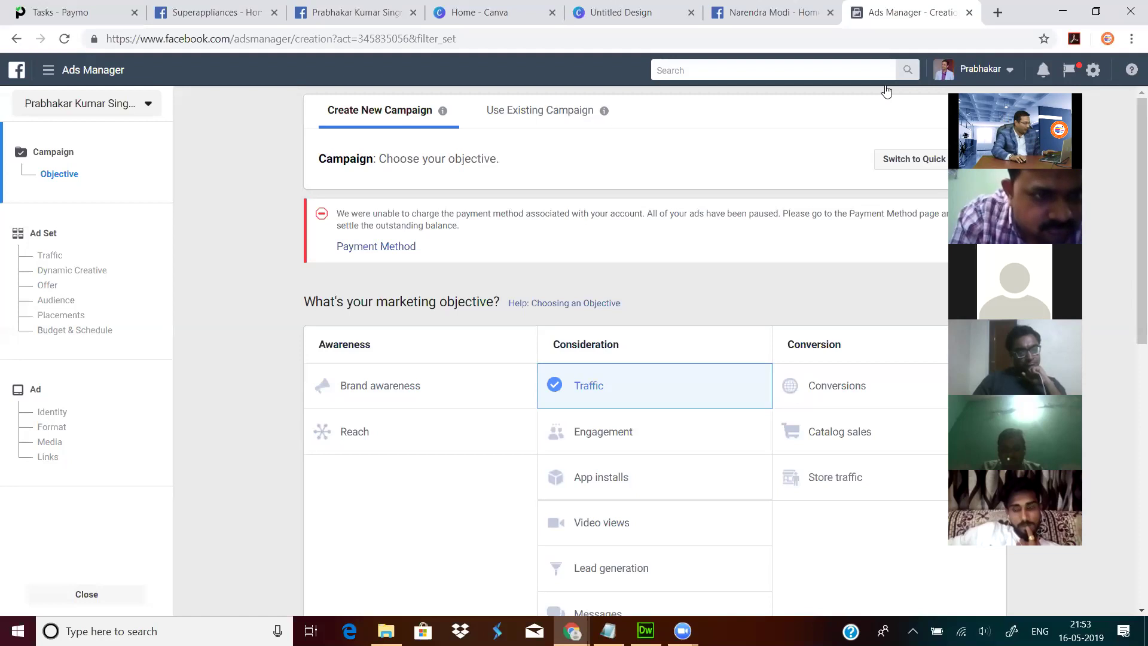
Switch to the 09Cloud ad account and discard the unsaved draft.
click(146, 104)
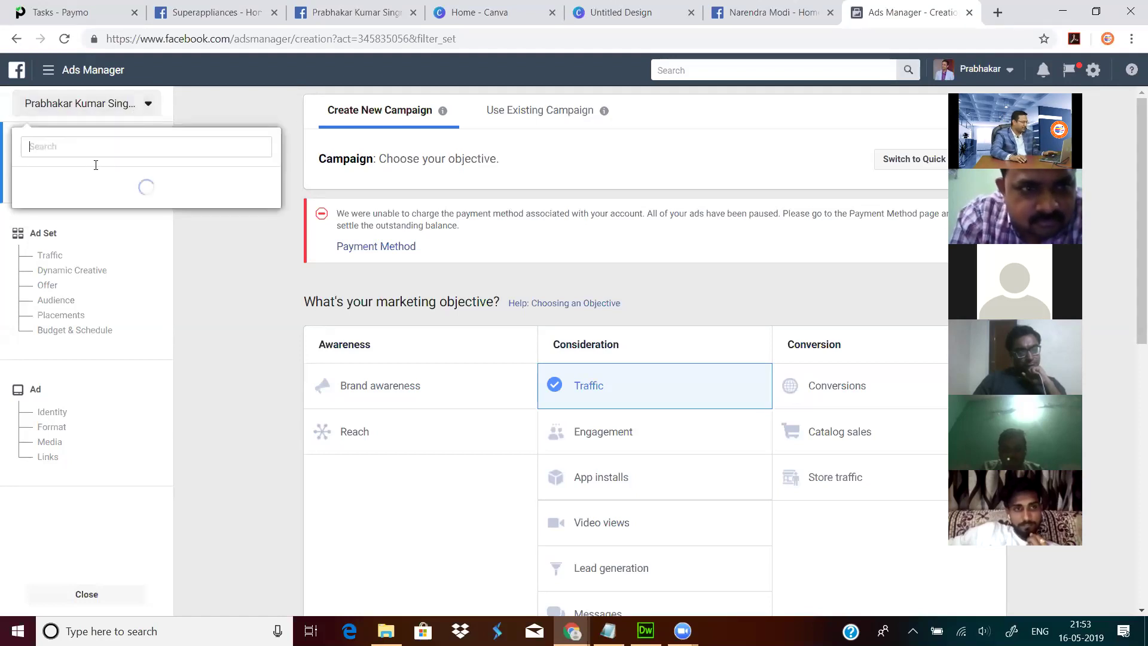
click(84, 267)
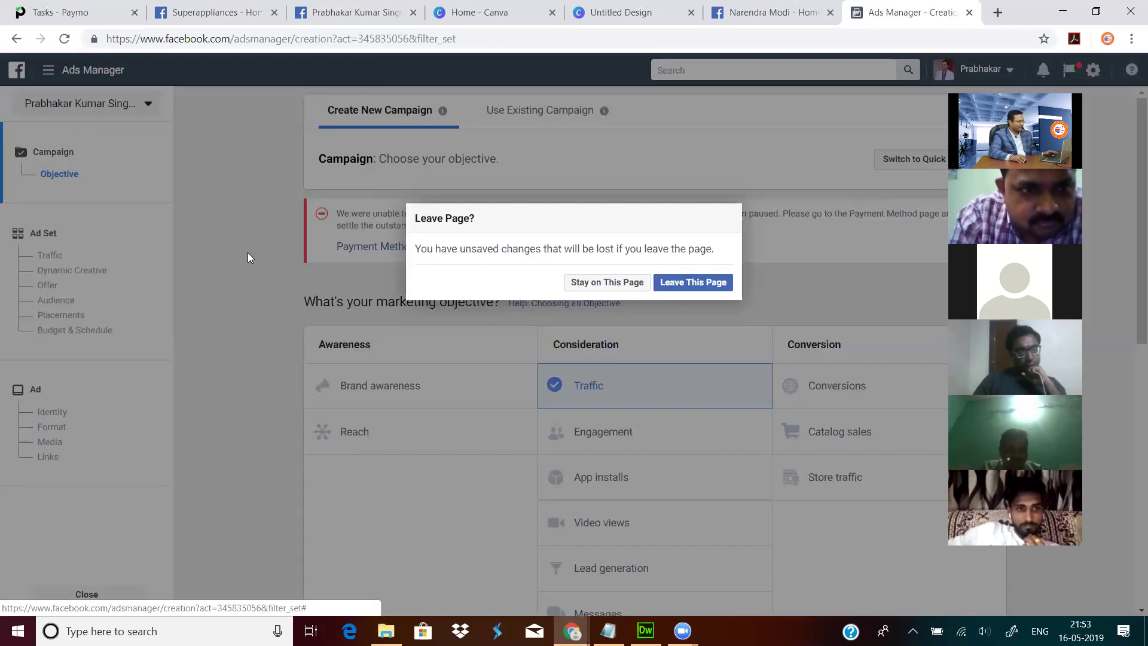
click(694, 282)
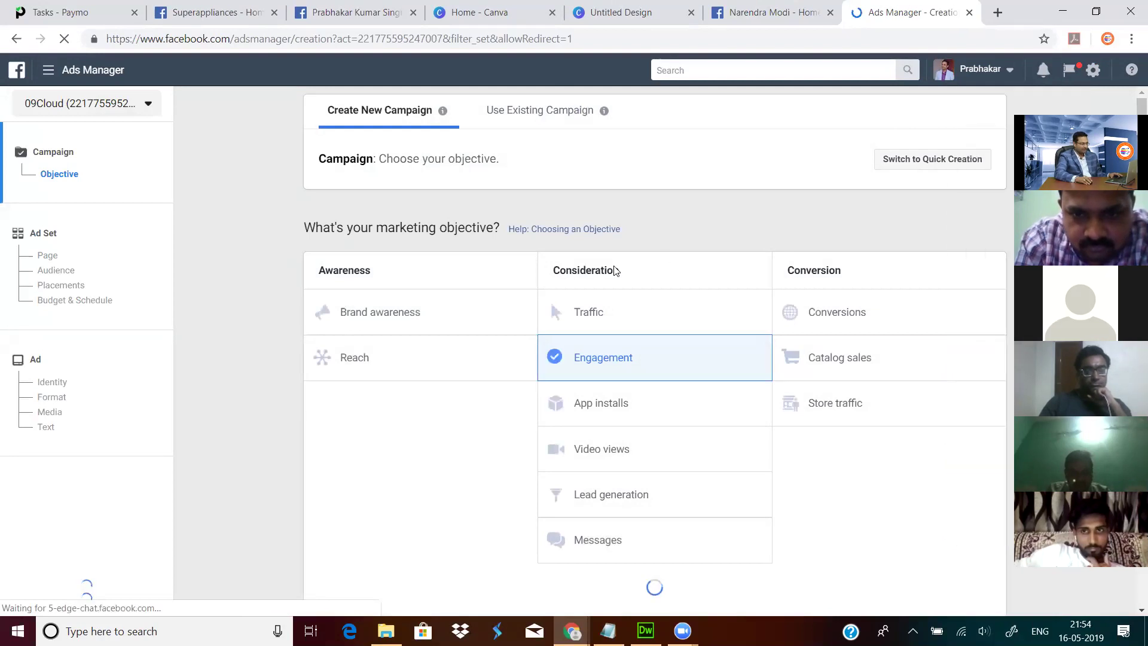
scroll(638, 240, down, 1)
scroll(630, 312, up, 1)
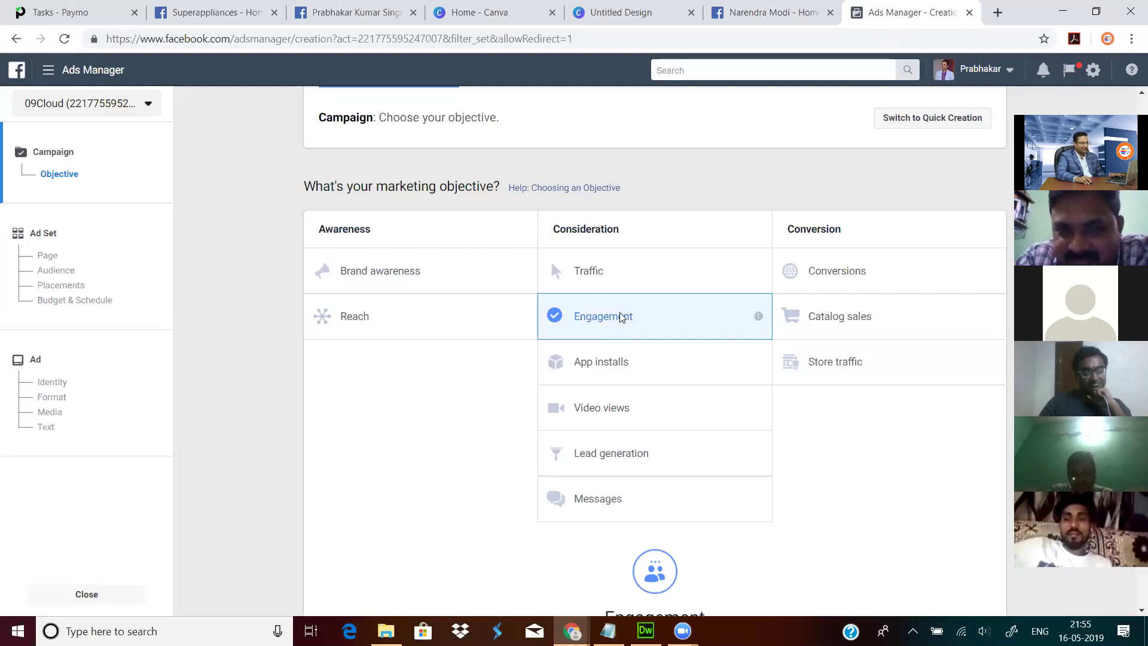
scroll(622, 316, down, 1)
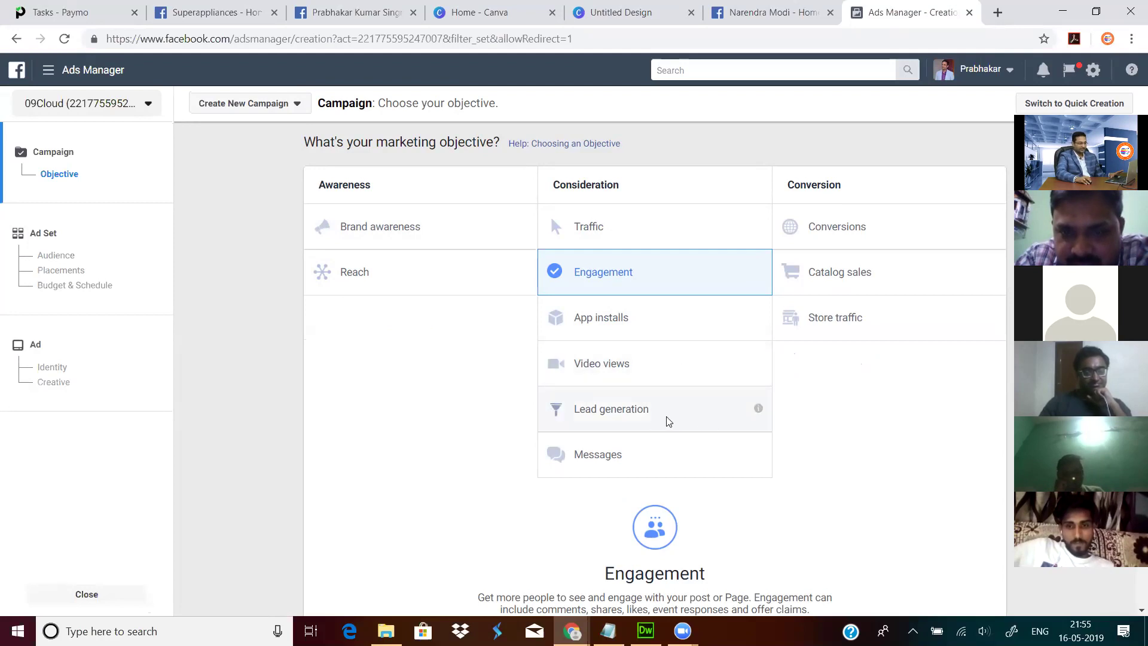
scroll(826, 422, down, 5)
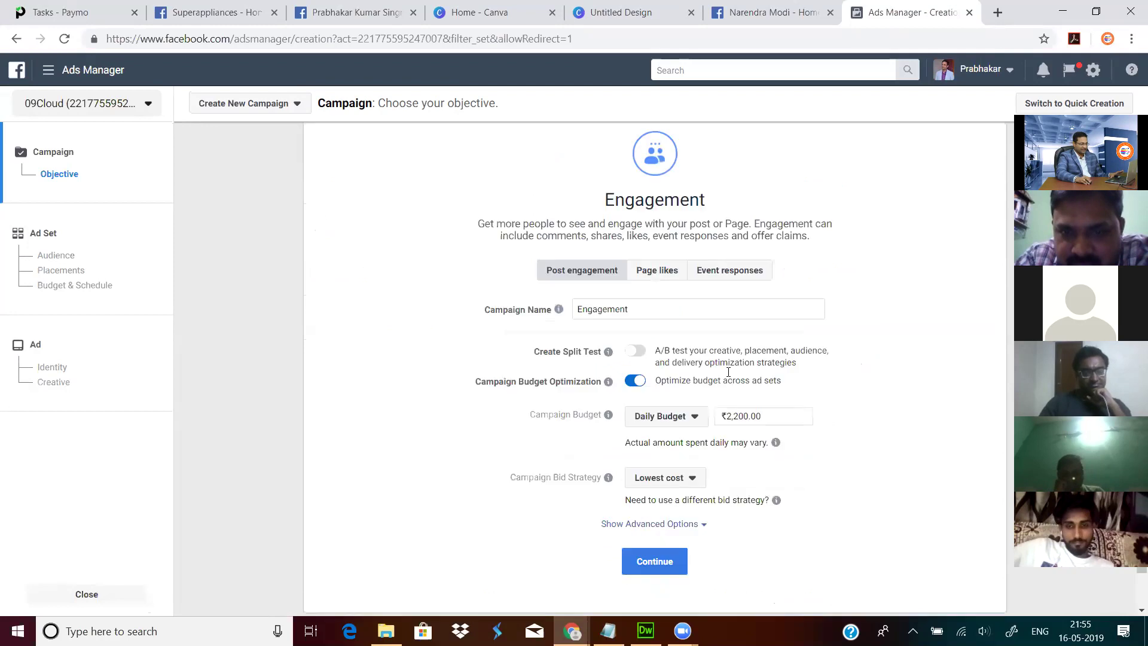
Make Page likes the engagement goal and enter '09Cloud Solutions' as the campaign name.
click(657, 272)
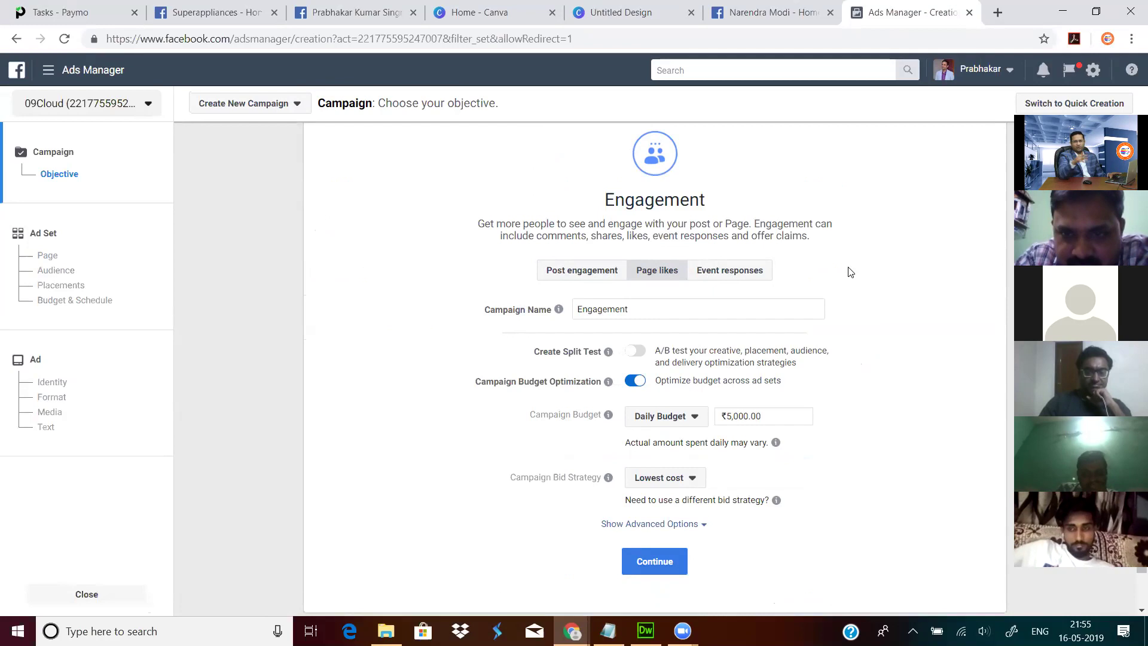
drag(718, 311, 574, 317)
mouse_move(565, 317)
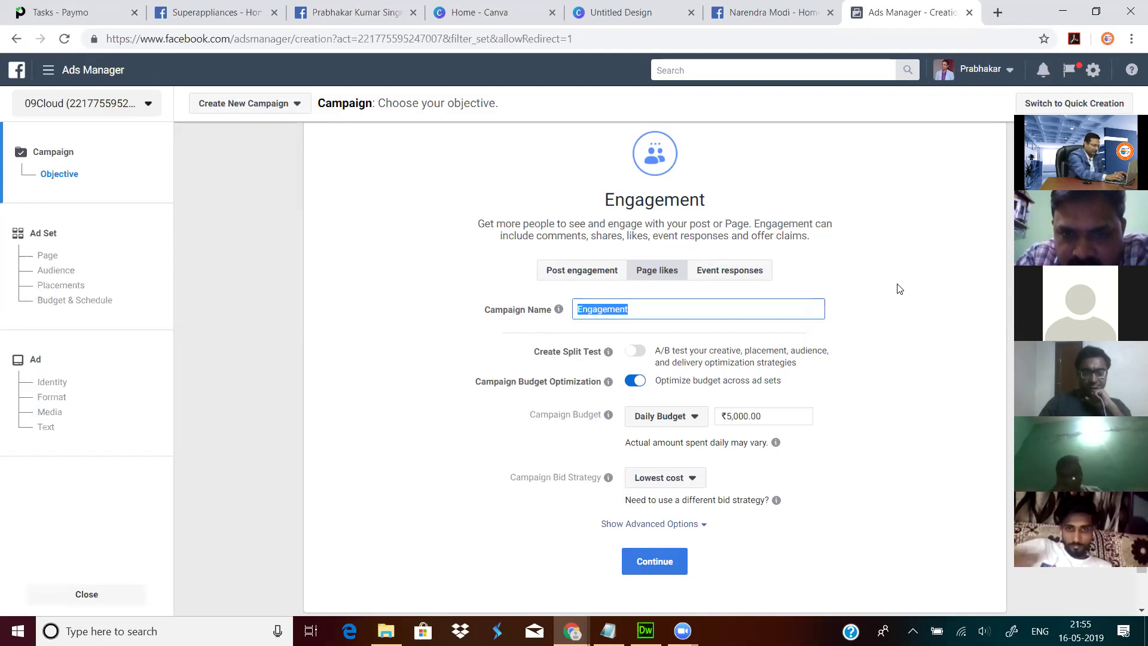
text(0)
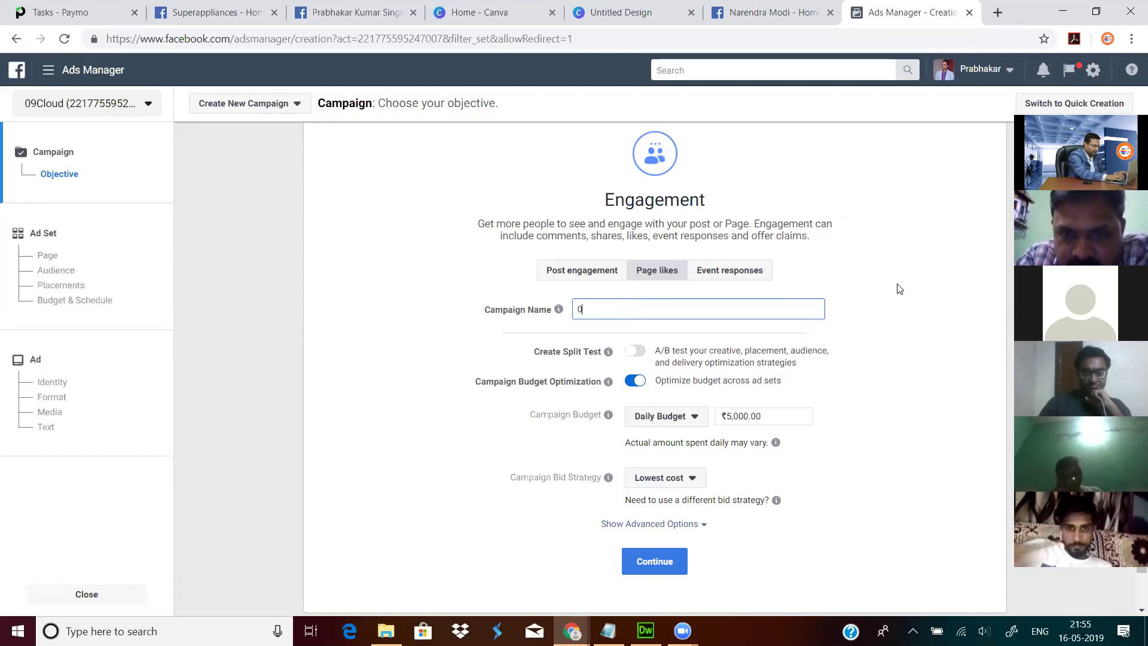
text(9Cloud Solutions)
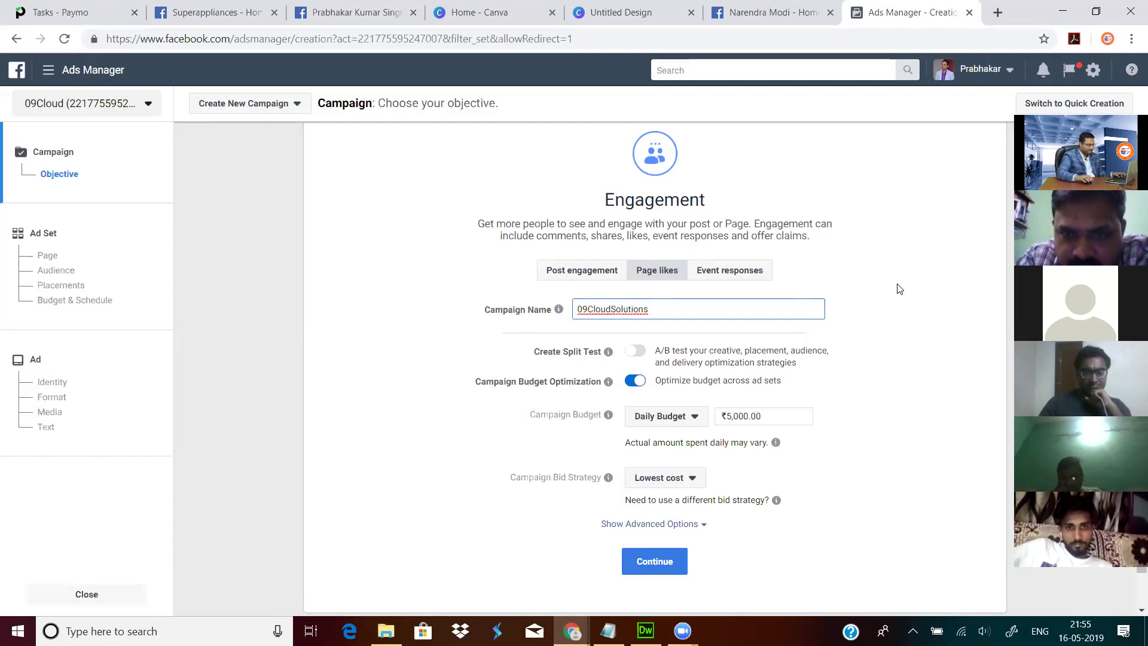
click(776, 348)
Complete the campaign name as '09CloudSolutions Test1' and enter a 1000 daily budget.
scroll(663, 267, down, 1)
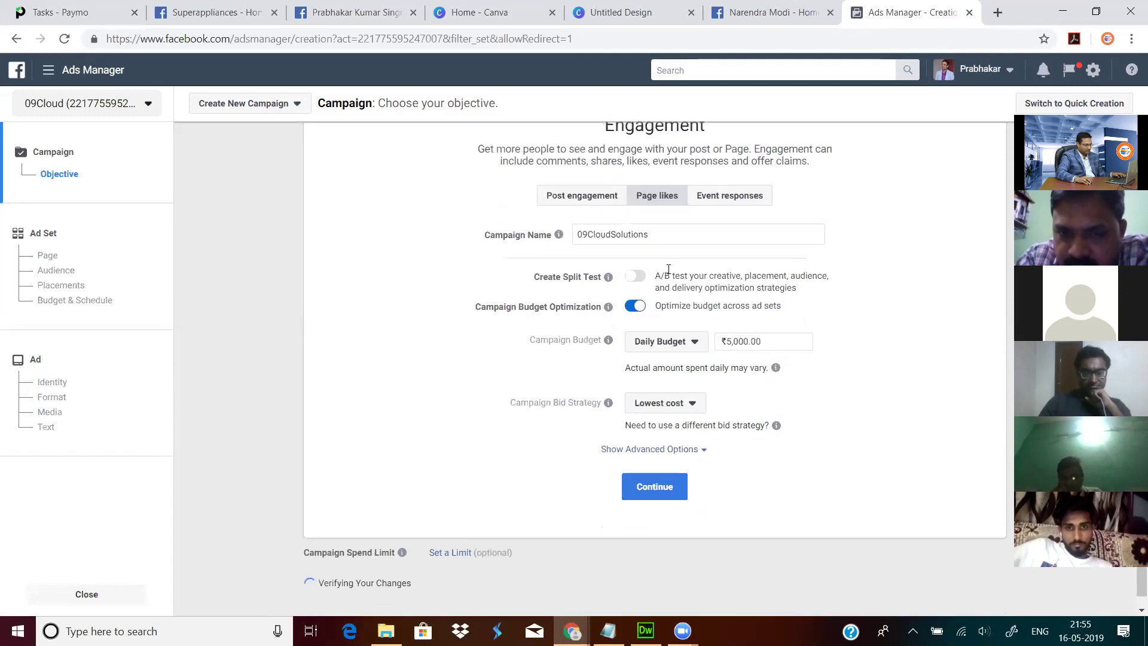
click(667, 240)
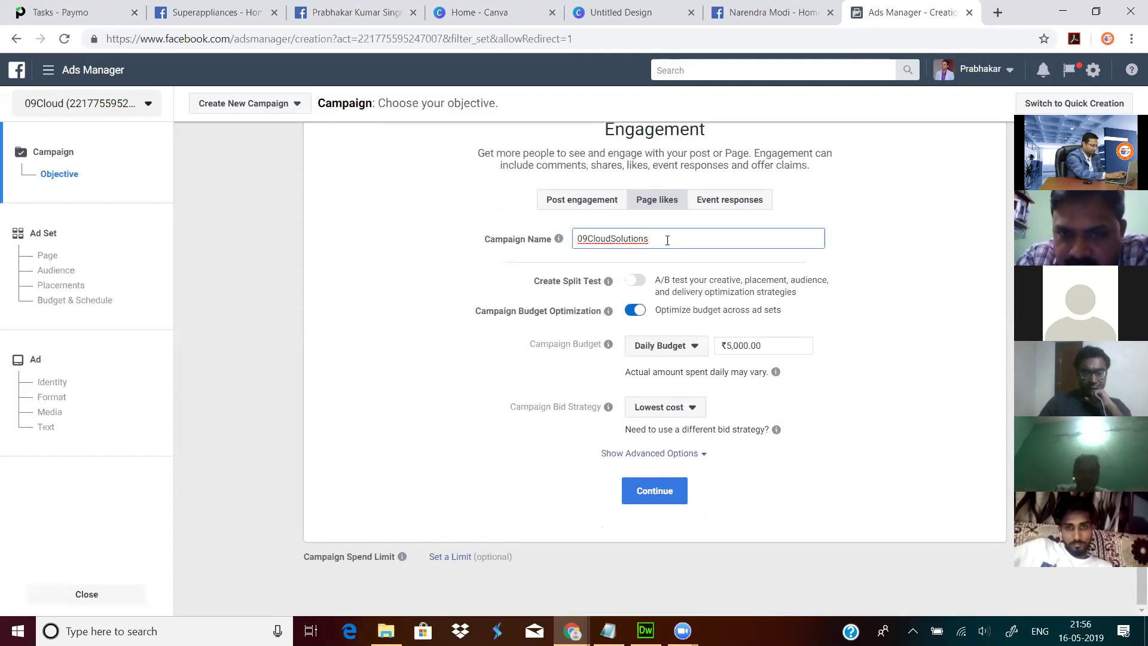
text(Test1)
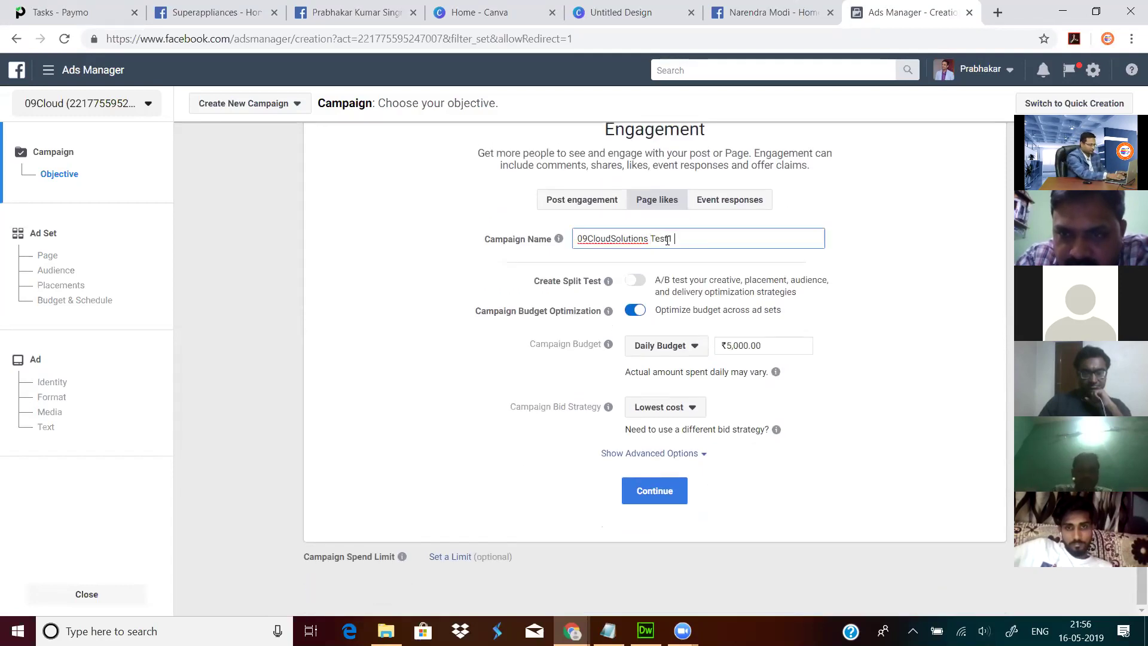
click(861, 242)
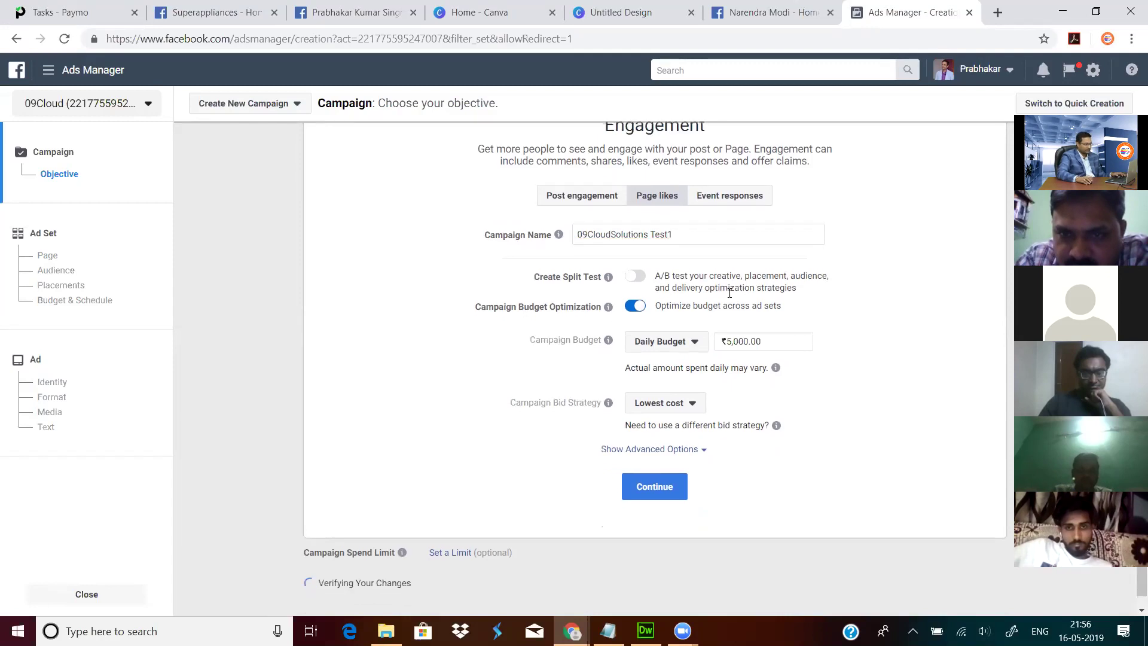
drag(773, 346, 691, 344)
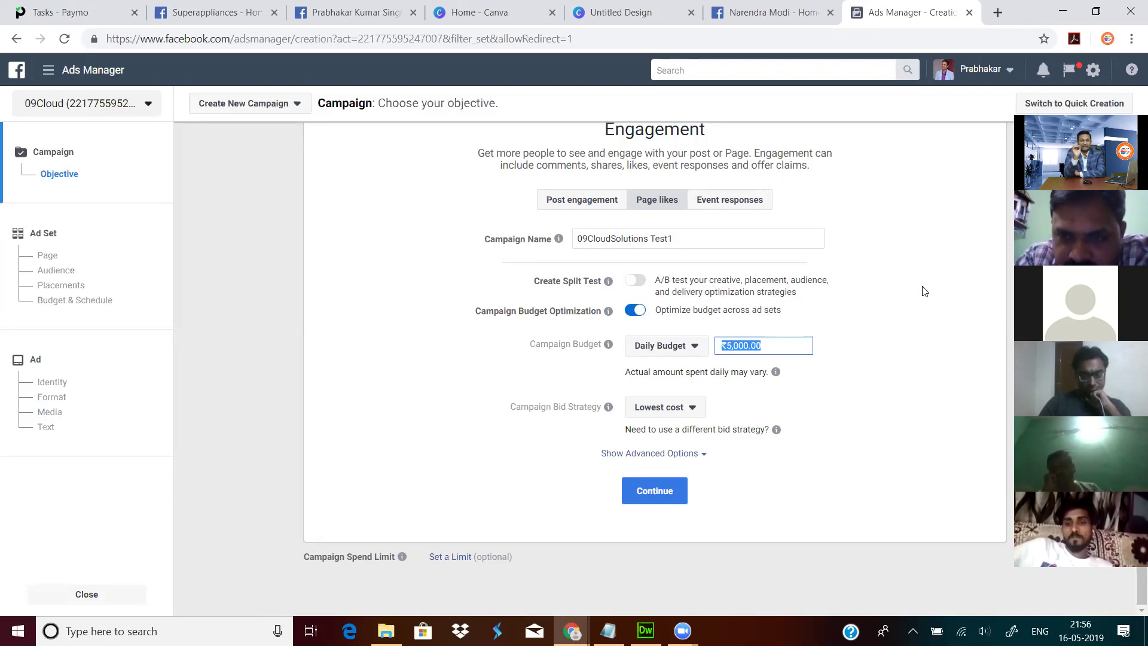
text(1000)
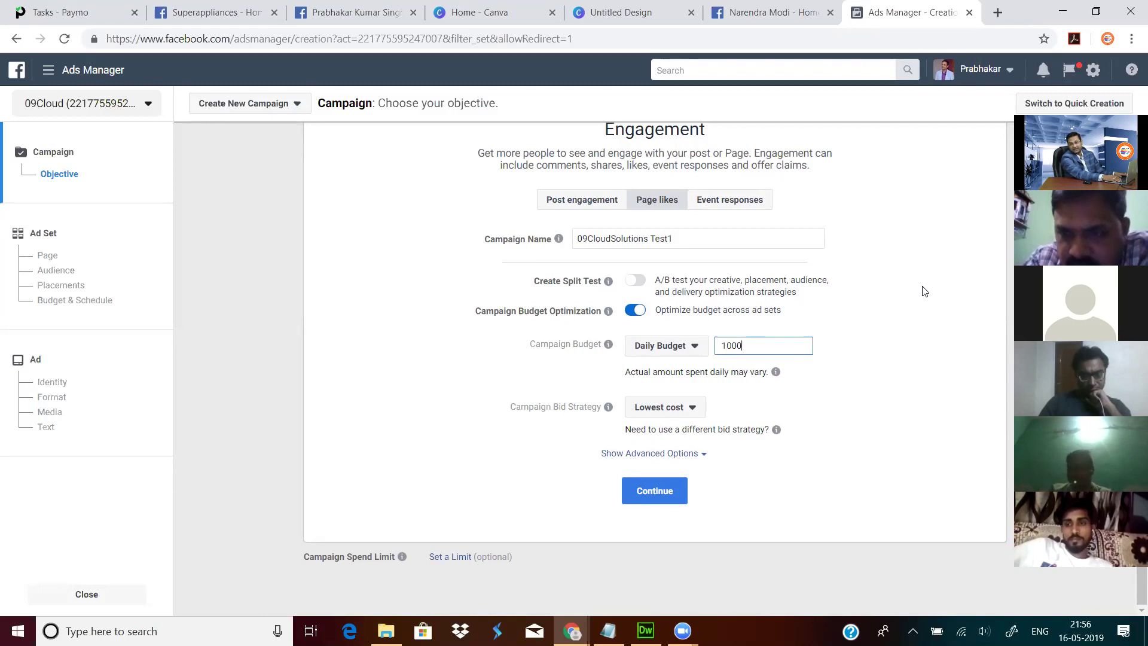
Change the campaign's daily budget amount to ₹1,500.00.
key(BackSpace)
key(BackSpace)
key(BackSpace)
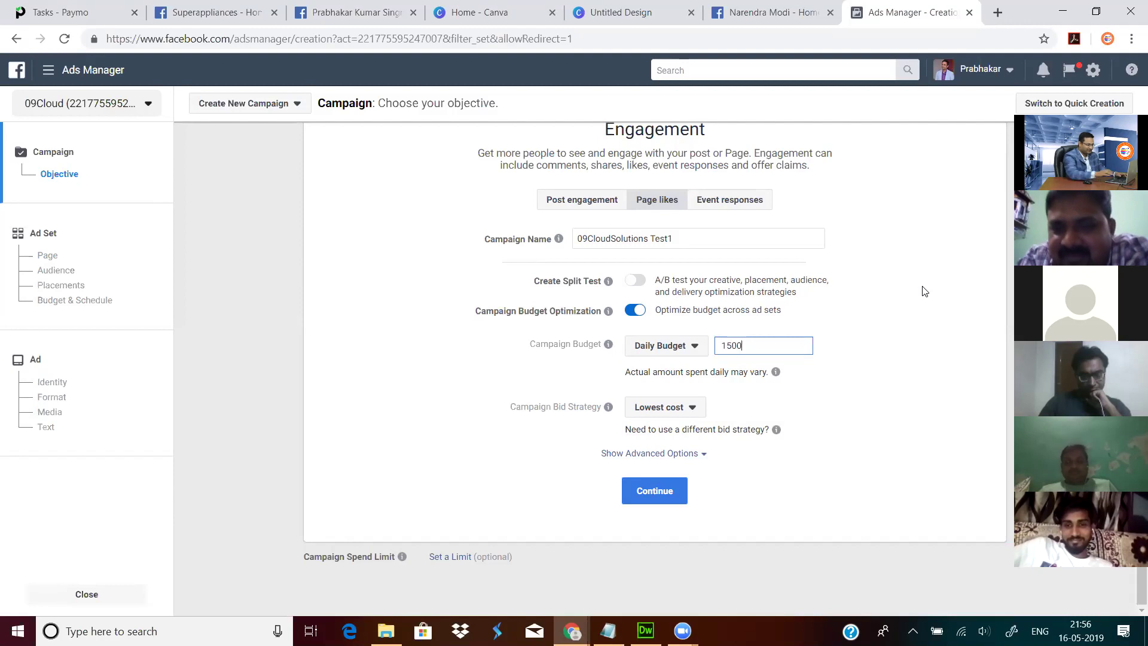
click(877, 305)
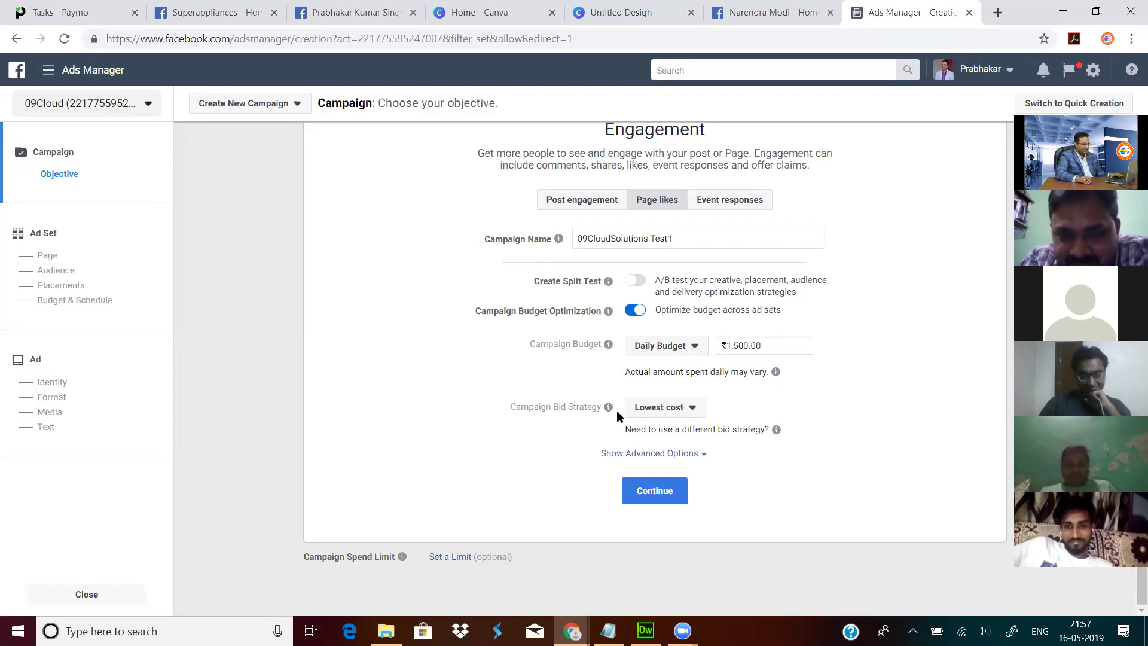
click(685, 411)
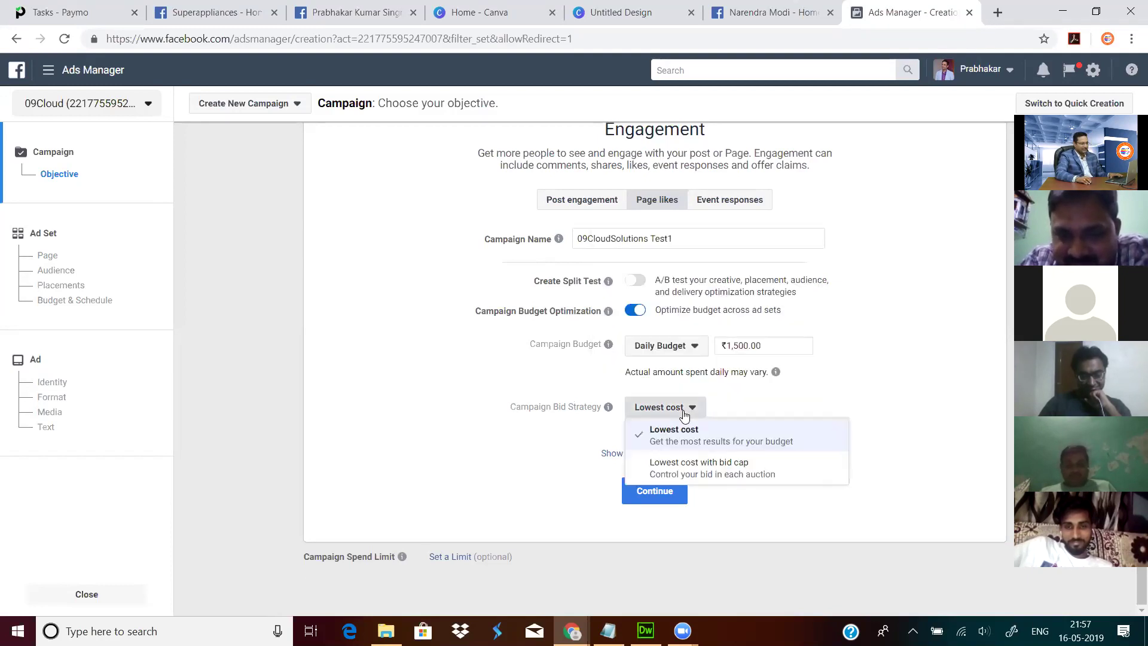
Try bid strategy choices, accept the amount reset, and settle on Lowest cost.
click(699, 470)
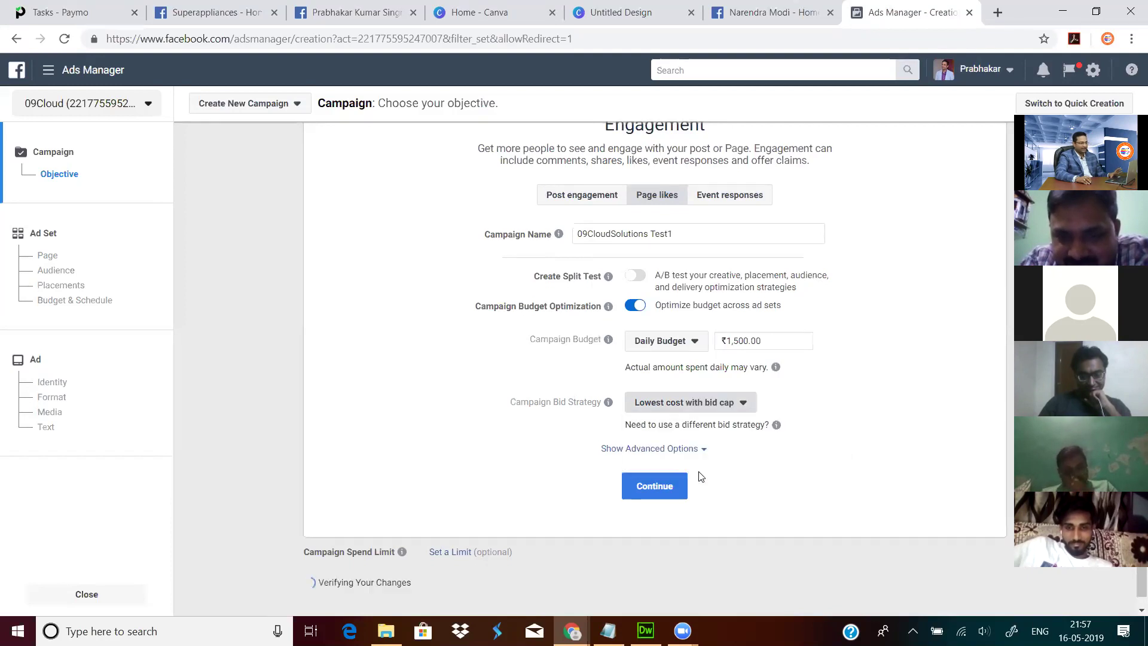
click(724, 408)
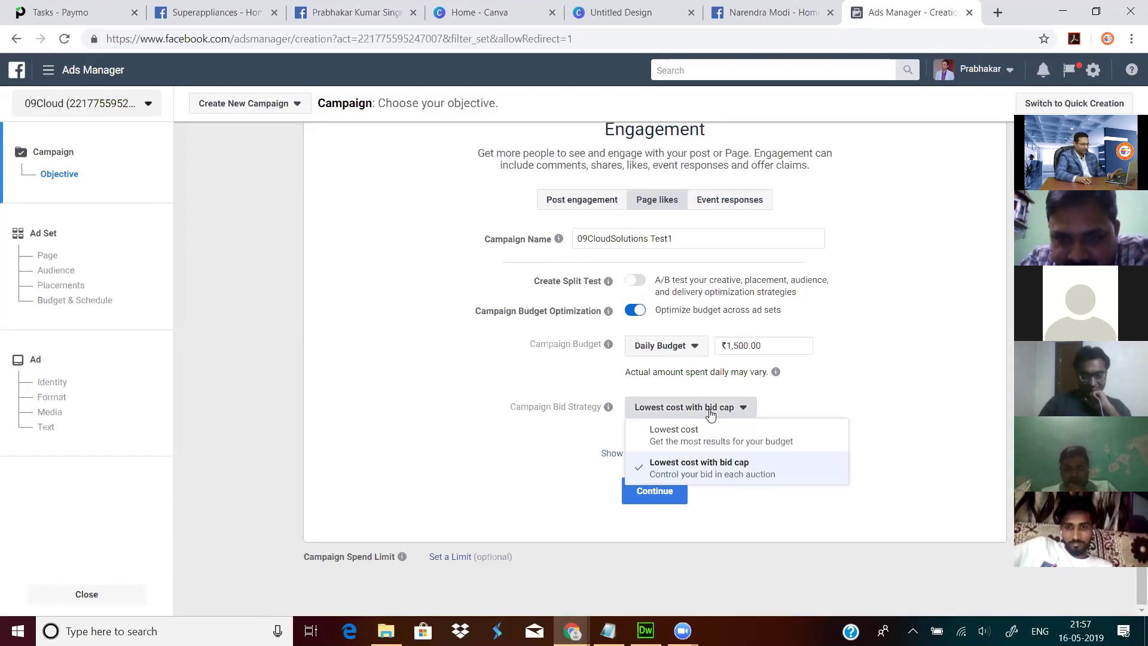
click(687, 442)
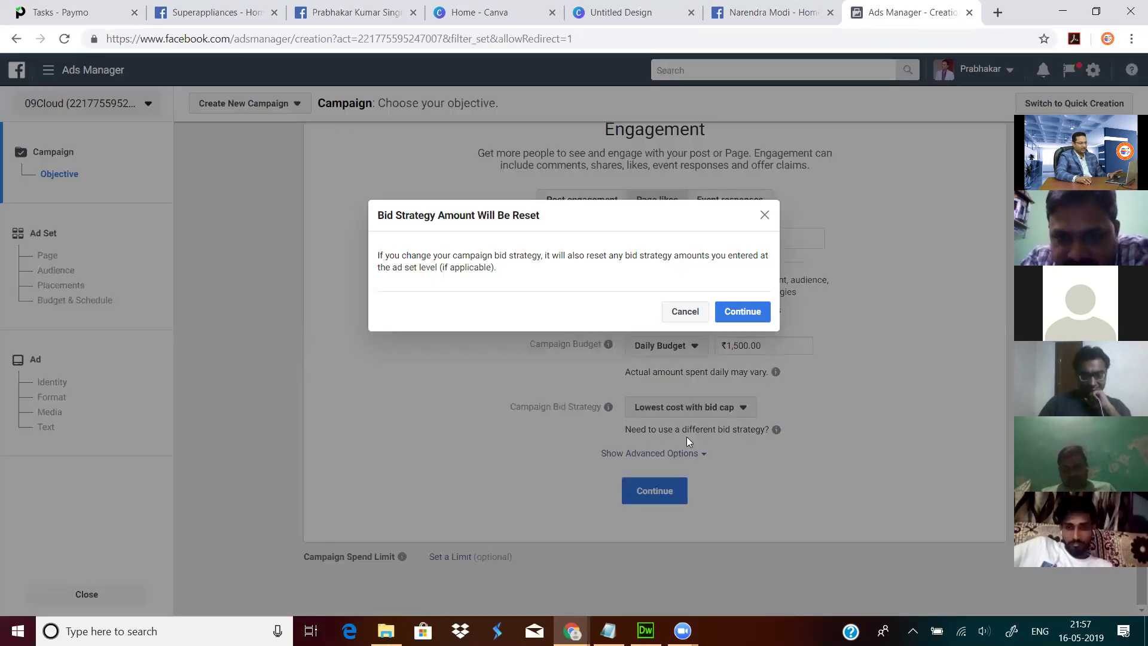
click(742, 317)
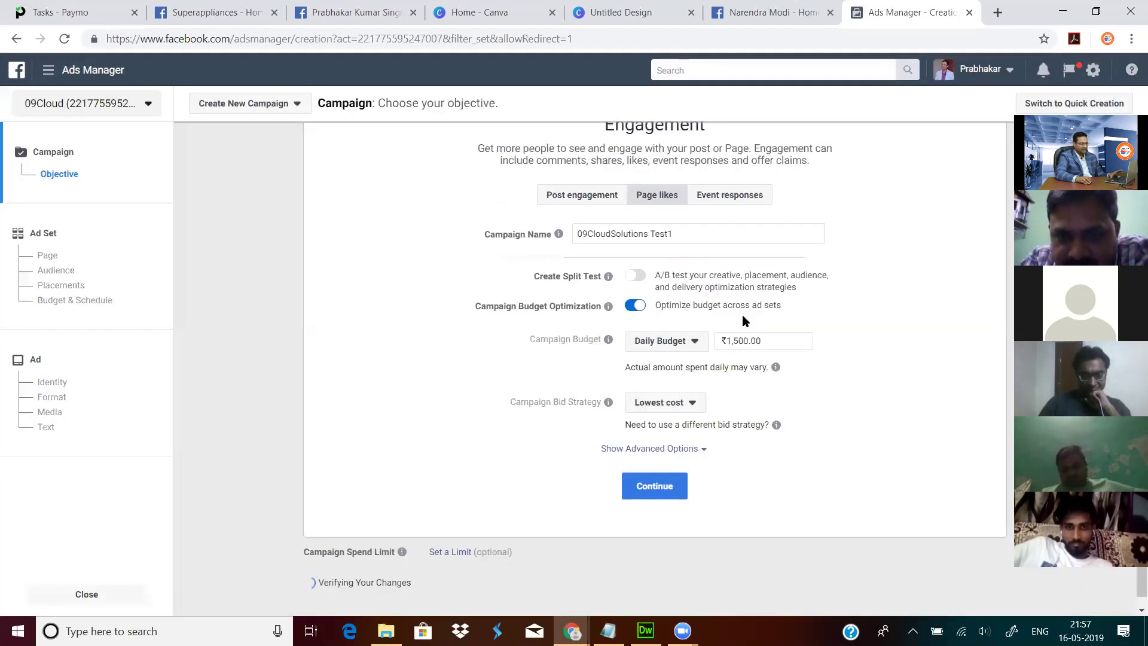
click(697, 406)
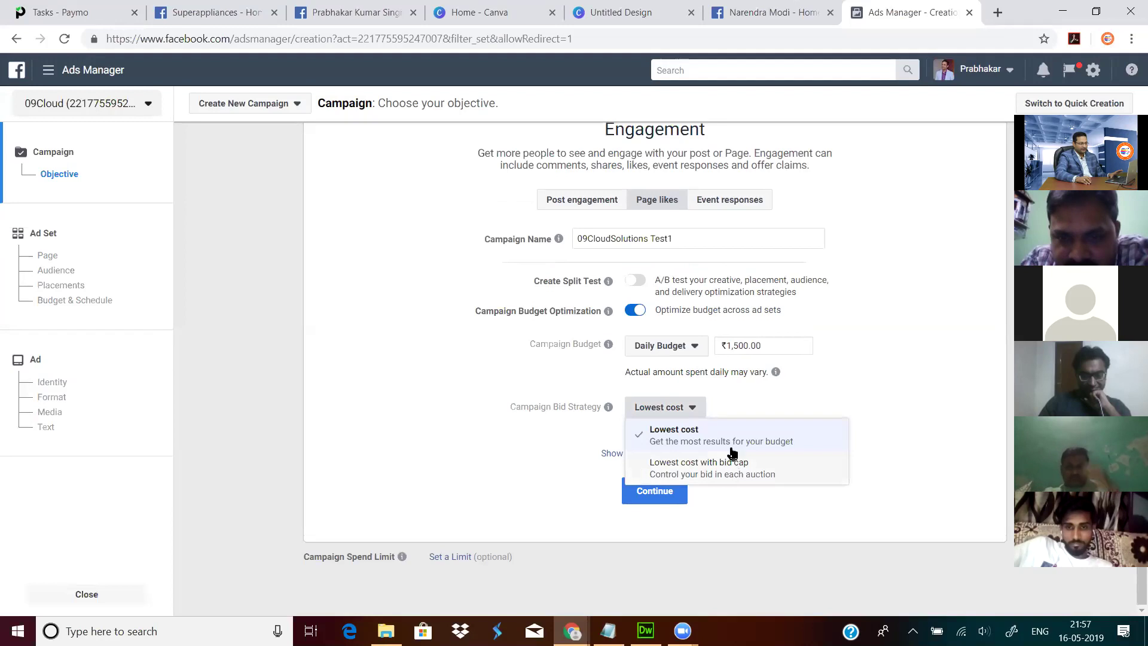
click(678, 444)
In advanced options, choose Lowest cost with bid cap and continue to the ad set.
click(661, 454)
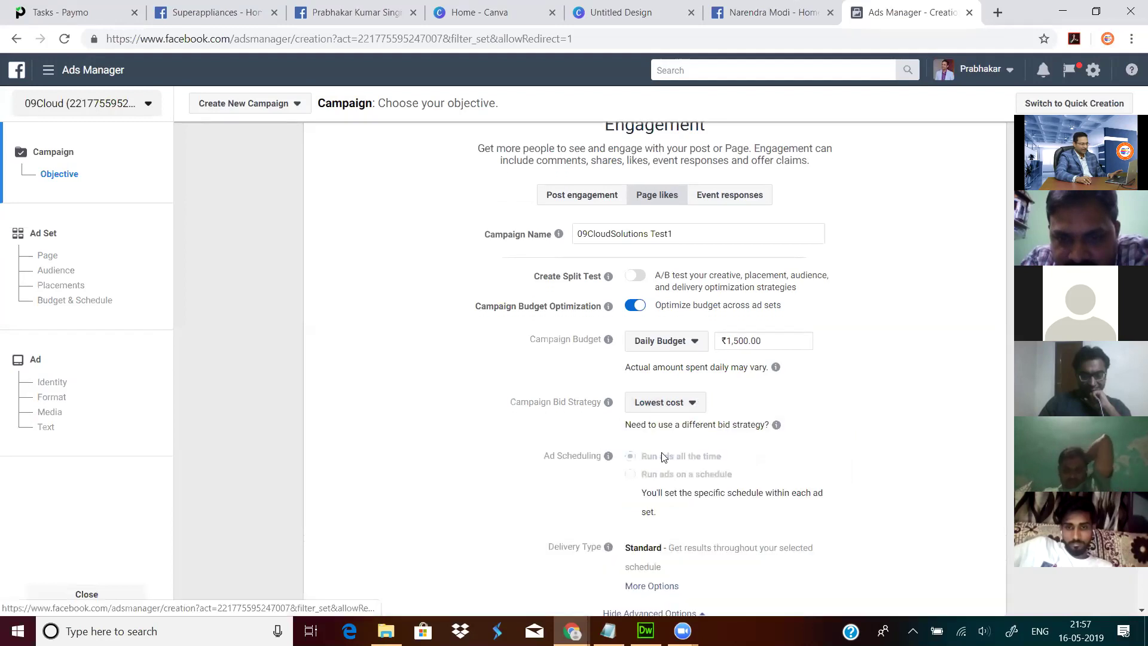
scroll(728, 441, down, 3)
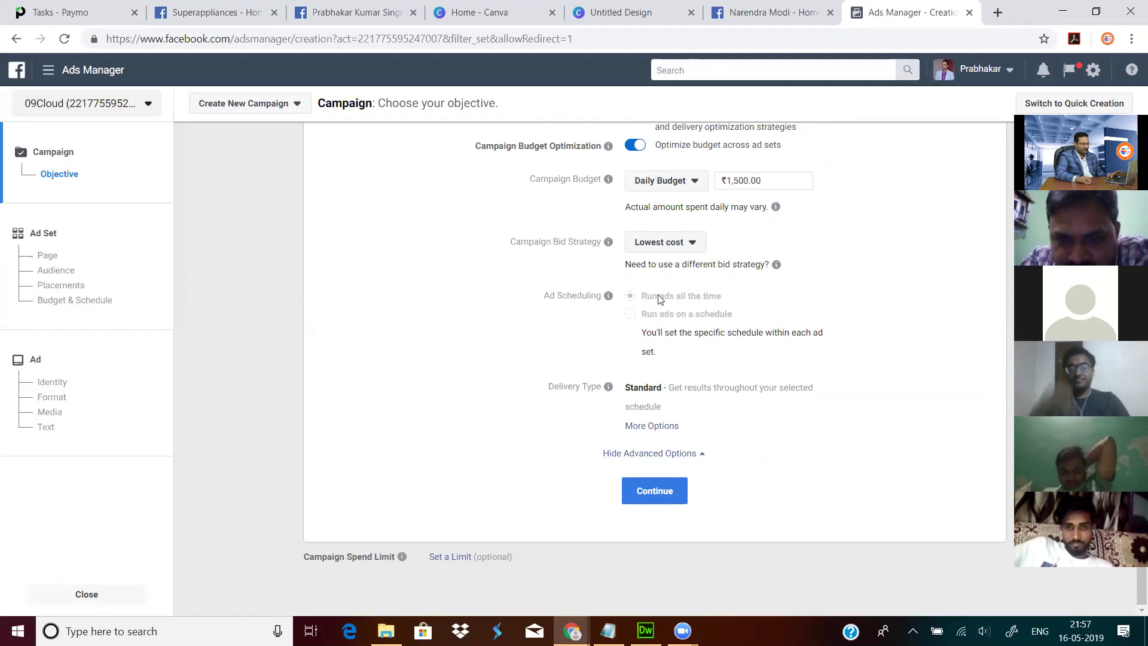
click(652, 428)
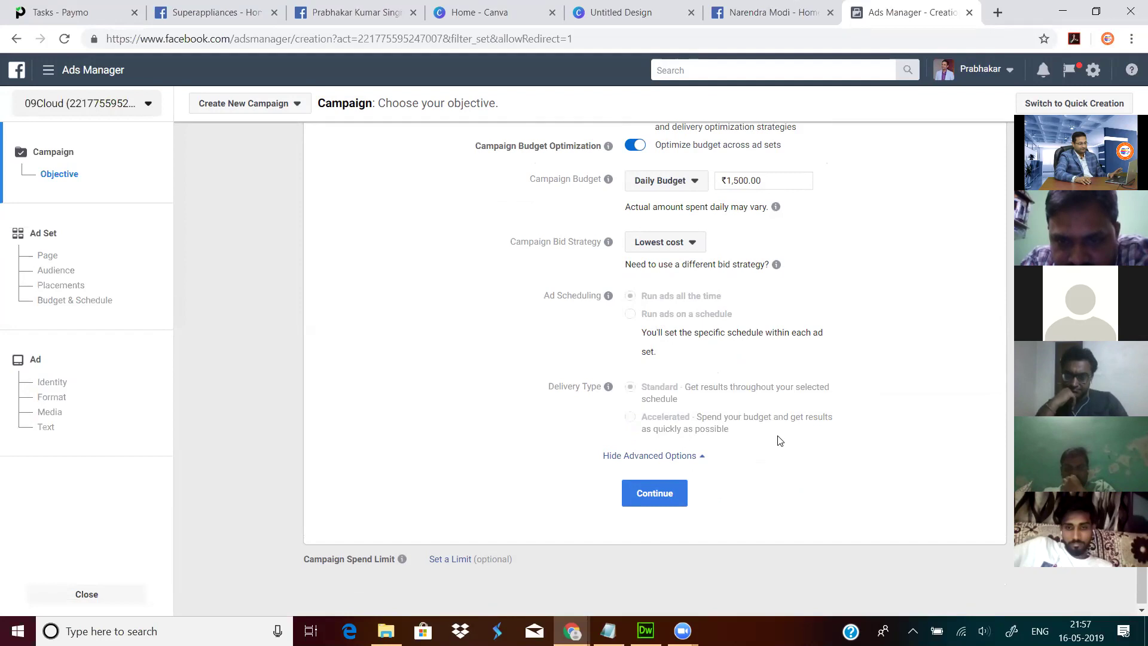
click(686, 243)
click(694, 305)
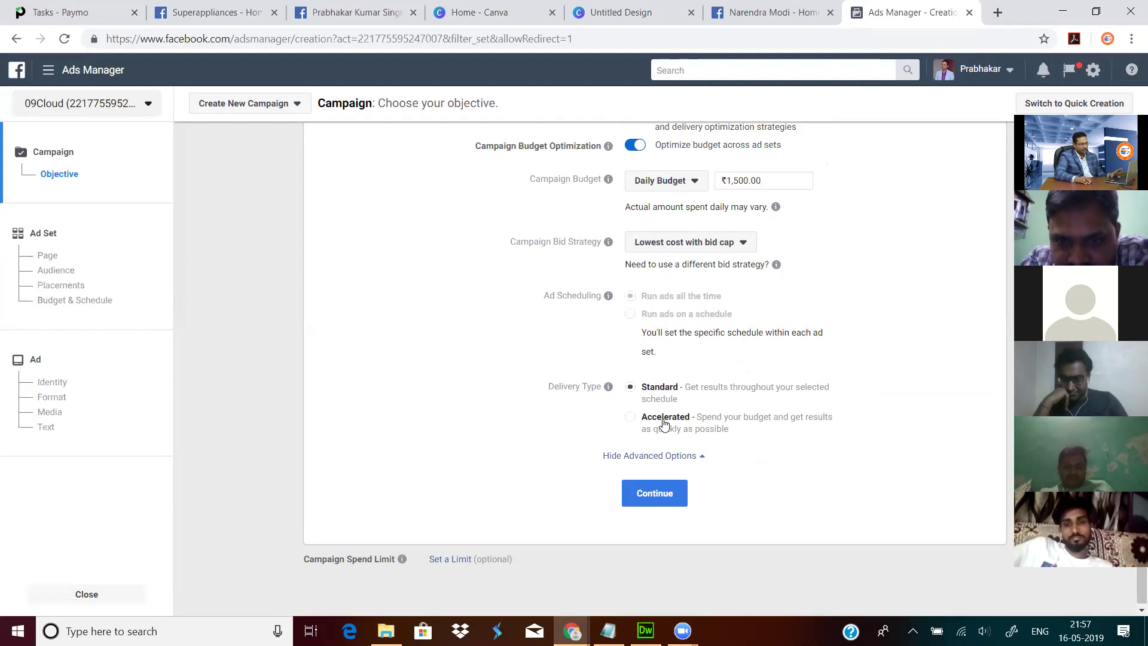
click(668, 456)
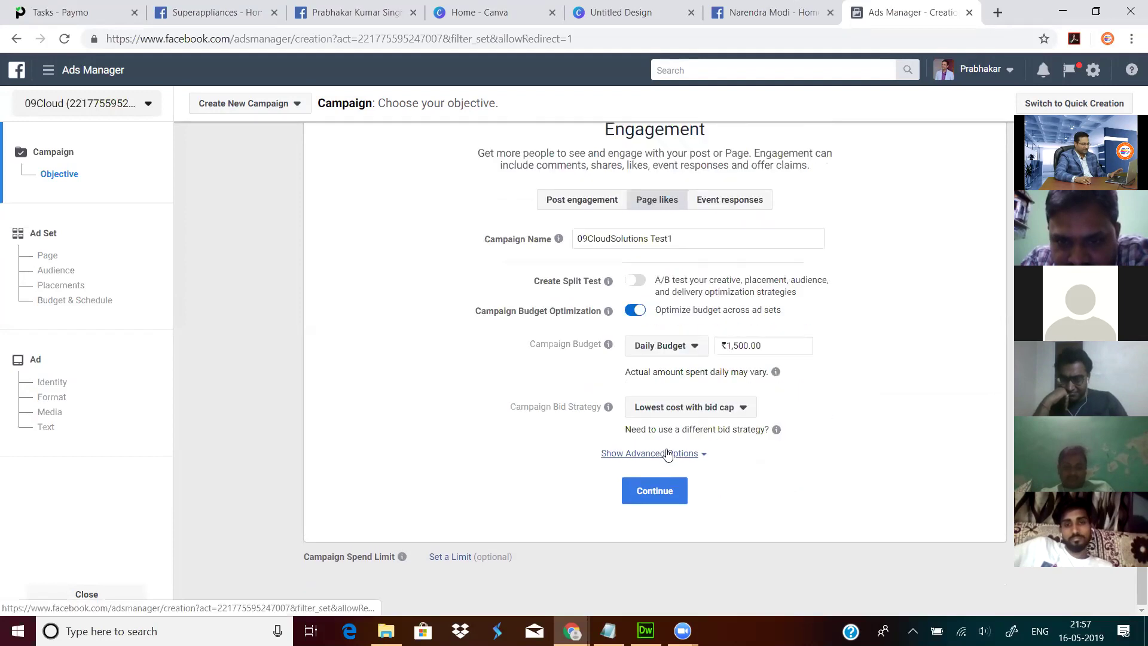
click(668, 456)
click(682, 490)
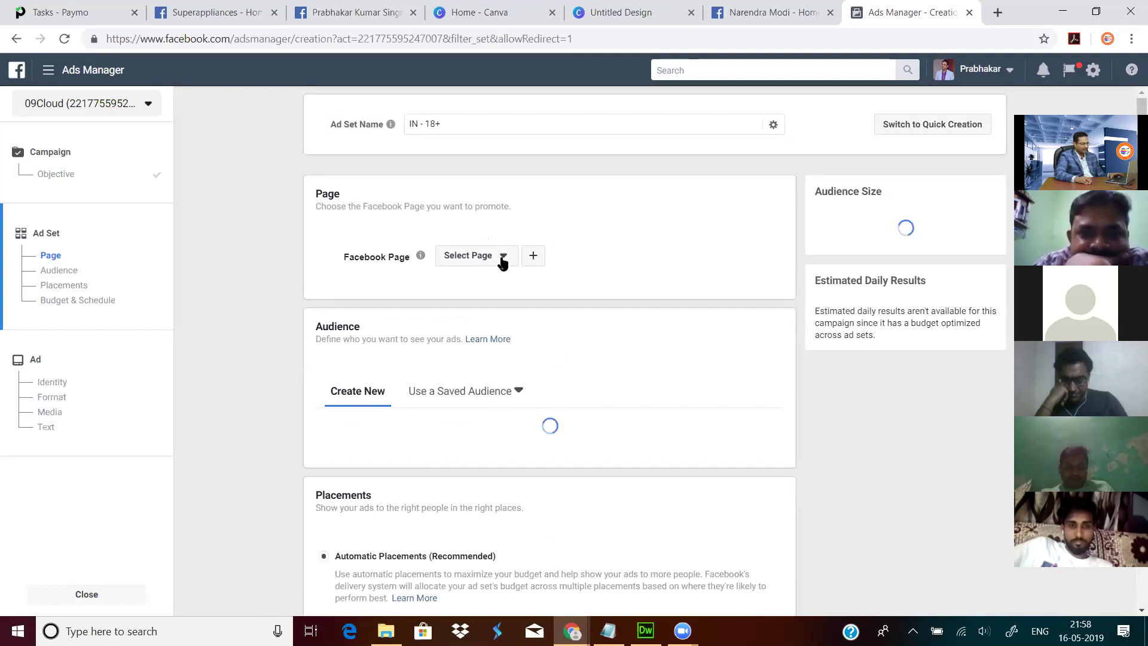
Promote the 09CloudSolutions Page and rename the ad set to 18+.
click(502, 258)
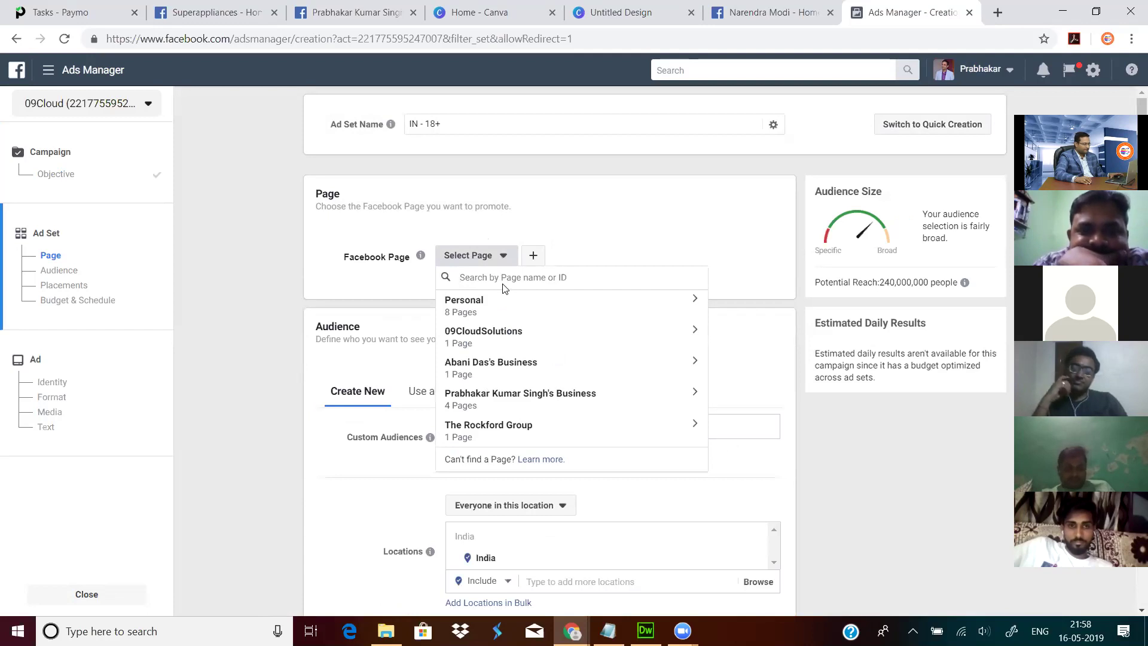
click(504, 338)
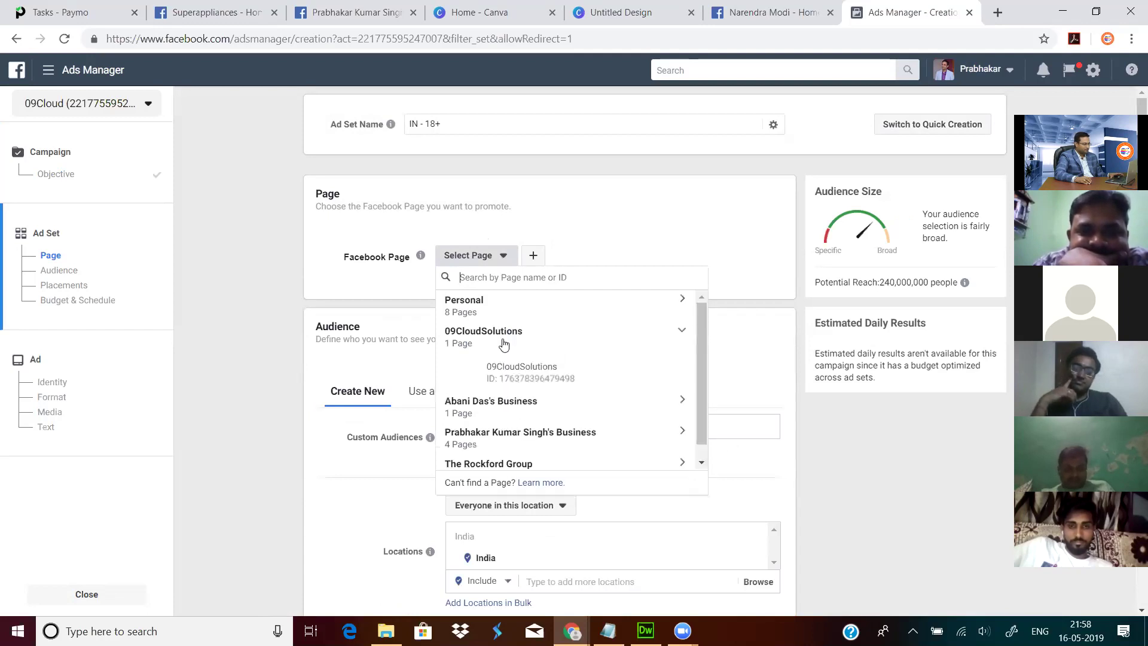
click(526, 377)
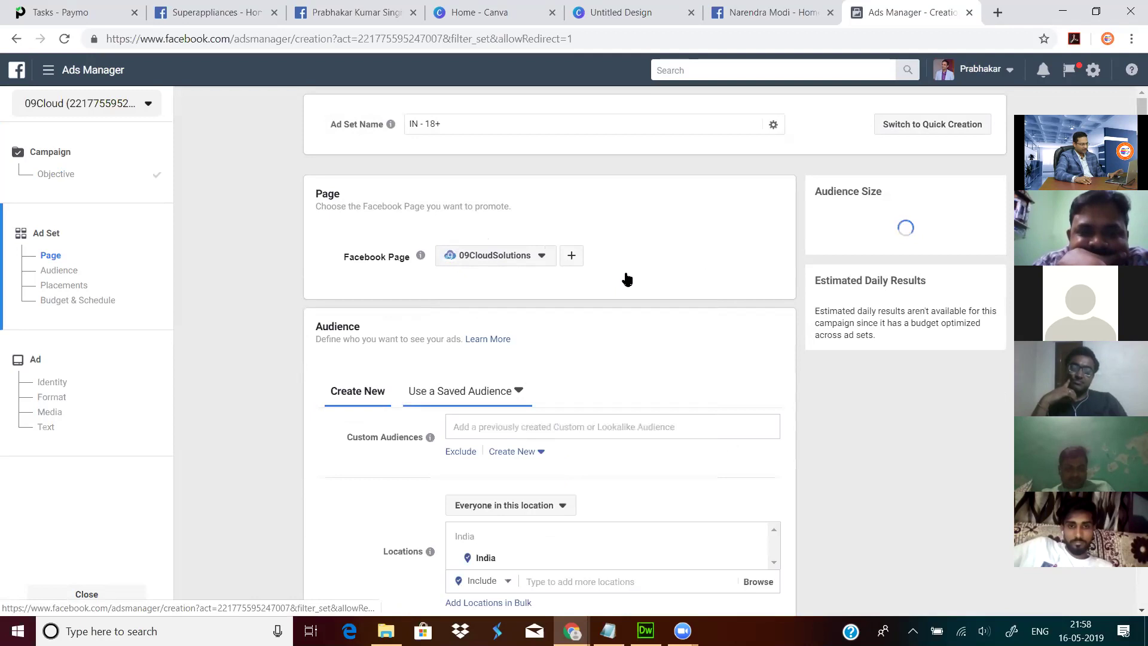
click(512, 124)
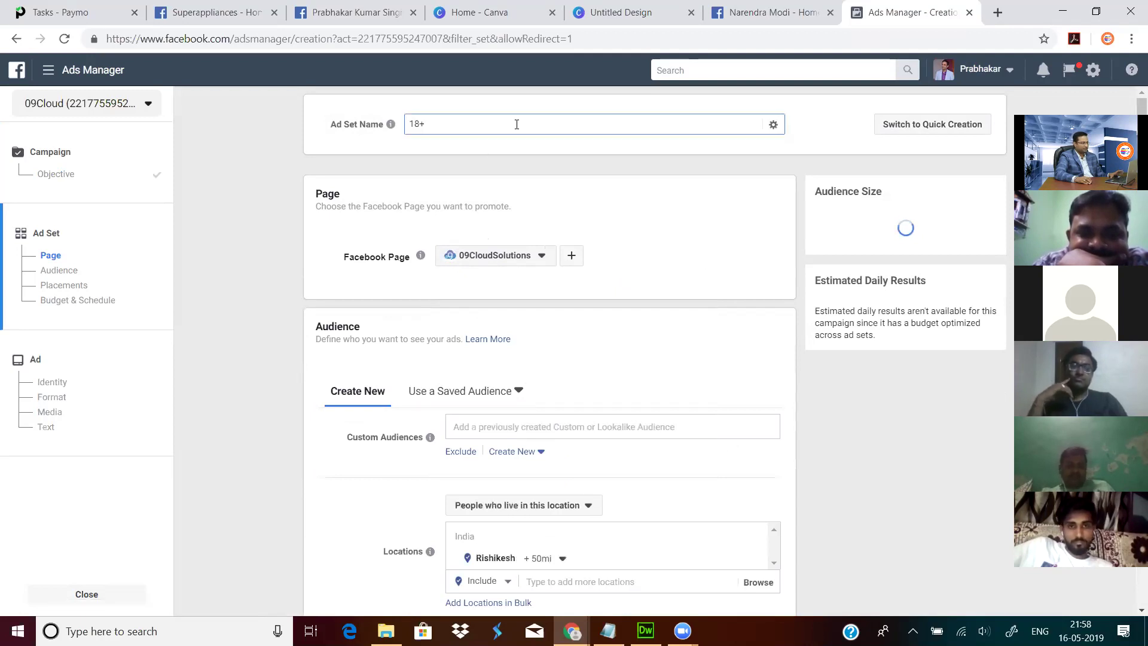
click(244, 142)
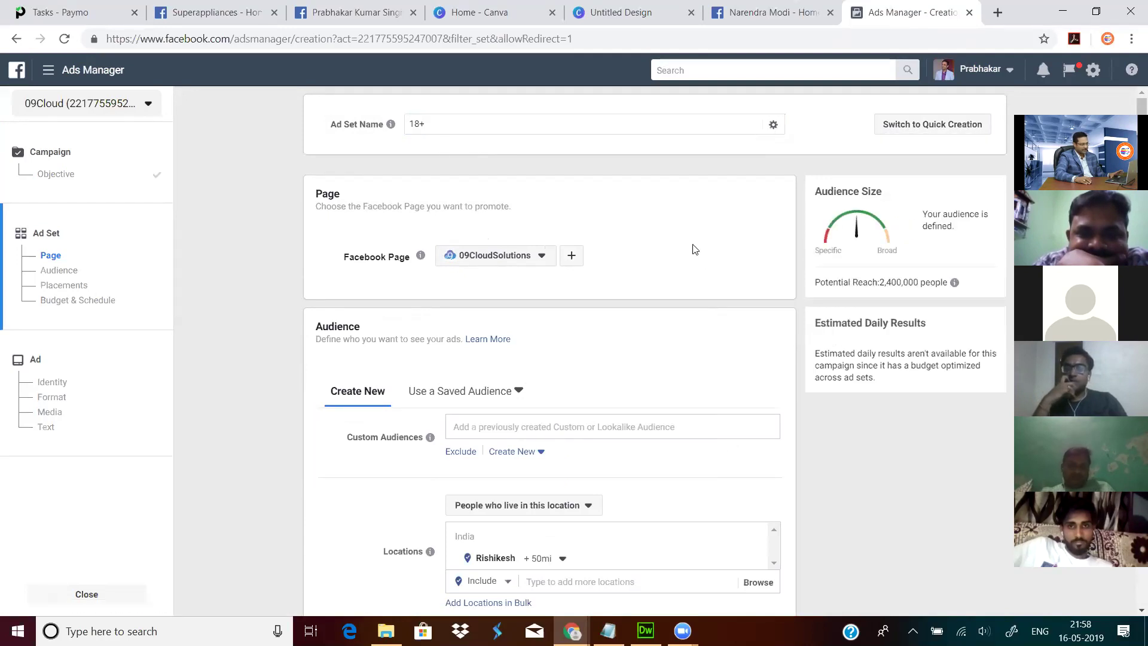
scroll(693, 247, down, 2)
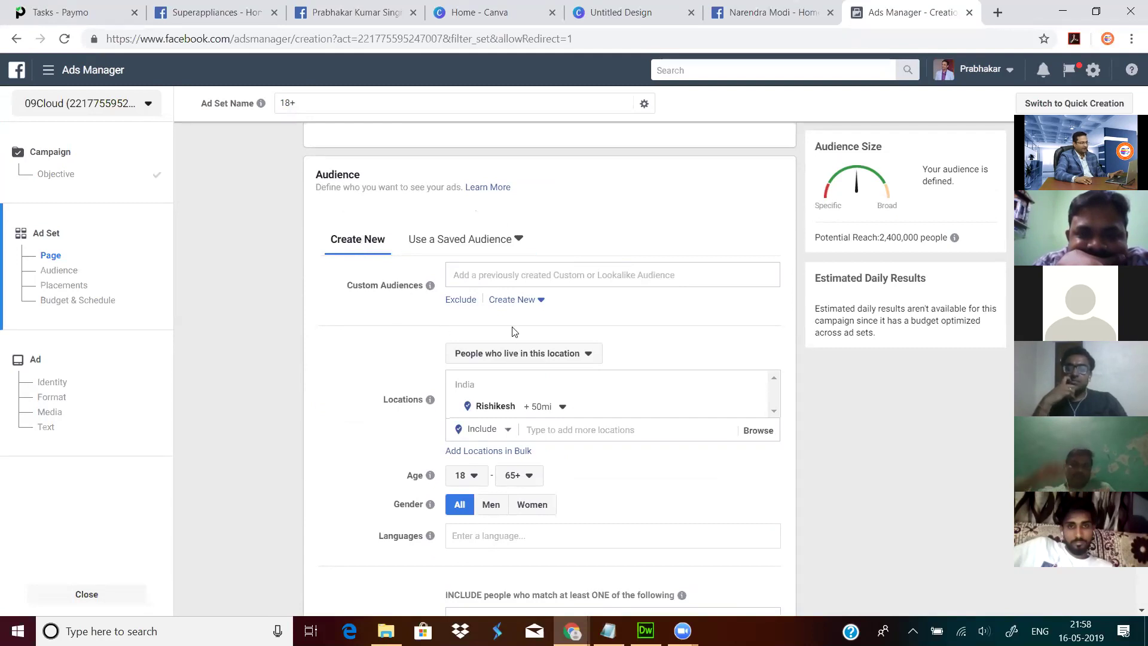
scroll(526, 331, down, 2)
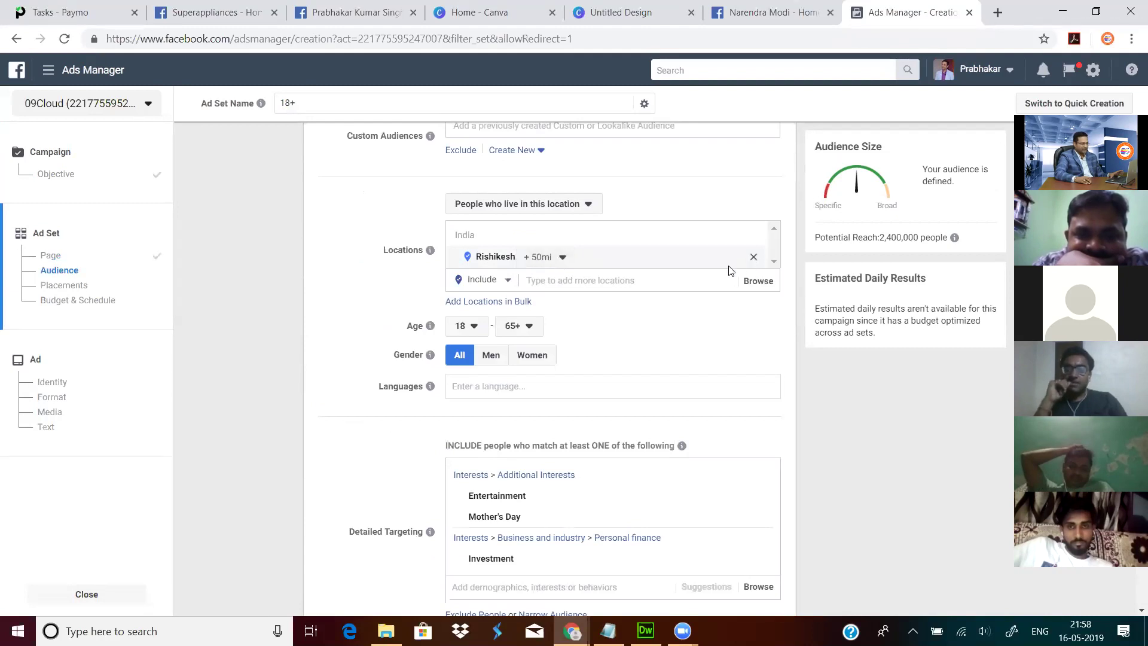
click(753, 257)
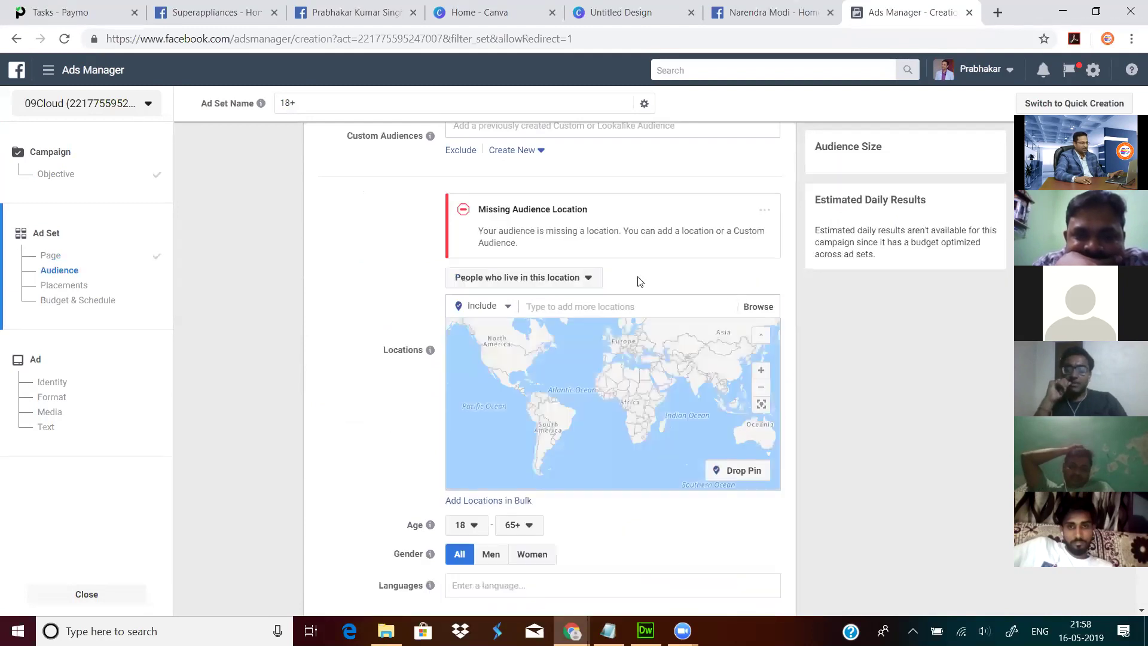
Add India, Nepal and Bangladesh as target countries in place of Rishikesh.
click(569, 310)
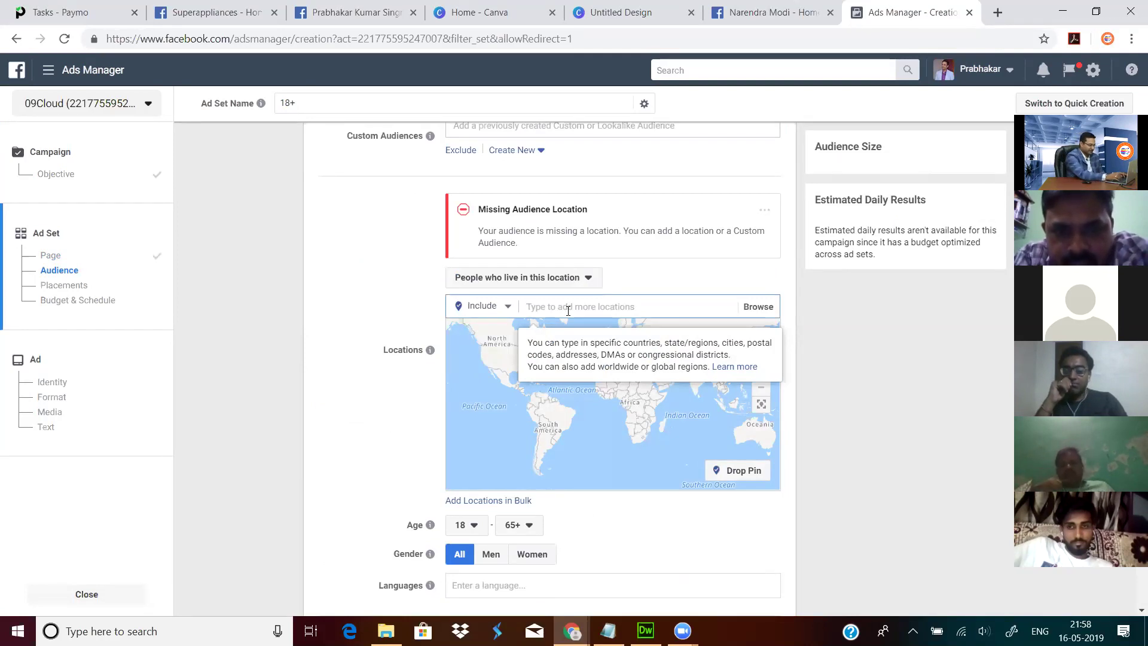
text(india)
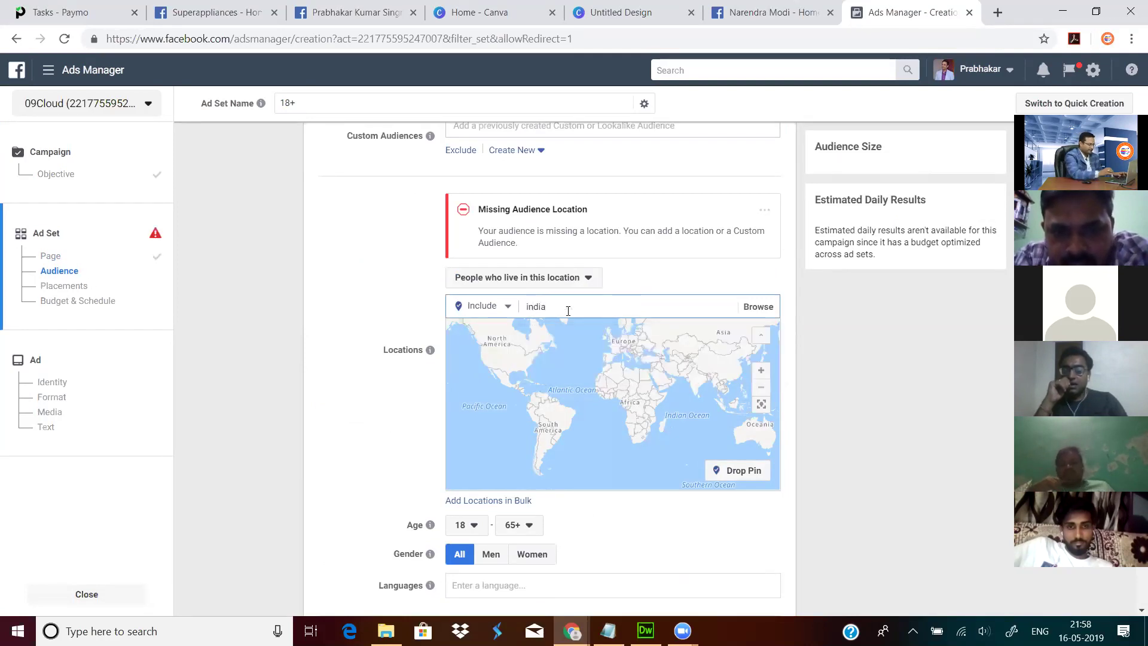
click(552, 334)
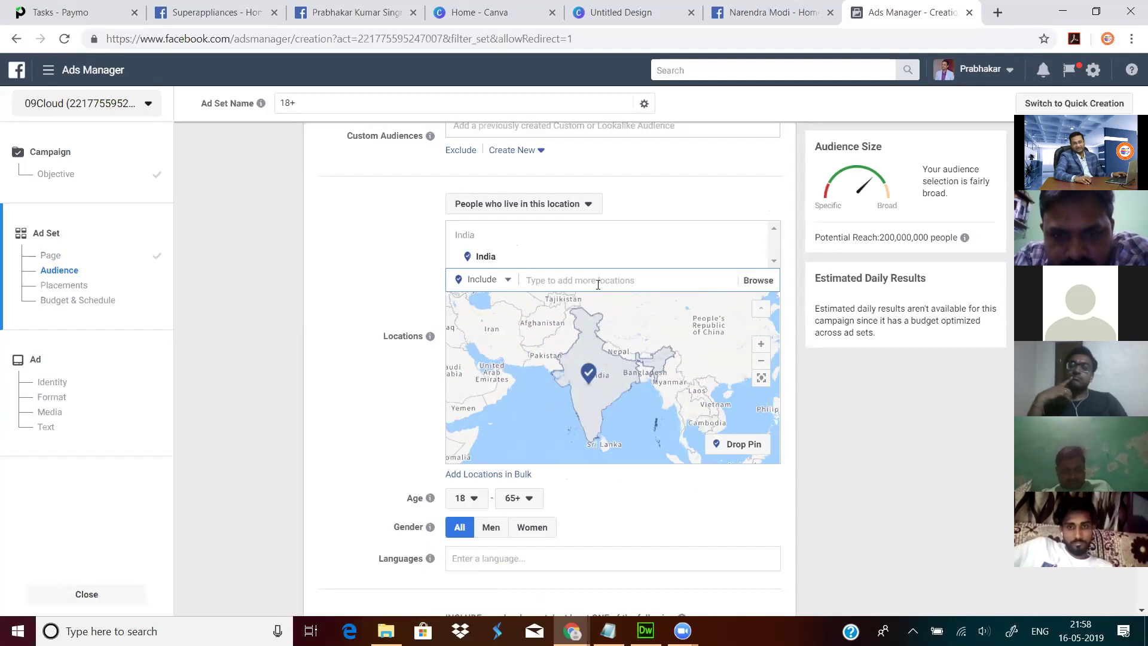
text(nepa)
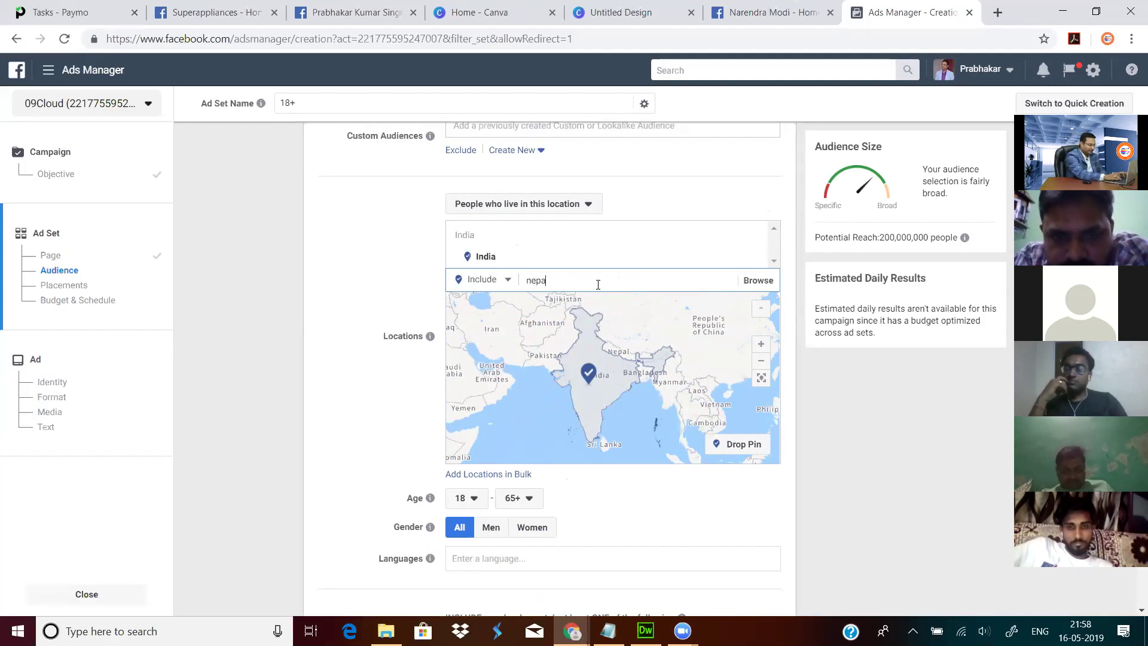
text(l)
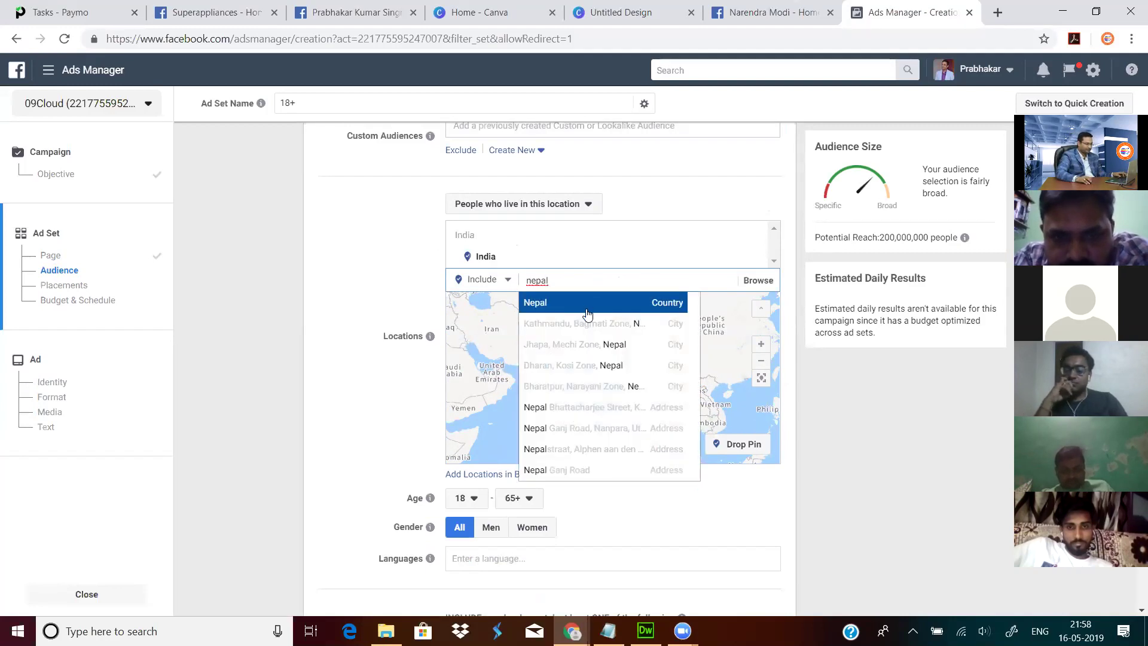
key(Return)
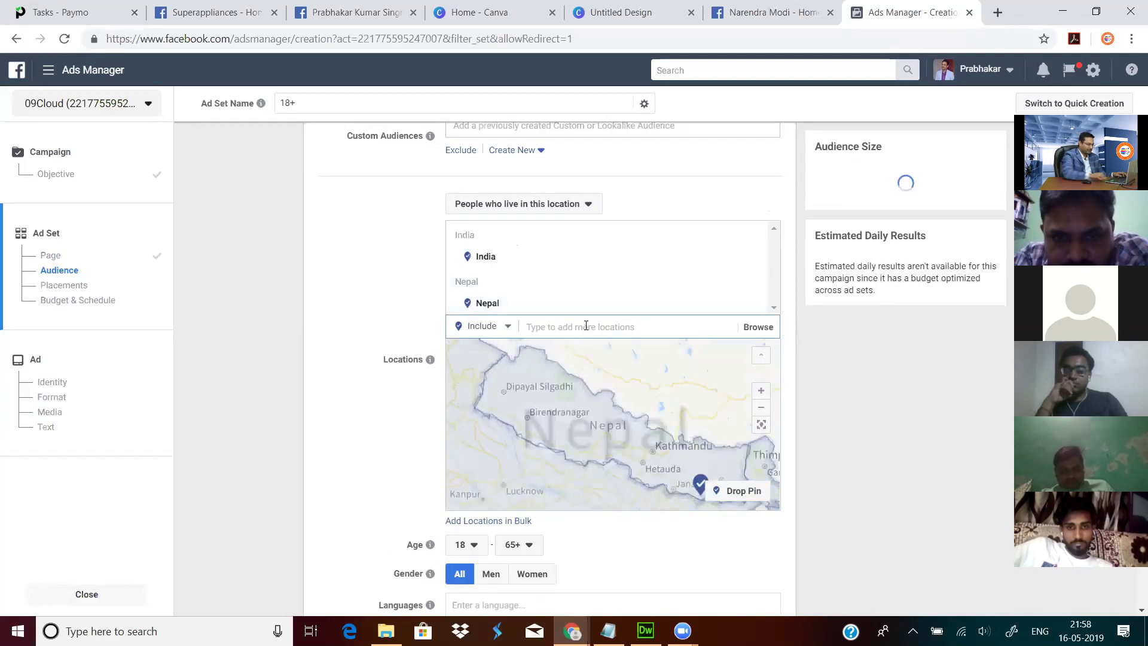
text(bang)
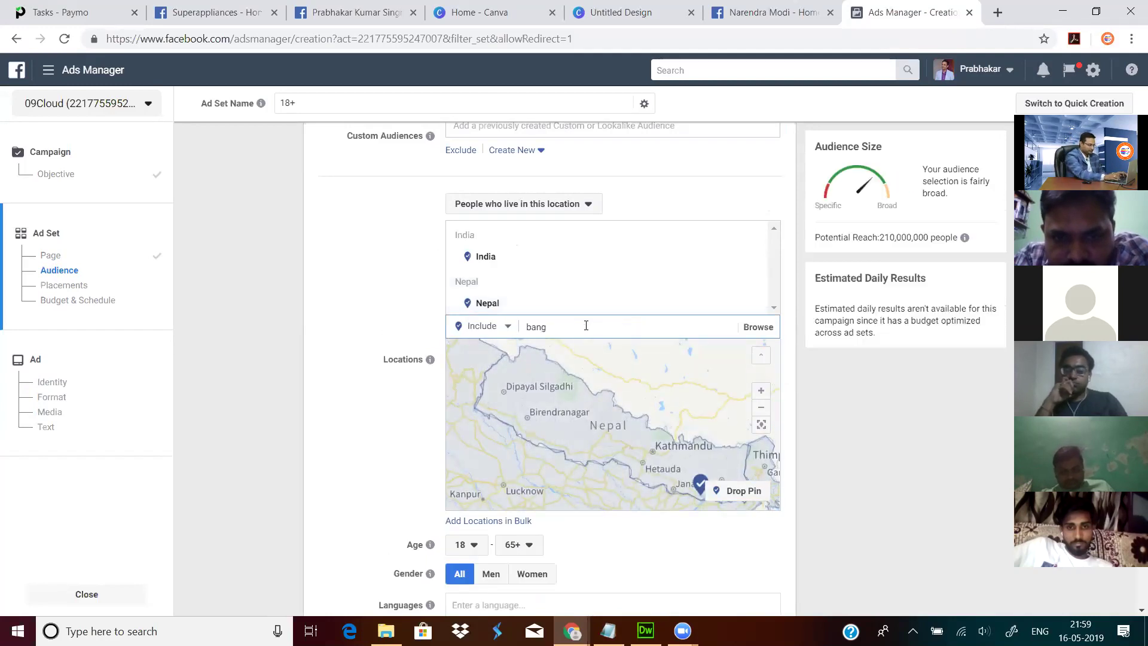
text(la)
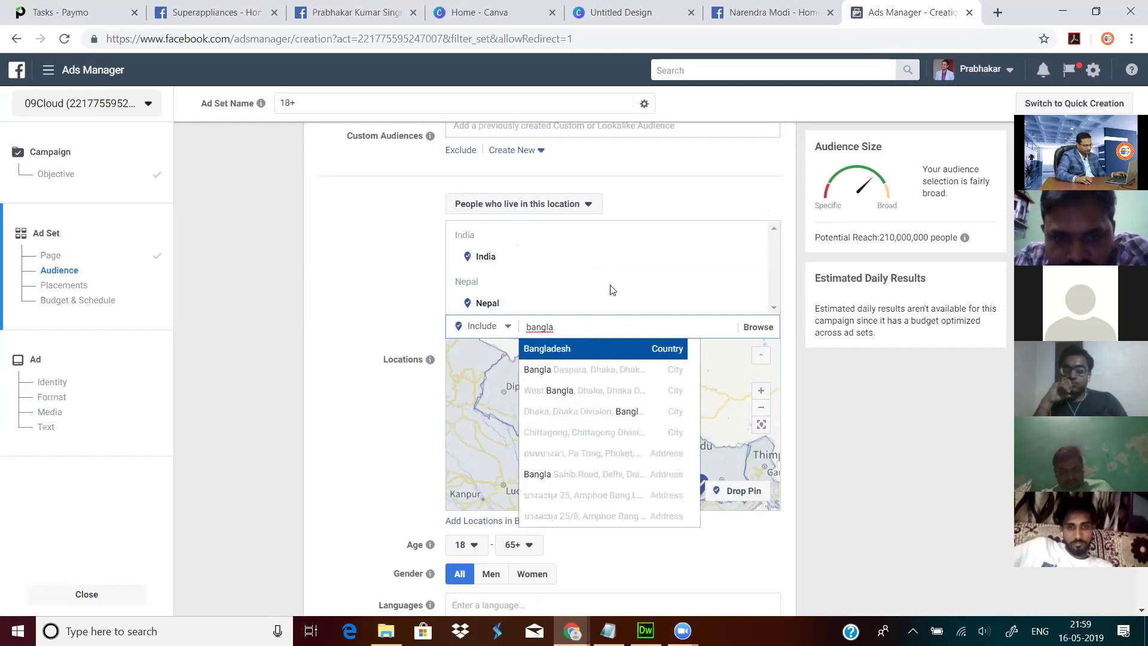
key(Return)
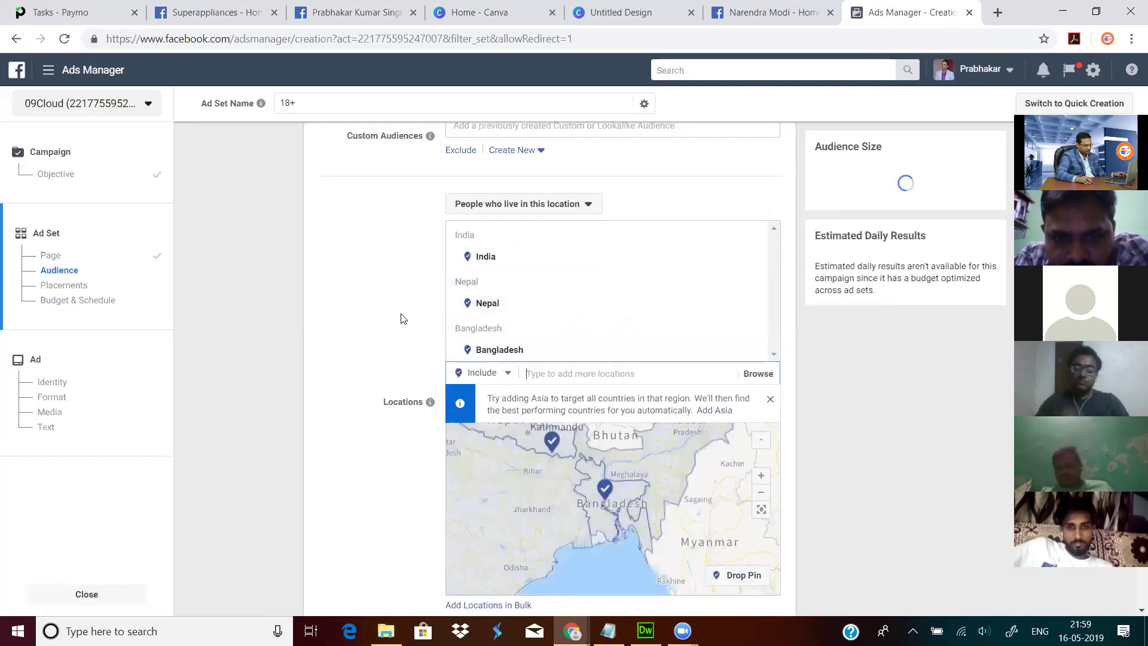
scroll(402, 318, down, 1)
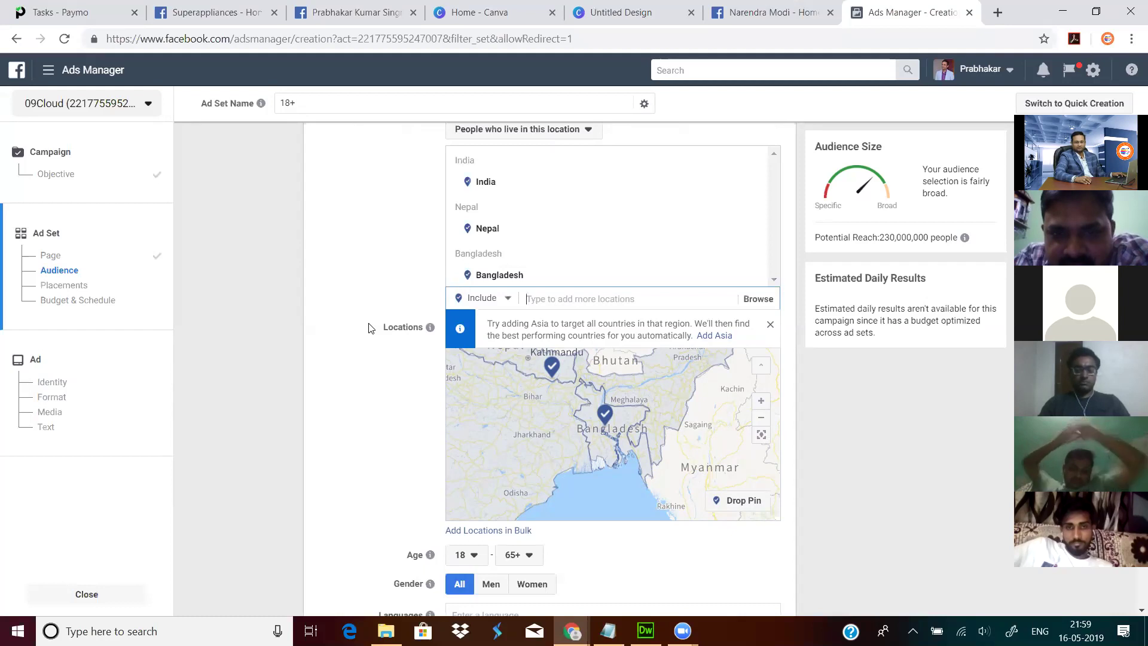
mouse_move(518, 242)
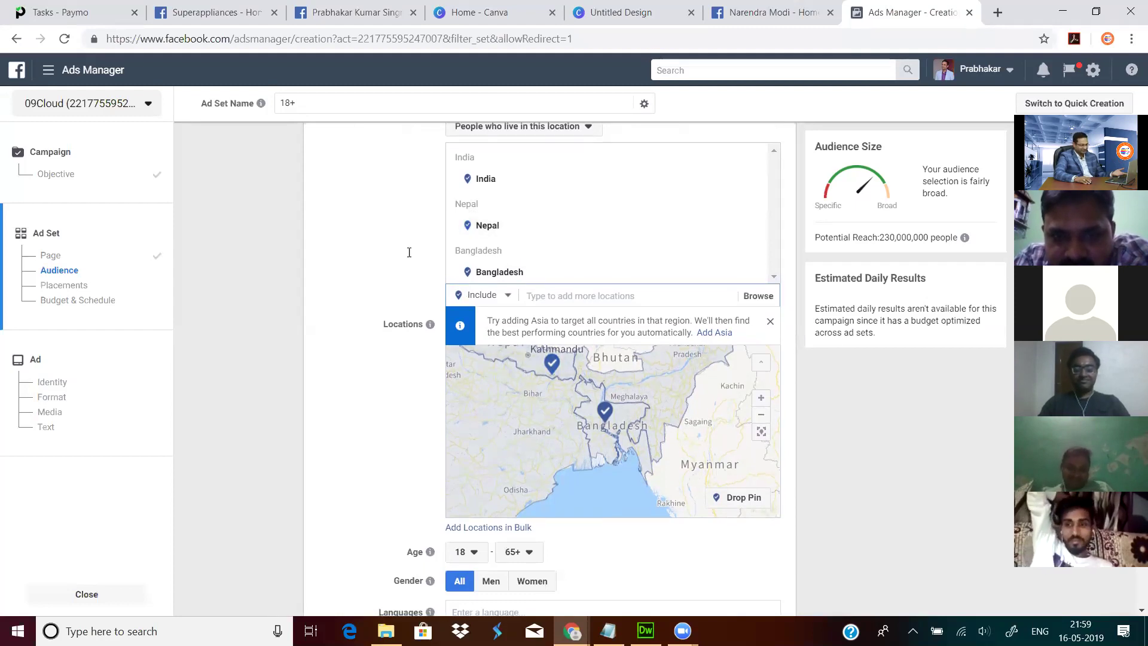
scroll(374, 388, down, 3)
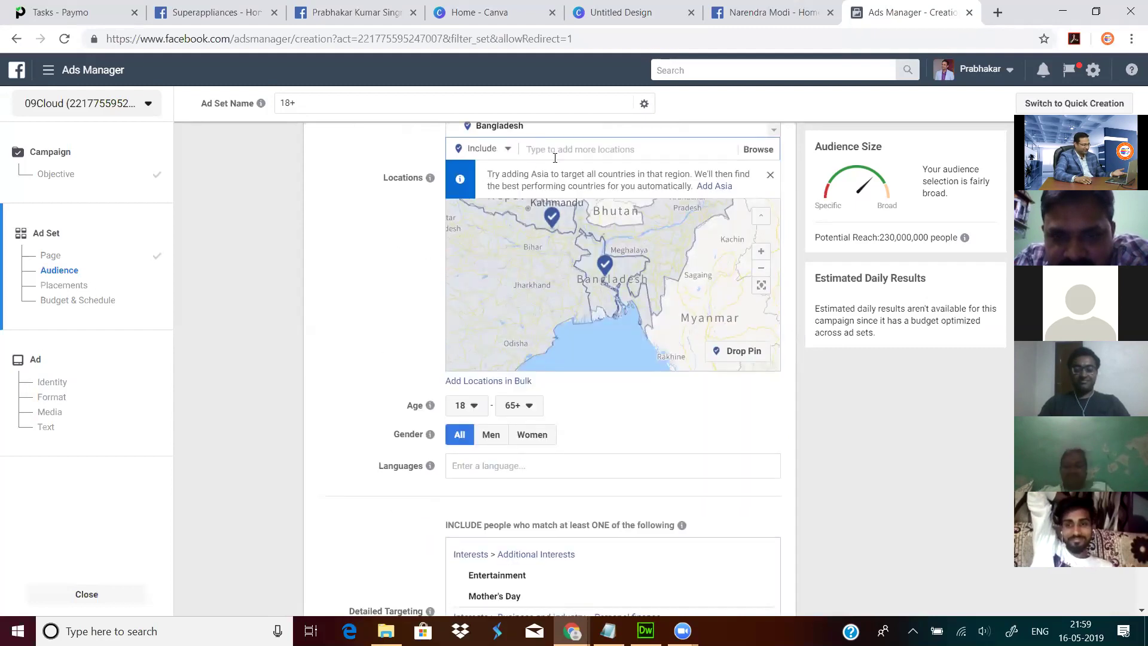
Lower the audience minimum age to 13, keeping the maximum at 65+.
scroll(410, 326, down, 3)
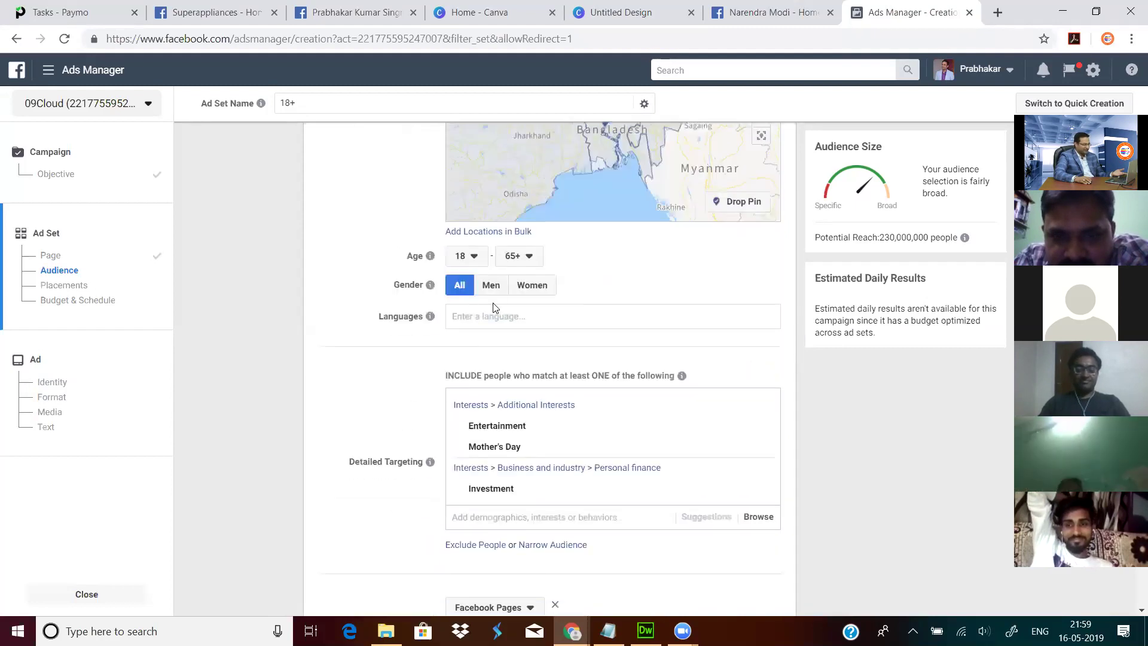
click(474, 256)
click(468, 281)
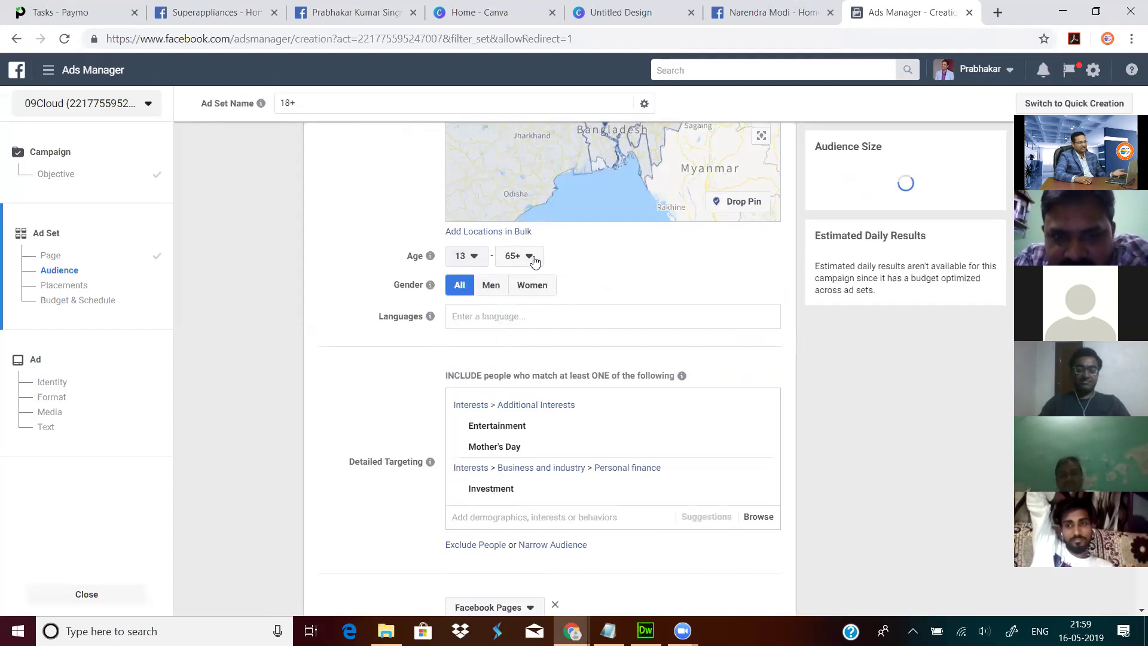
click(532, 257)
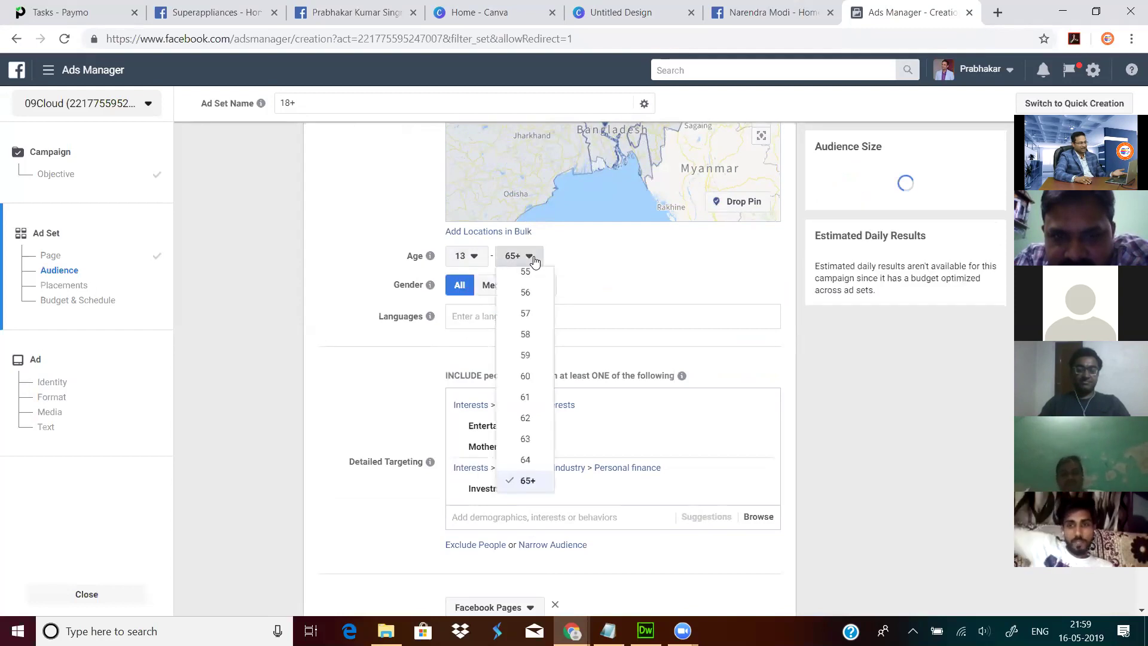
click(528, 481)
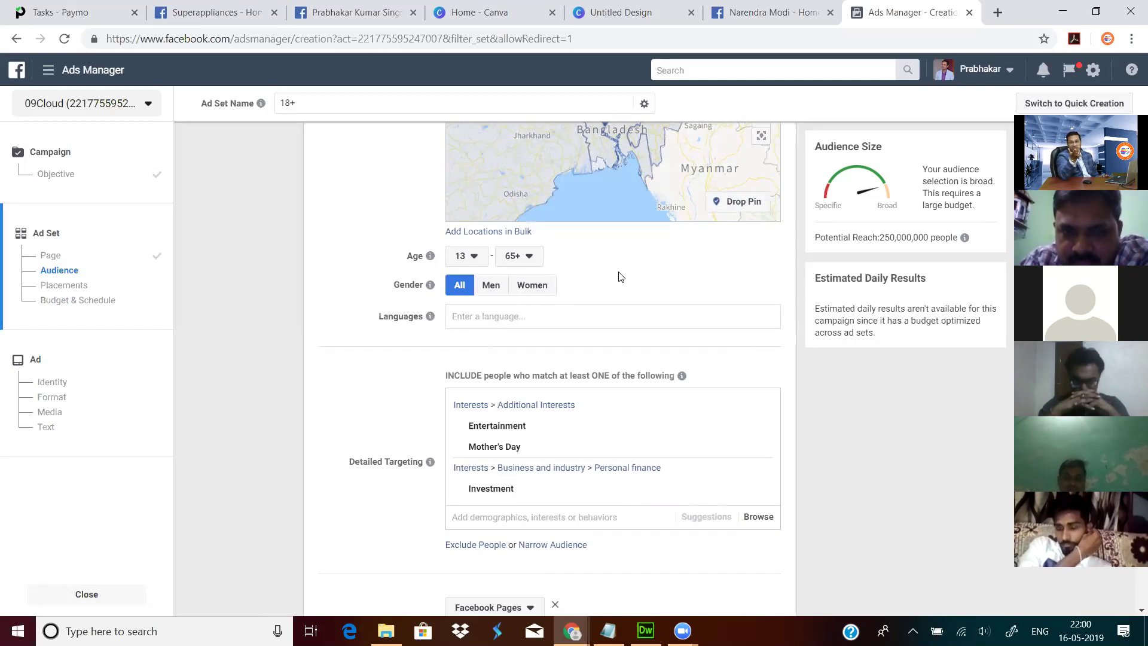
scroll(595, 305, down, 2)
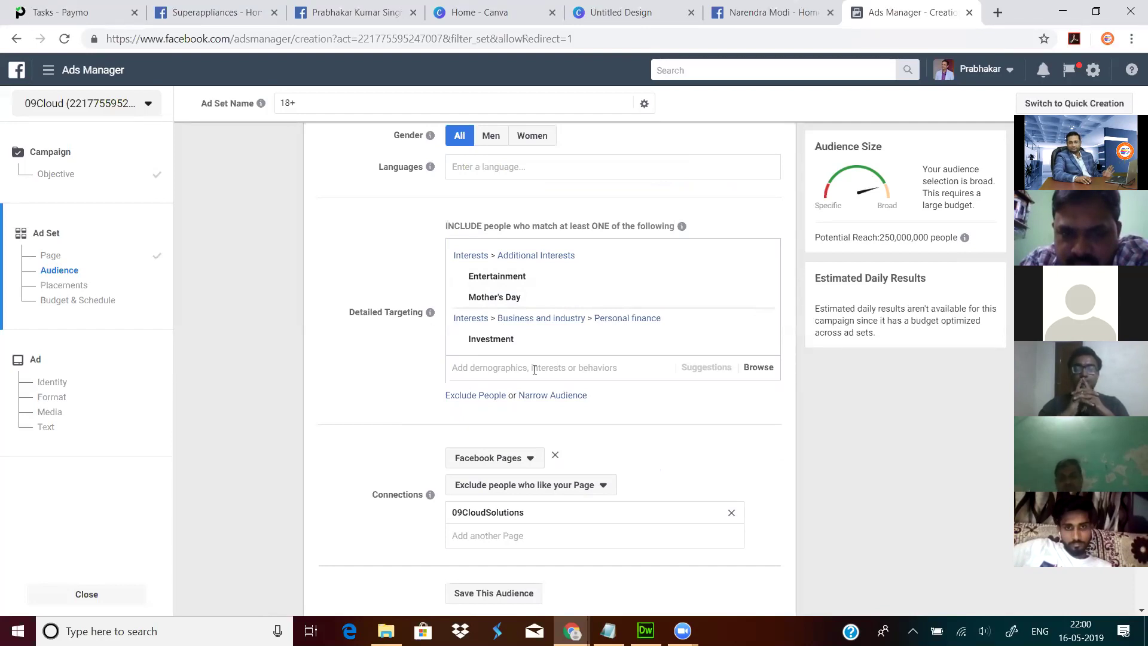
scroll(535, 369, down, 3)
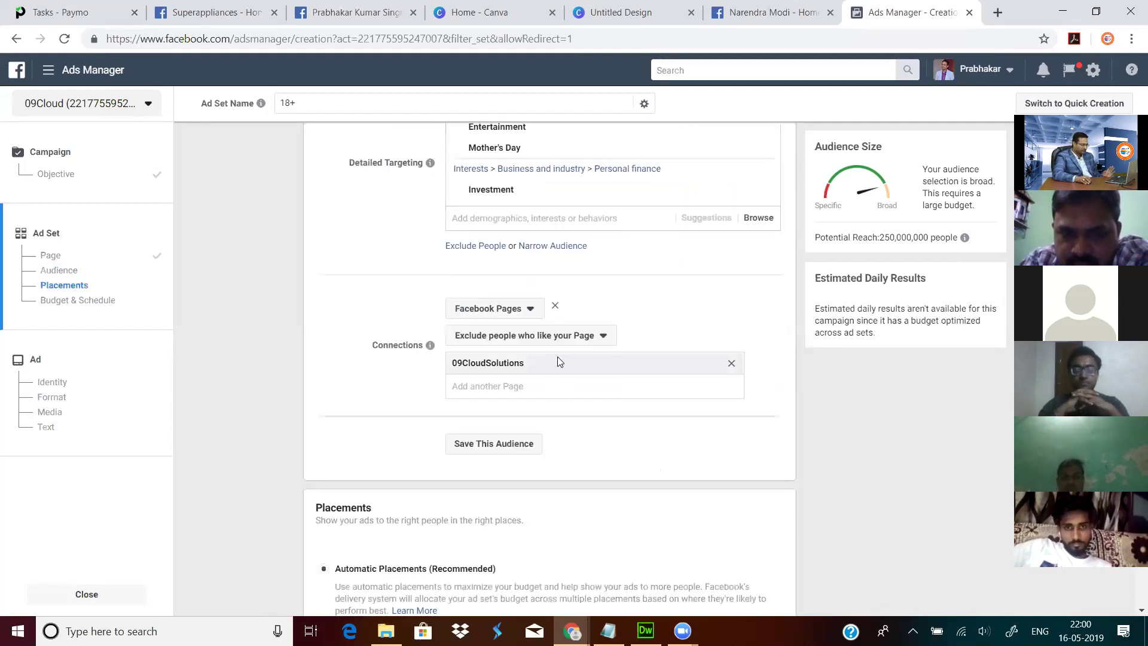
click(530, 309)
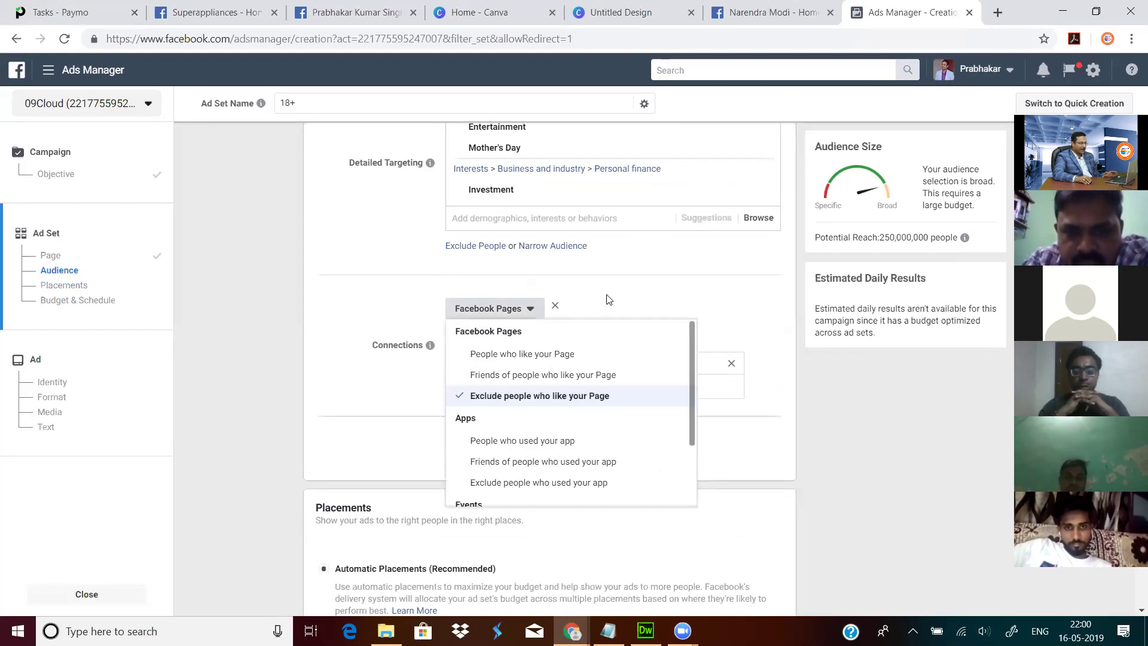
click(556, 319)
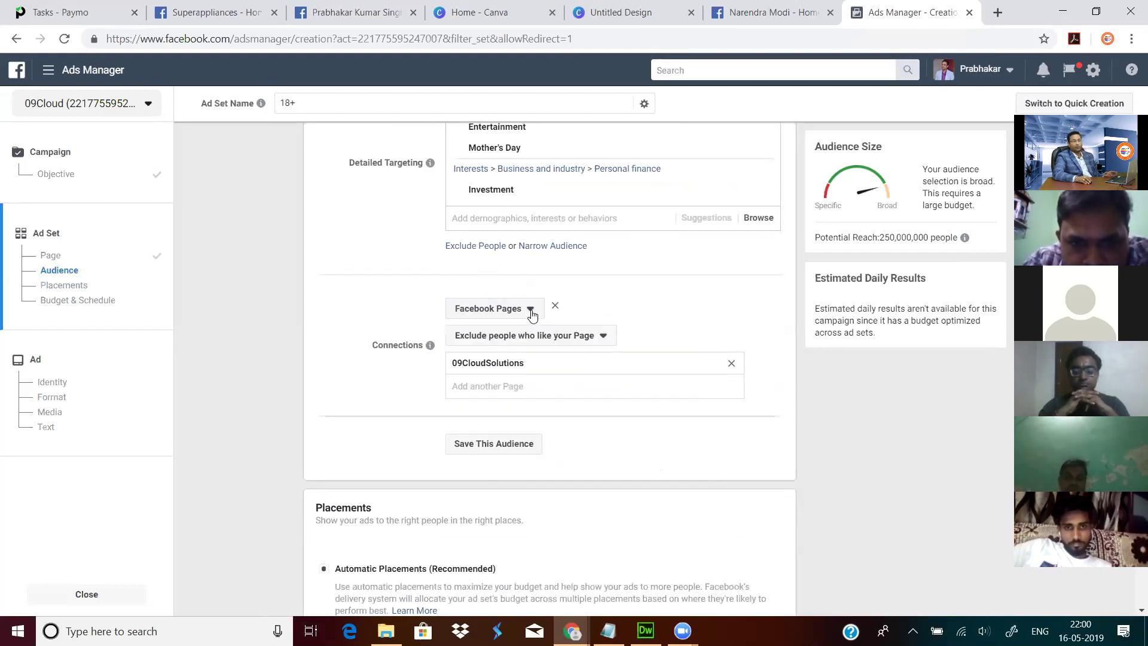
click(531, 311)
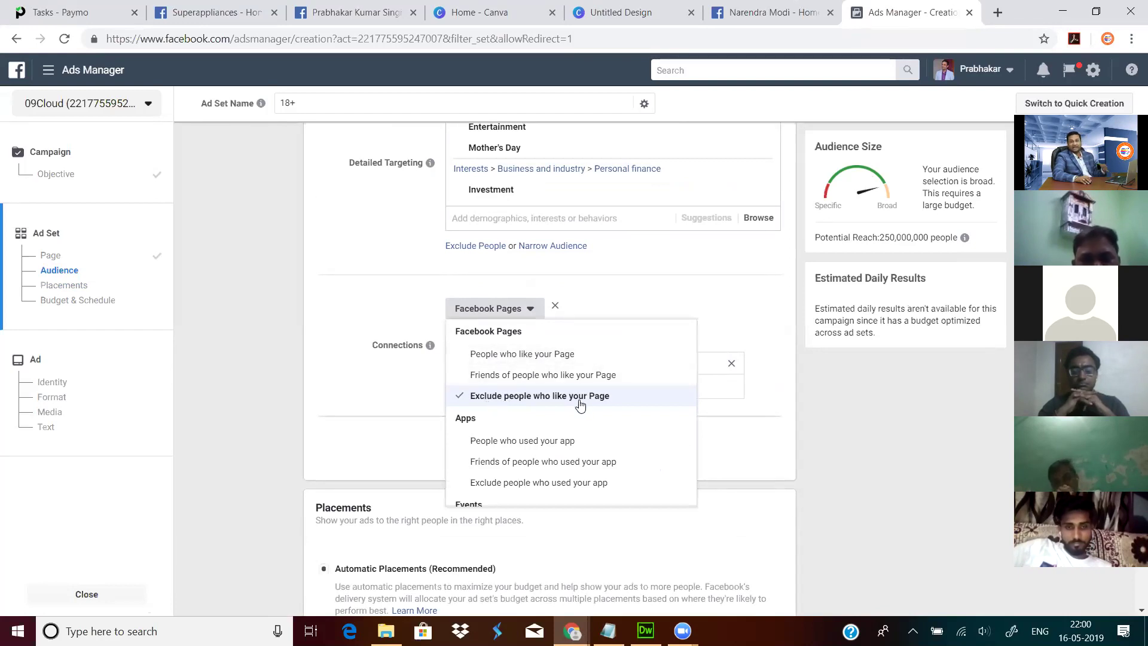
click(417, 312)
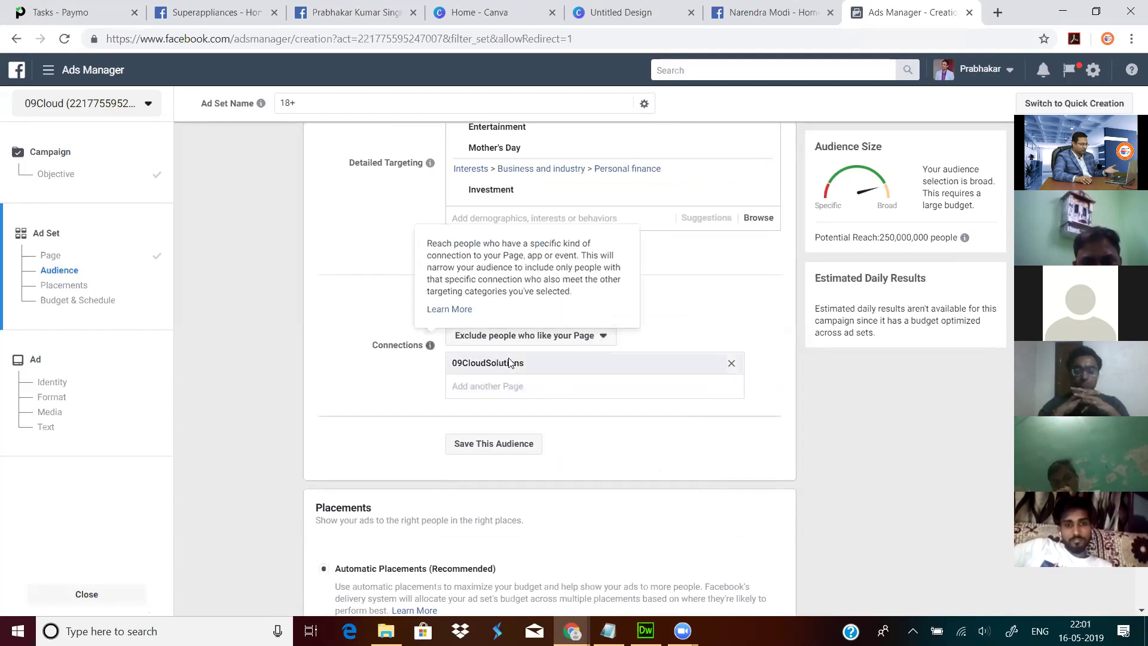
scroll(518, 372, down, 3)
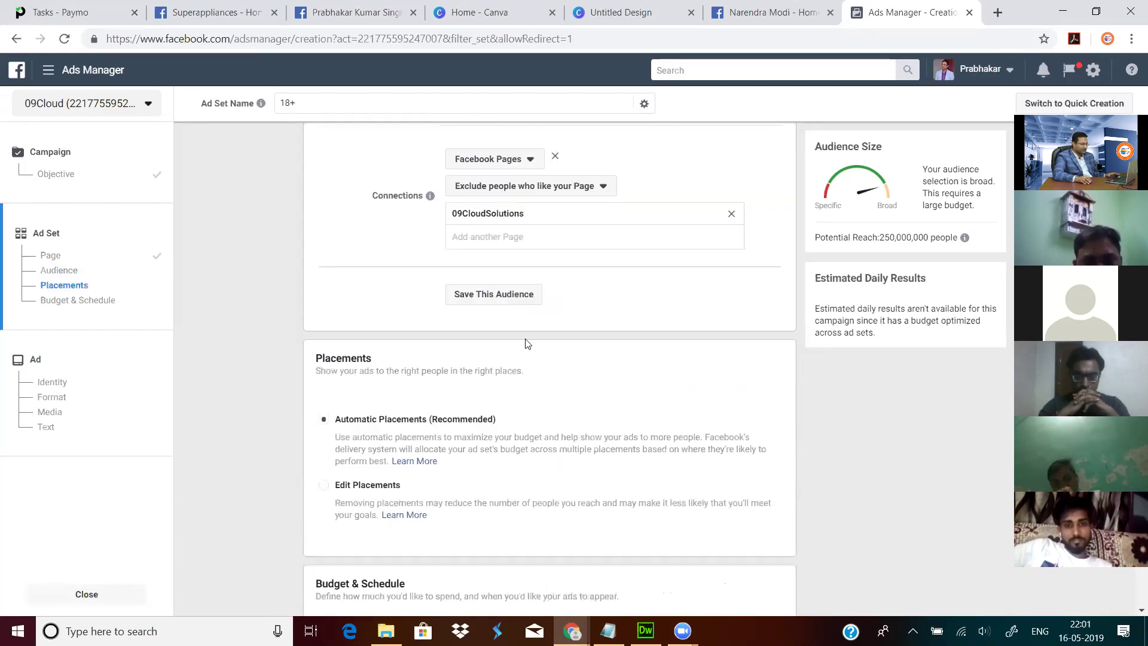
scroll(526, 343, down, 3)
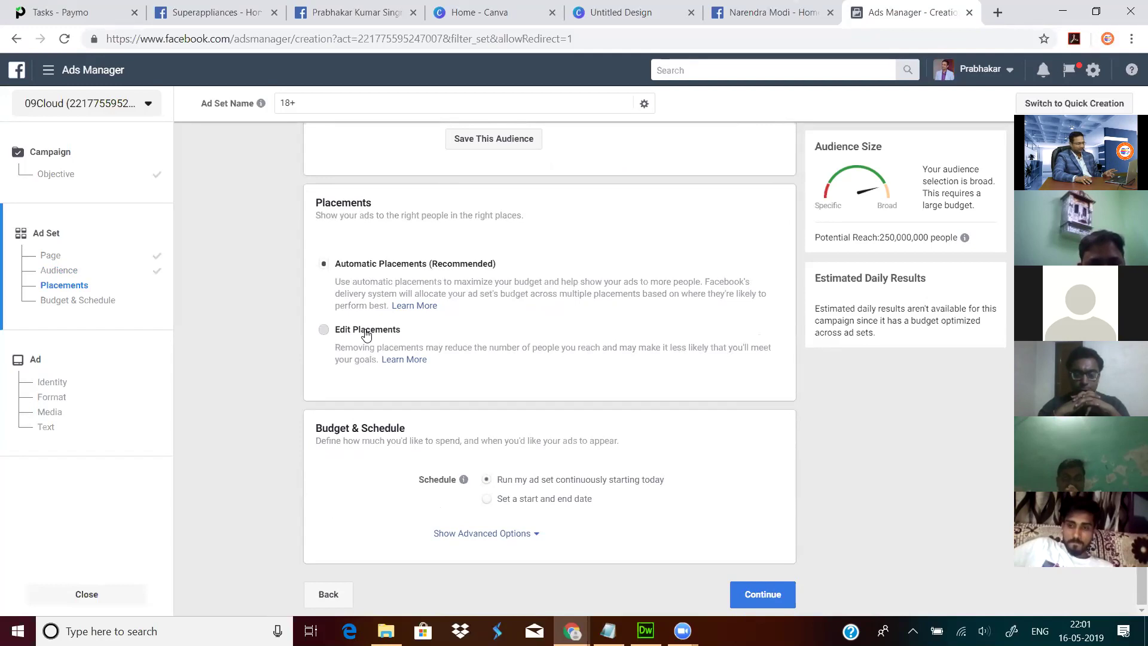
Choose Edit Placements and review the device and platform options.
click(324, 330)
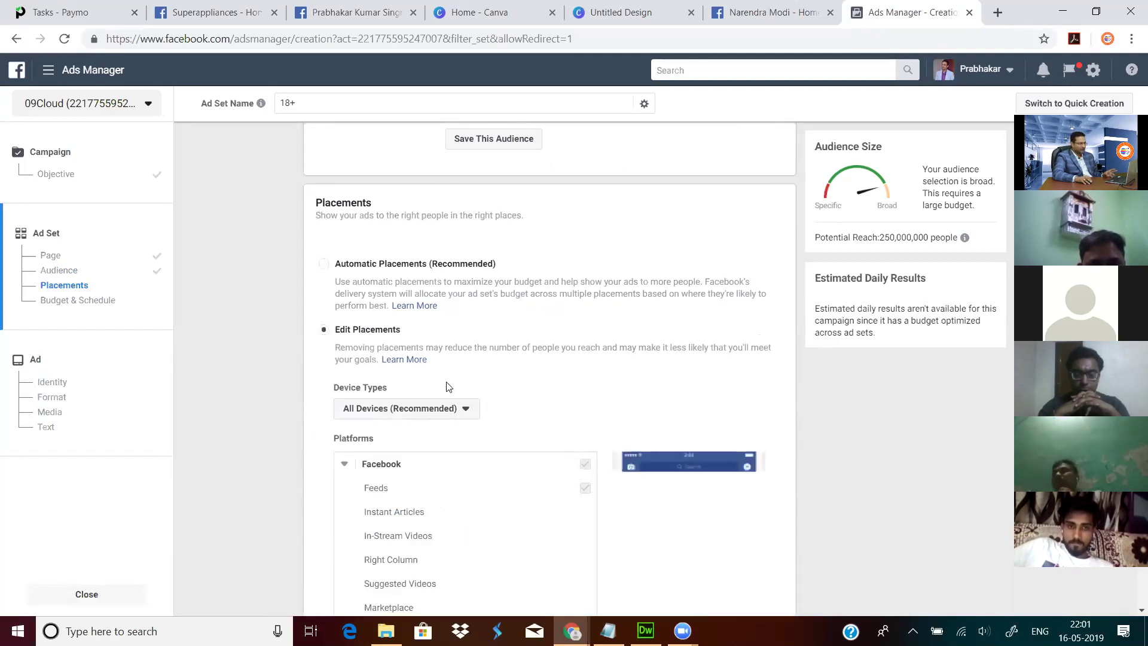
scroll(551, 387, down, 3)
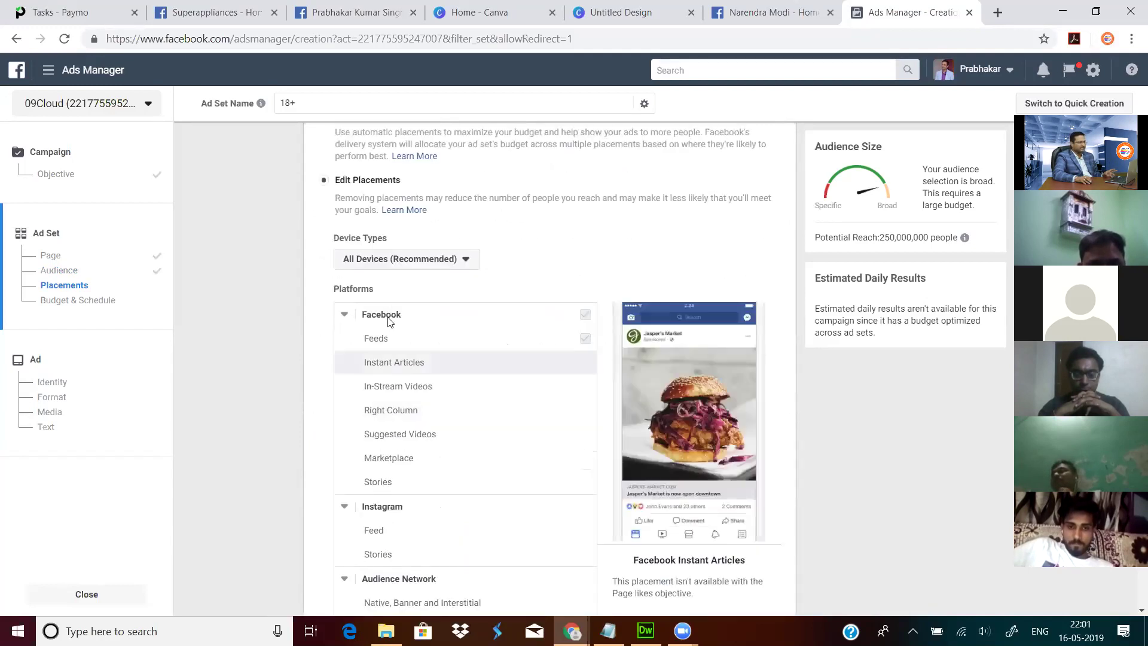
scroll(433, 365, down, 5)
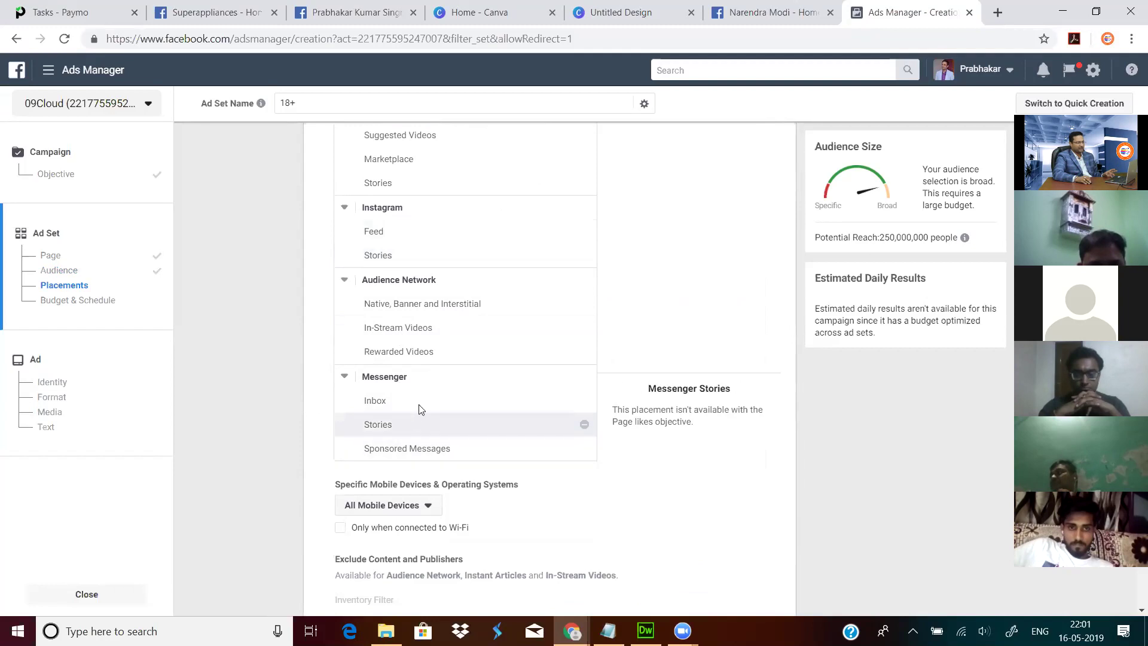
scroll(425, 399, down, 1)
scroll(426, 399, up, 6)
scroll(425, 400, up, 1)
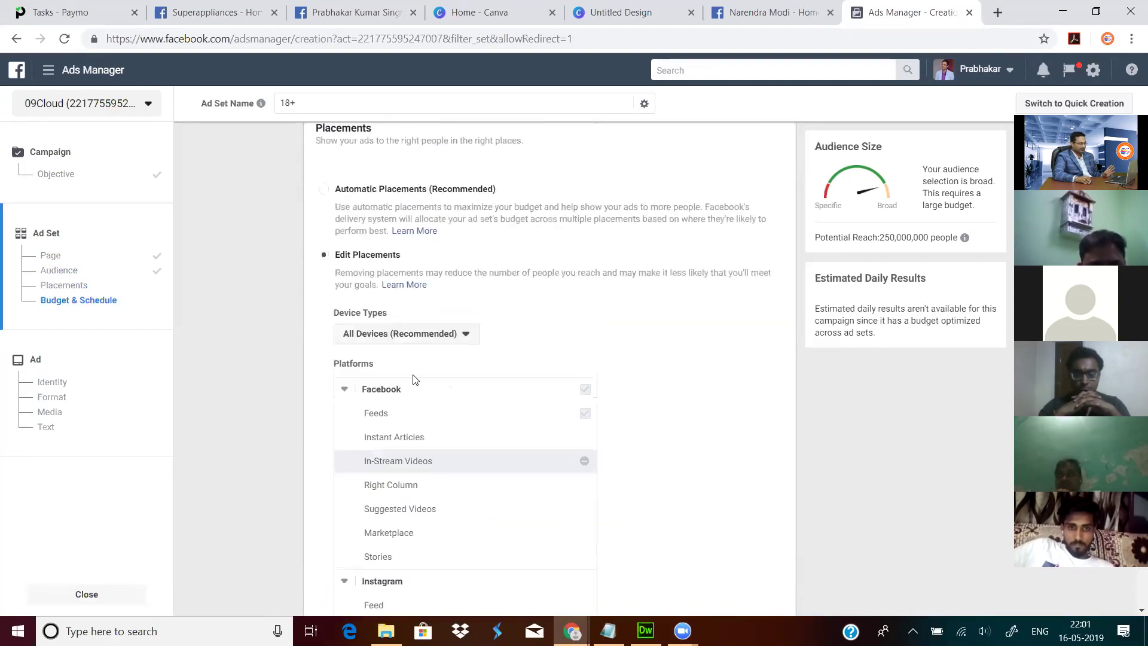
Restore Automatic Placements and set the ad set bid cap to ₹0.20 in advanced options.
click(331, 190)
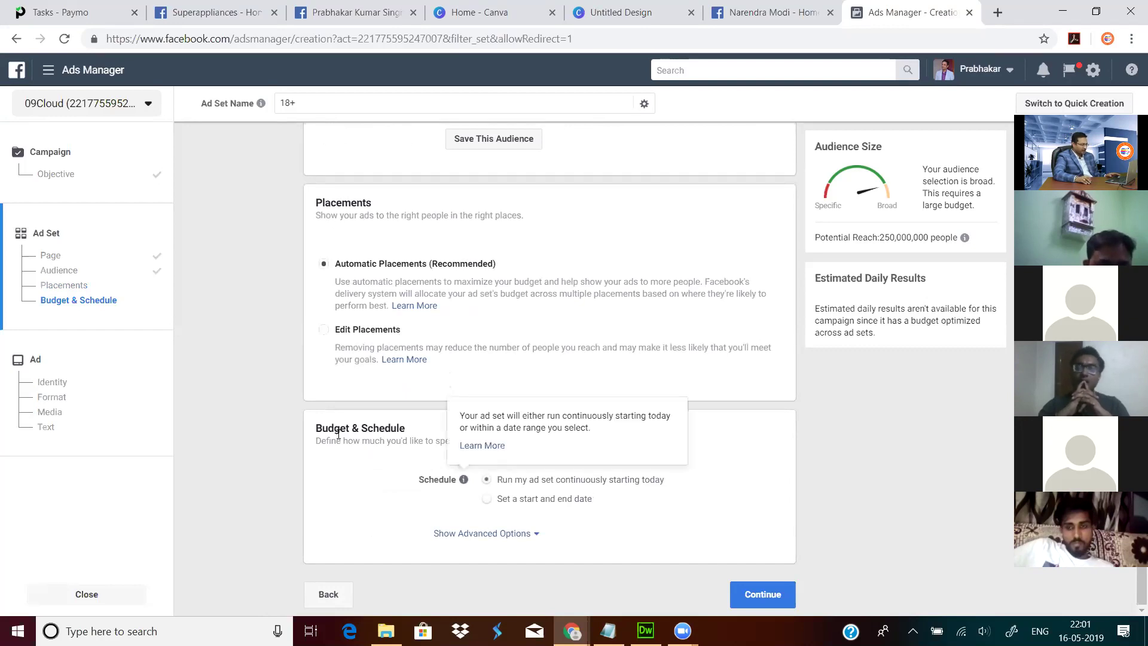
click(478, 533)
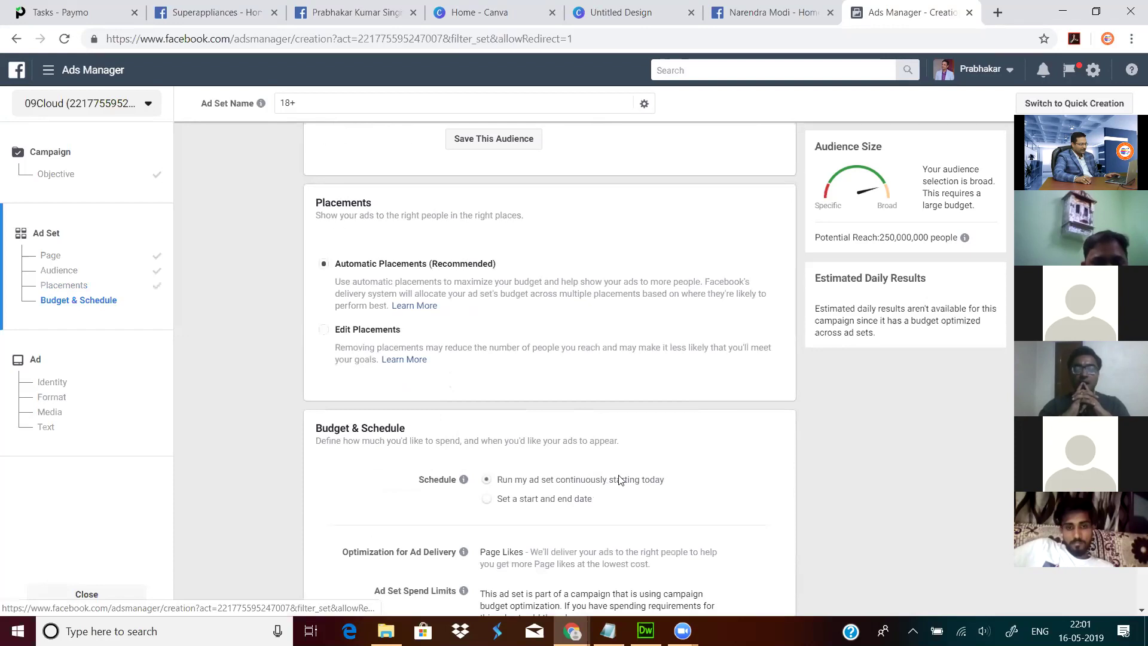
scroll(604, 461, down, 4)
scroll(604, 460, down, 1)
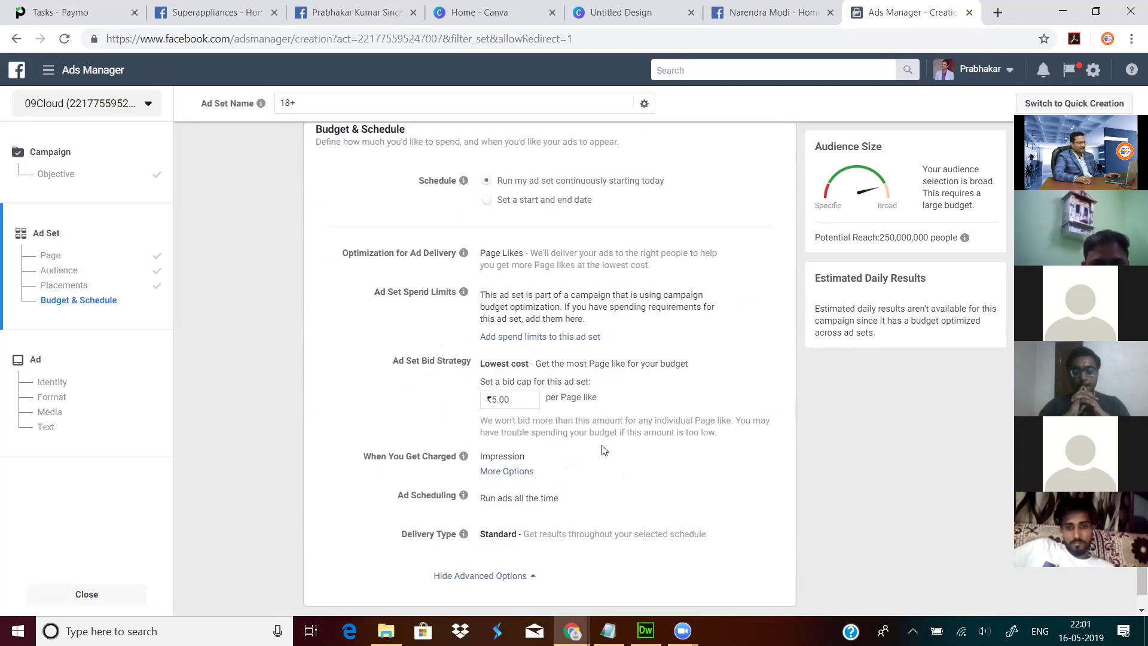
click(526, 400)
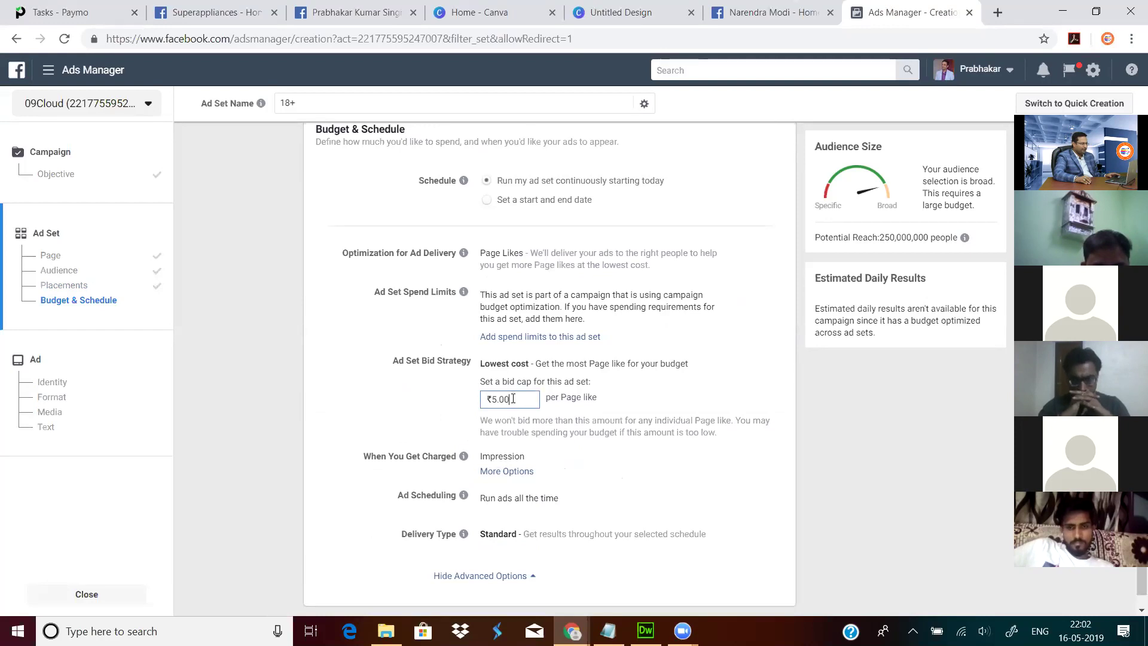
key(ctrl+a)
text(0)
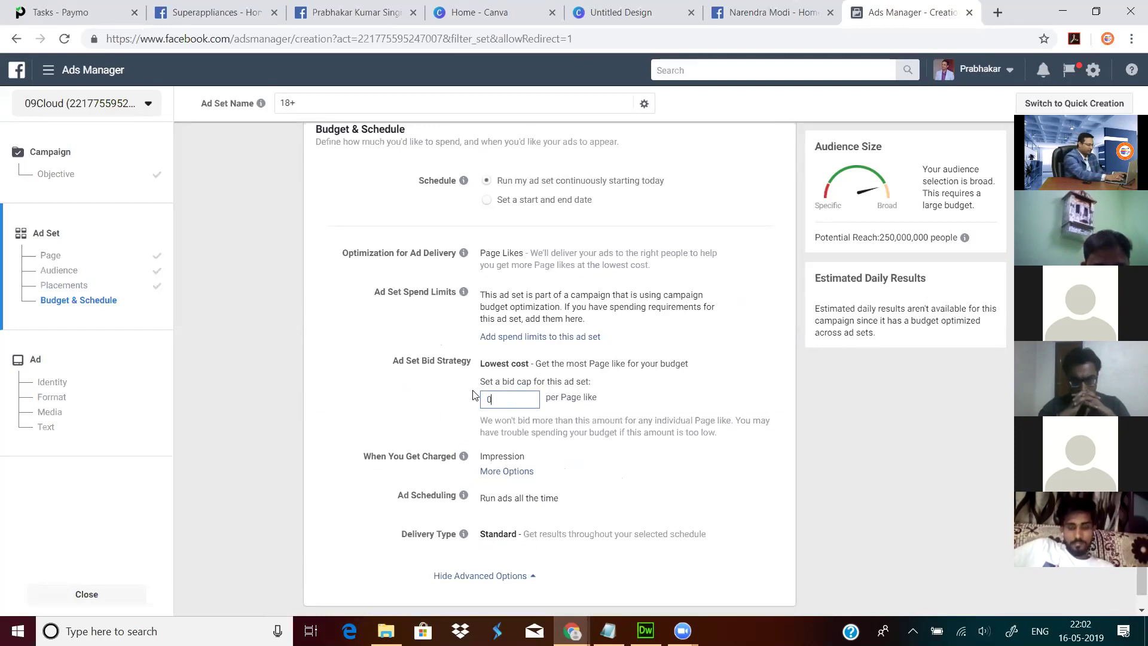
text(20)
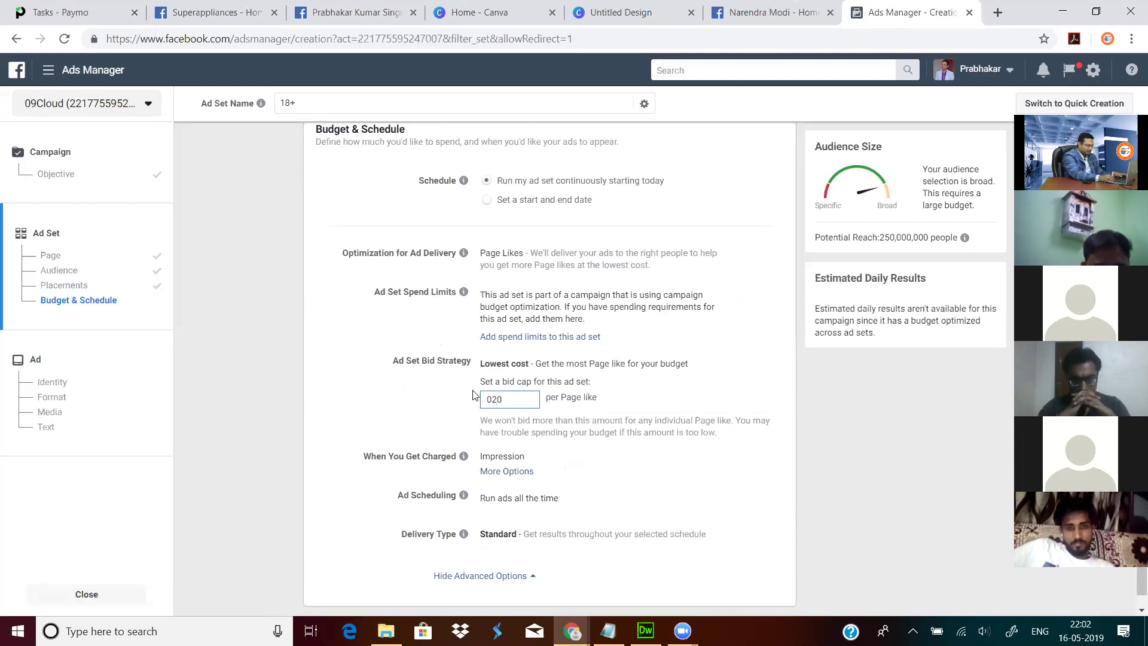
text(.)
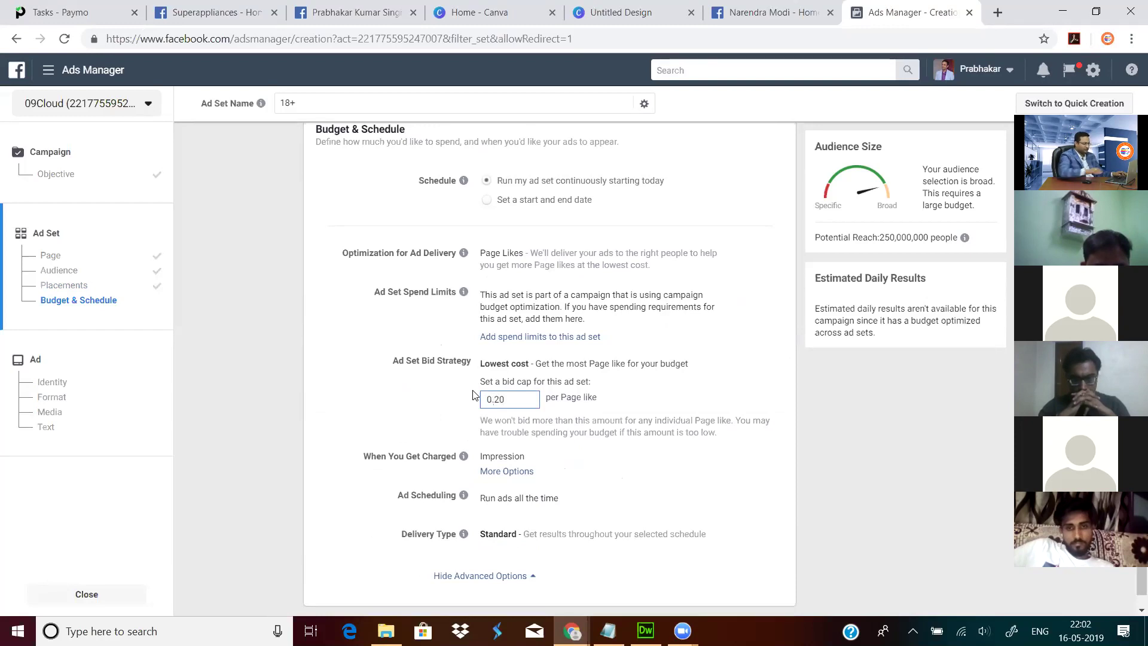
click(430, 405)
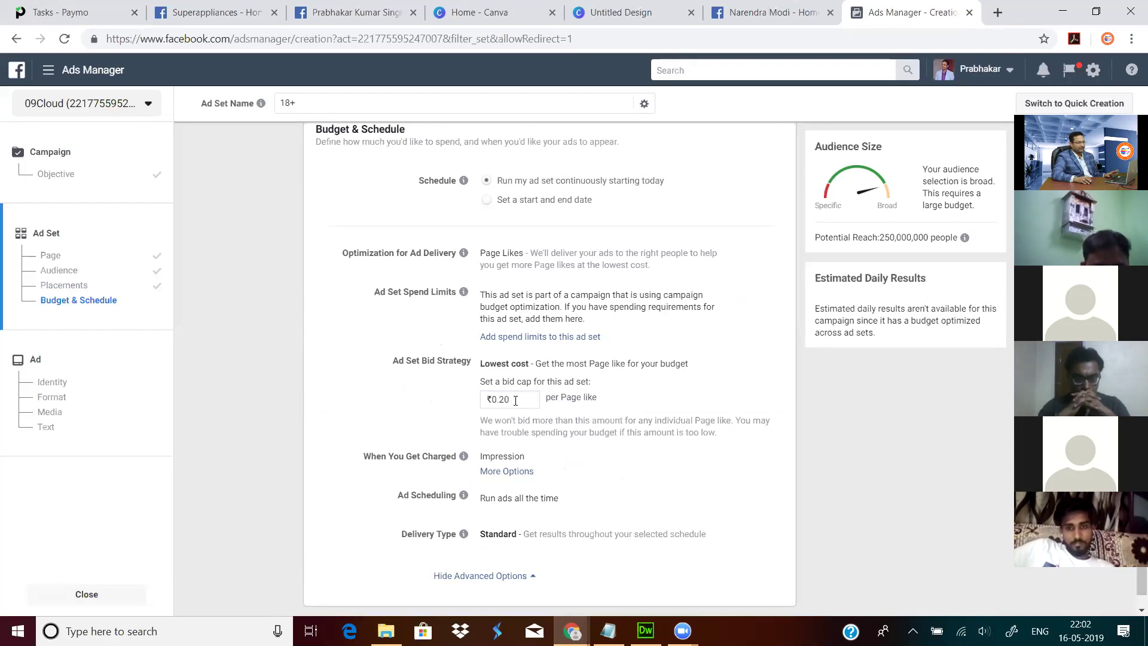
scroll(522, 401, down, 1)
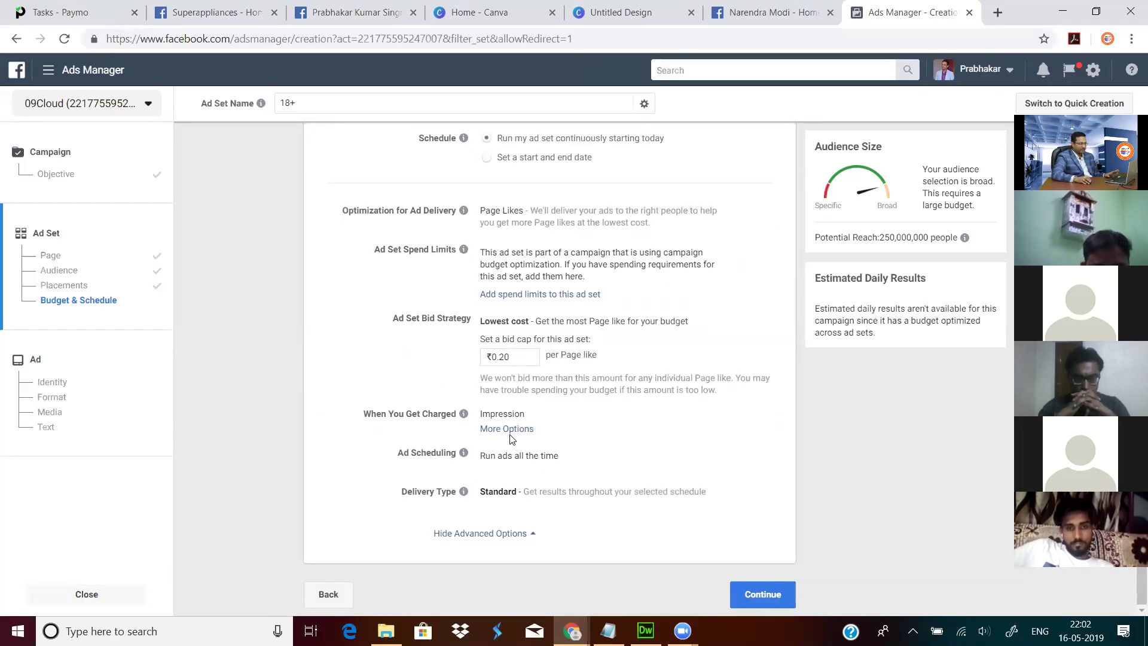
Make the ad set charge per Page Like instead of per impression.
click(510, 430)
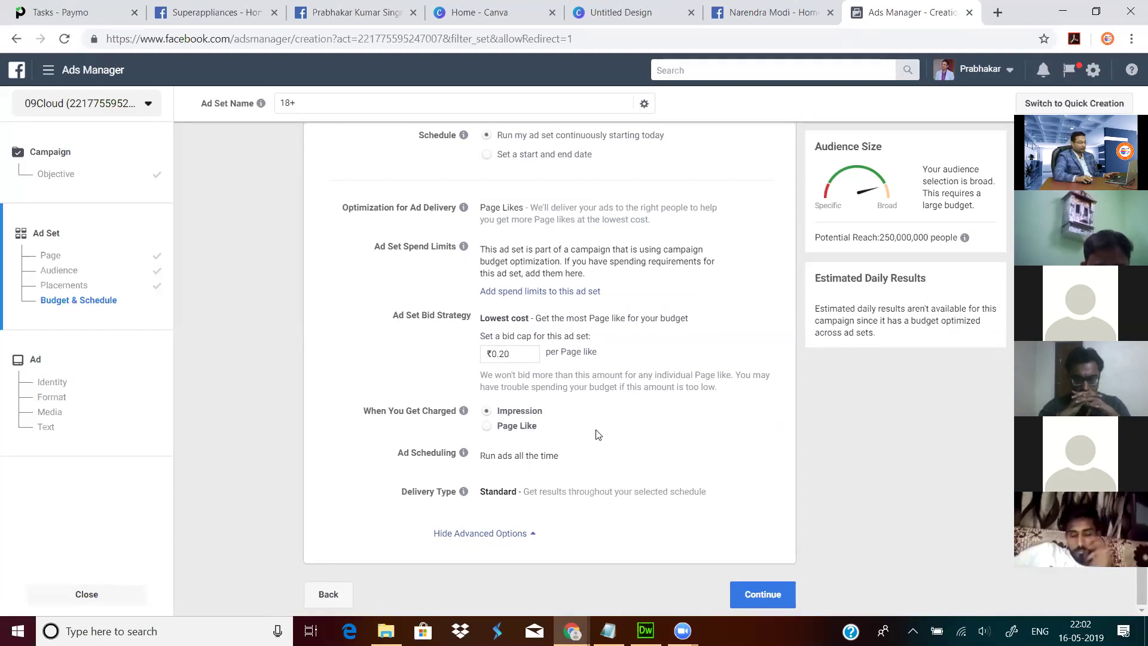
click(488, 427)
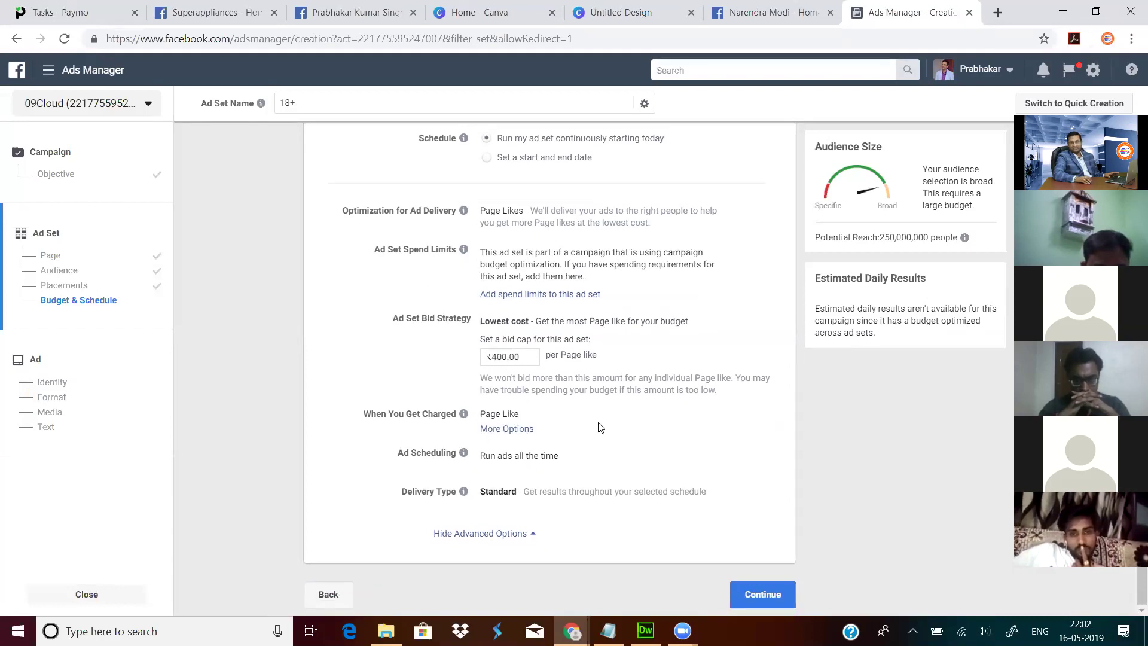
mouse_move(471, 423)
click(514, 430)
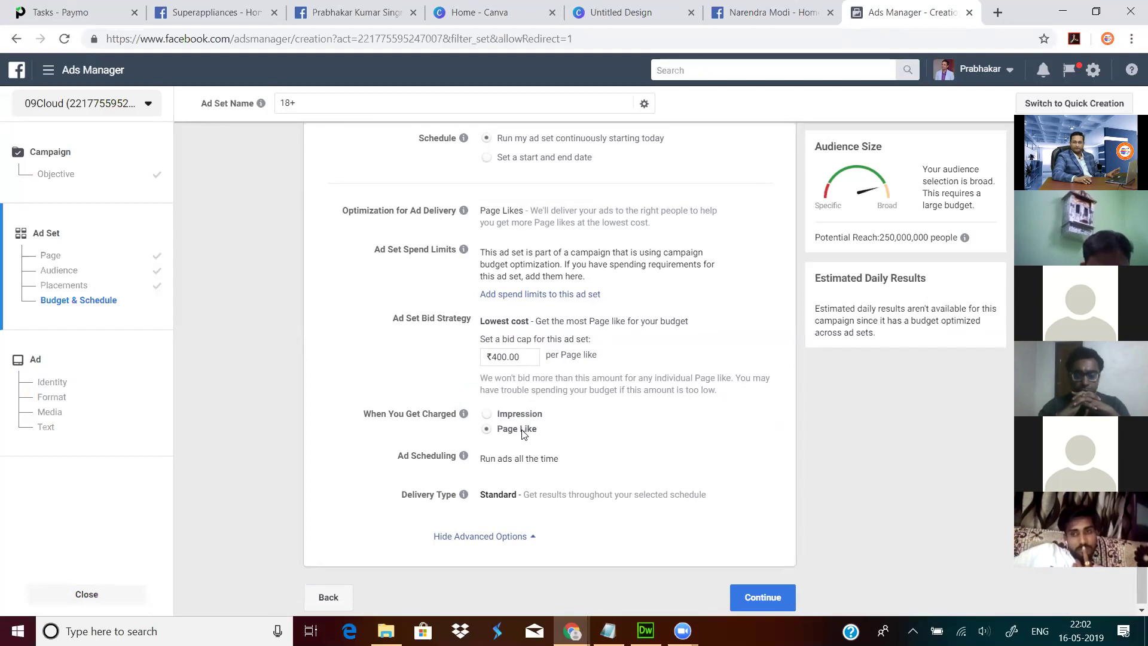
scroll(658, 441, down, 1)
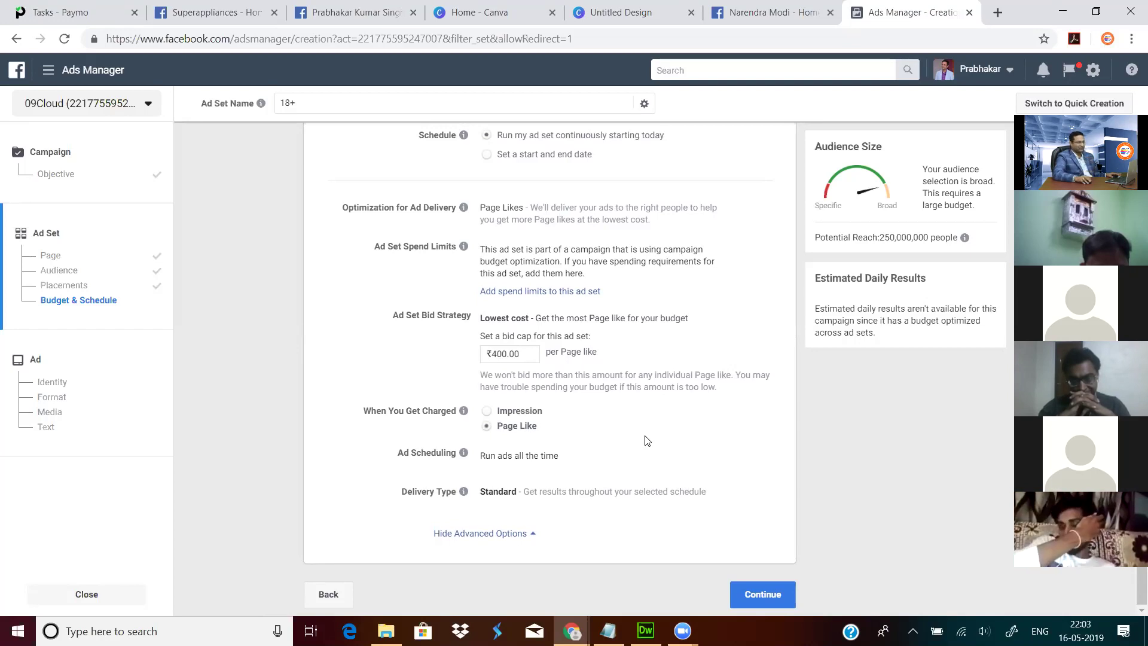
Change the ad set bid cap from ₹400.00 to ₹0.20 and save the ad set.
click(523, 354)
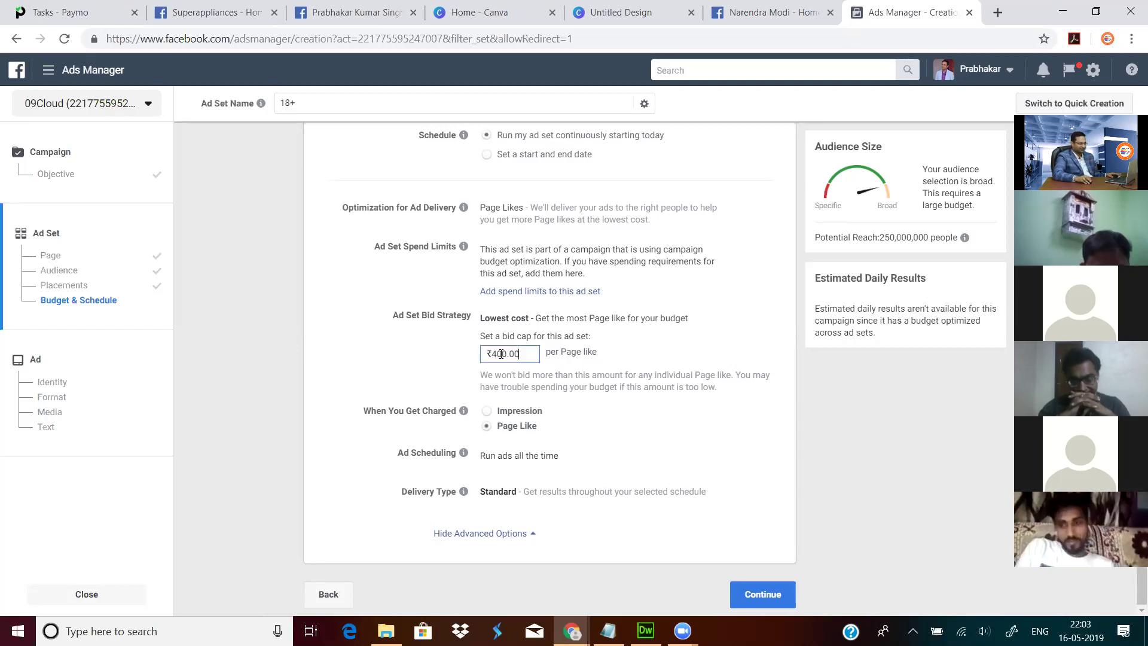
text(2)
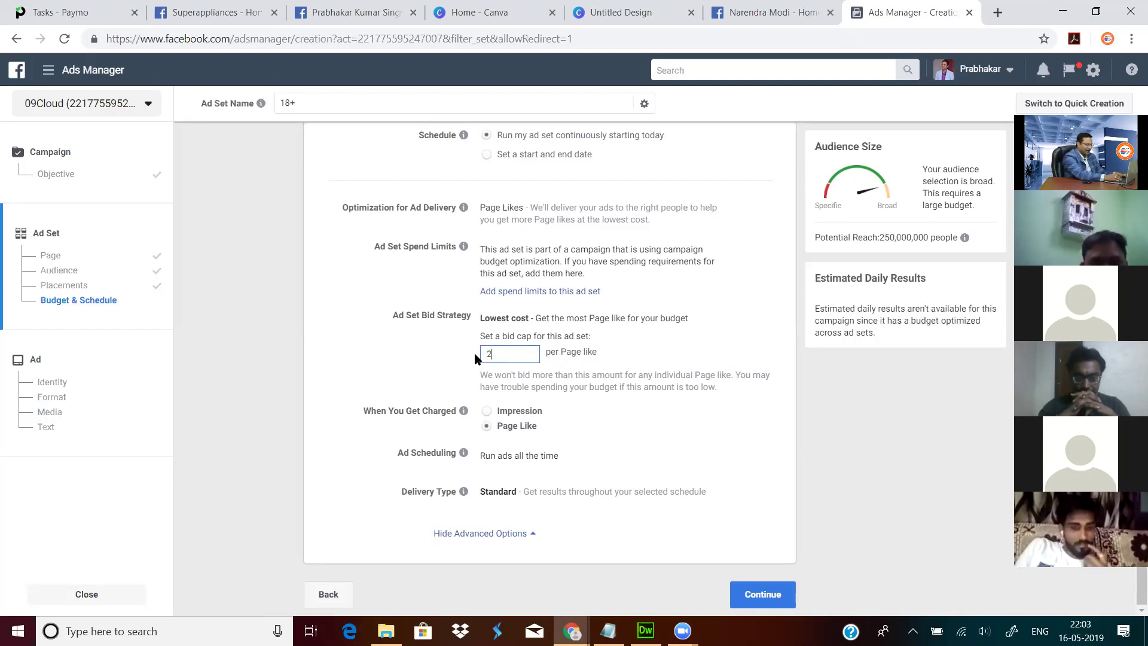
key(BackSpace)
text(0.20)
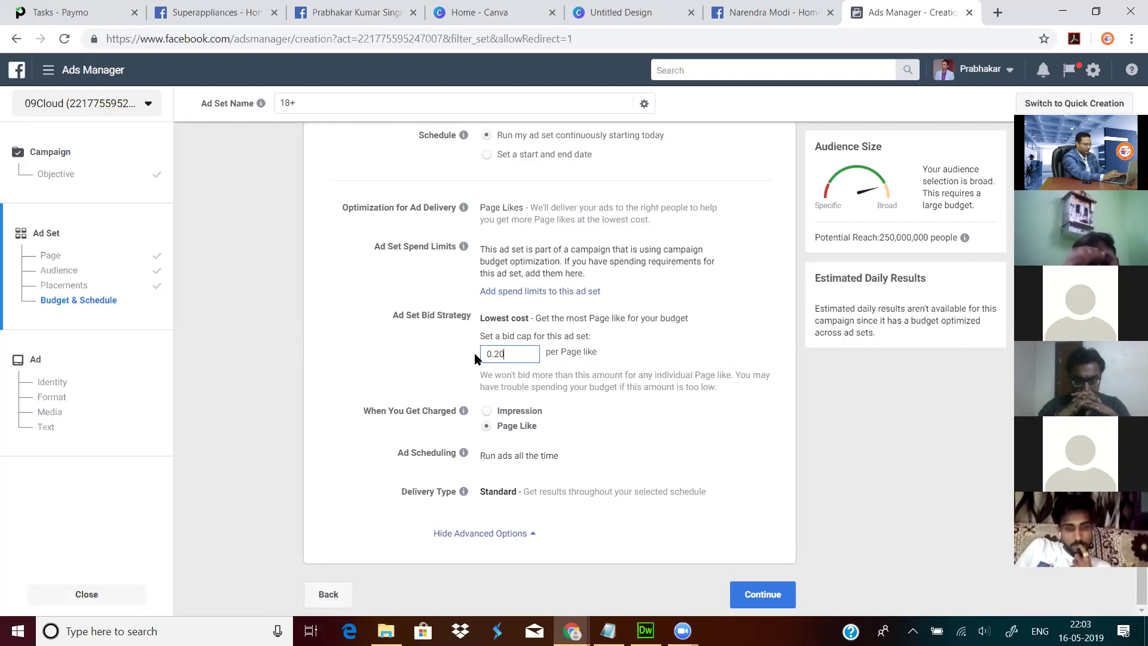
click(638, 429)
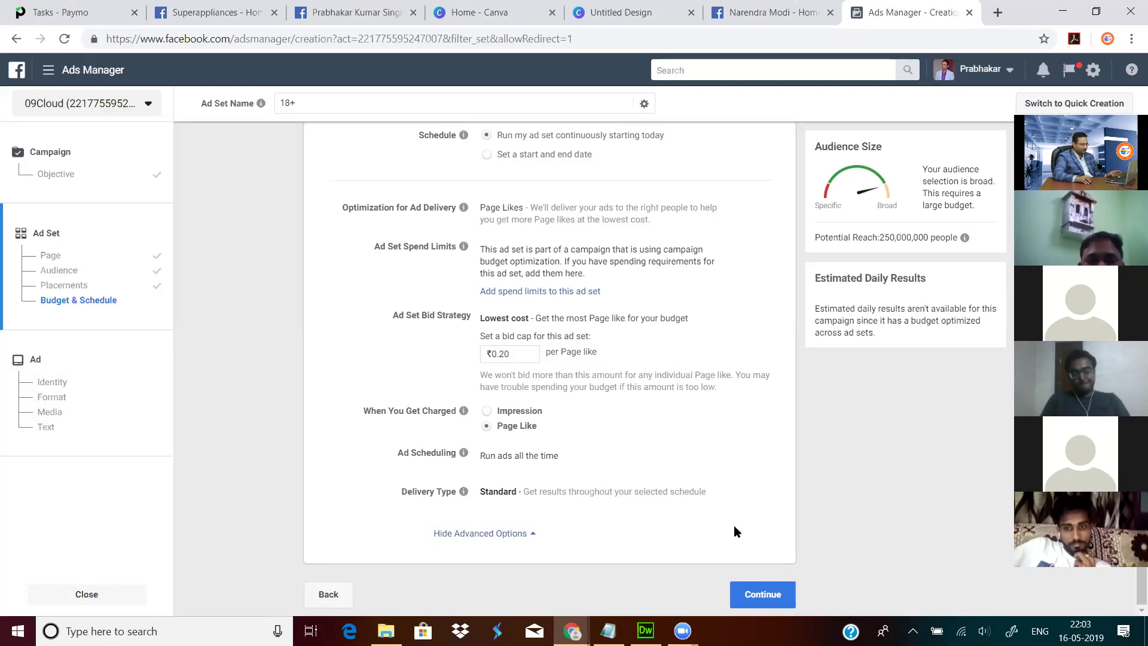
click(759, 604)
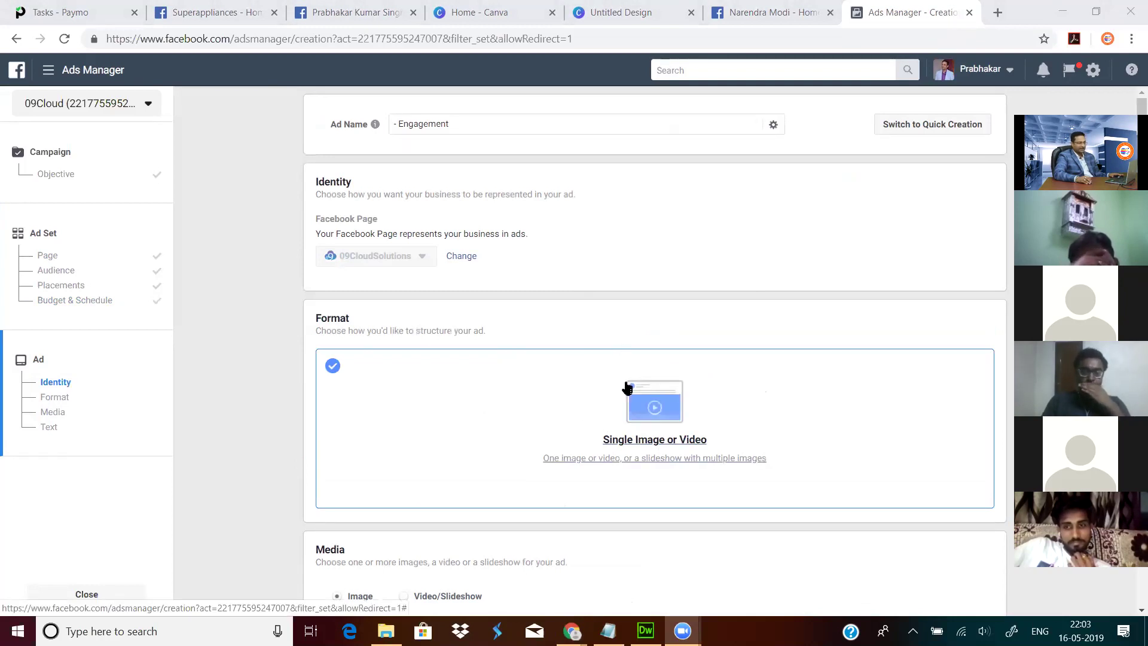
Scroll down to the Text section and select the ad text about focusing on core business.
scroll(627, 389, down, 8)
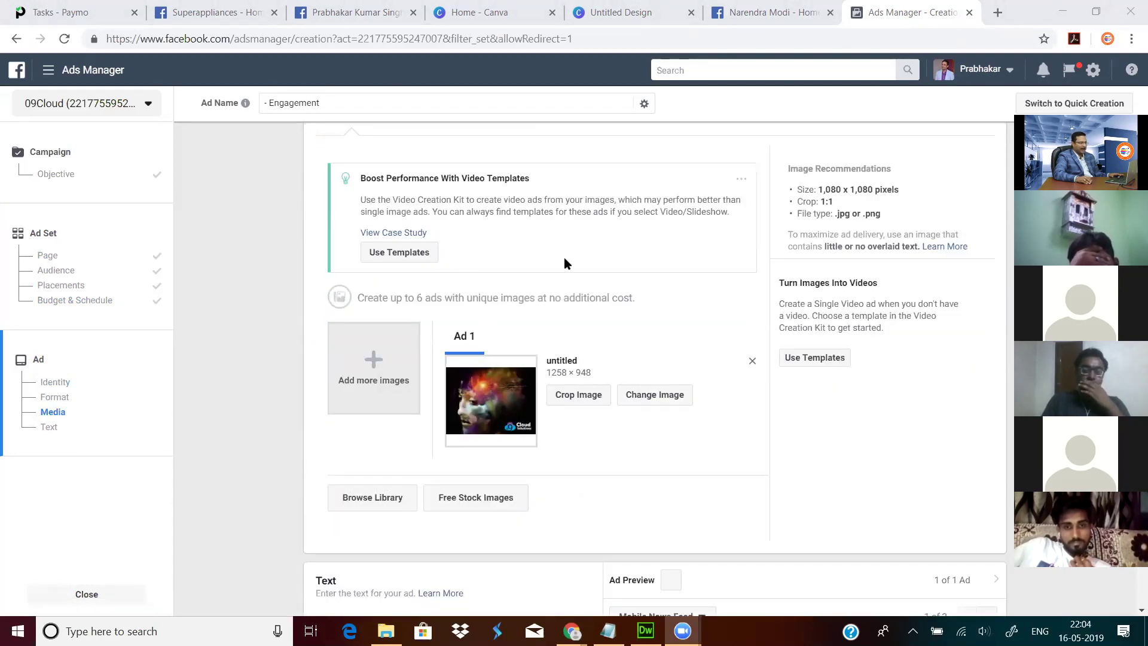
scroll(565, 257, down, 5)
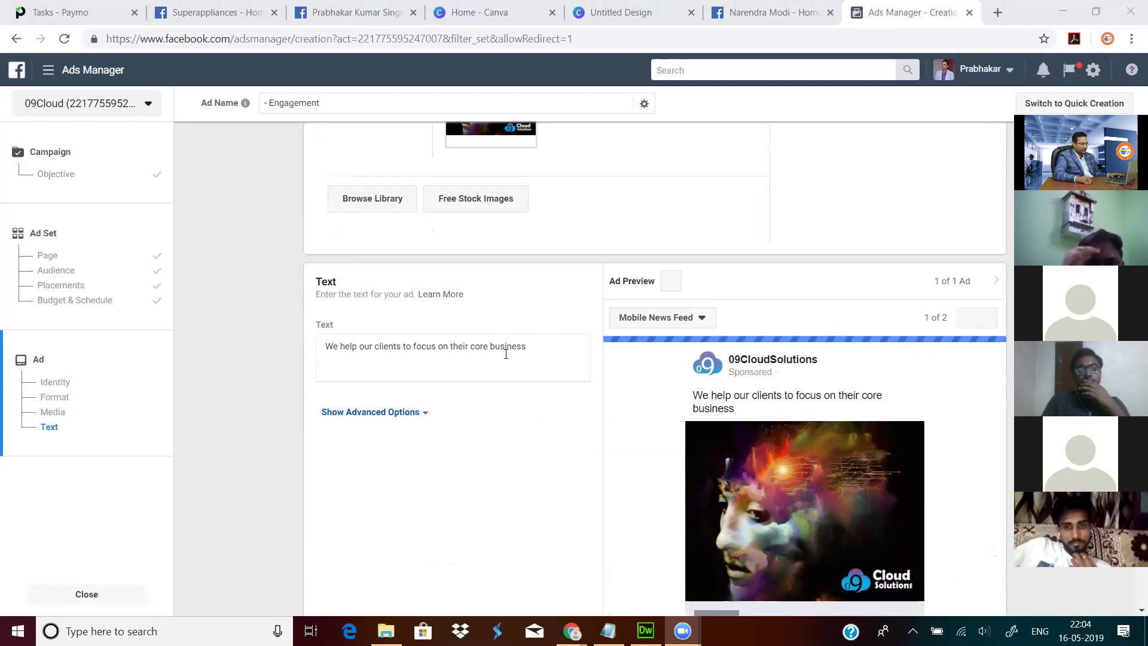
click(693, 398)
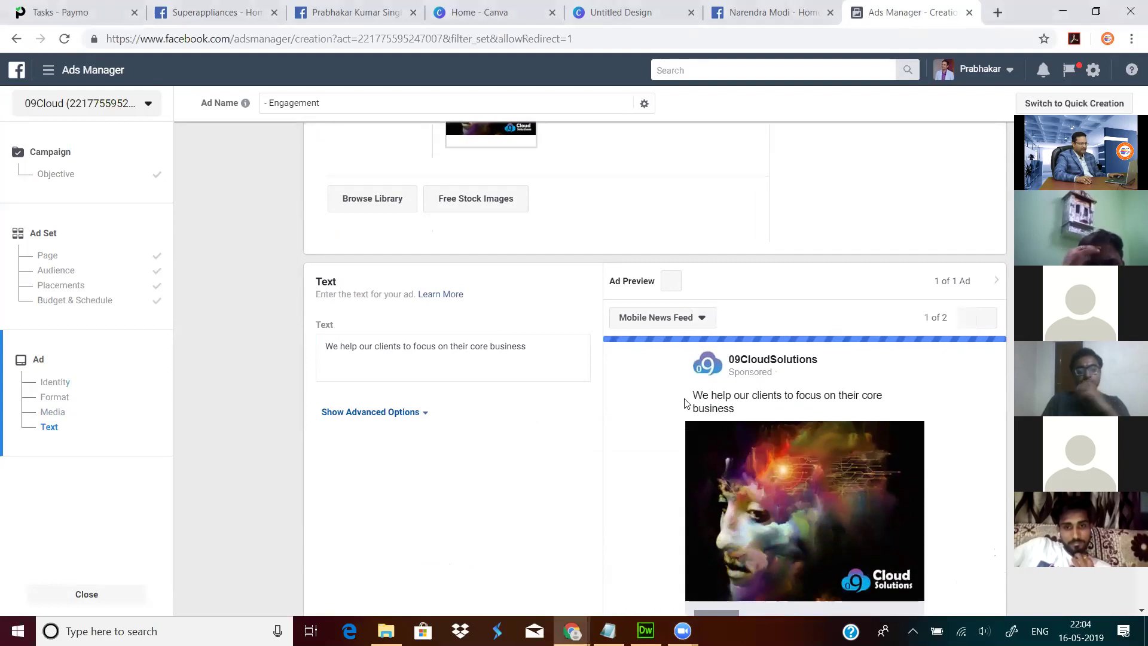
drag(530, 358, 253, 351)
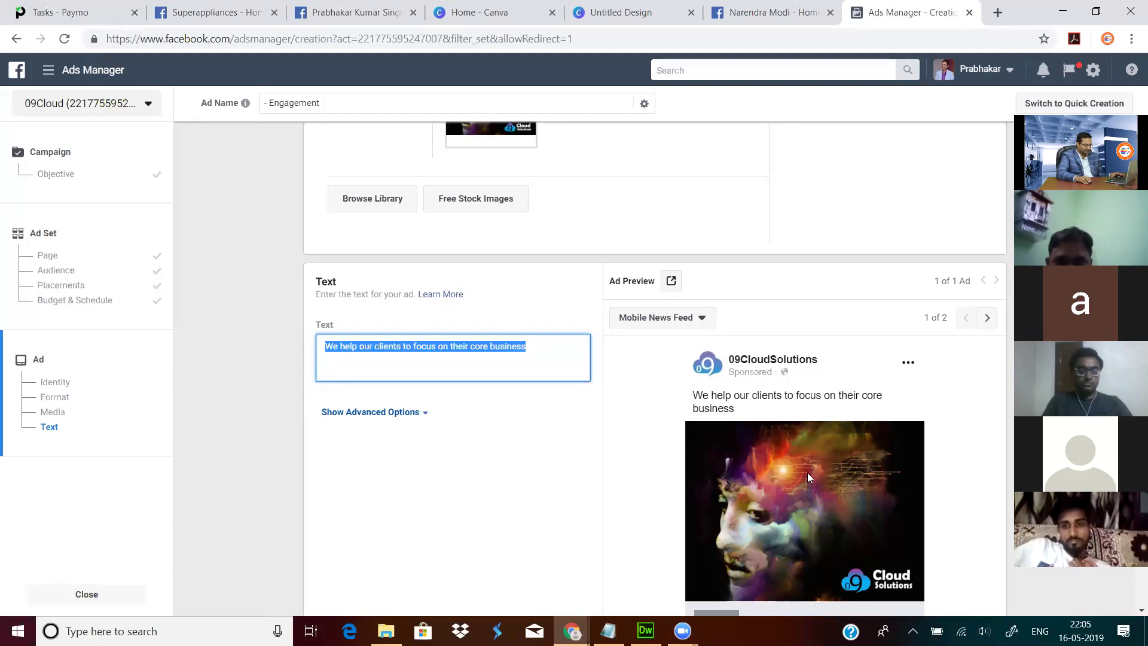
Confirm the image ad with its text, then return to the top of the form.
scroll(814, 513, down, 4)
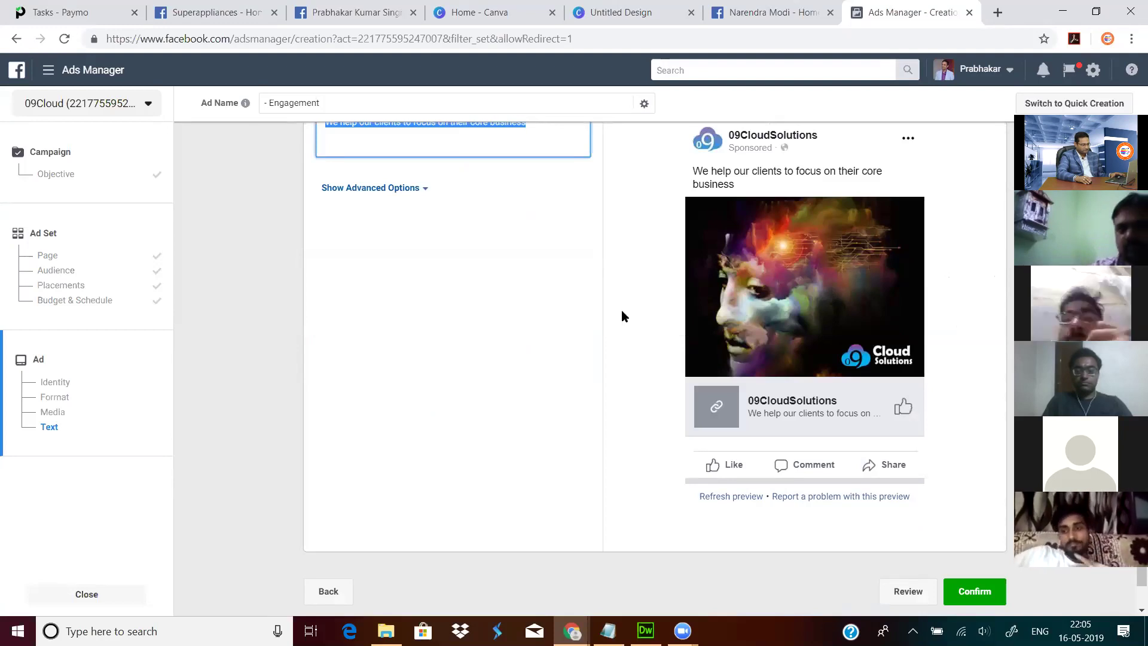
scroll(622, 311, down, 1)
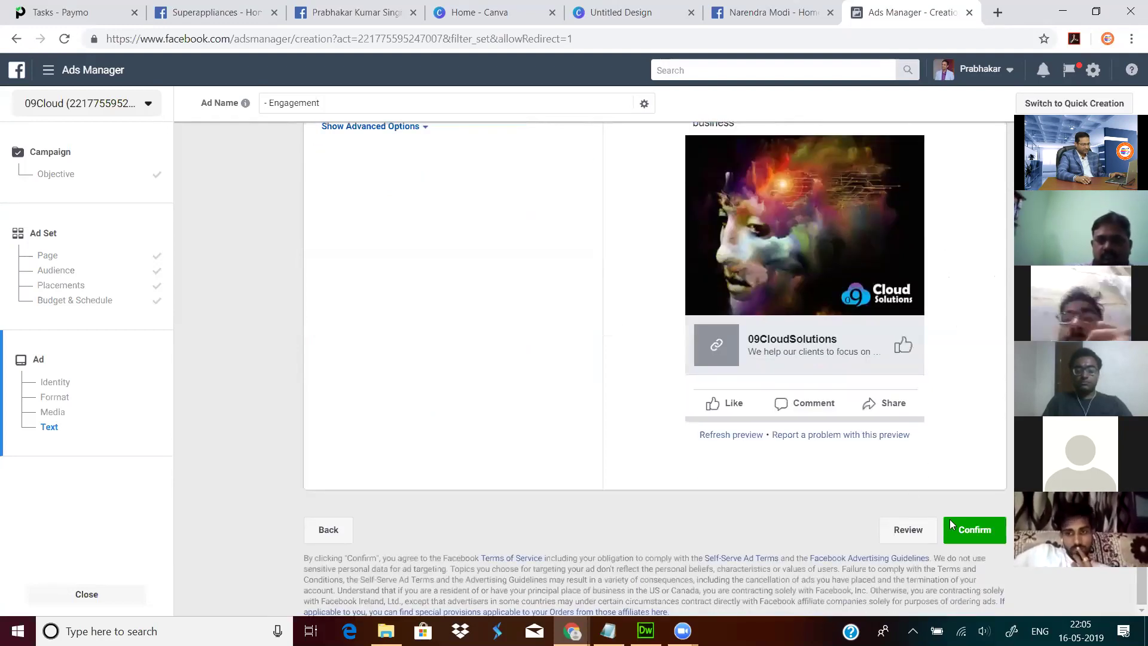
click(986, 534)
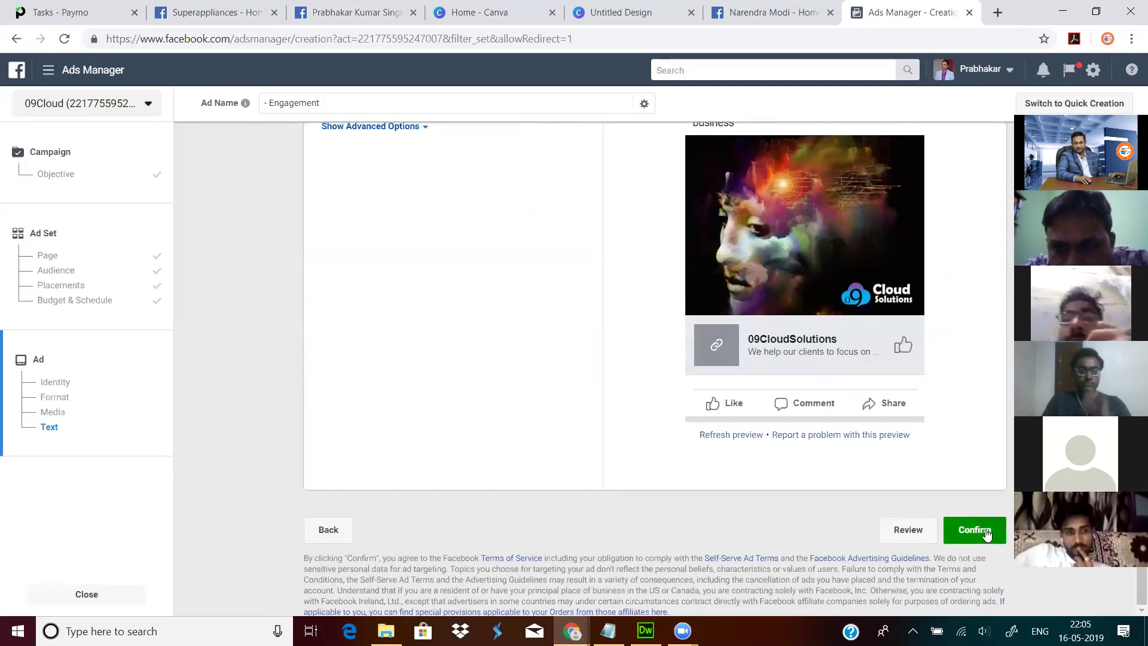
scroll(546, 463, up, 10)
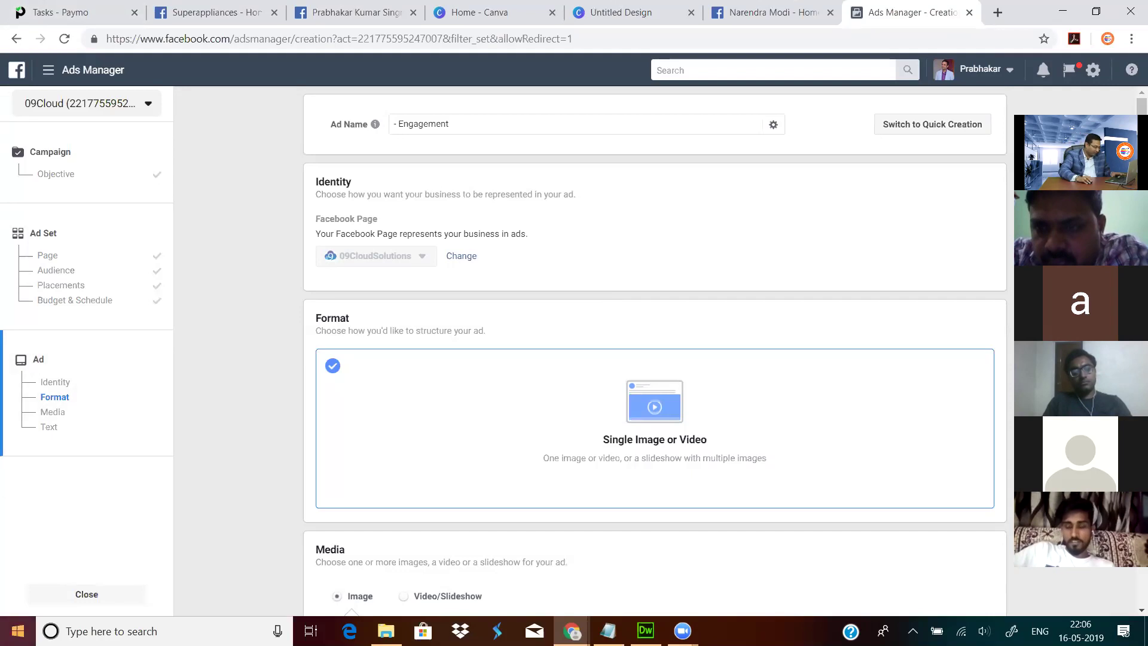
Launch Windows Calculator by searching for 'cal'.
key(super+s)
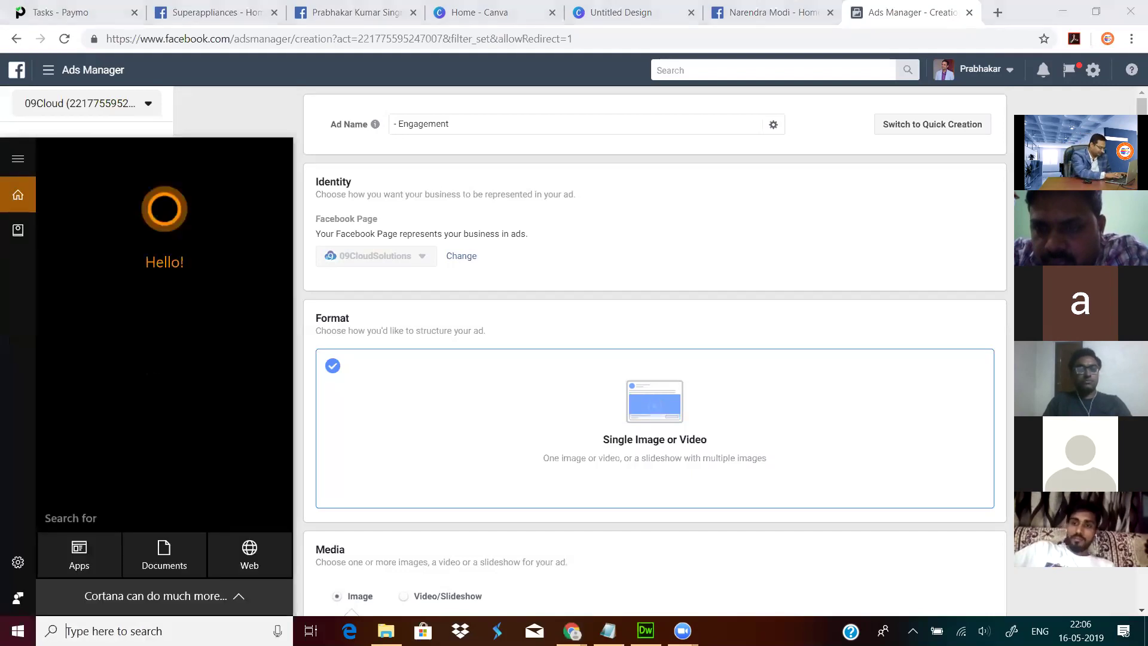
text(cal)
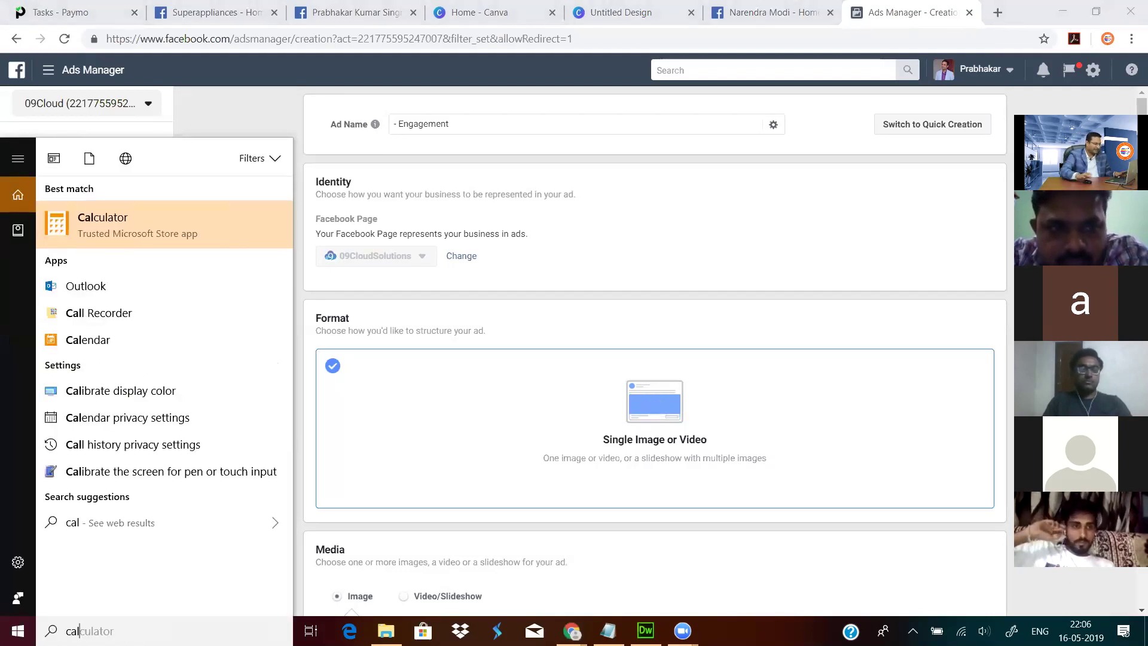
key(Return)
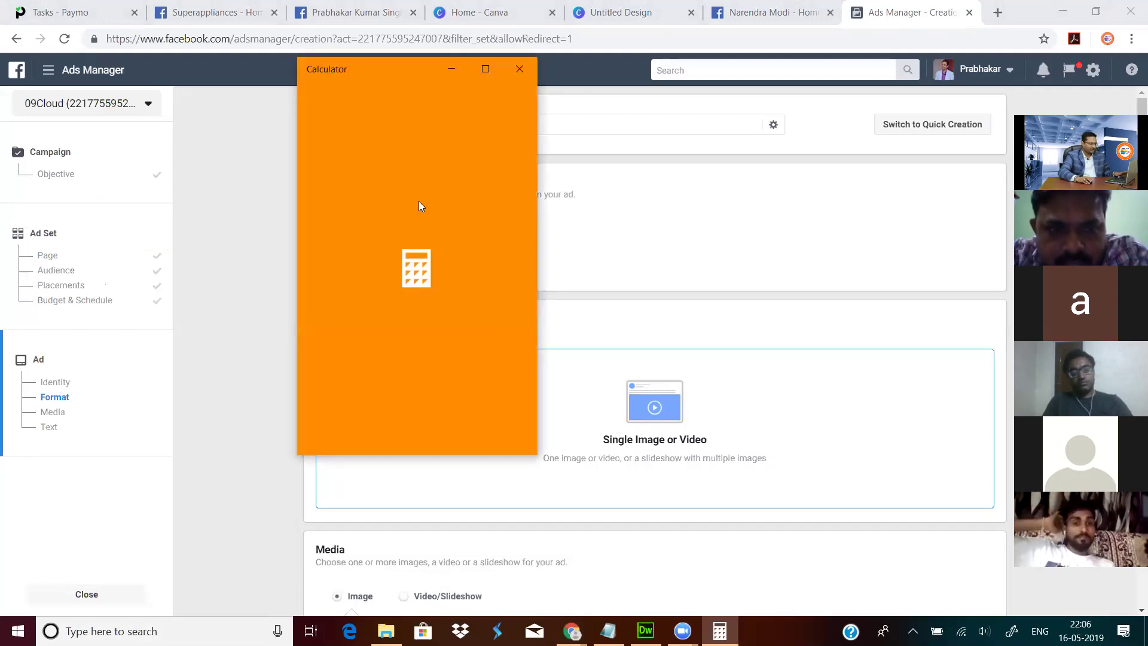
Calculate 0.2 × 1000 = 200, clear the display and close Calculator.
click(446, 436)
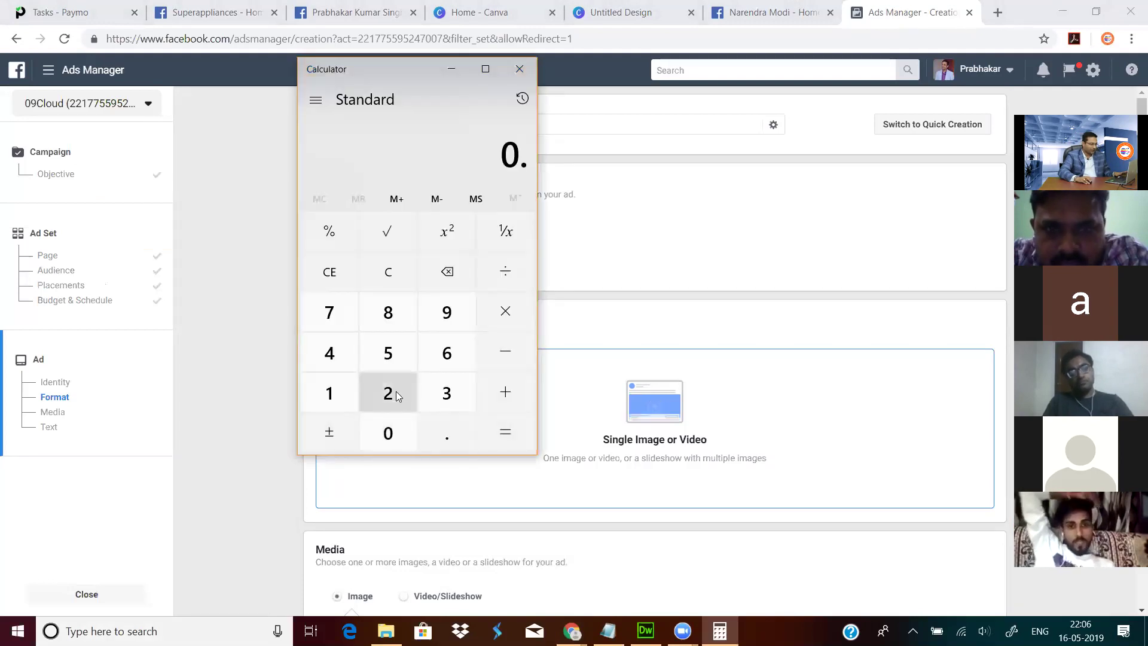
click(398, 397)
click(501, 317)
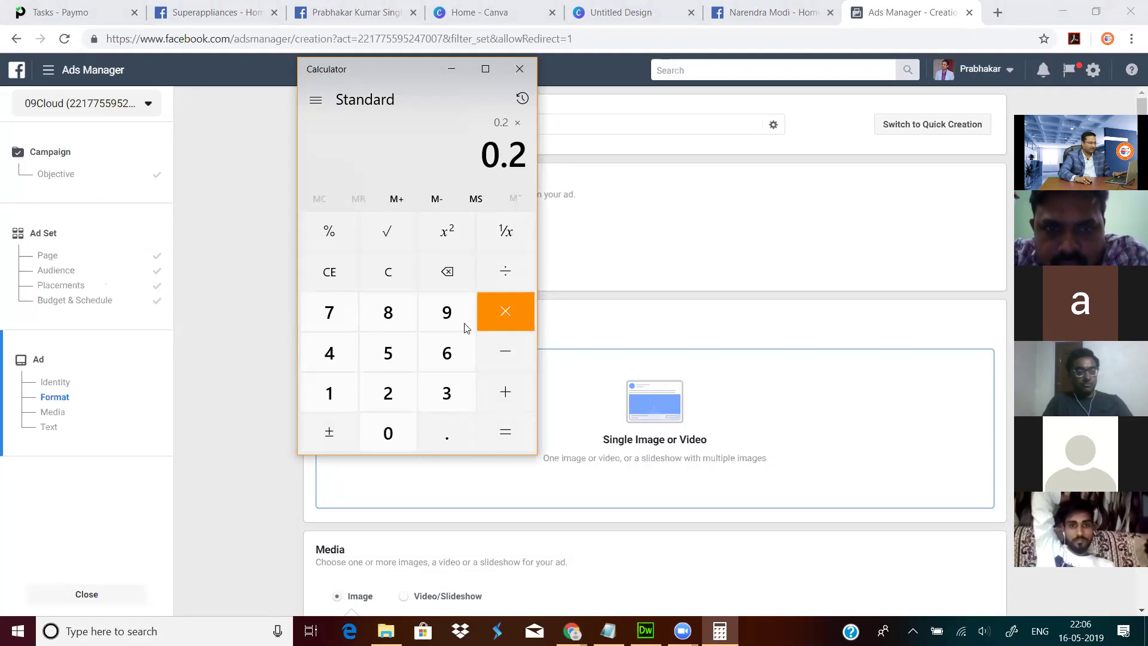
click(349, 396)
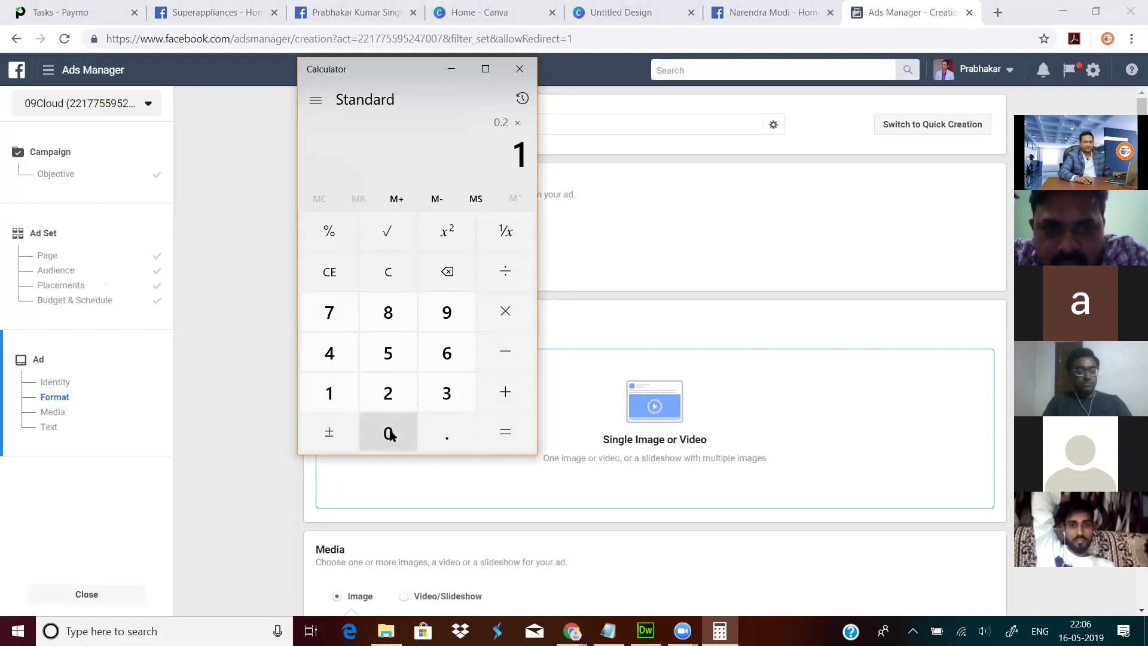
triple_click(390, 434)
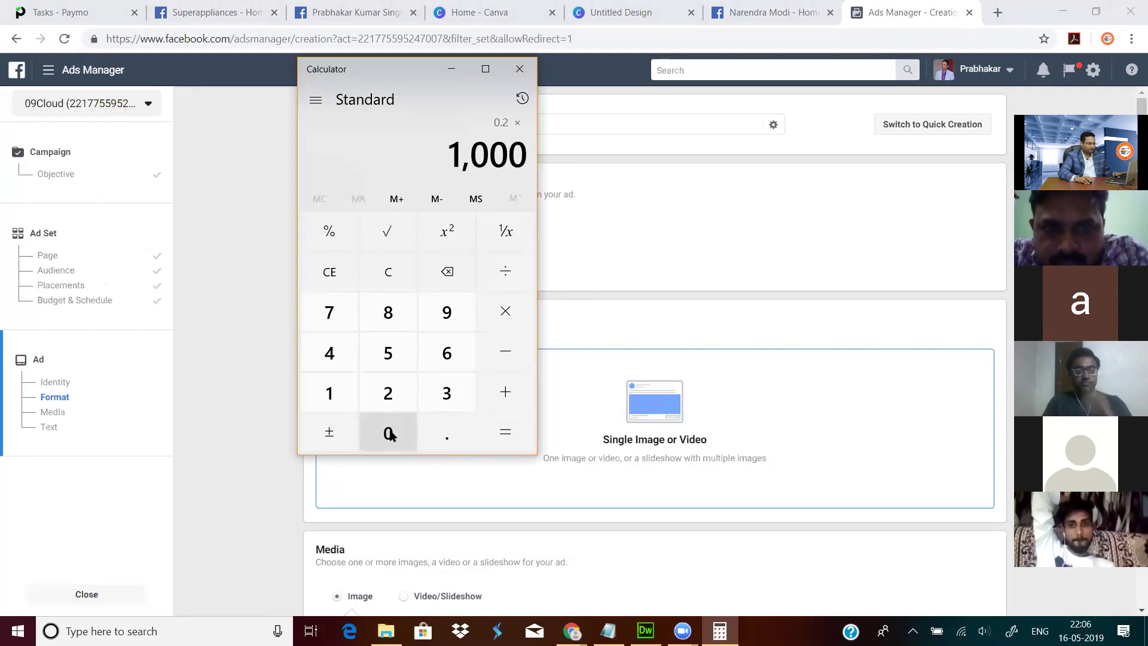
click(501, 431)
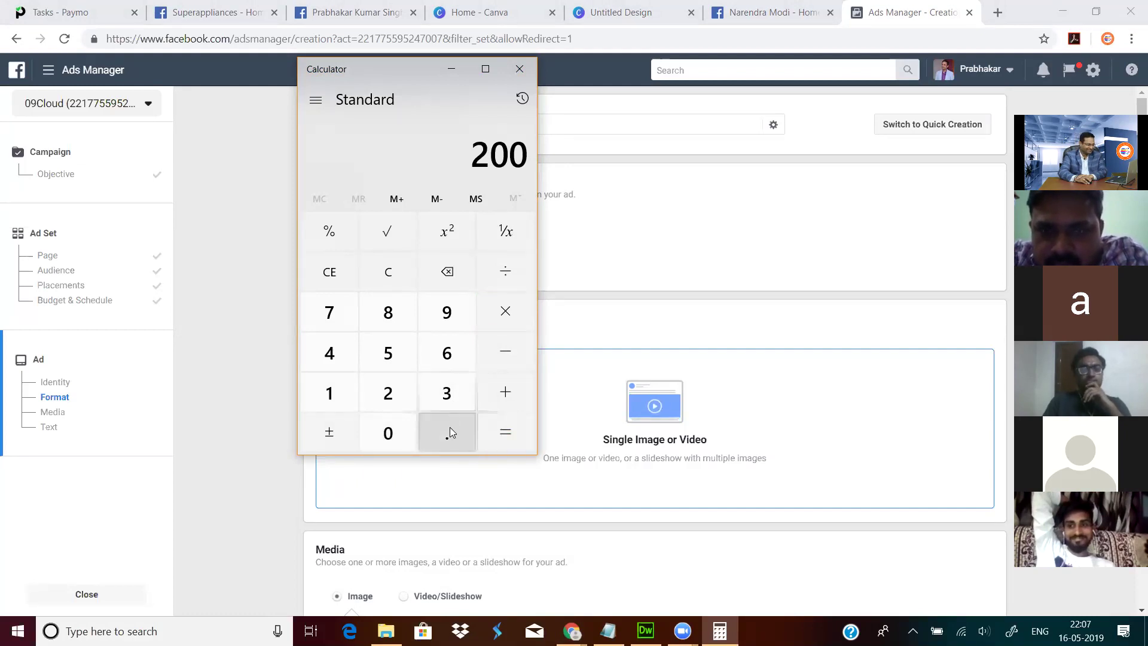
click(321, 274)
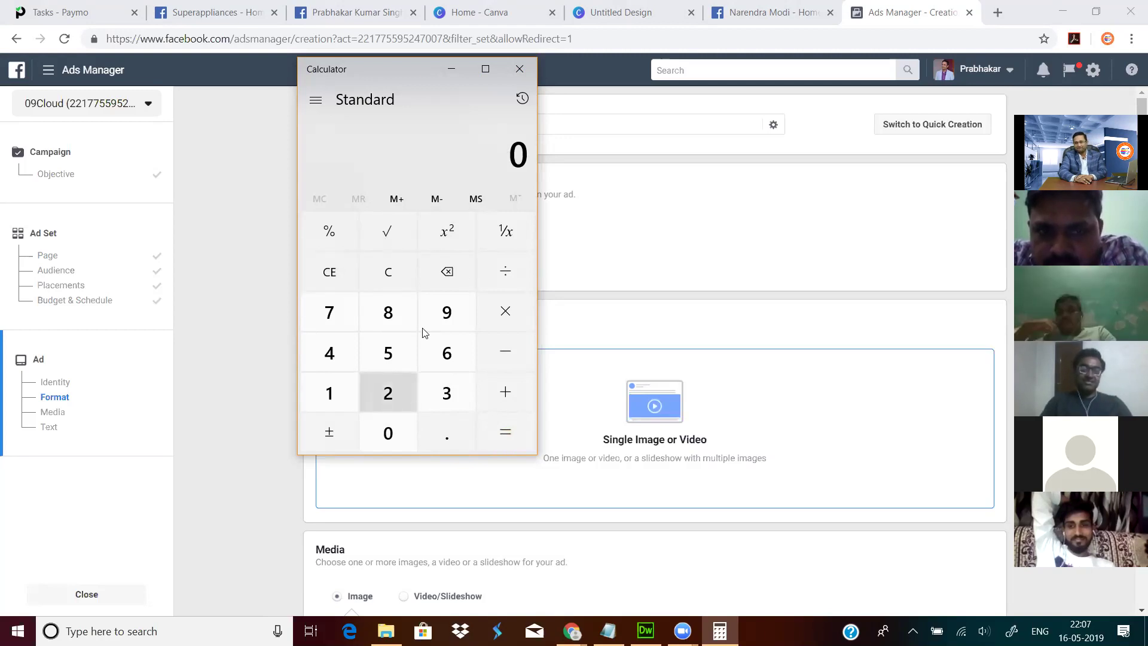
click(520, 69)
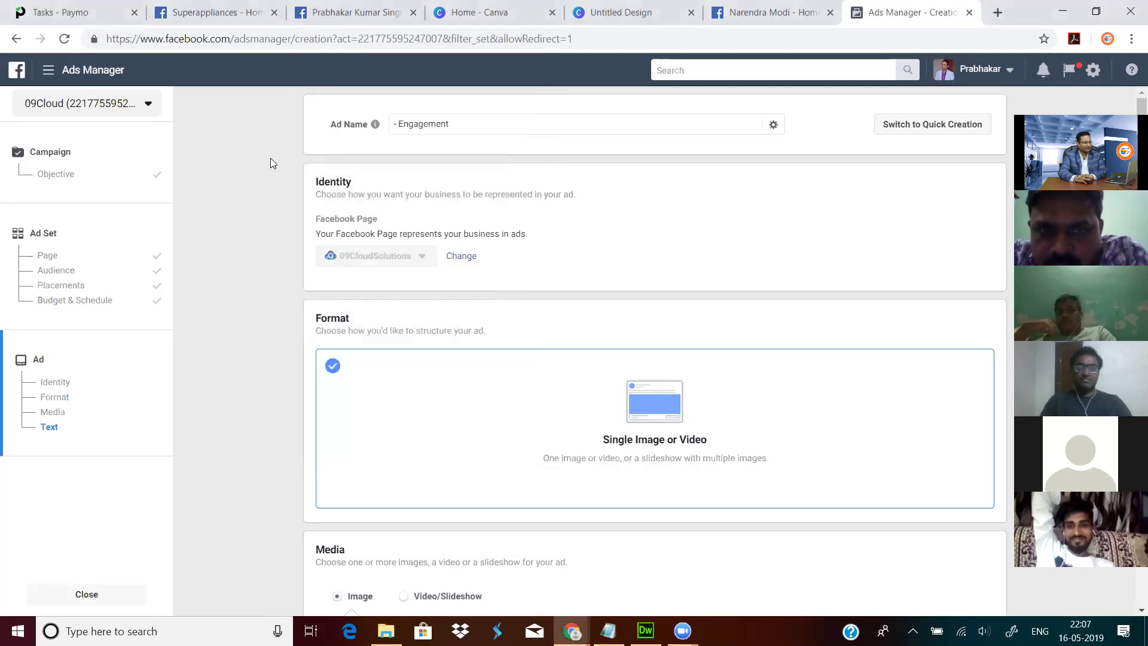